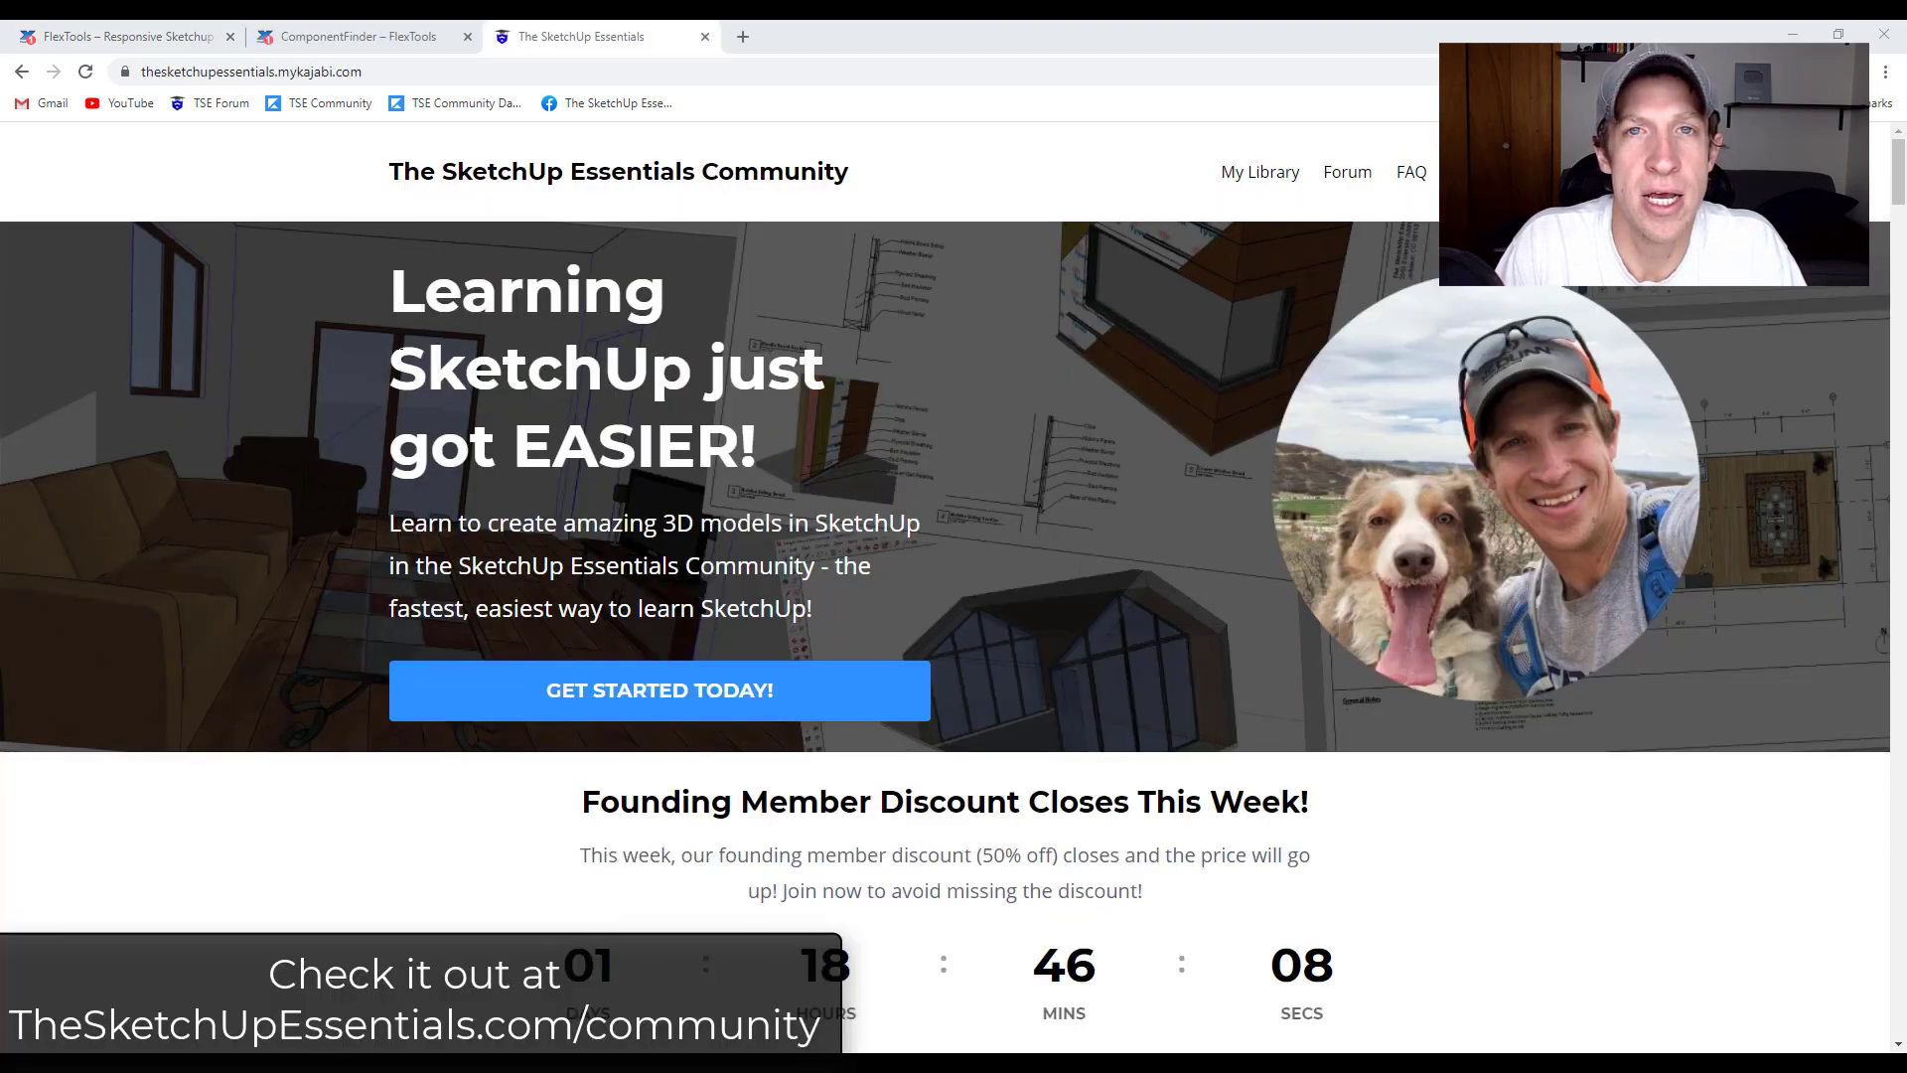
# Scroll down the SketchUp Essentials Community page past the countdown and feature sections
pyautogui.scroll(-1, 374, 530)
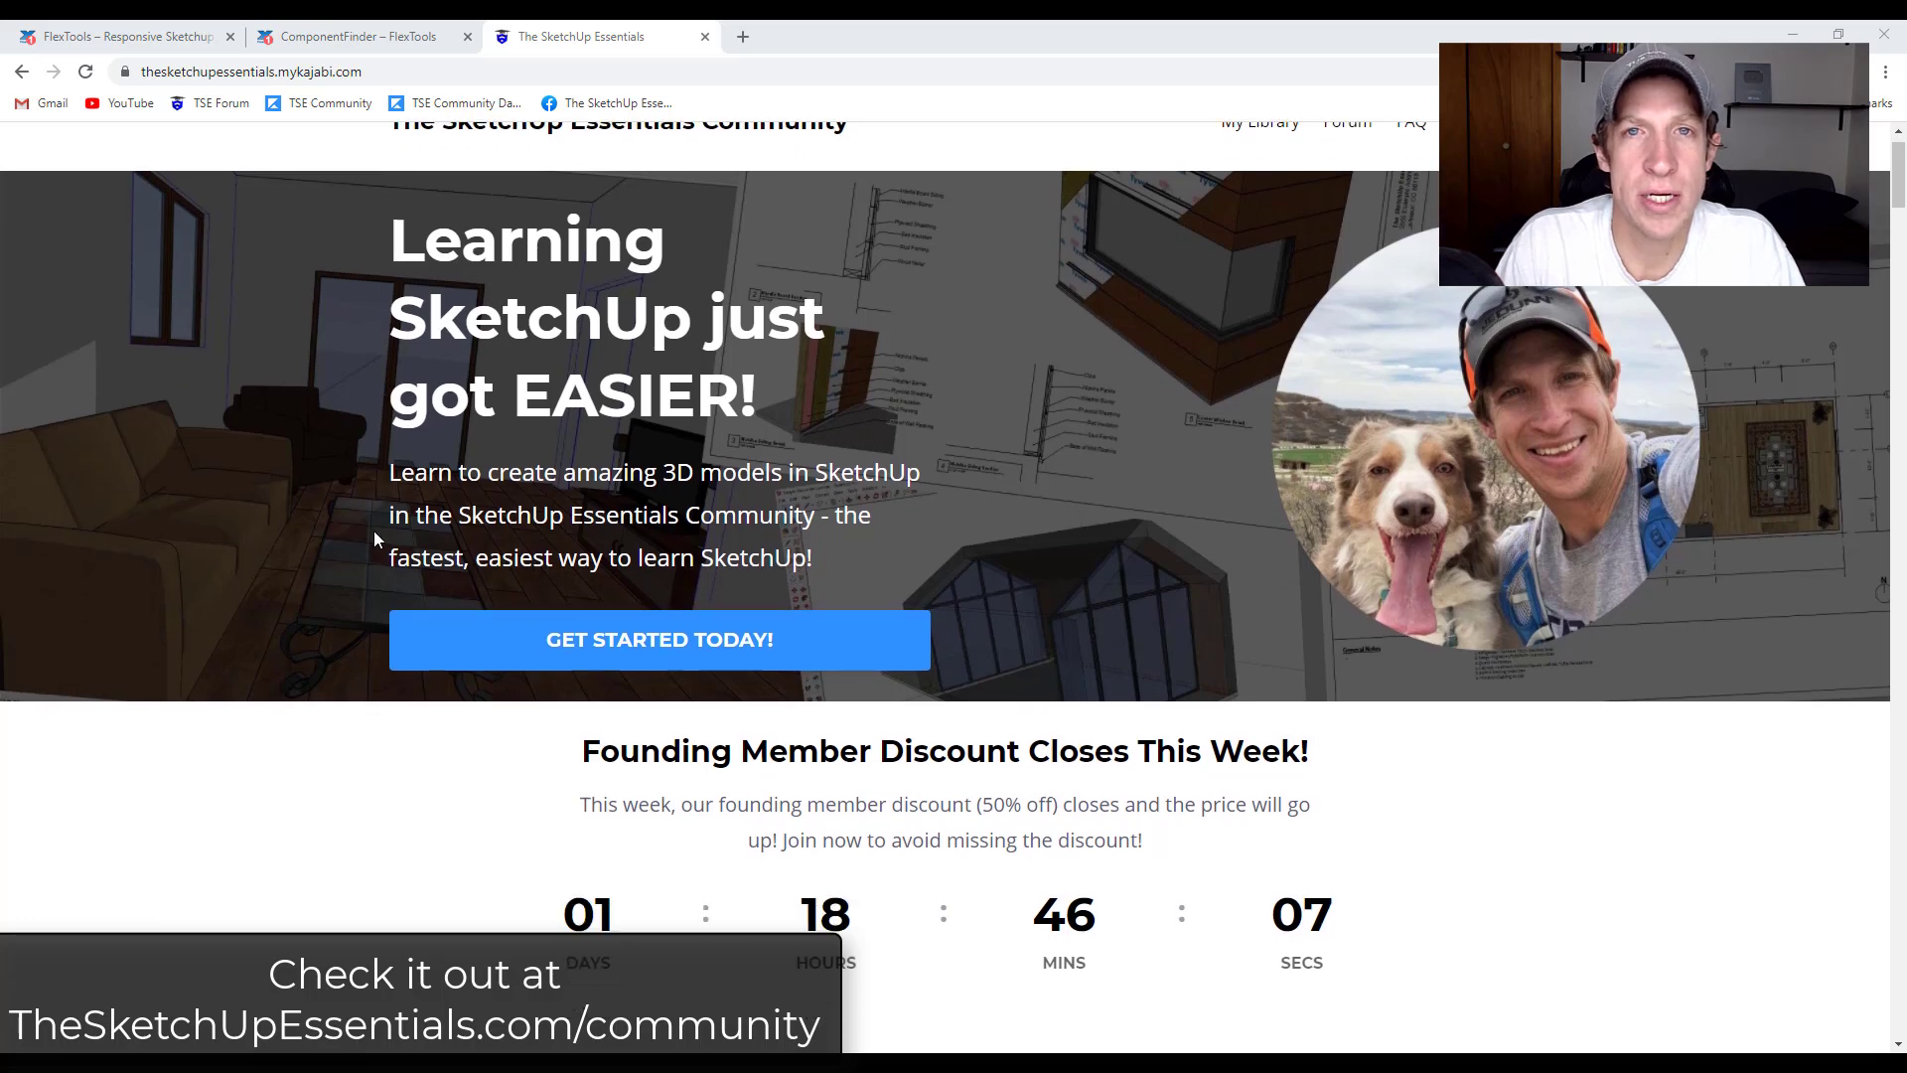
pyautogui.scroll(-4, 370, 534)
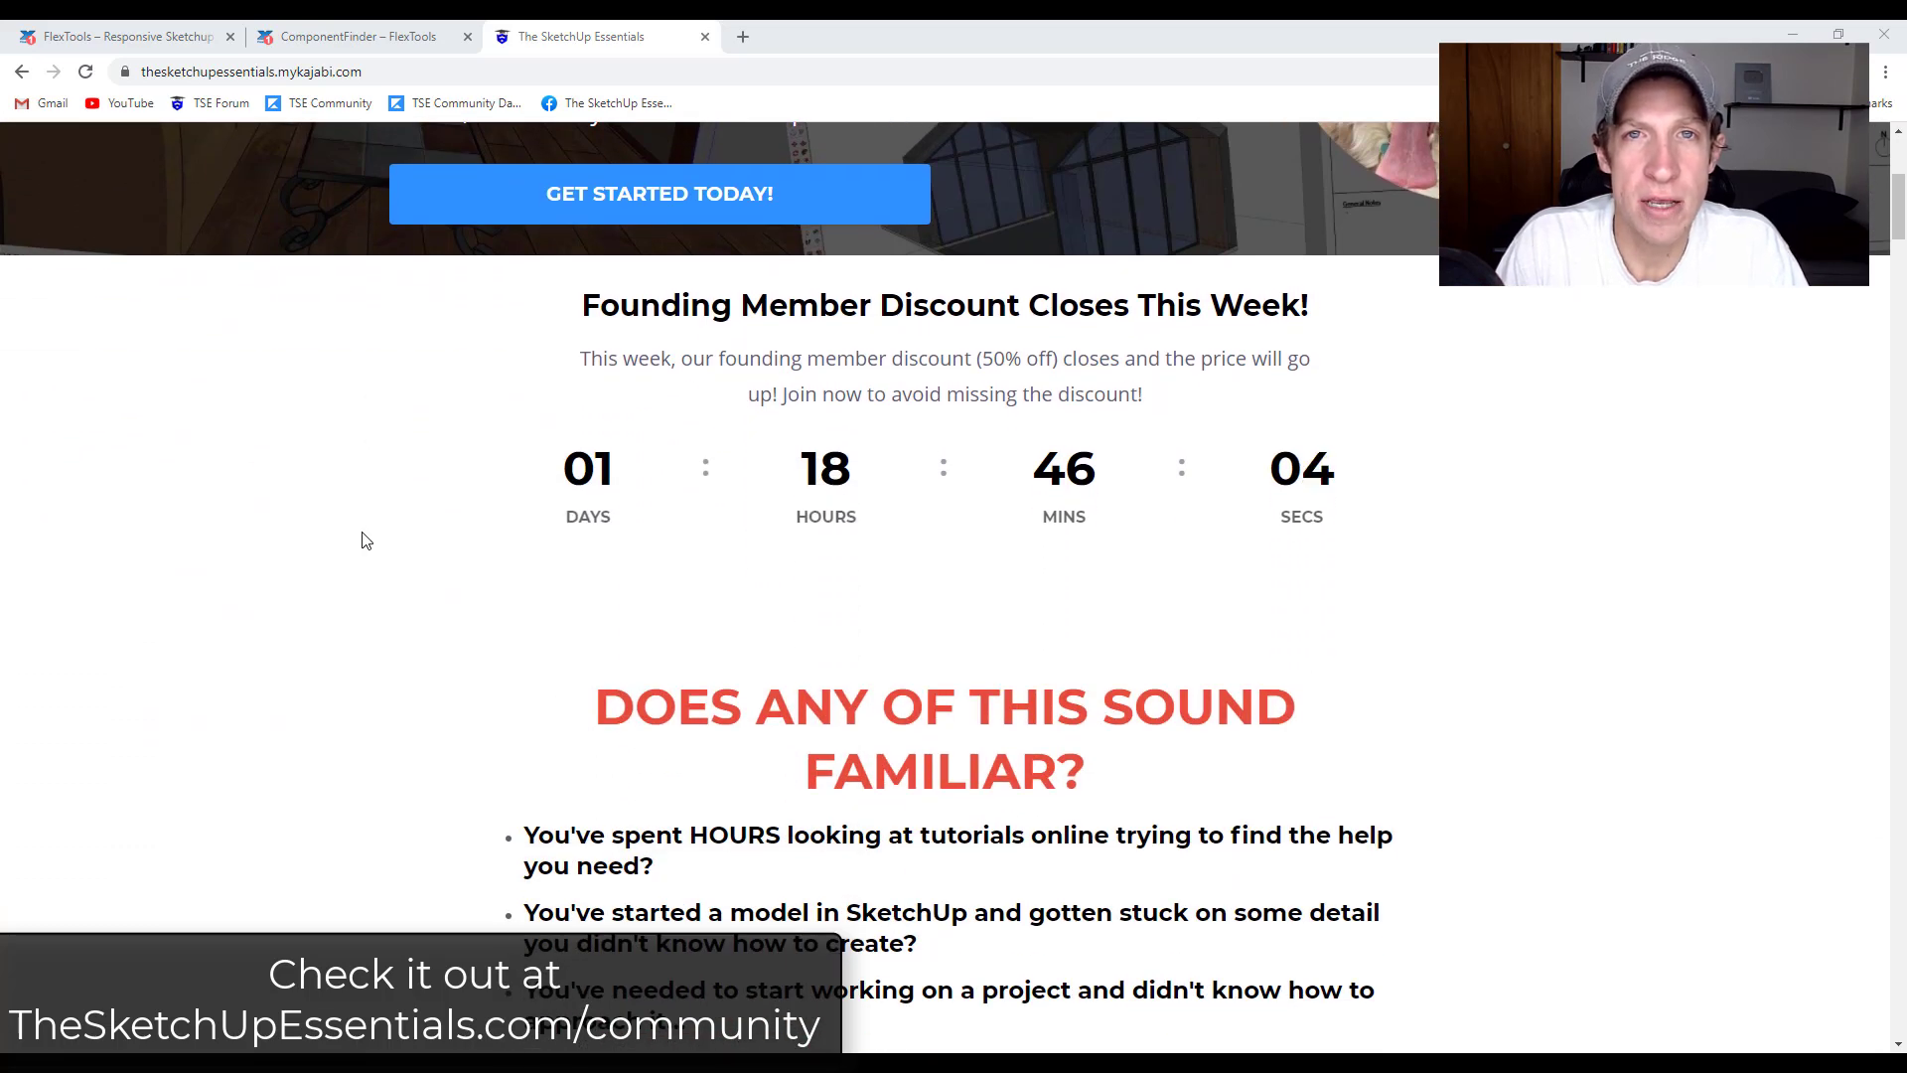
pyautogui.scroll(-3, 367, 540)
pyautogui.scroll(-4, 363, 545)
pyautogui.scroll(-5, 358, 549)
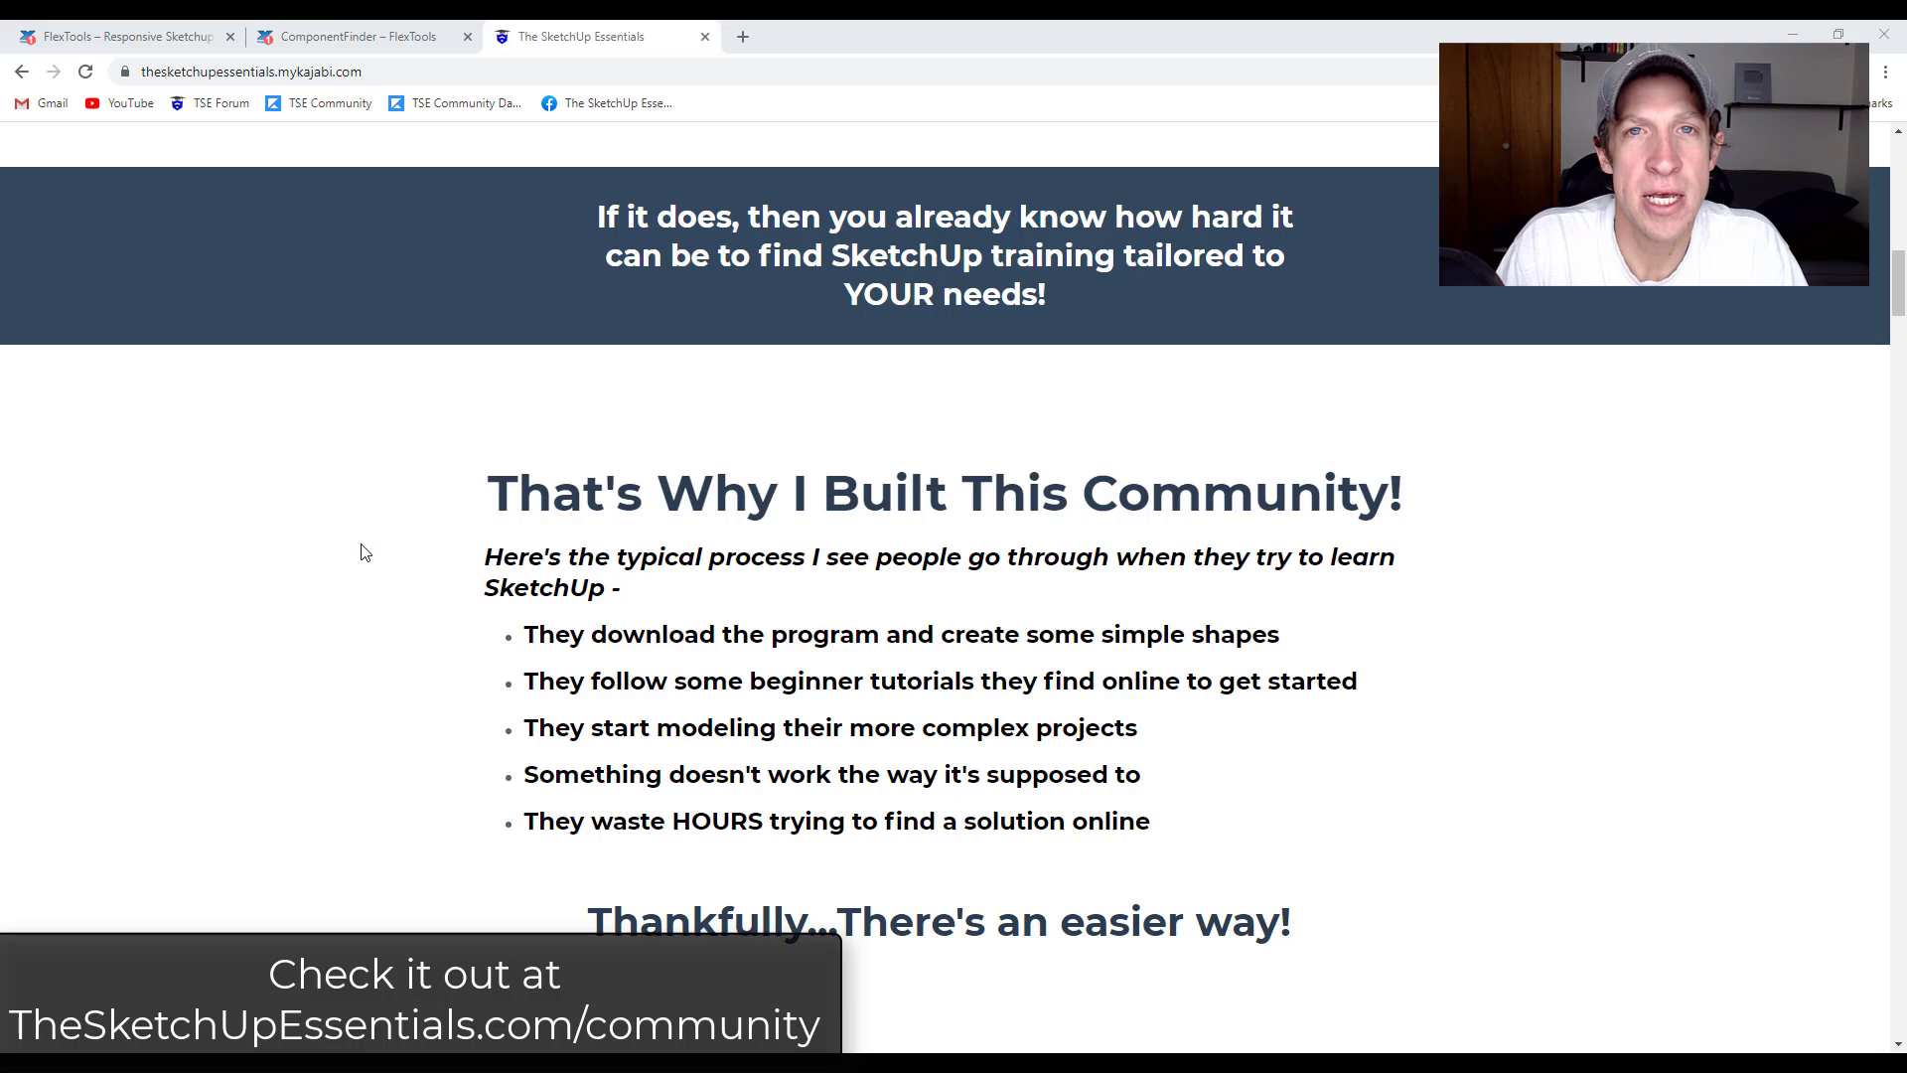
pyautogui.scroll(-7, 362, 551)
pyautogui.scroll(-1, 361, 549)
pyautogui.scroll(-2, 361, 547)
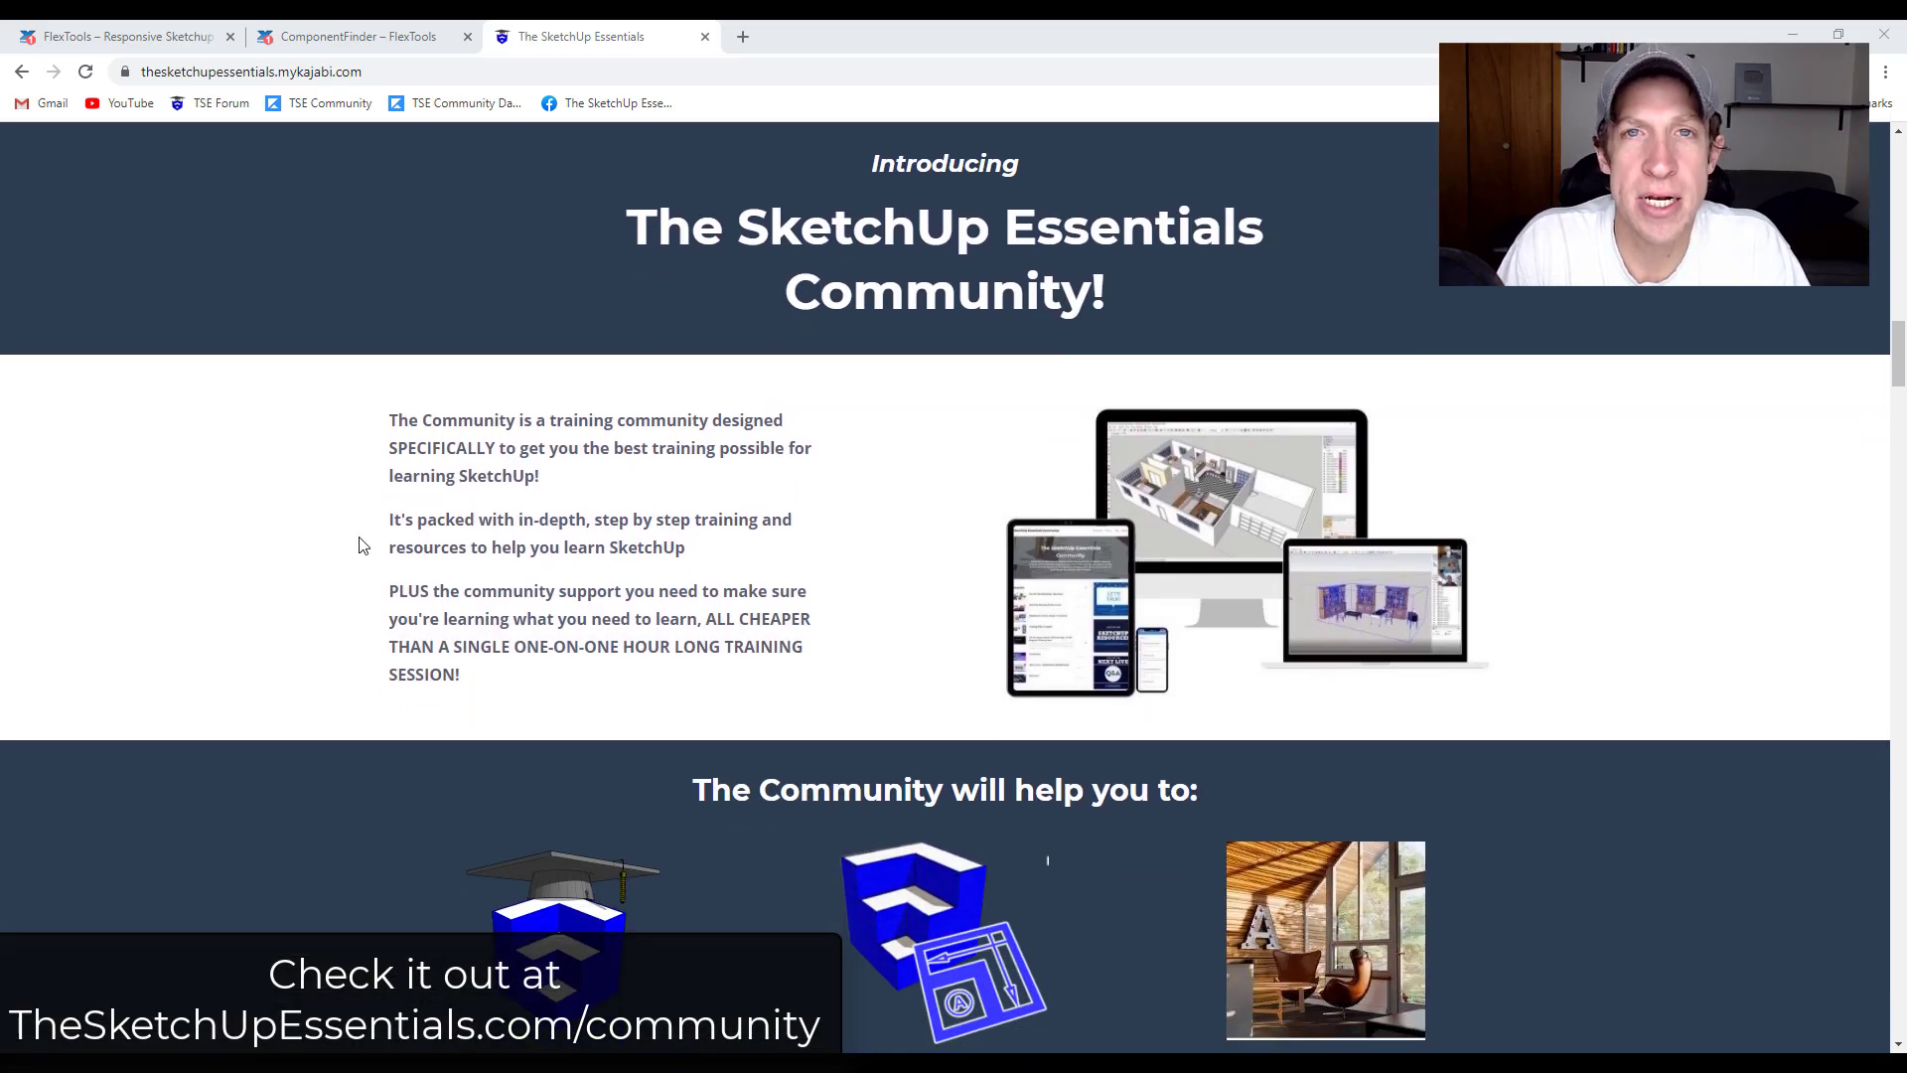
pyautogui.scroll(-2, 358, 548)
pyautogui.scroll(-3, 354, 552)
pyautogui.scroll(-1, 351, 557)
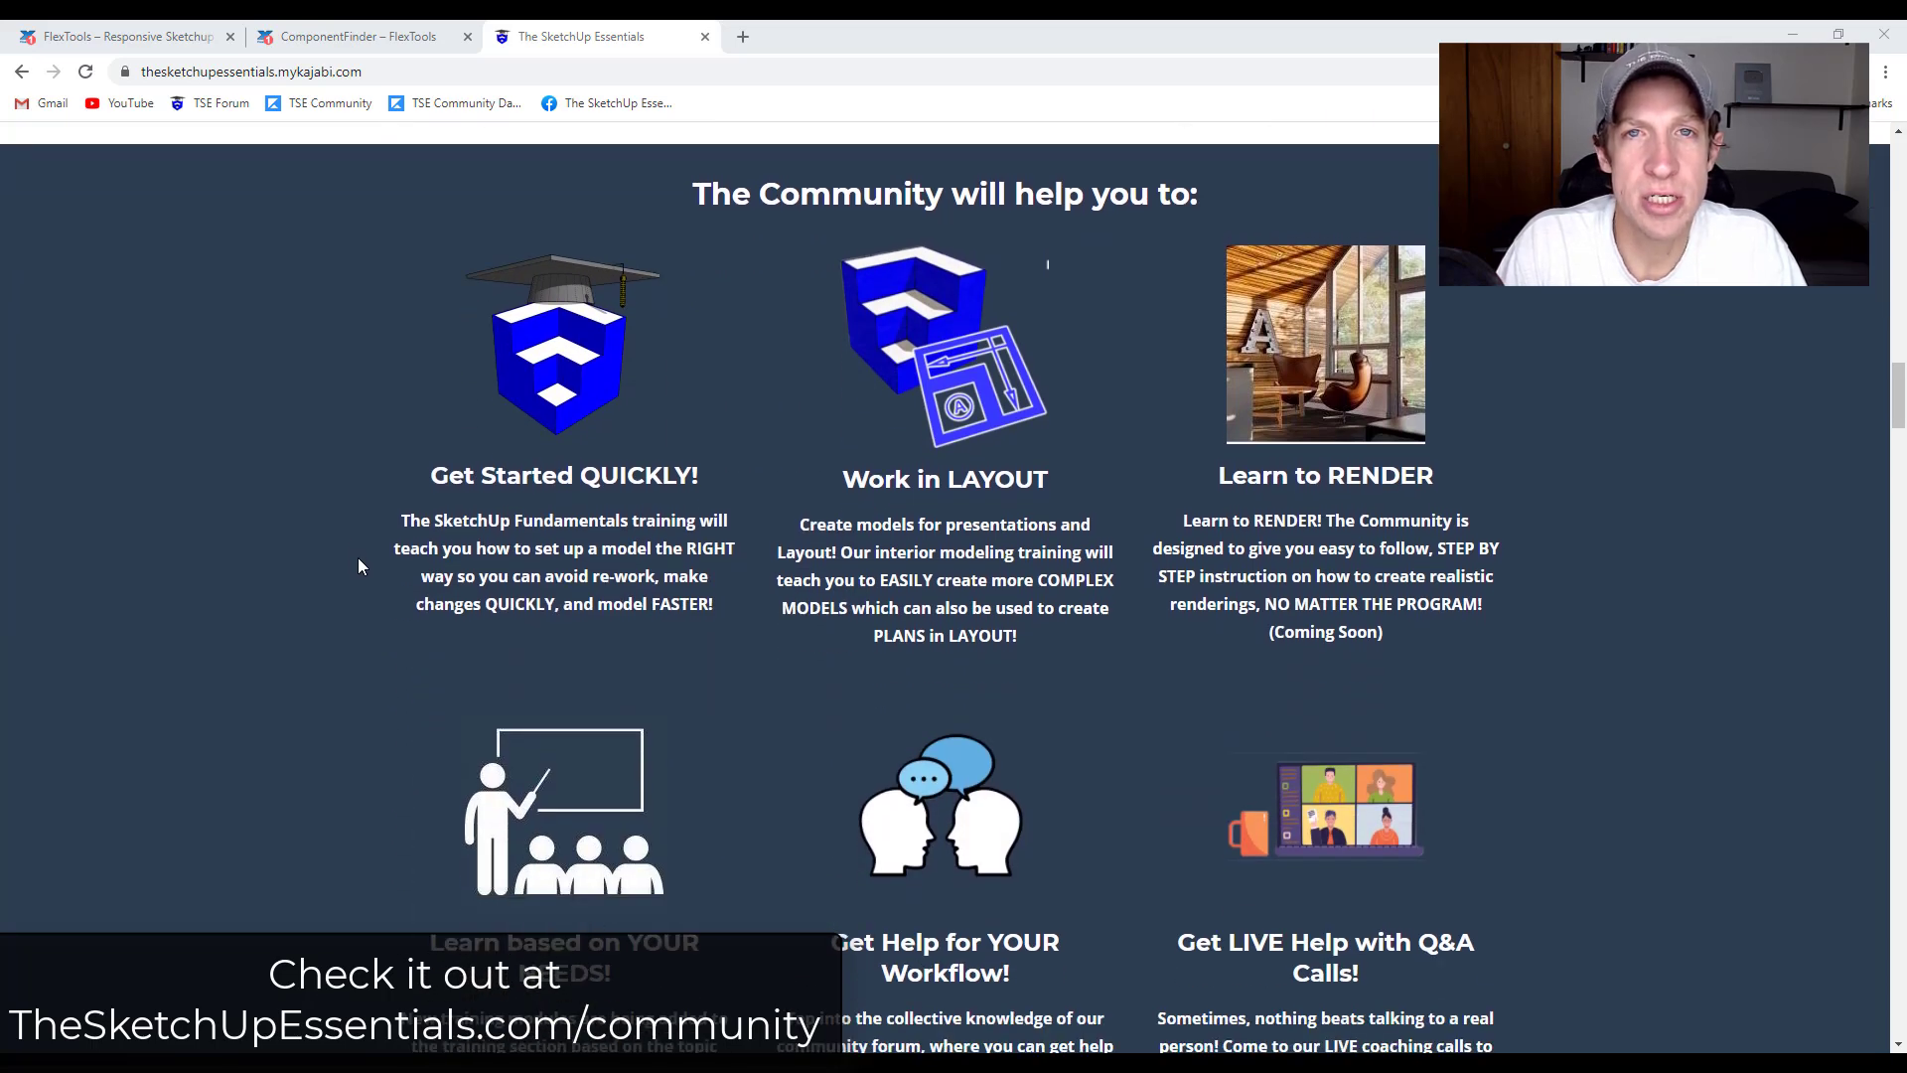
pyautogui.scroll(-2, 357, 557)
pyautogui.scroll(-8, 337, 586)
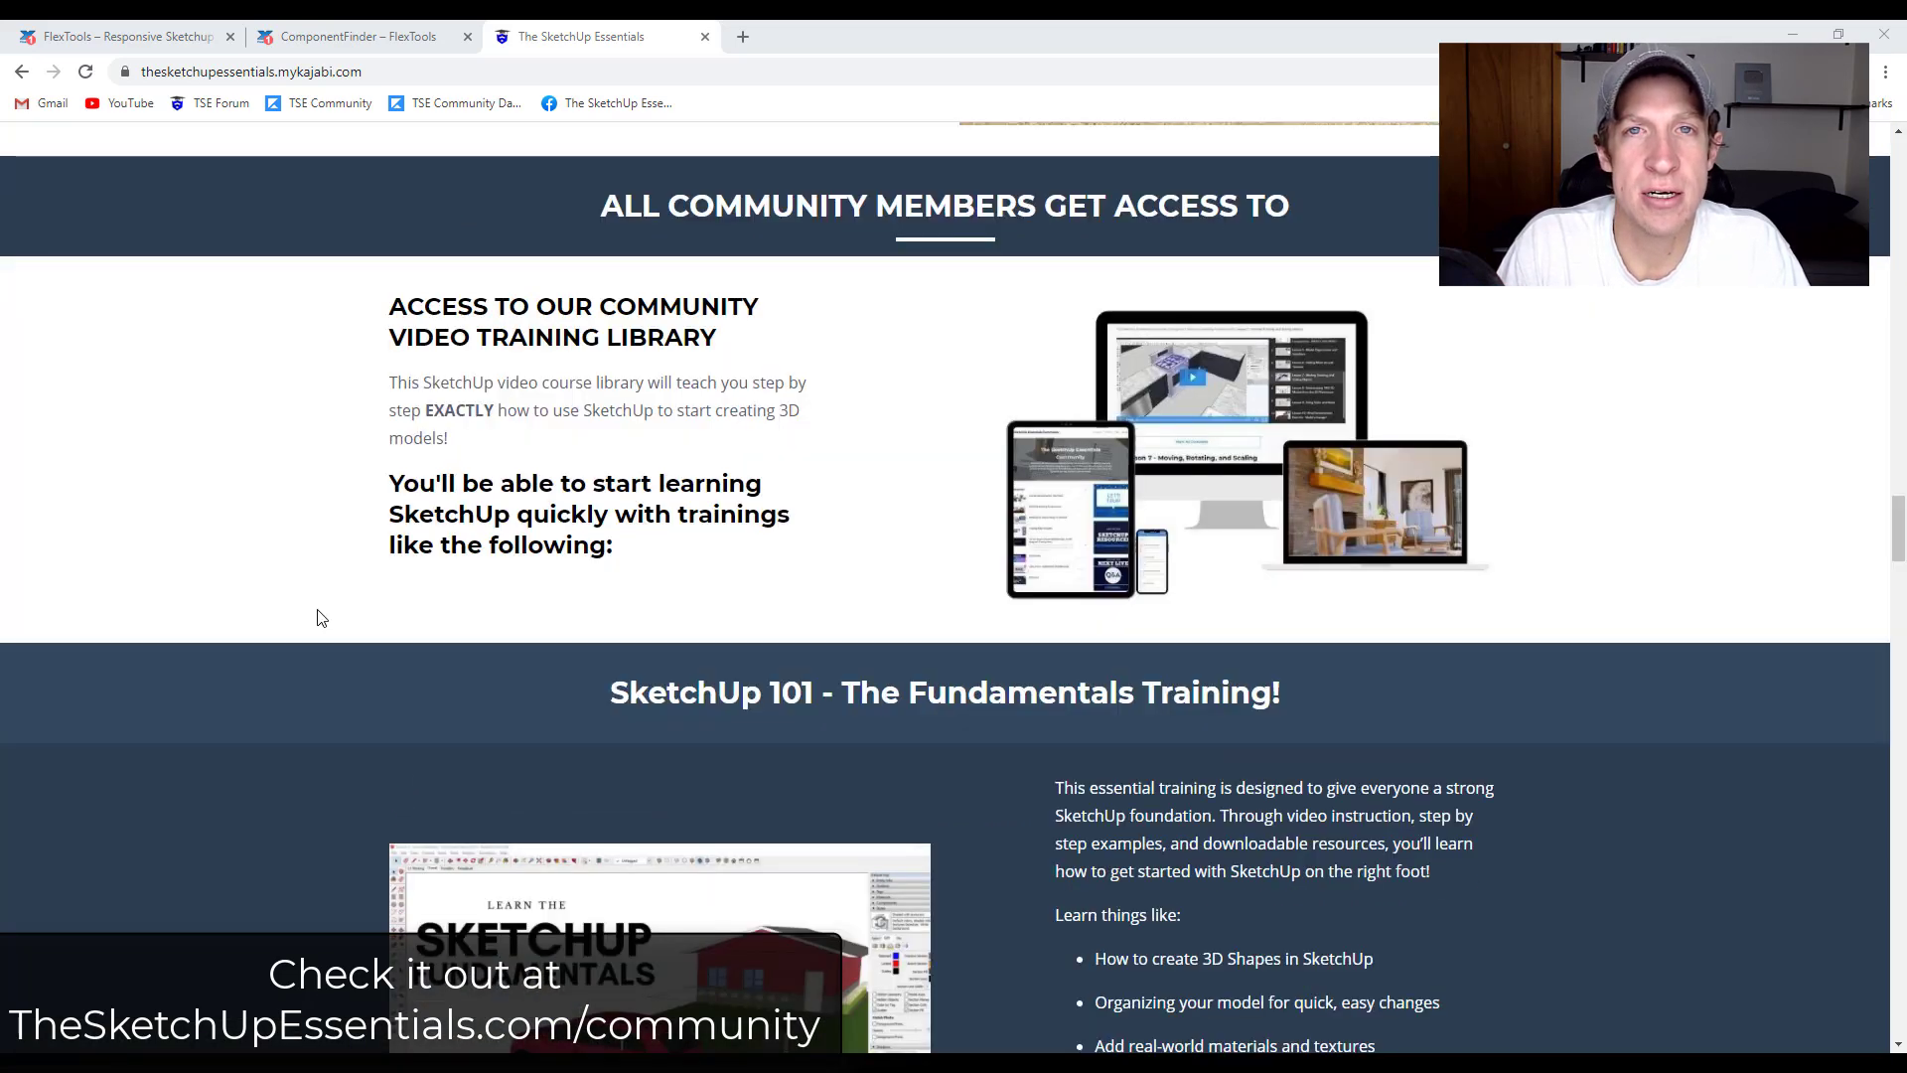
pyautogui.scroll(-1, 319, 616)
pyautogui.scroll(-3, 319, 621)
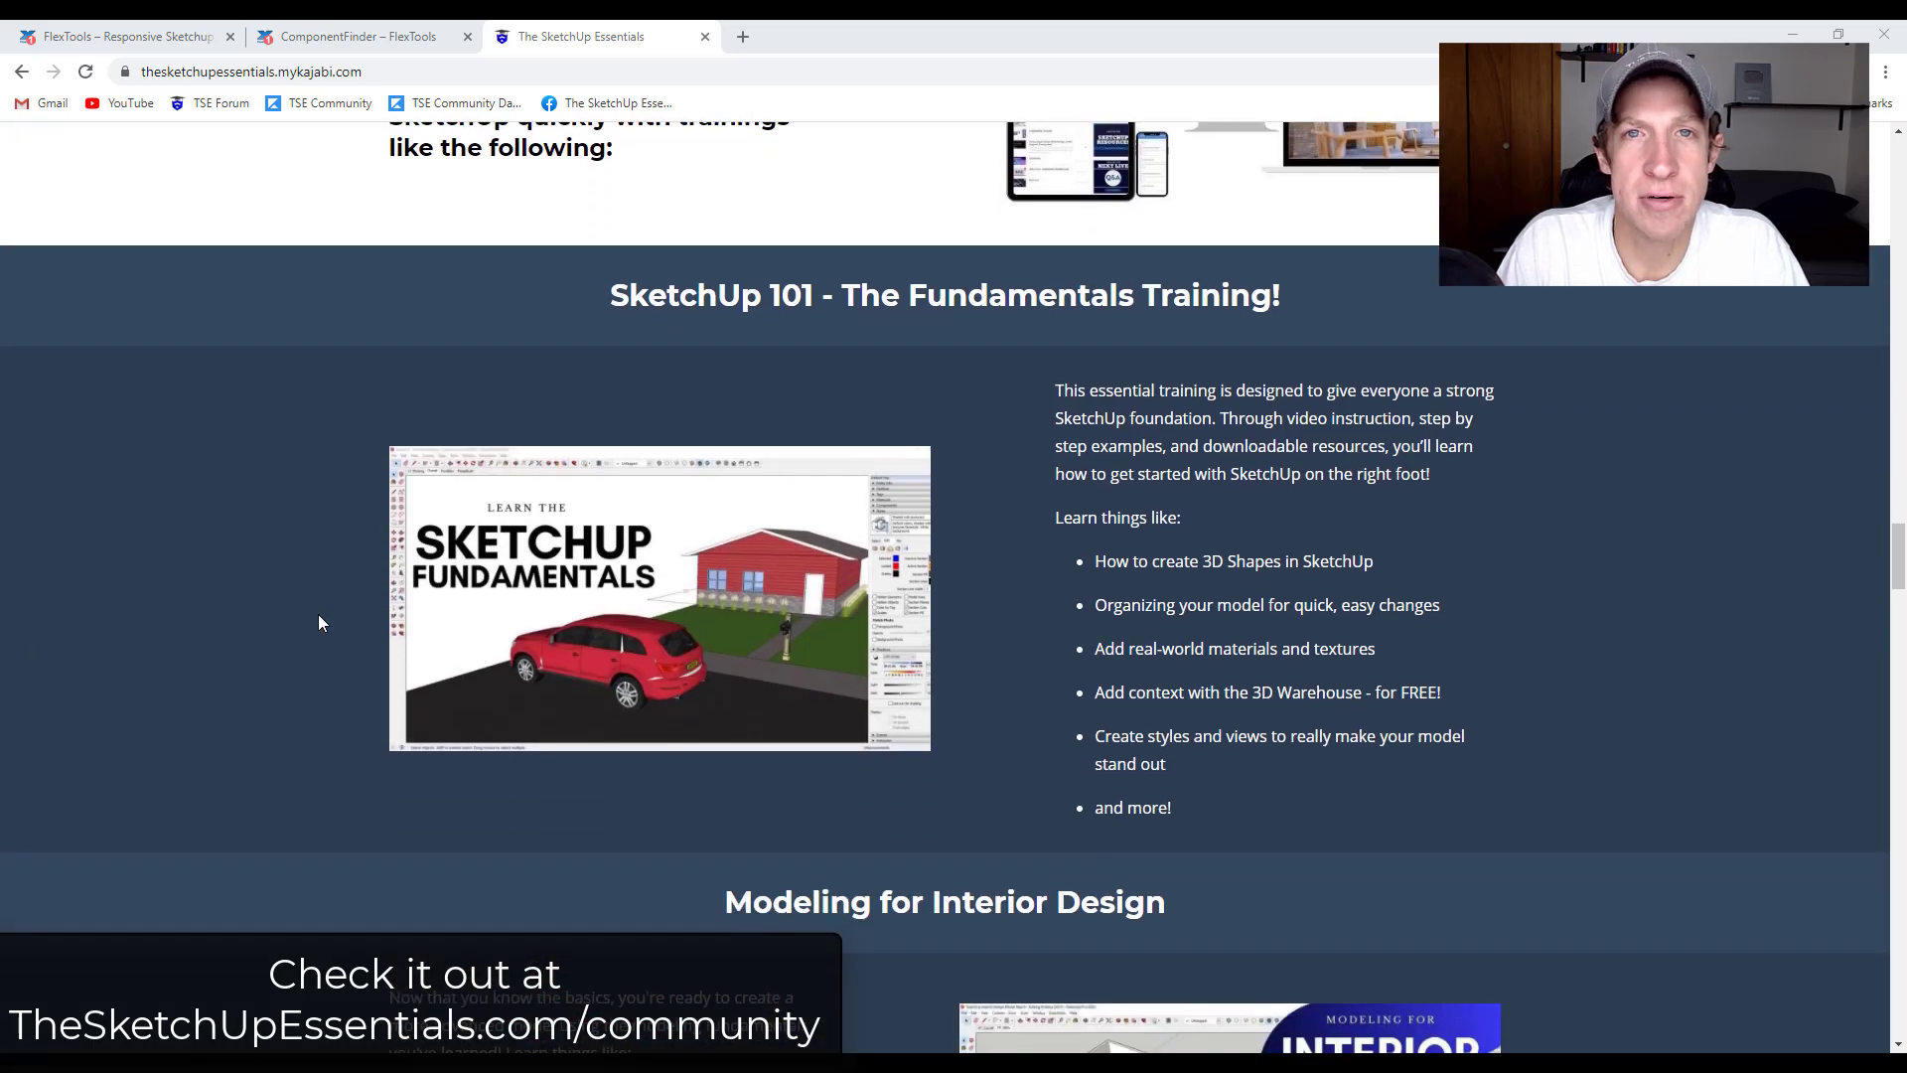
pyautogui.scroll(-3, 318, 616)
pyautogui.scroll(-3, 317, 620)
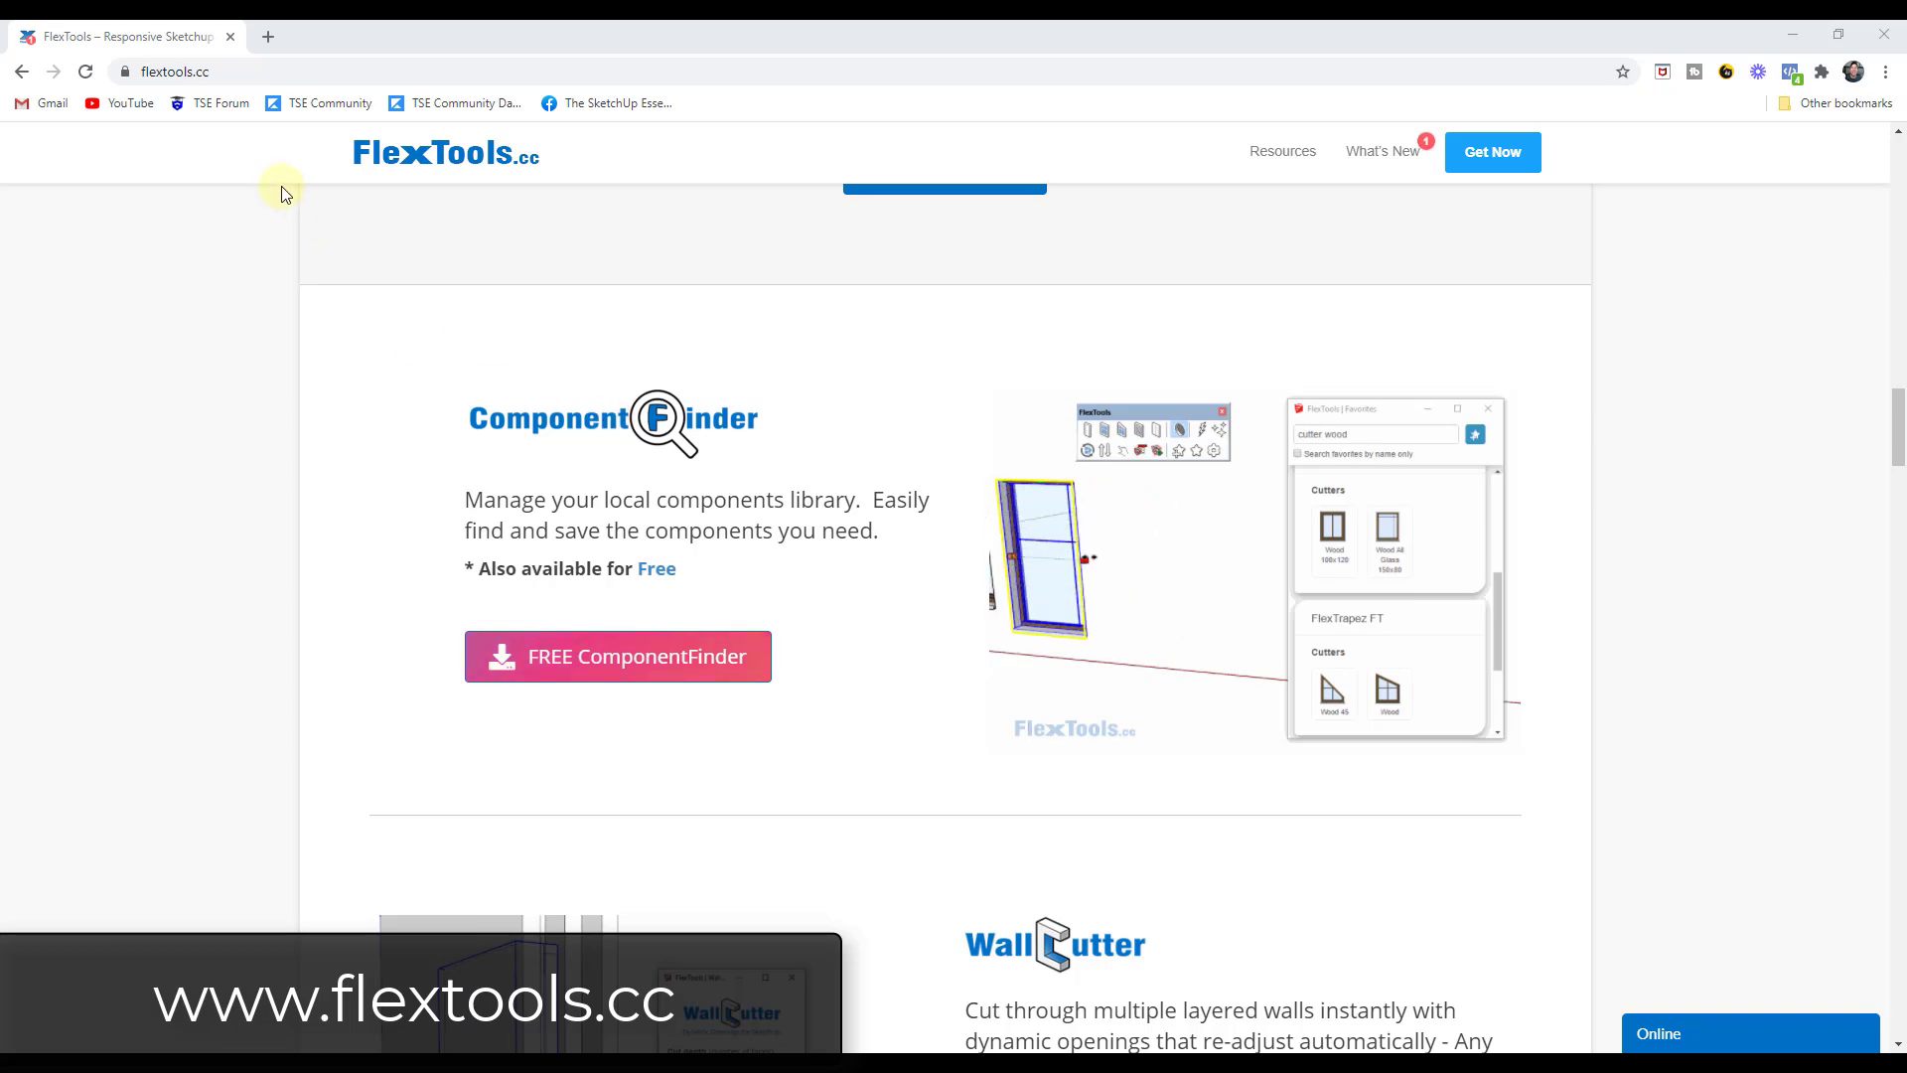
# Open the FREE ComponentFinder page on flextools.cc in a new tab
pyautogui.scroll(4, 515, 383)
pyautogui.scroll(7, 942, 574)
pyautogui.scroll(5, 941, 574)
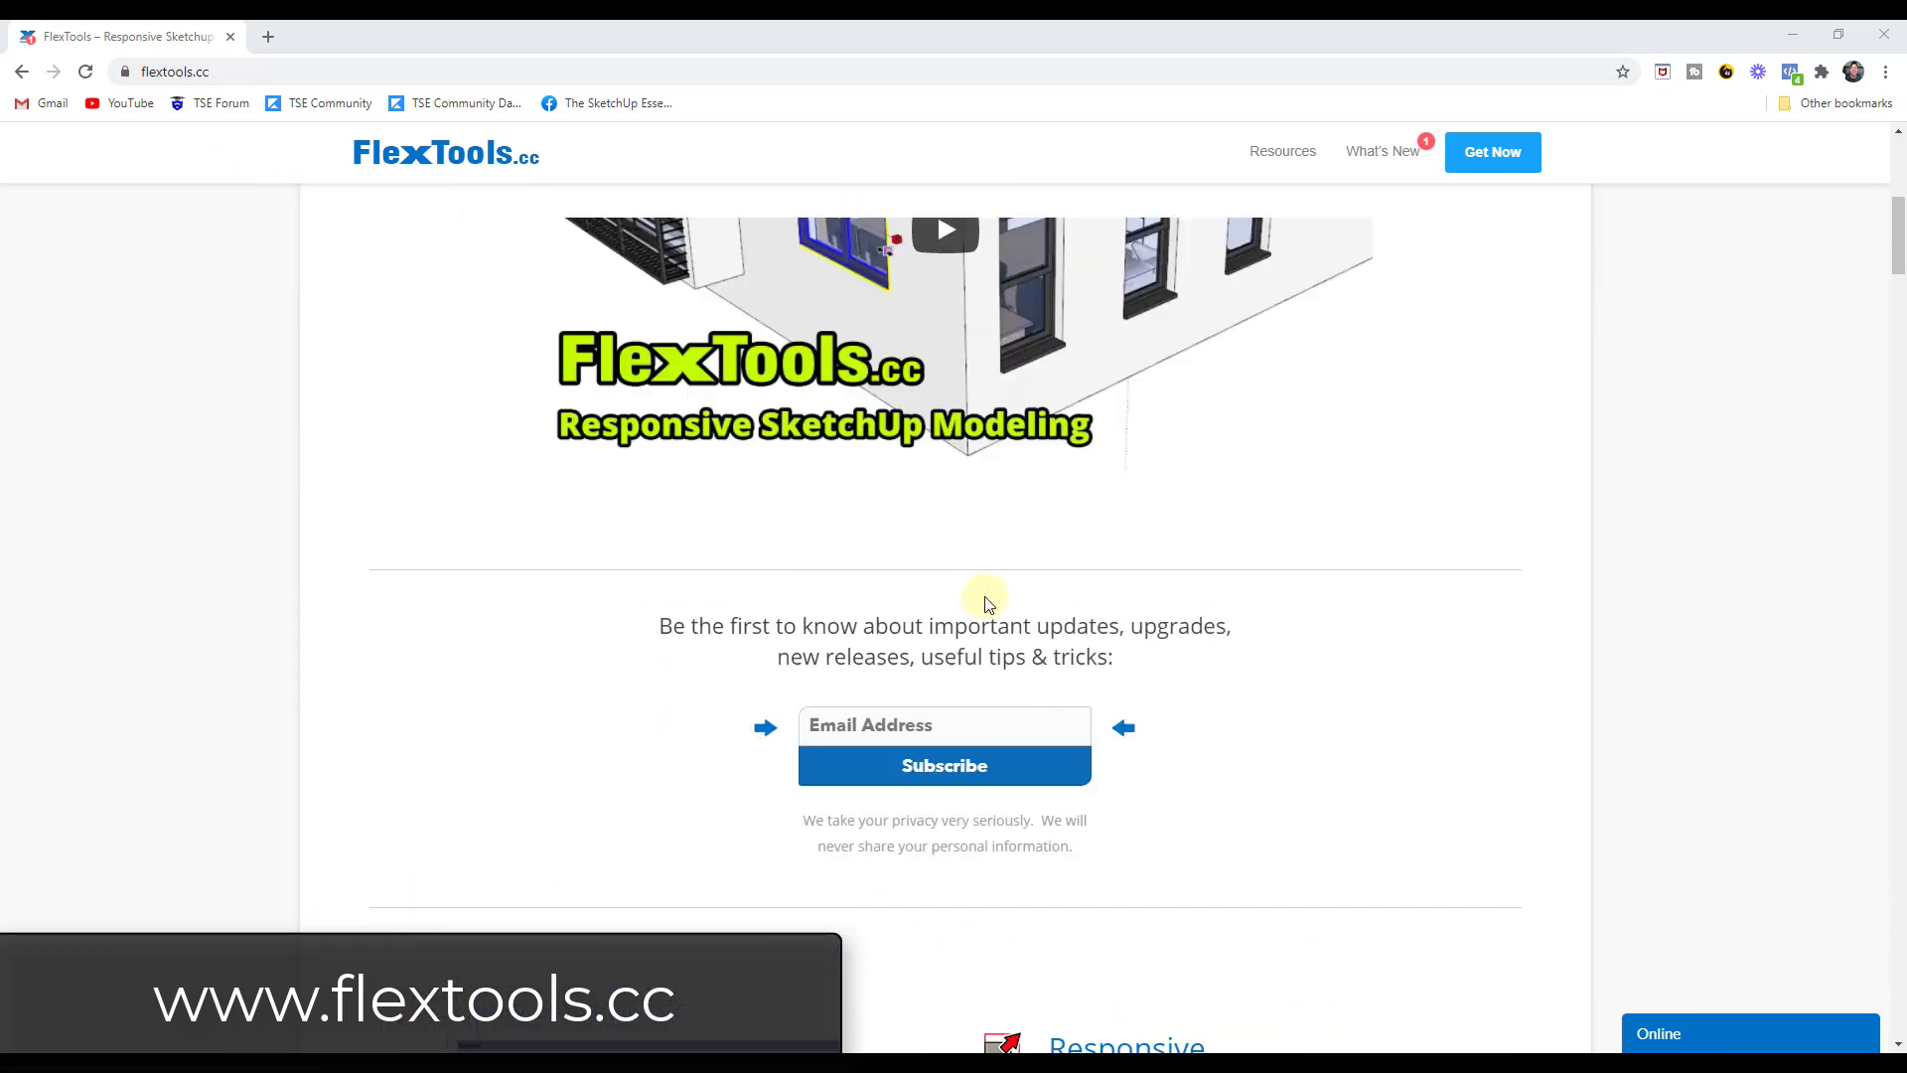
pyautogui.scroll(5, 953, 586)
pyautogui.scroll(-8, 956, 581)
pyautogui.scroll(-5, 957, 562)
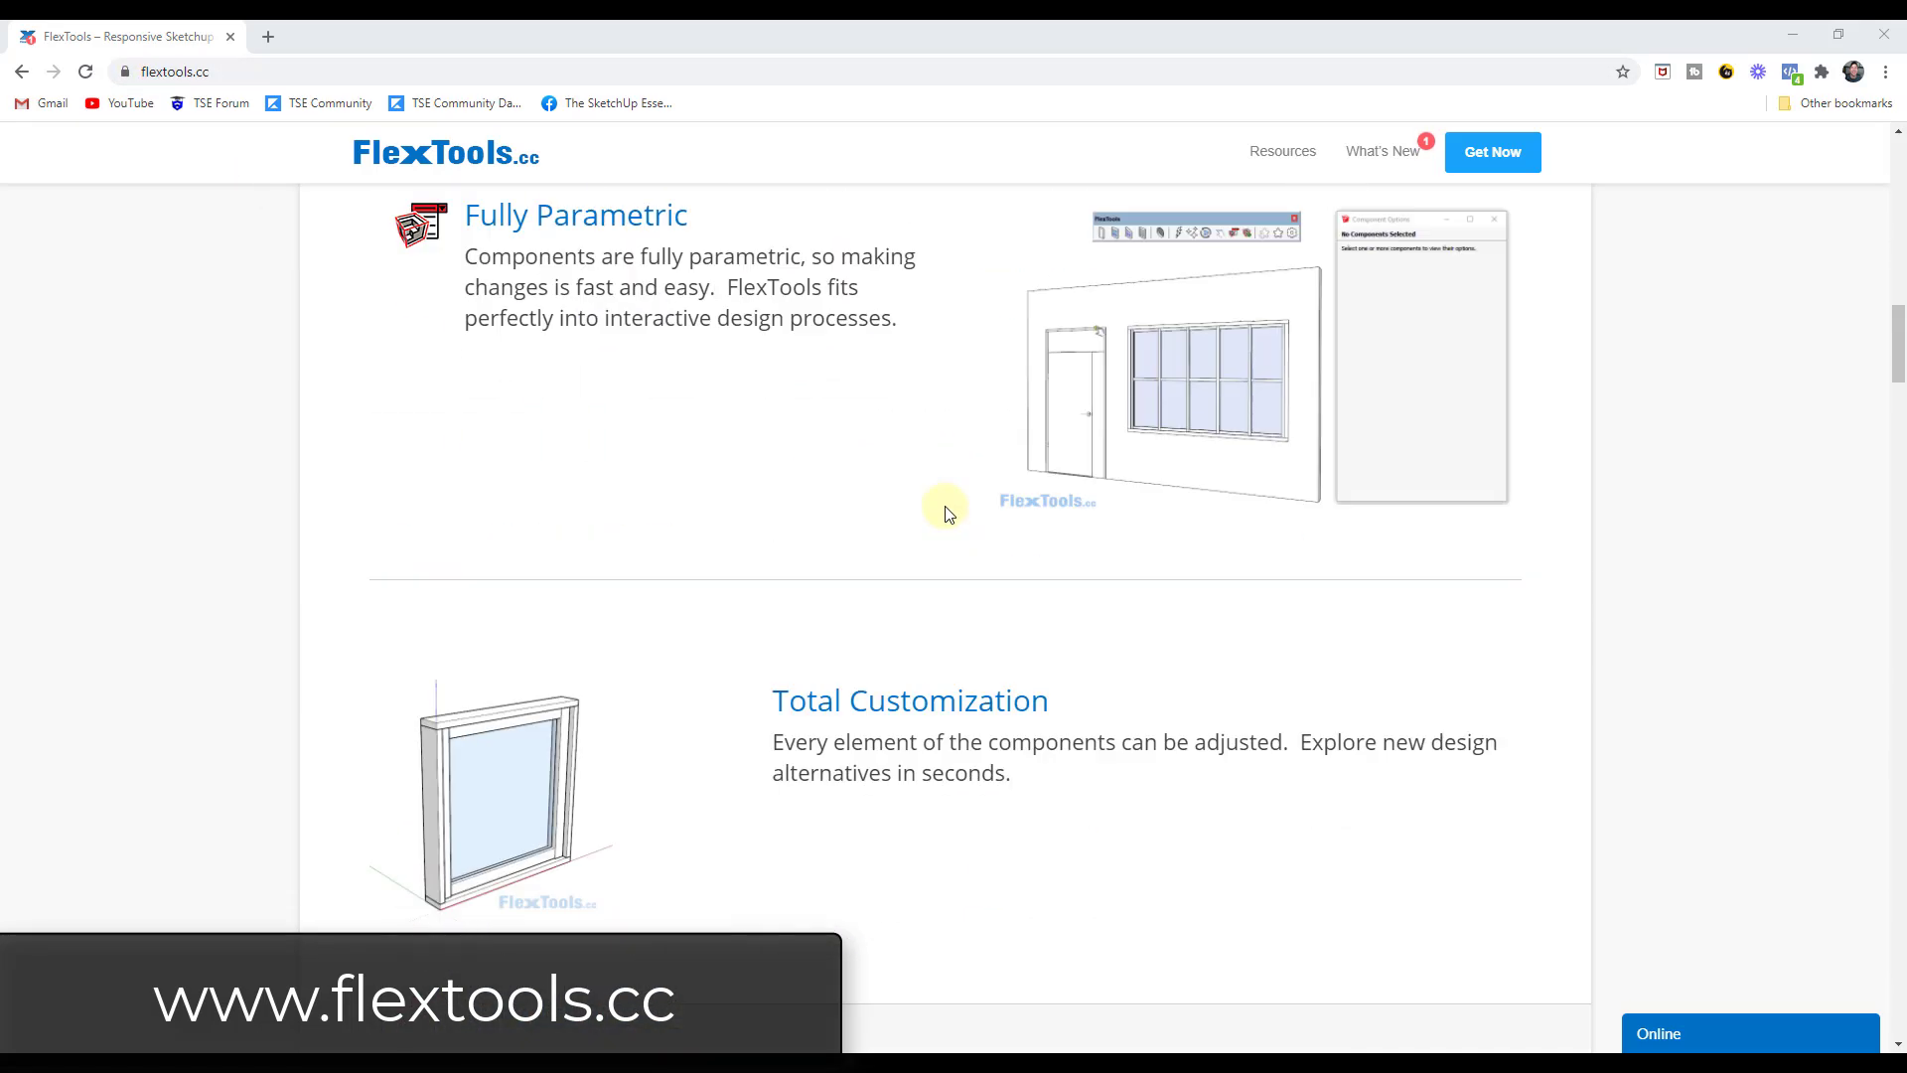
pyautogui.scroll(-5, 945, 506)
pyautogui.scroll(-8, 958, 507)
pyautogui.scroll(1, 874, 417)
pyautogui.scroll(1, 755, 307)
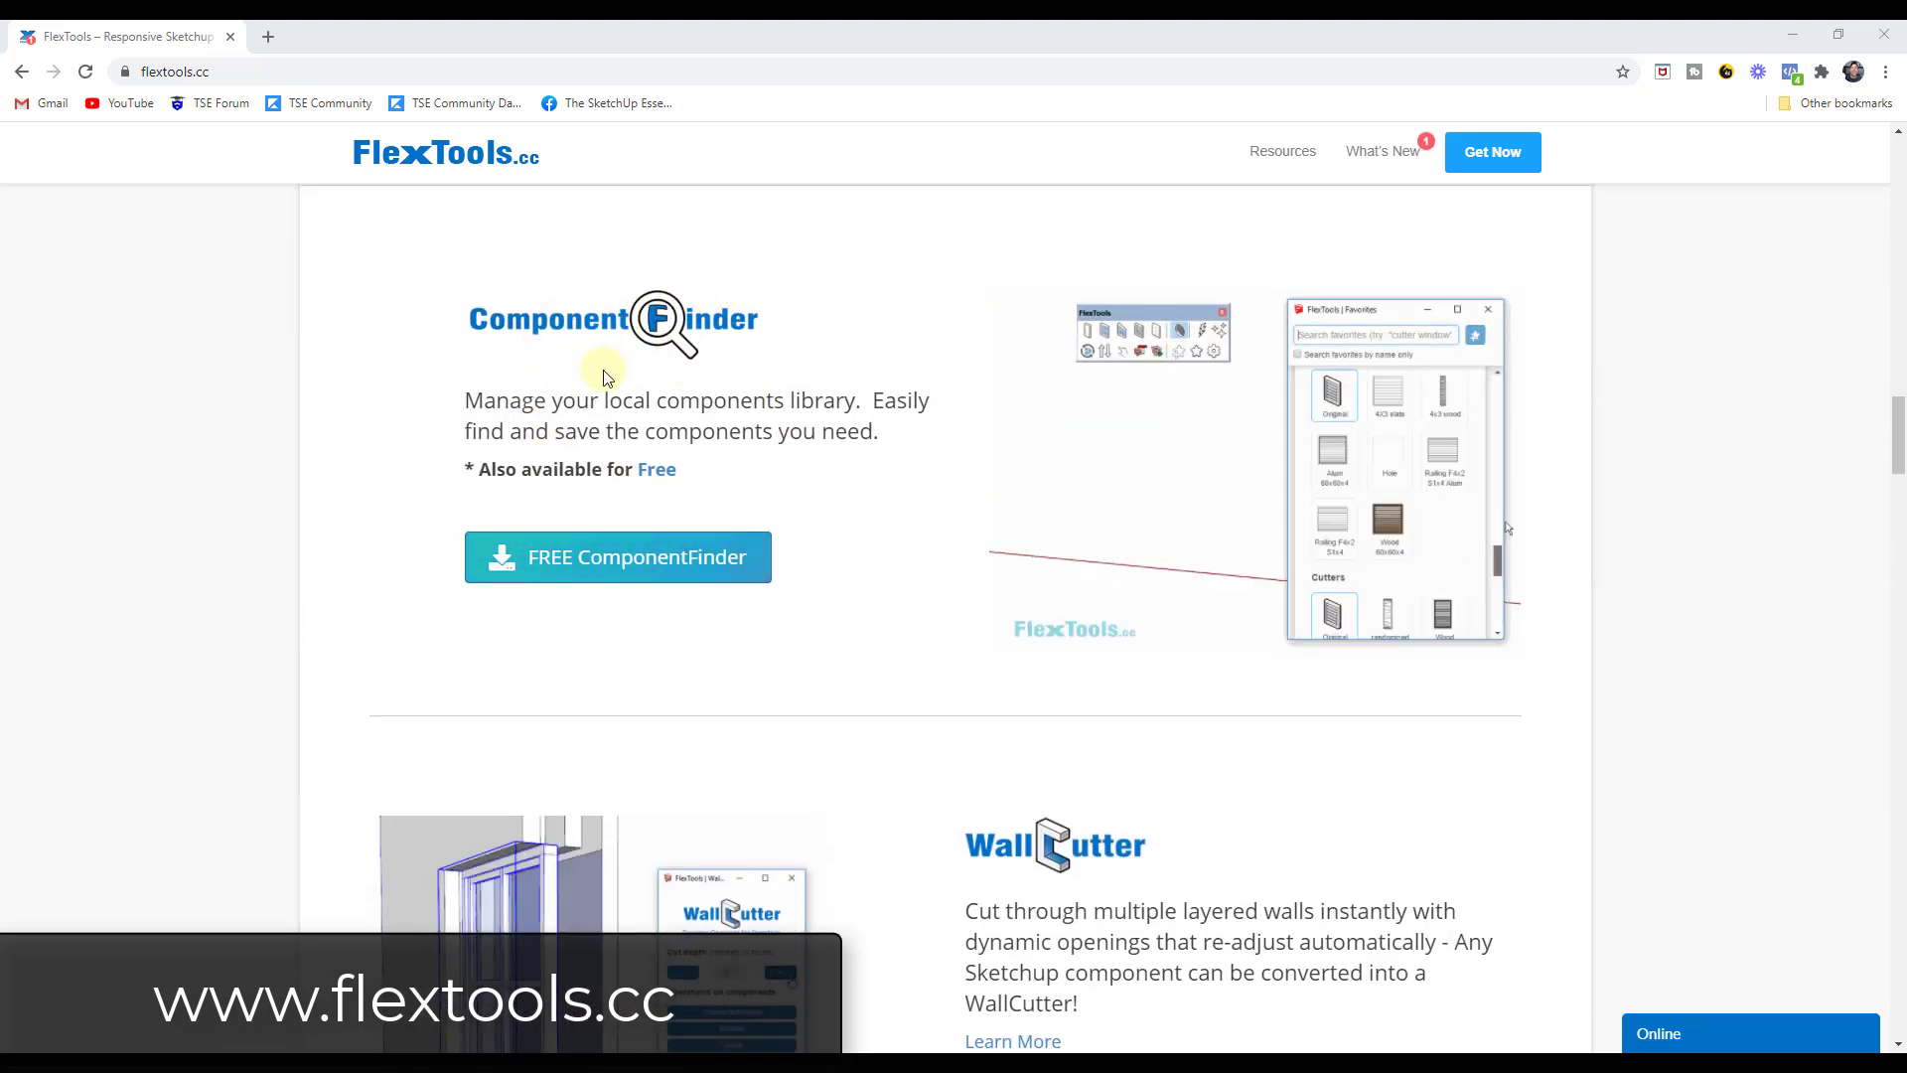
pyautogui.click(563, 569)
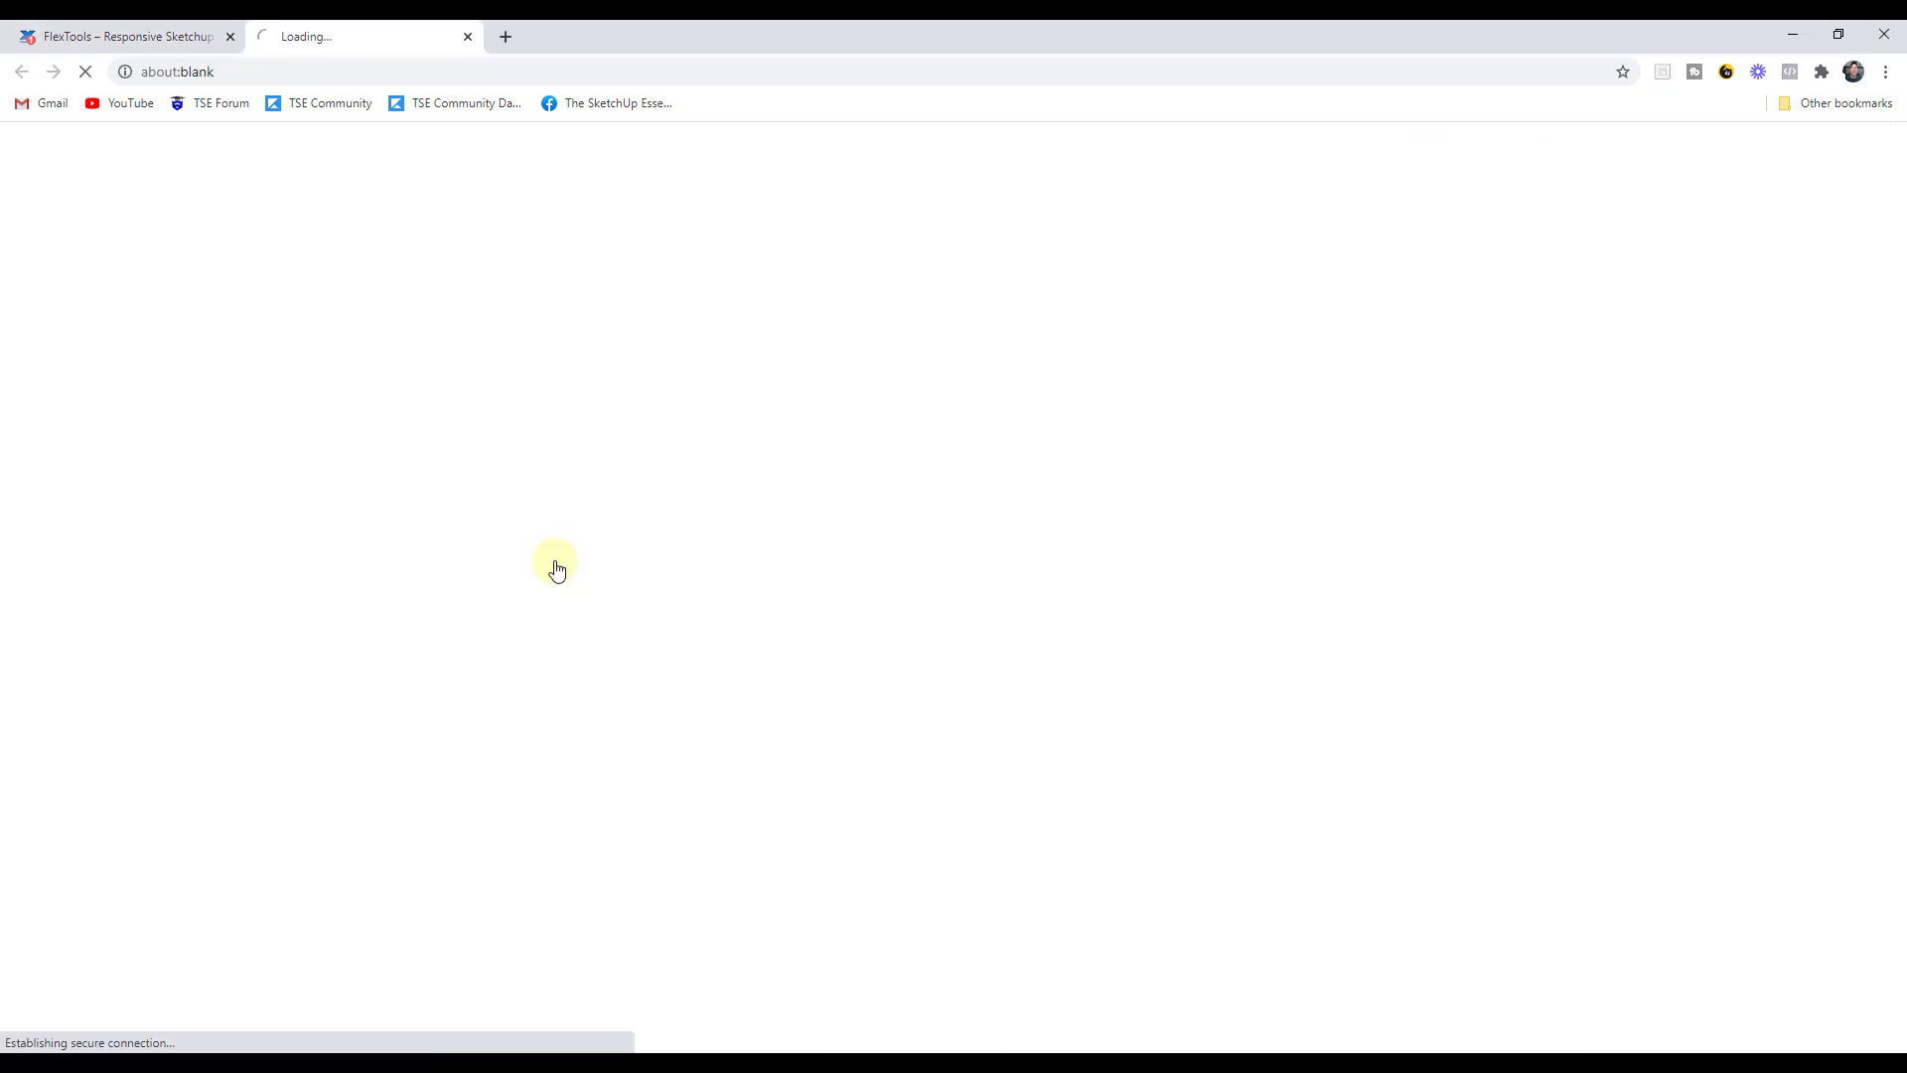
# Jump to the ComponentFinder registration form via Get ComponentFinder!
pyautogui.scroll(-6, 894, 438)
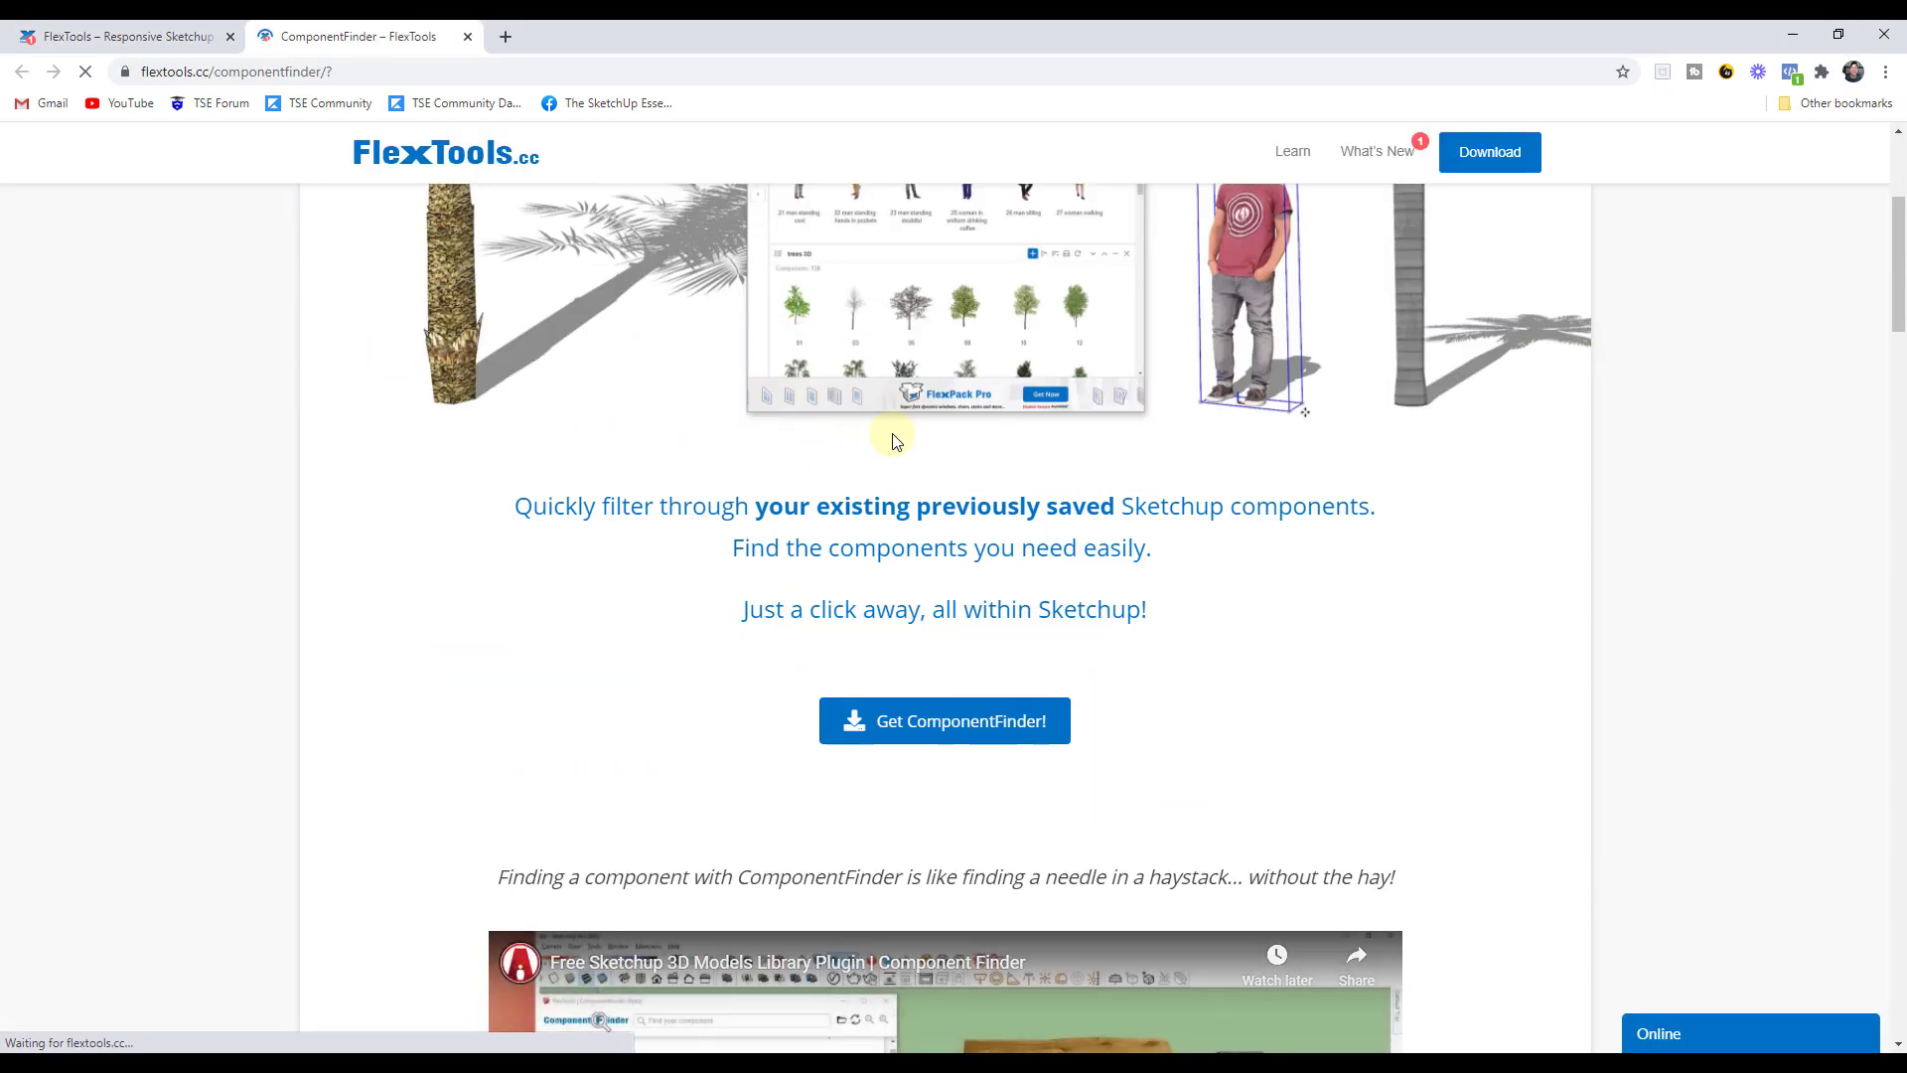
pyautogui.click(927, 427)
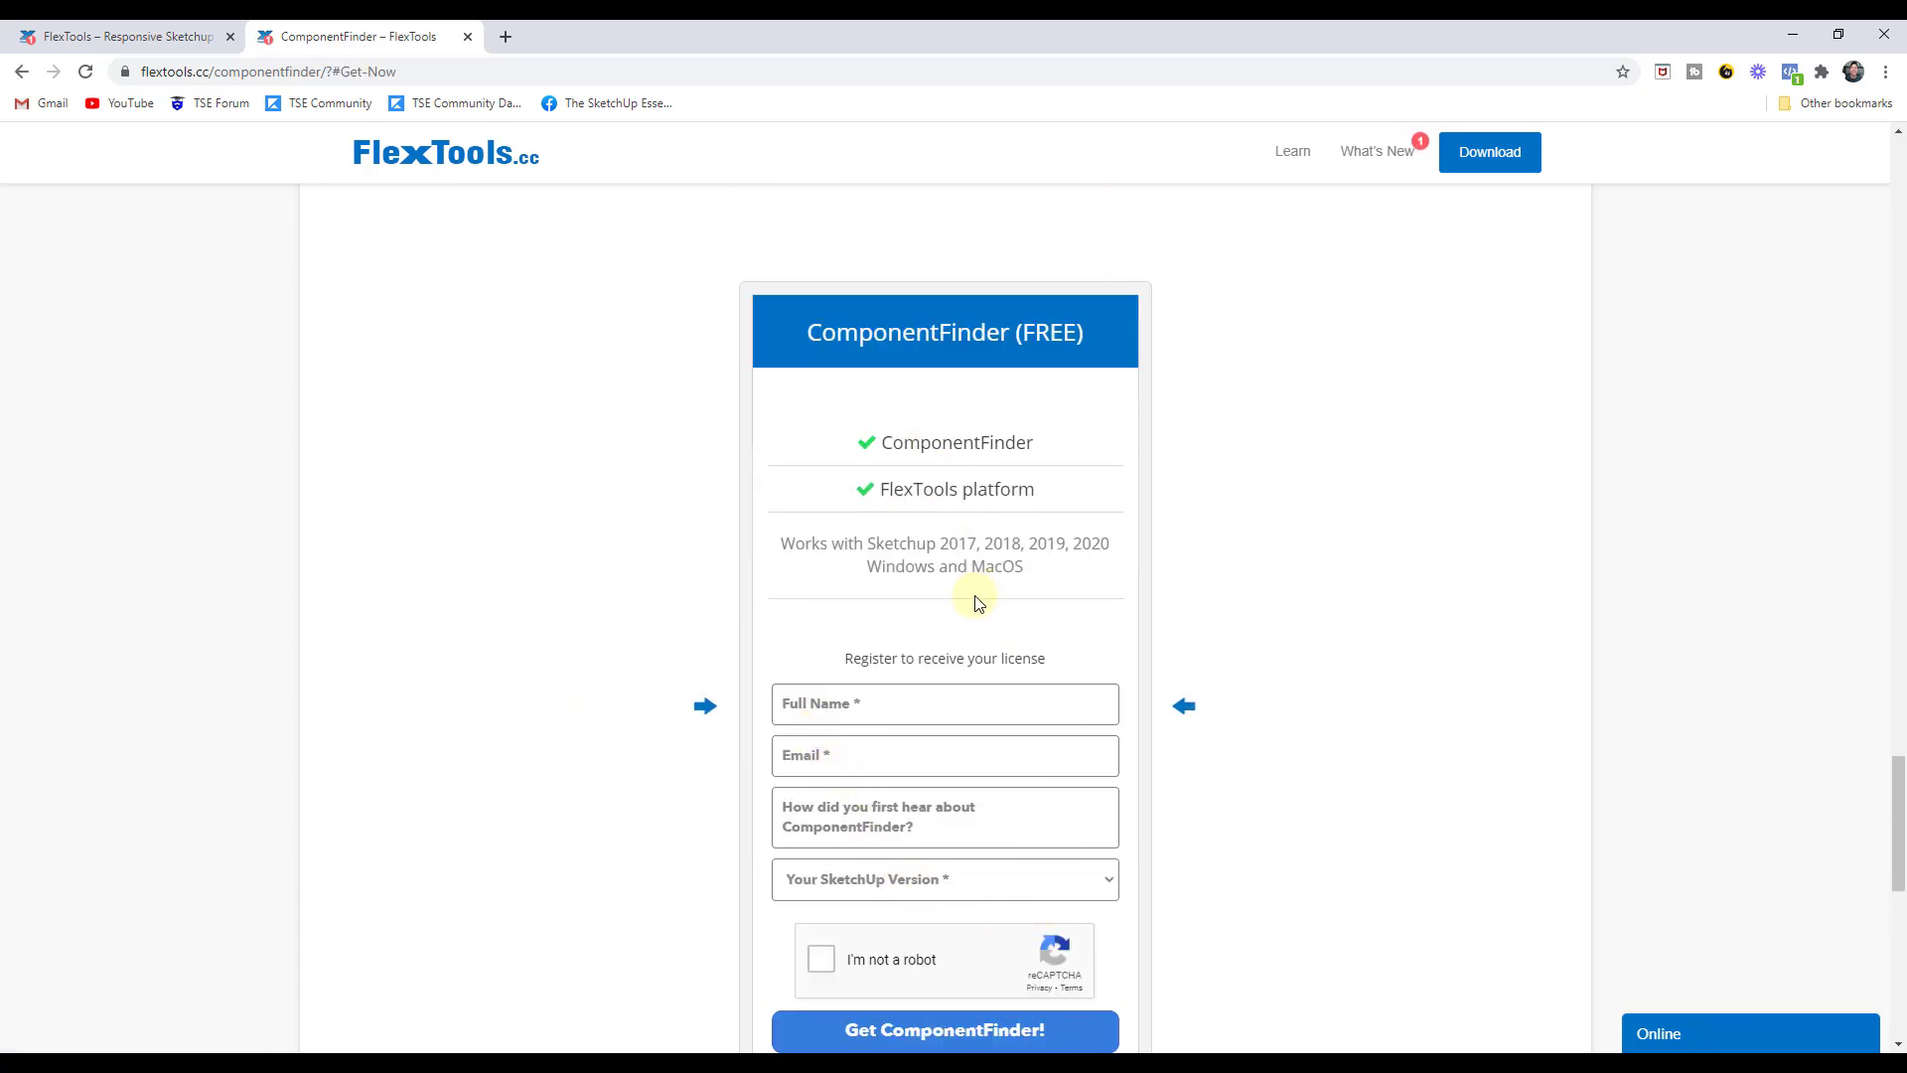
pyautogui.scroll(-2, 997, 653)
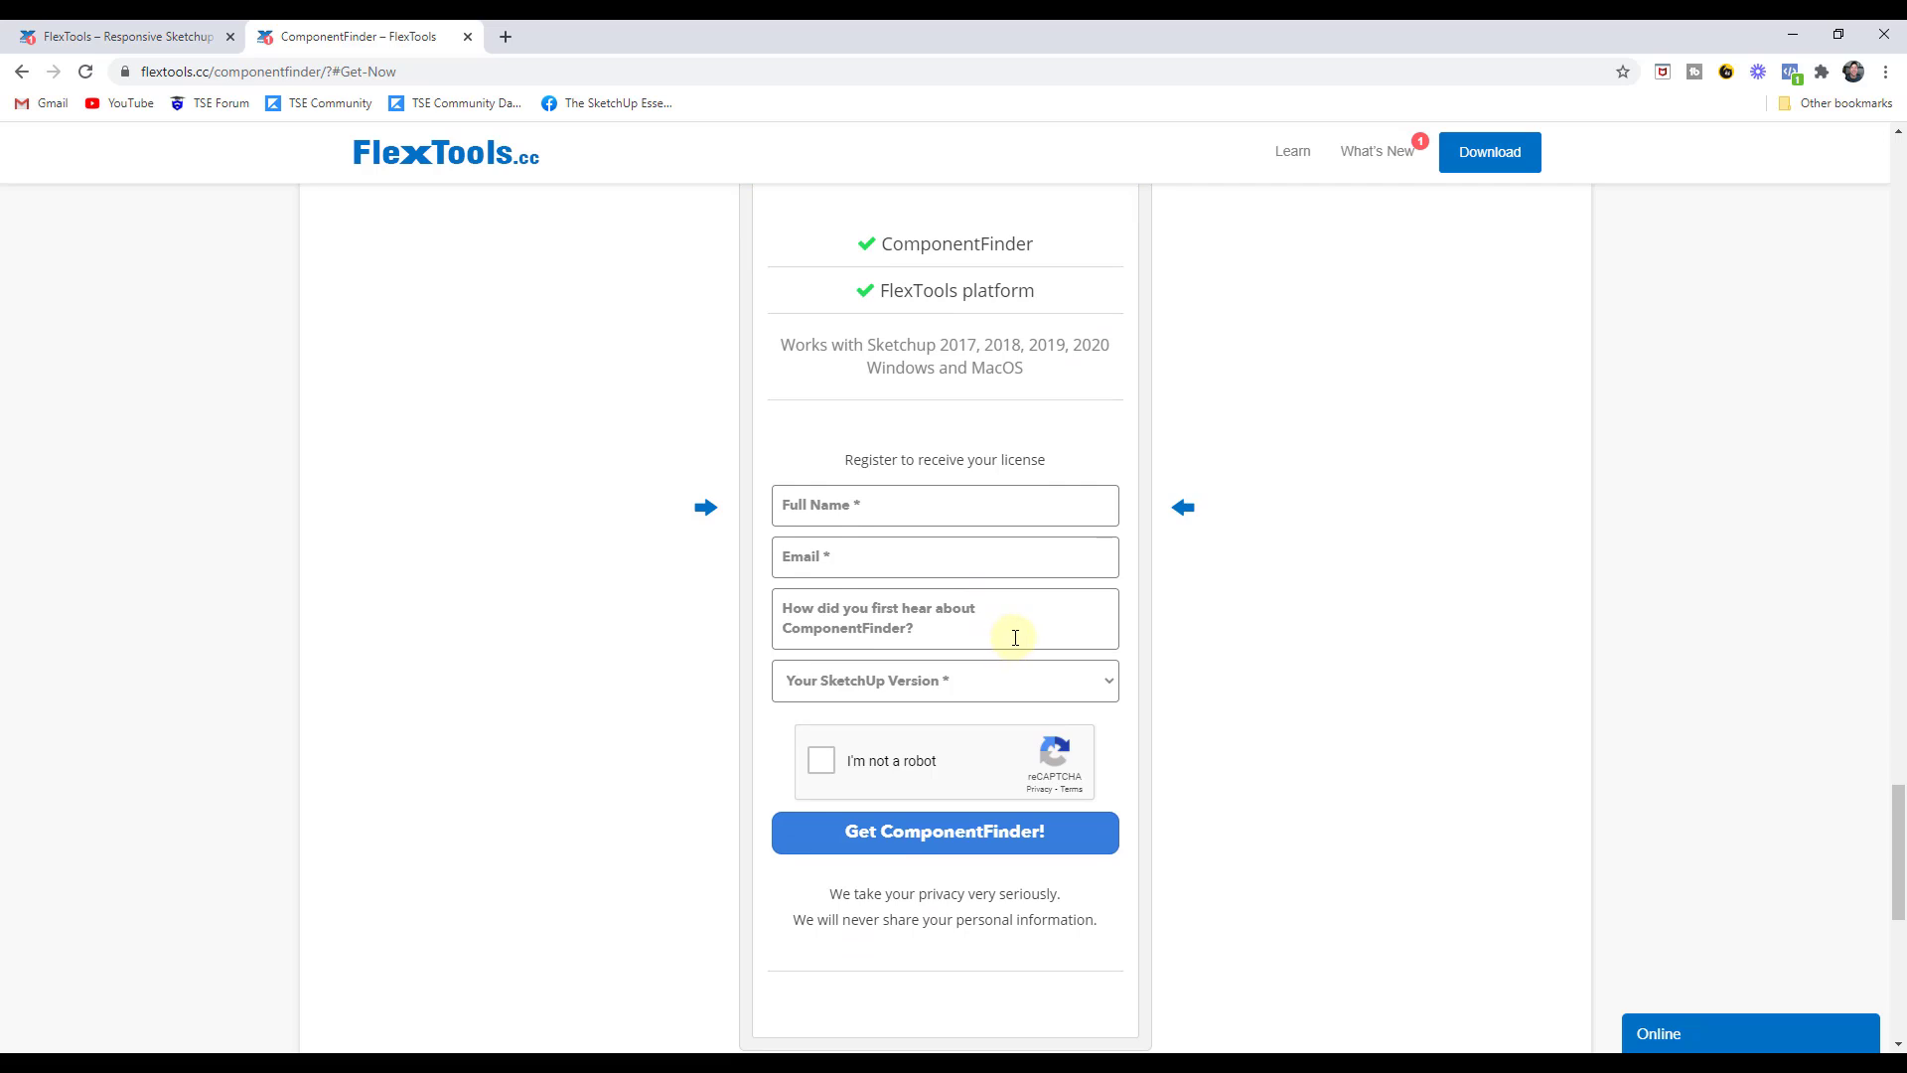
pyautogui.scroll(1, 1015, 636)
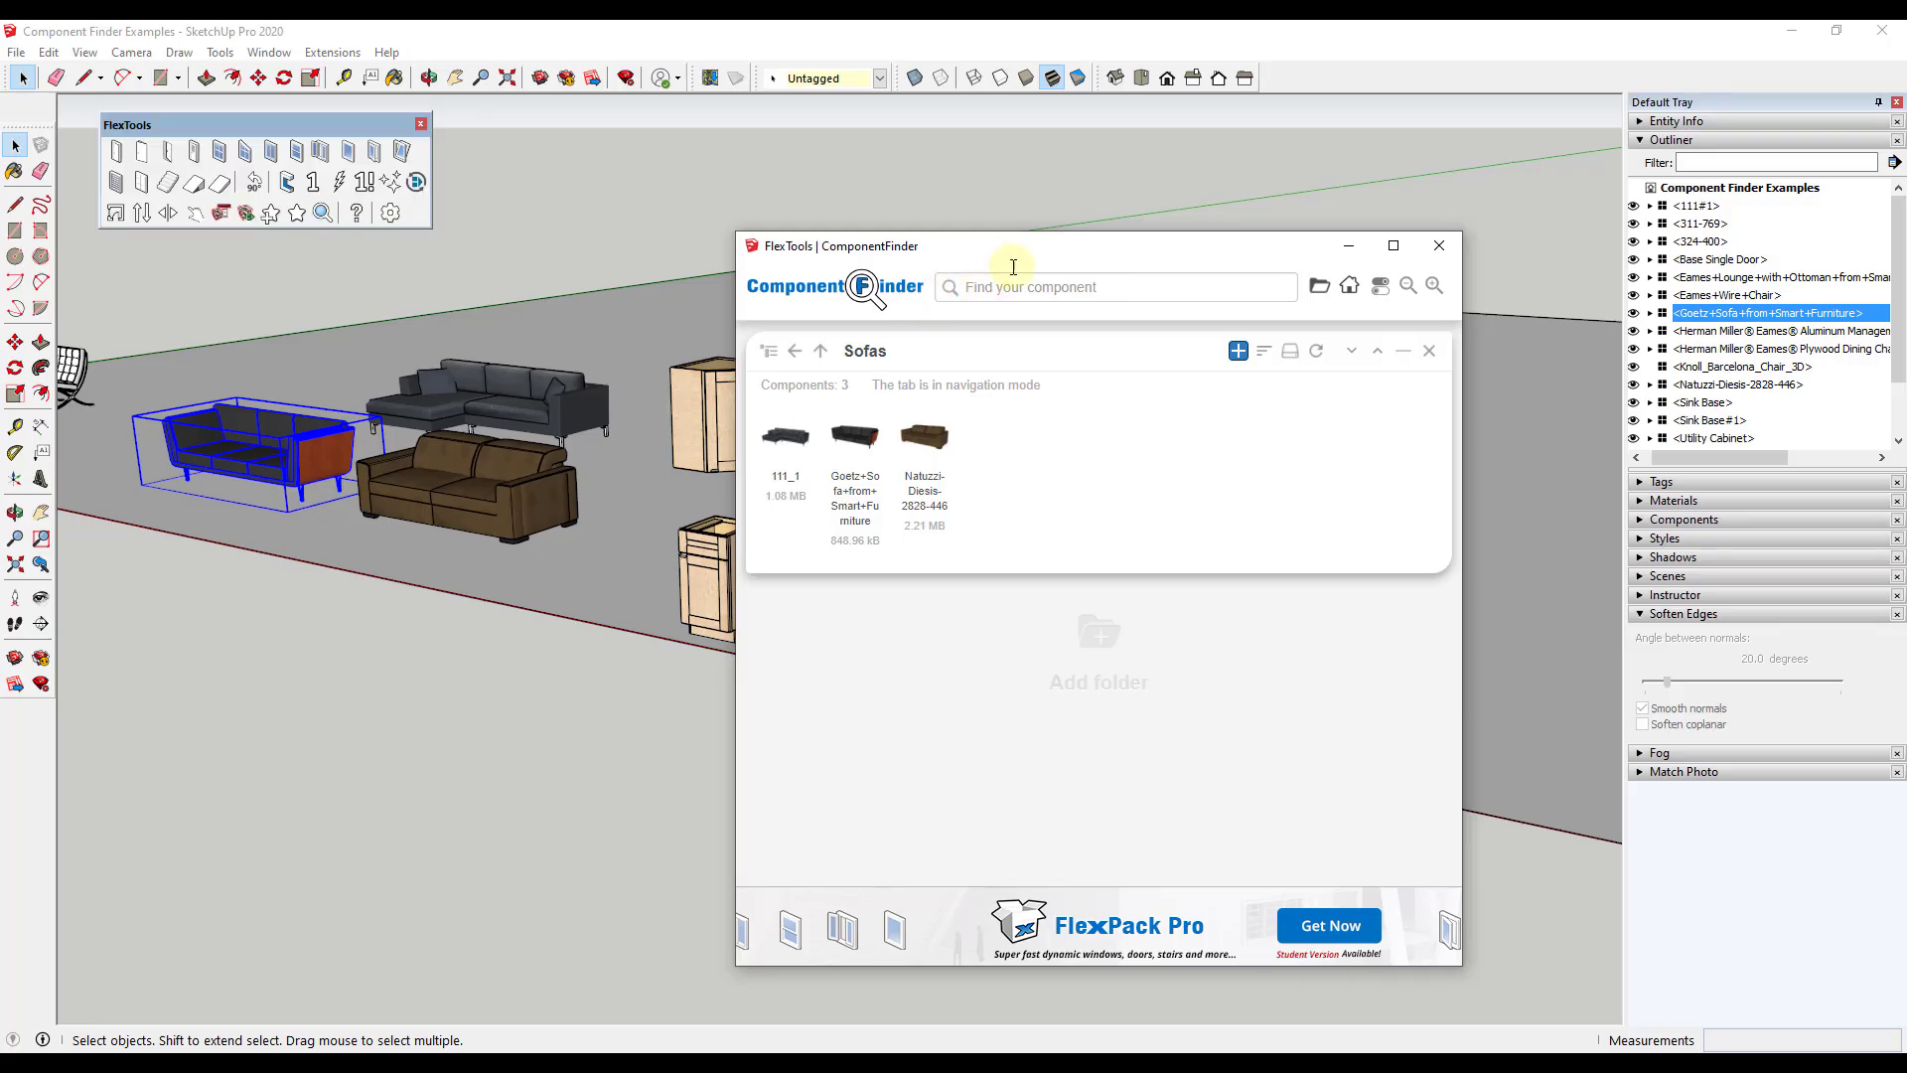
# Close and reopen ComponentFinder, refresh it, and list the model's 20 components under In Model
pyautogui.click(1439, 246)
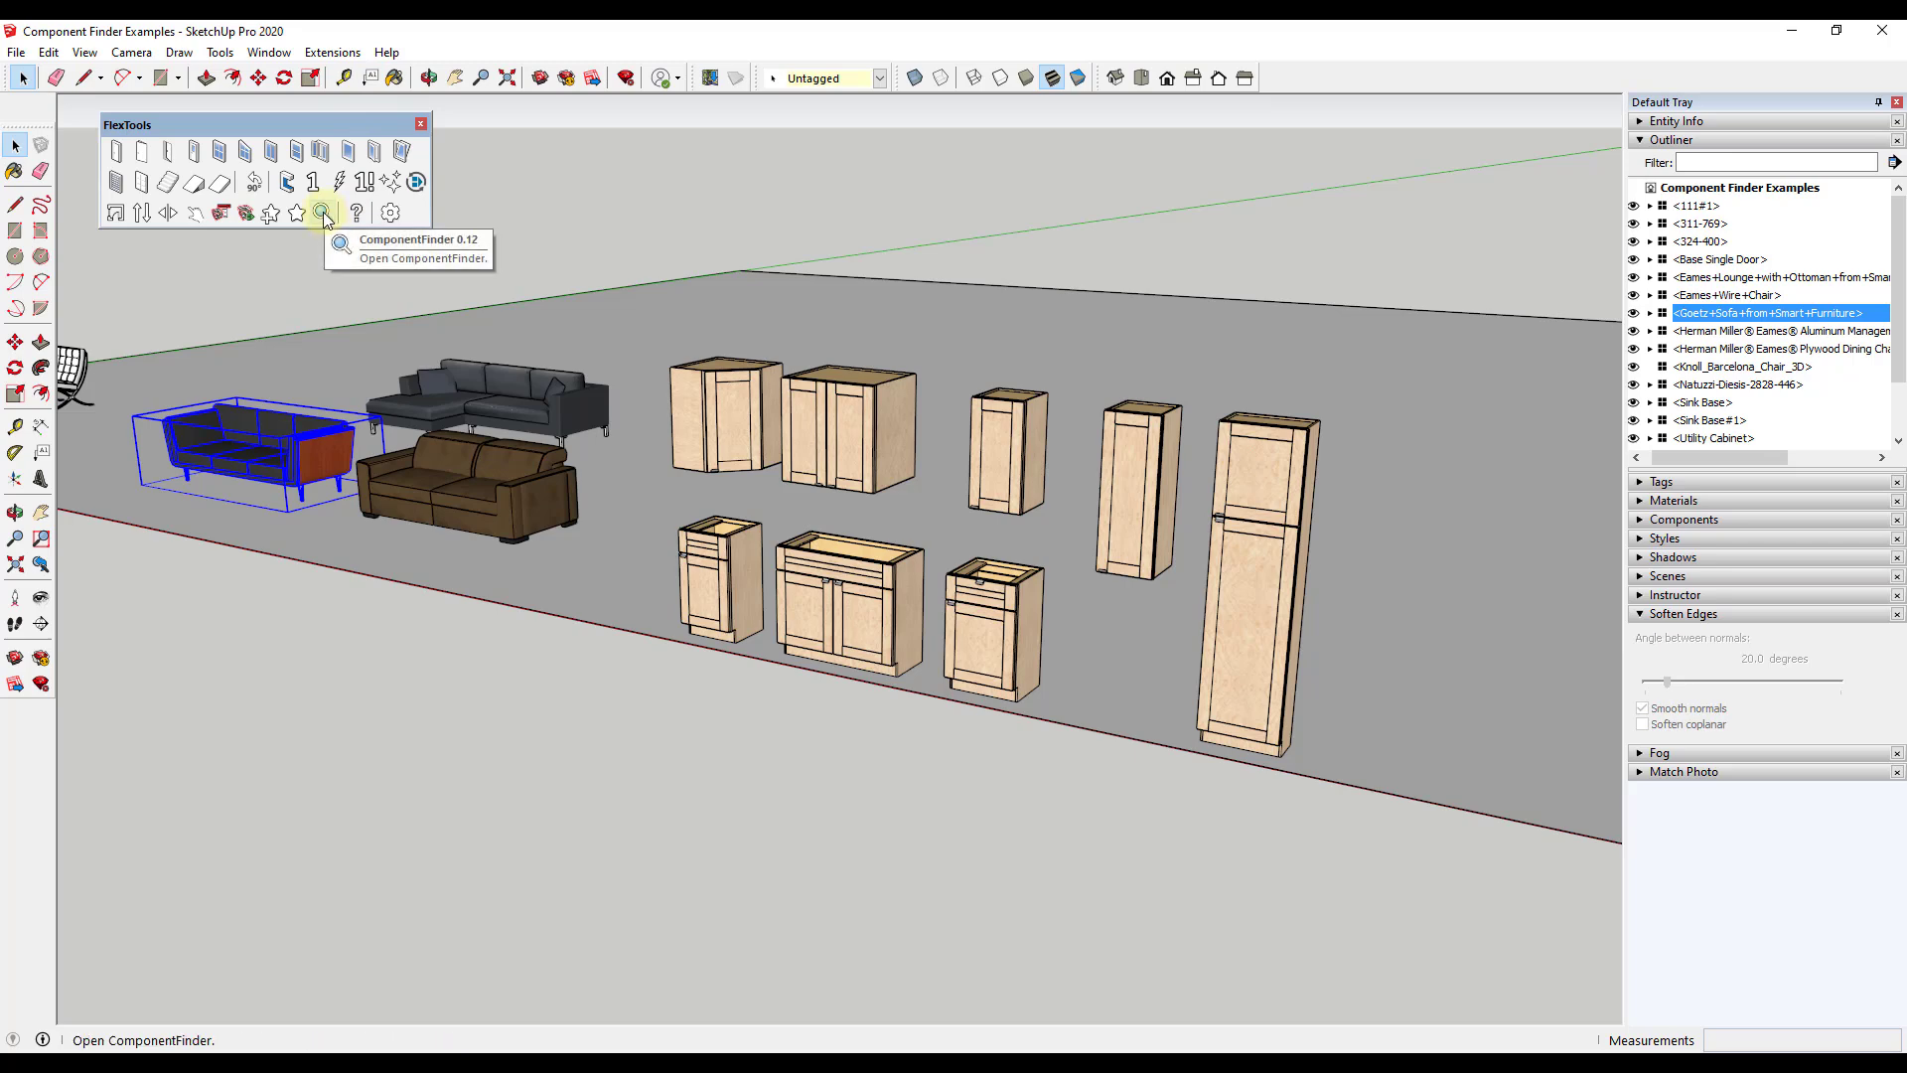
pyautogui.click(323, 214)
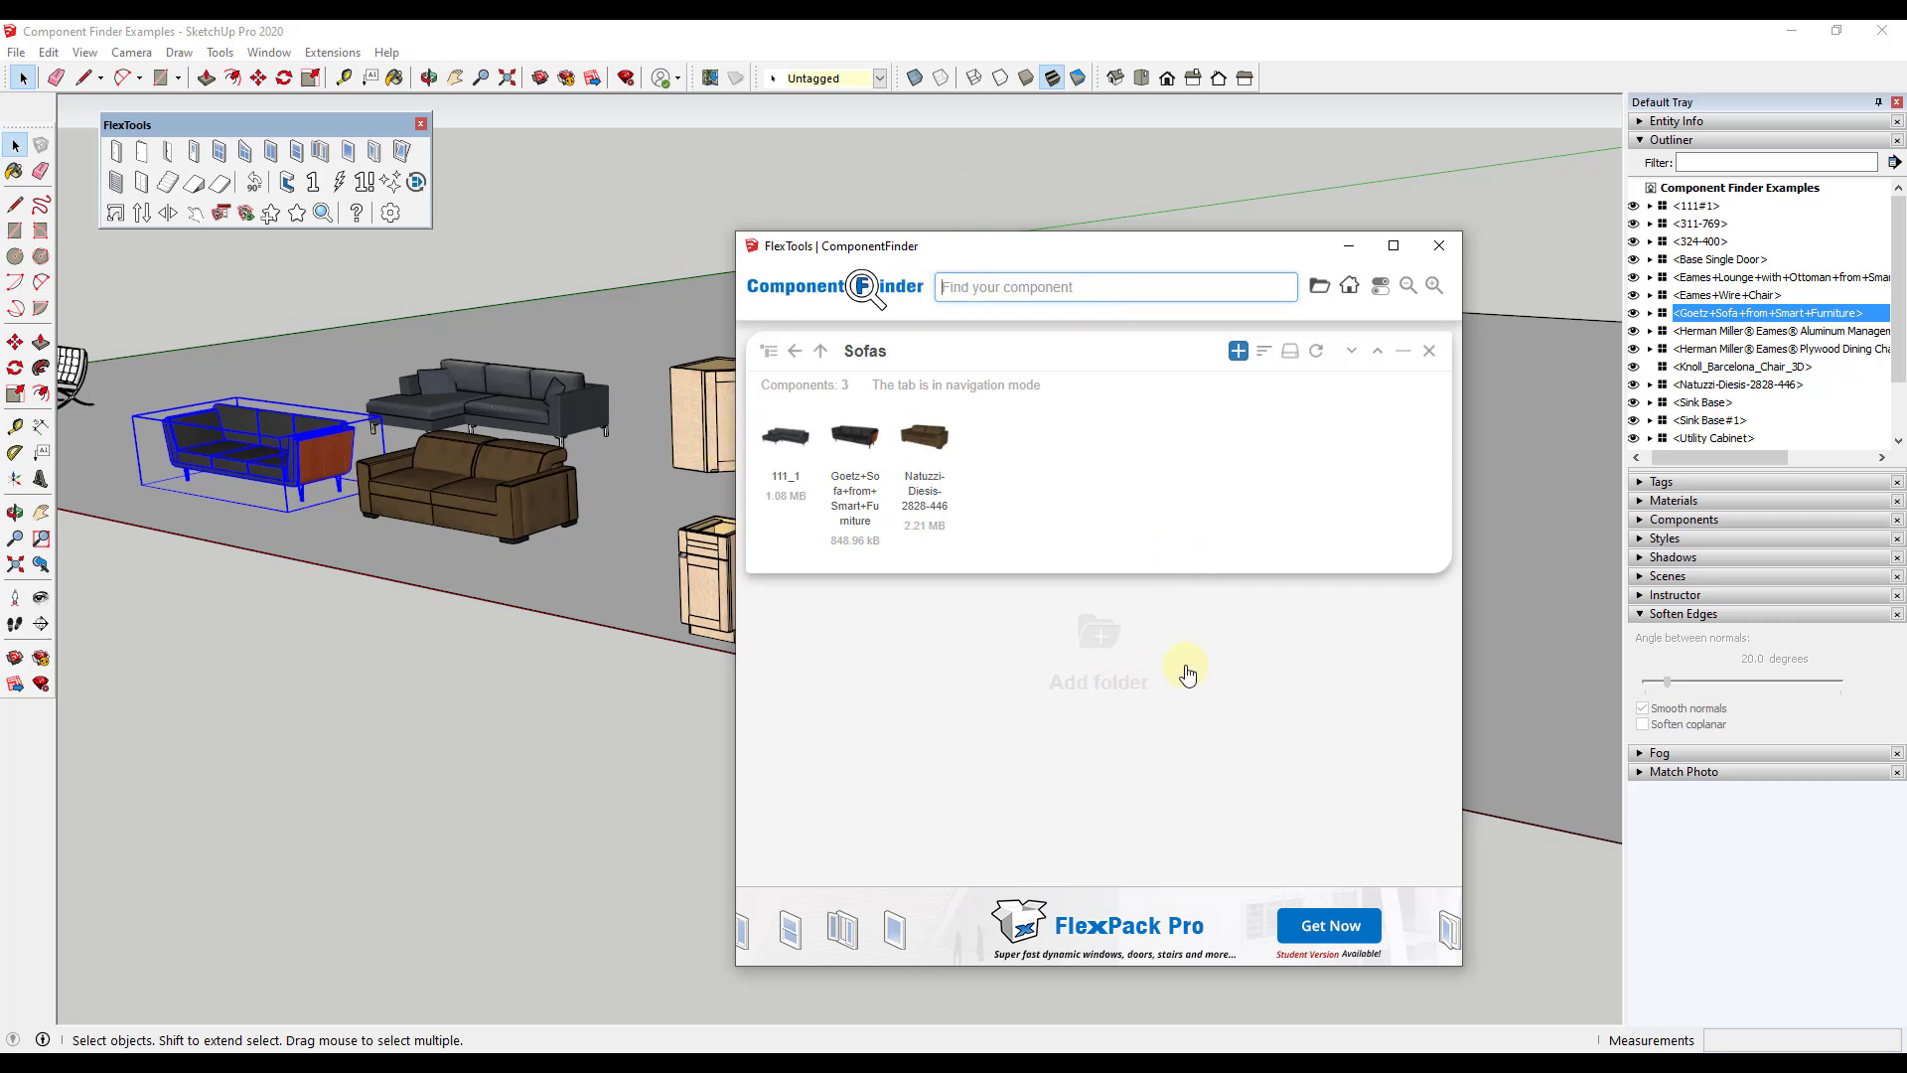
pyautogui.click(1322, 353)
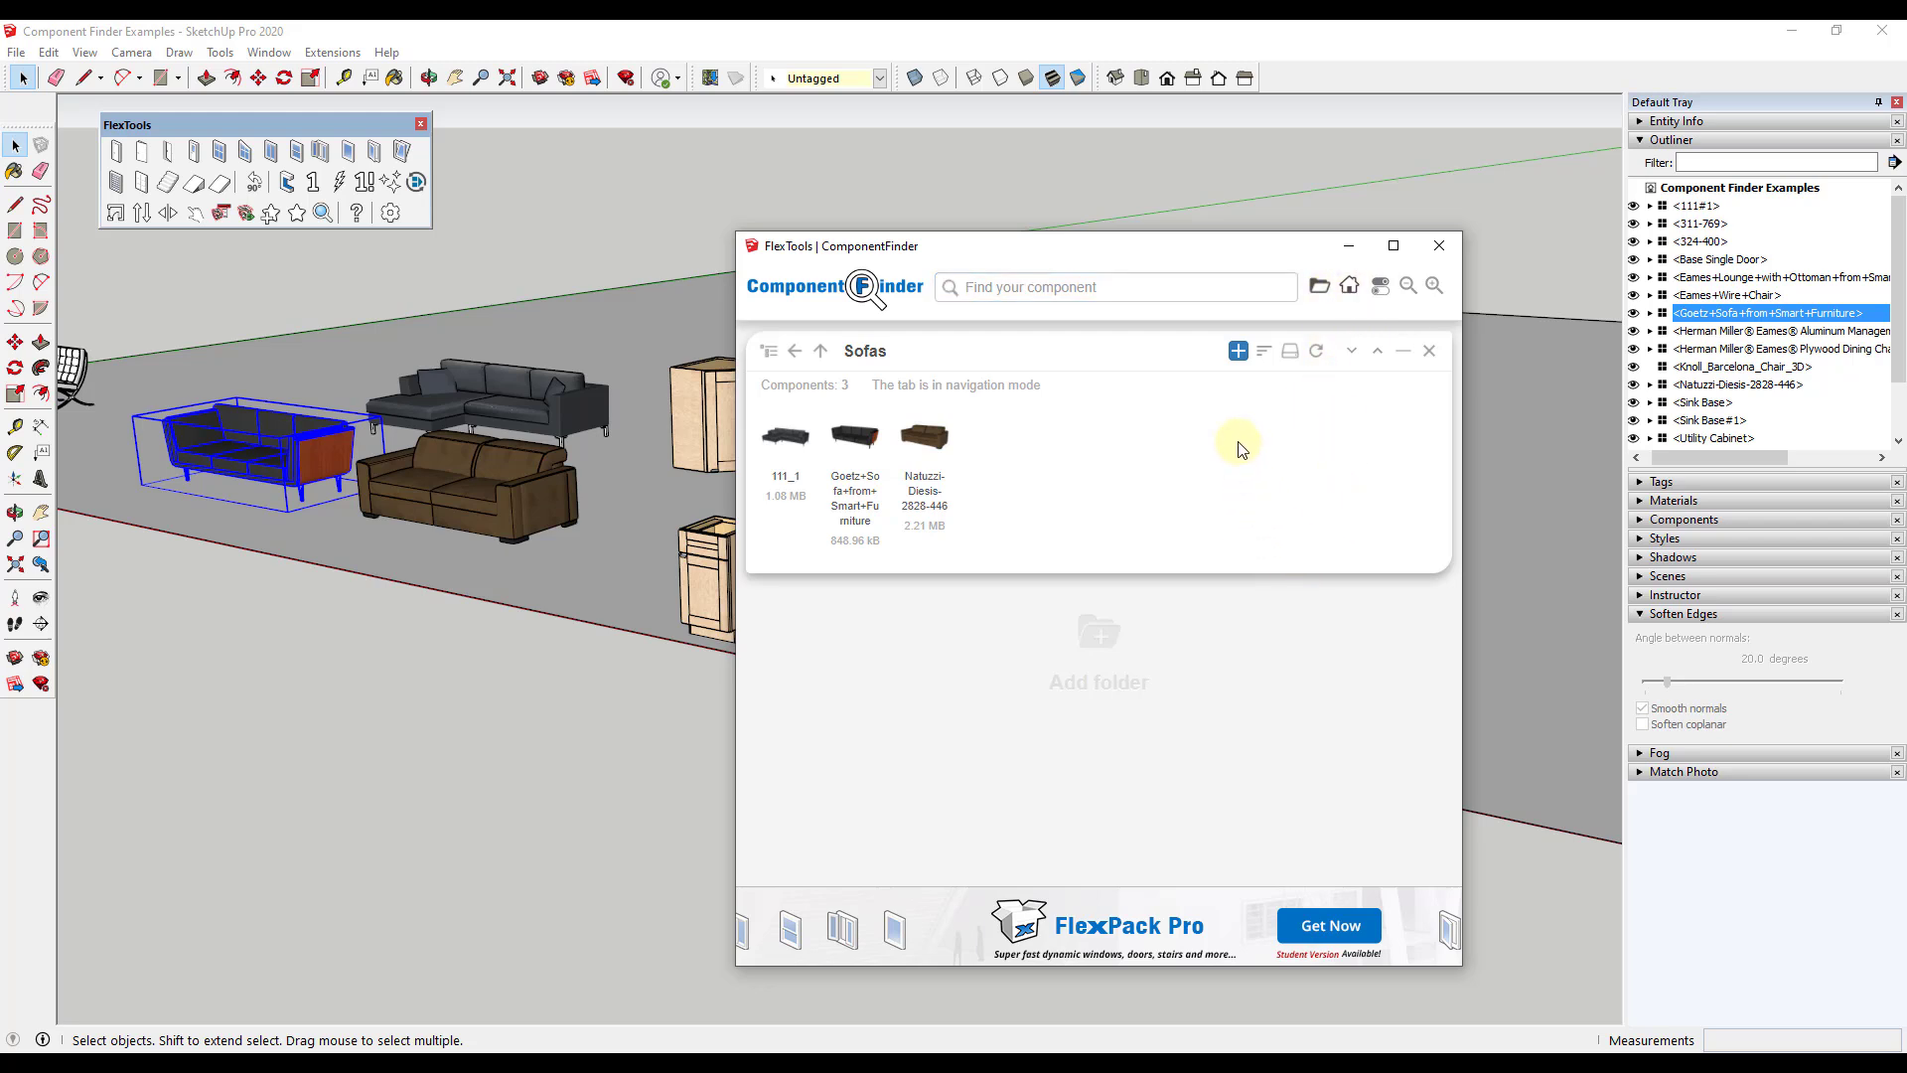
pyautogui.click(1348, 297)
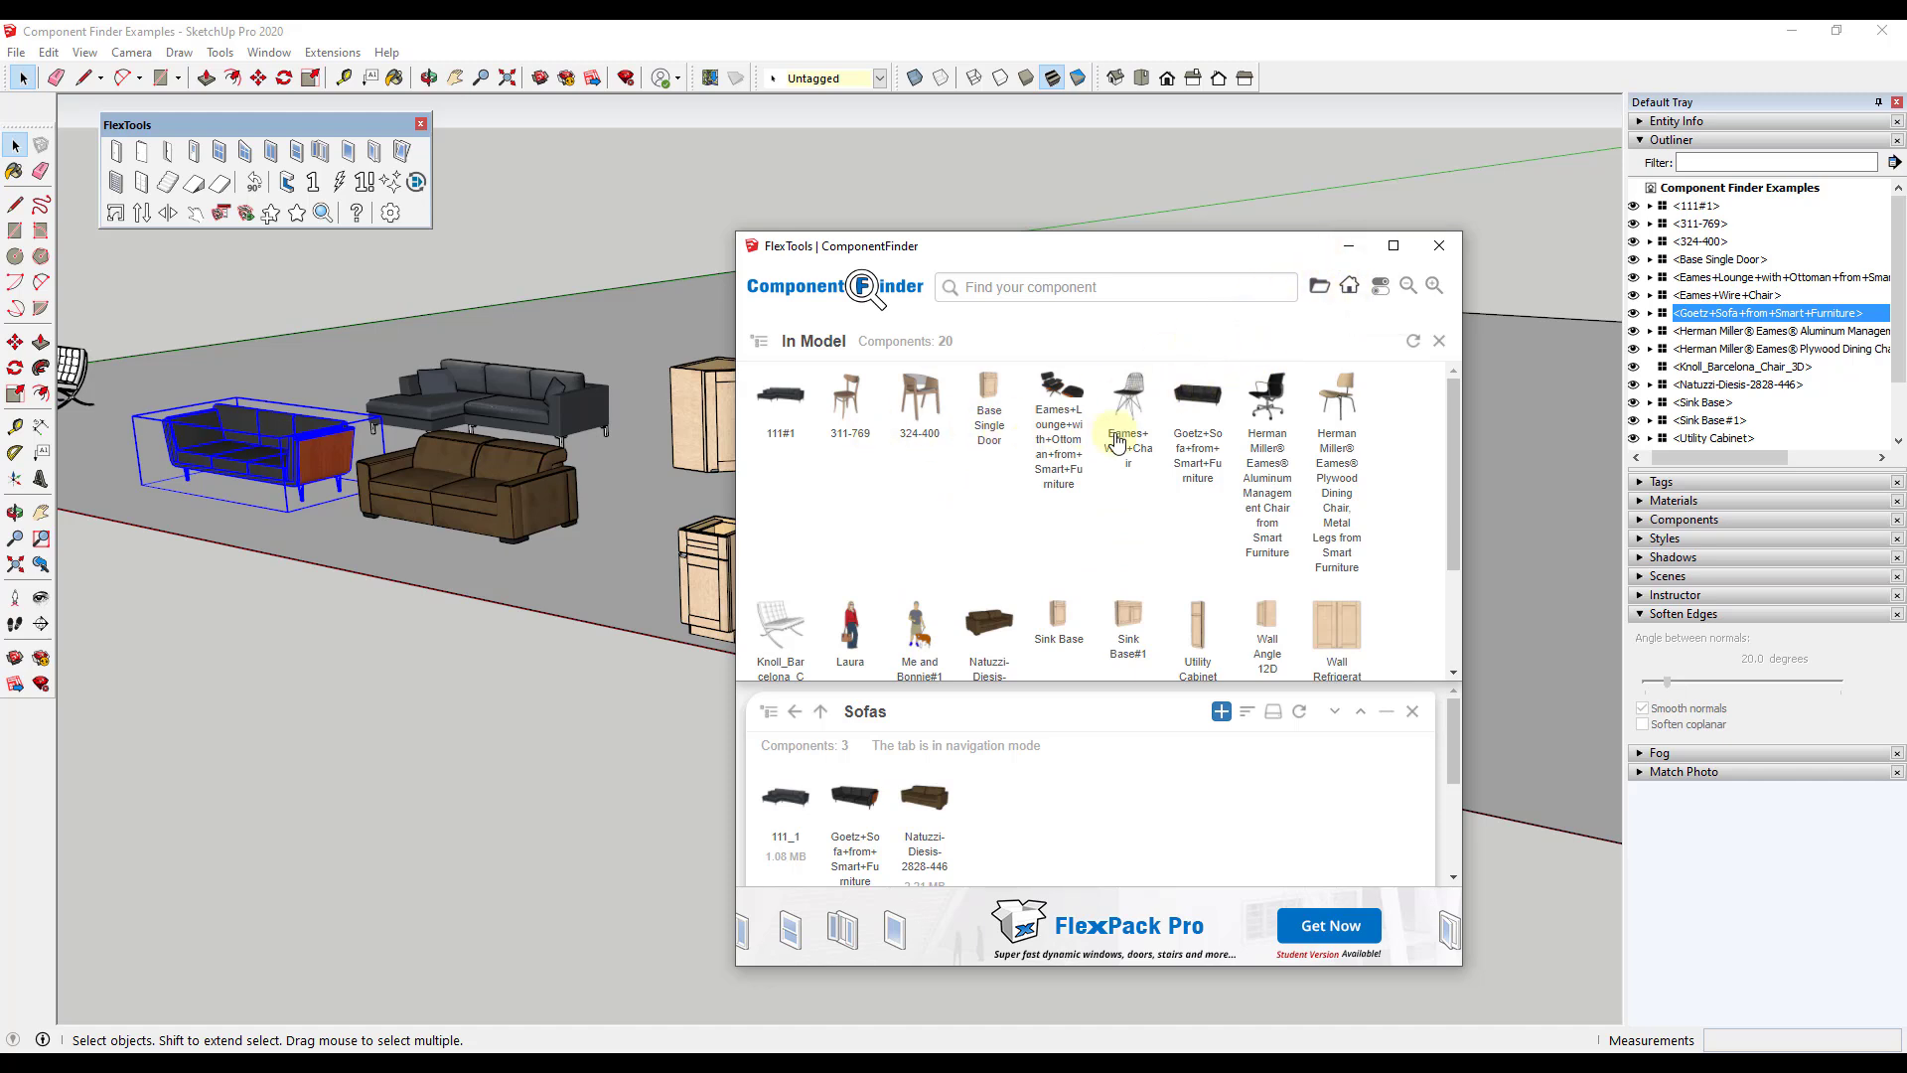
pyautogui.scroll(-1, 998, 449)
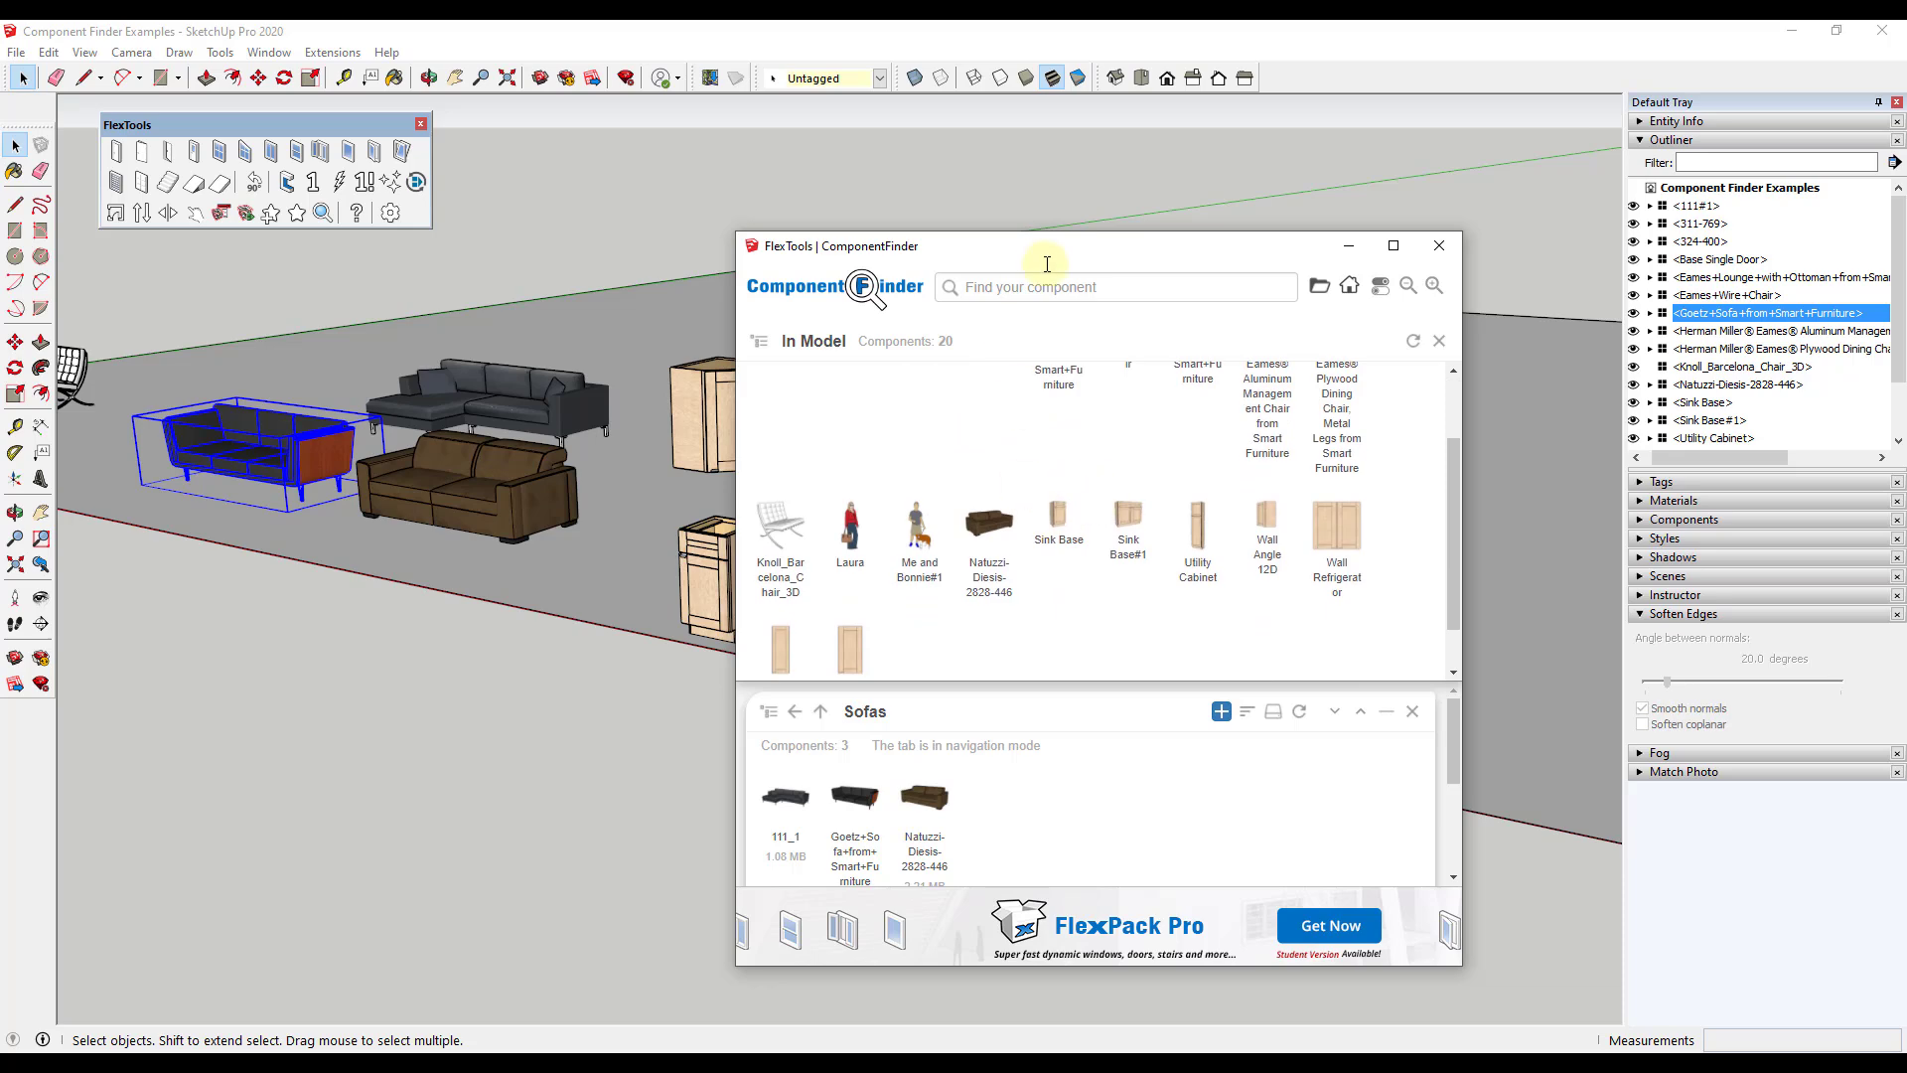
pyautogui.moveTo(1028, 259); pyautogui.dragTo(397, 288)
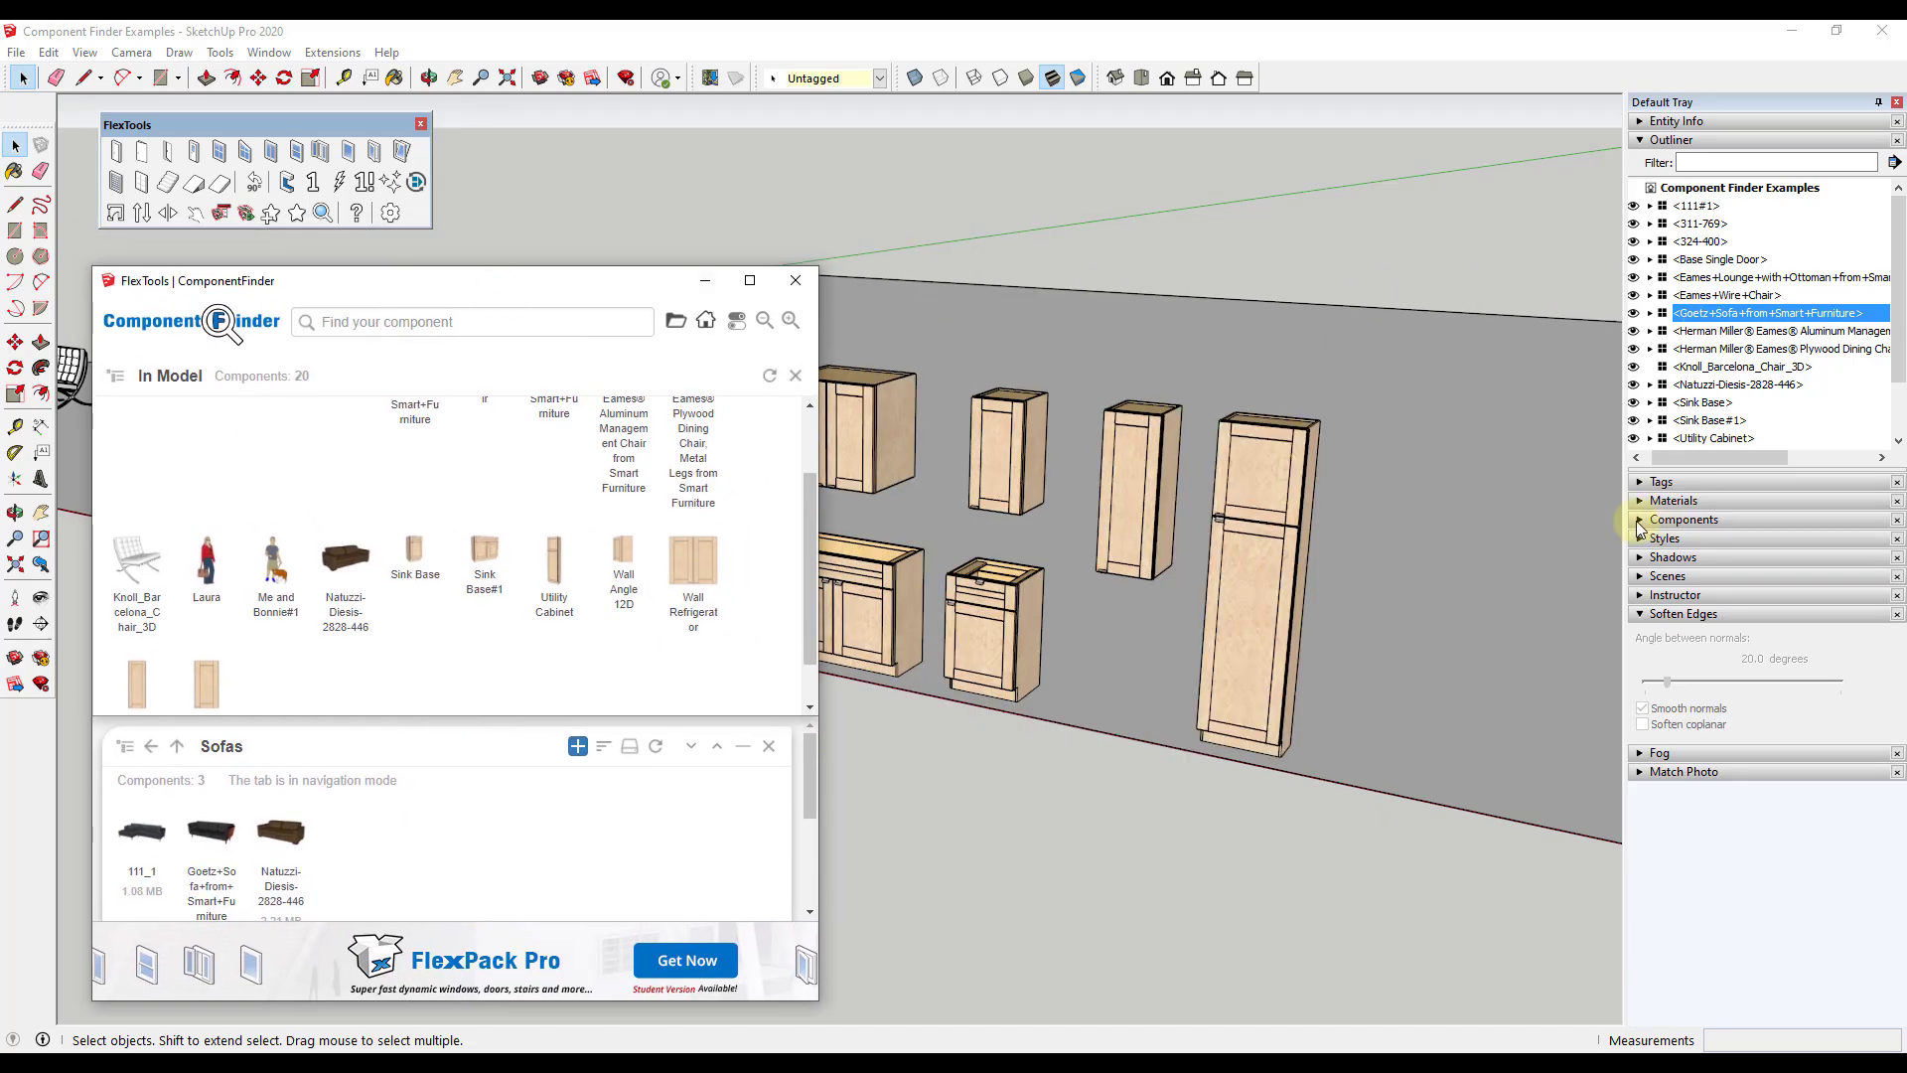
pyautogui.scroll(-1, 1439, 511)
pyautogui.scroll(-2, 1439, 510)
pyautogui.scroll(2, 1439, 511)
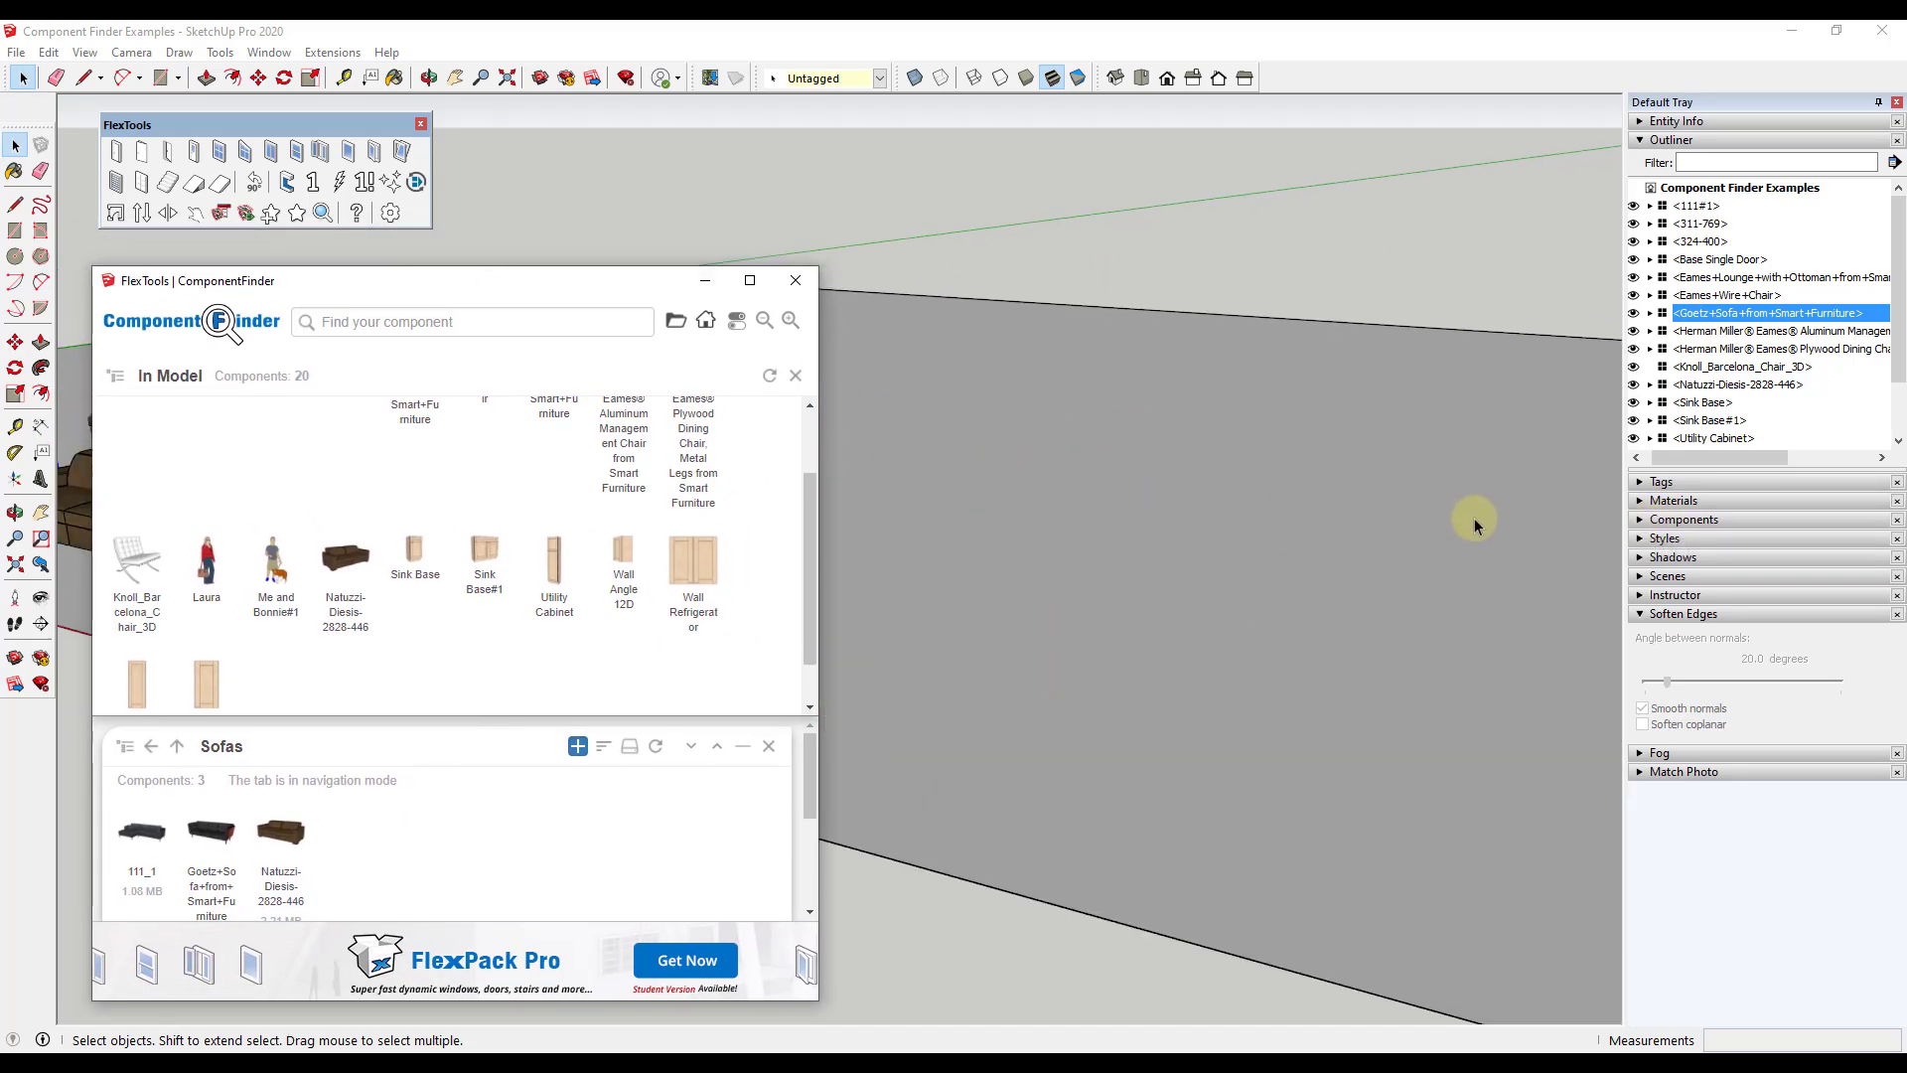
pyautogui.scroll(-1, 601, 514)
pyautogui.scroll(2, 596, 517)
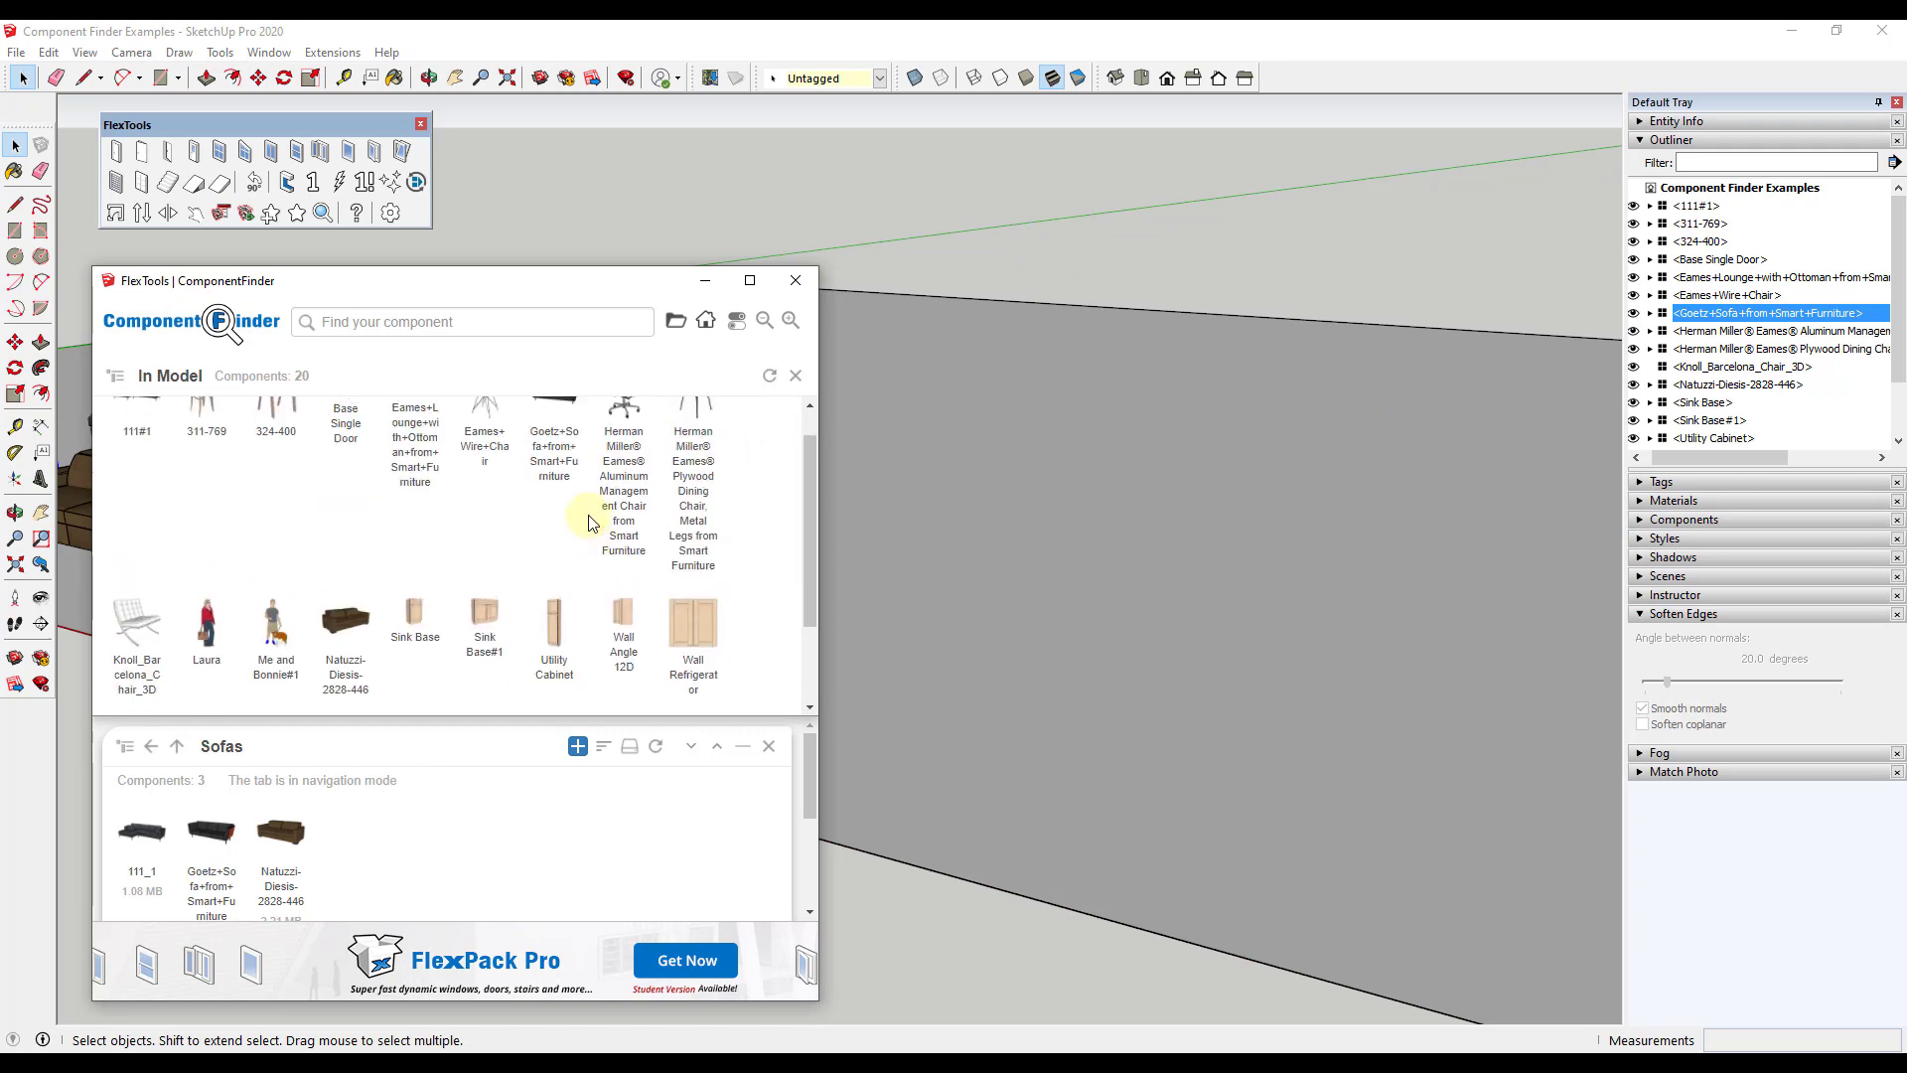
pyautogui.scroll(1, 584, 520)
pyautogui.click(344, 429)
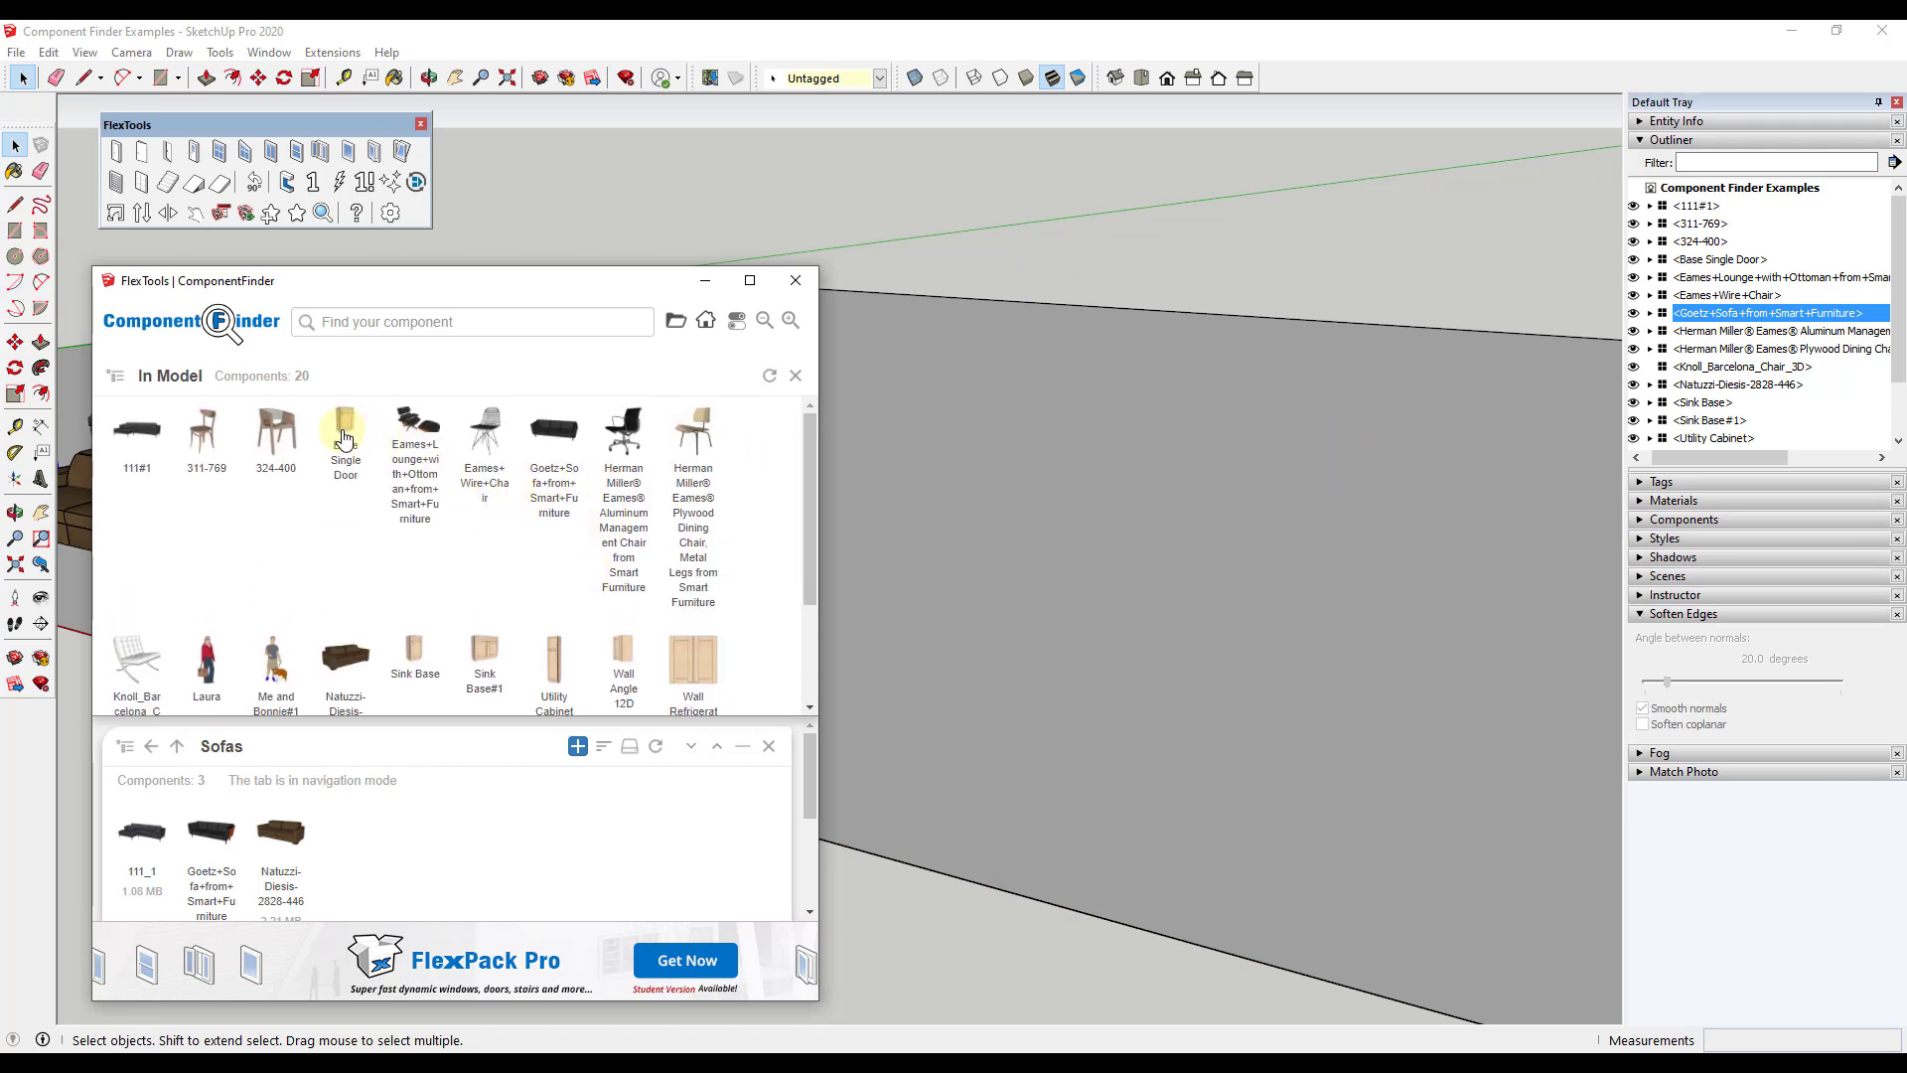
pyautogui.click(417, 429)
pyautogui.click(1171, 599)
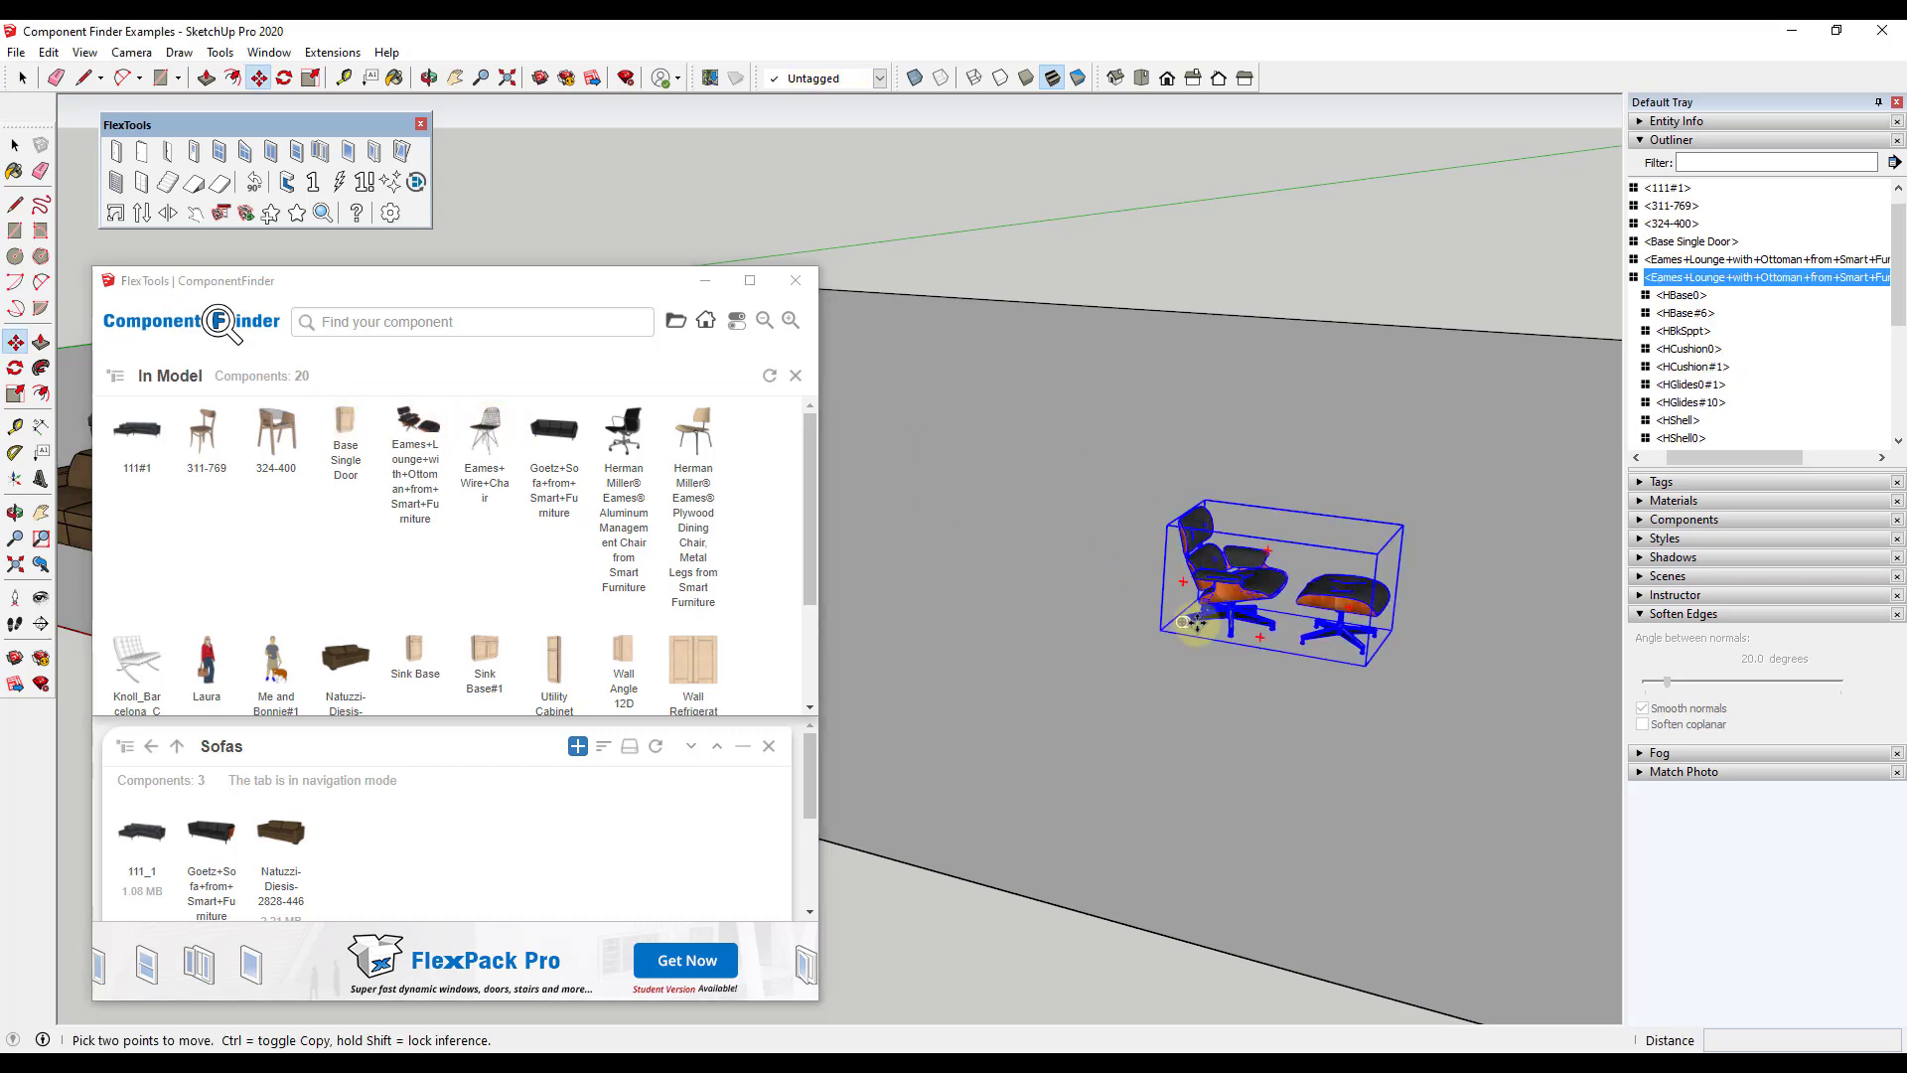
pyautogui.scroll(-3, 586, 556)
pyautogui.press('Escape')
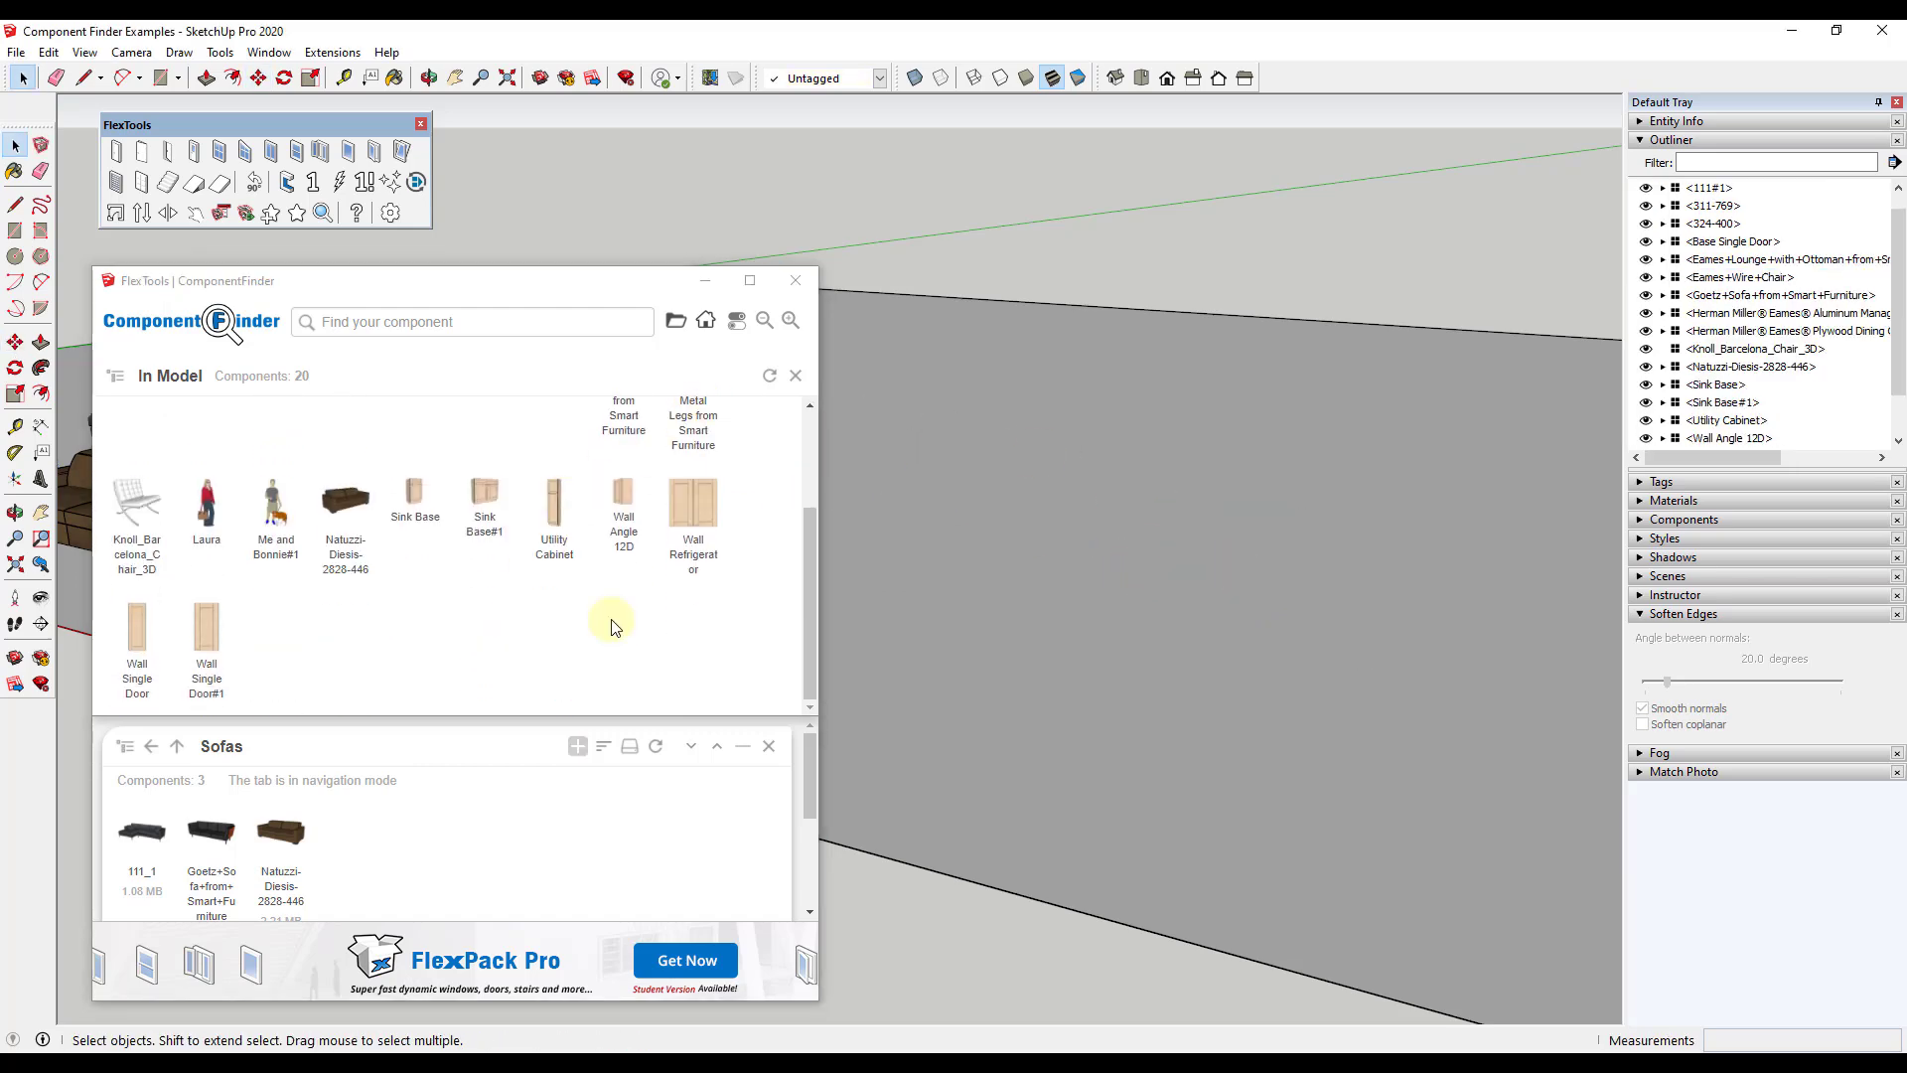
pyautogui.scroll(3, 636, 615)
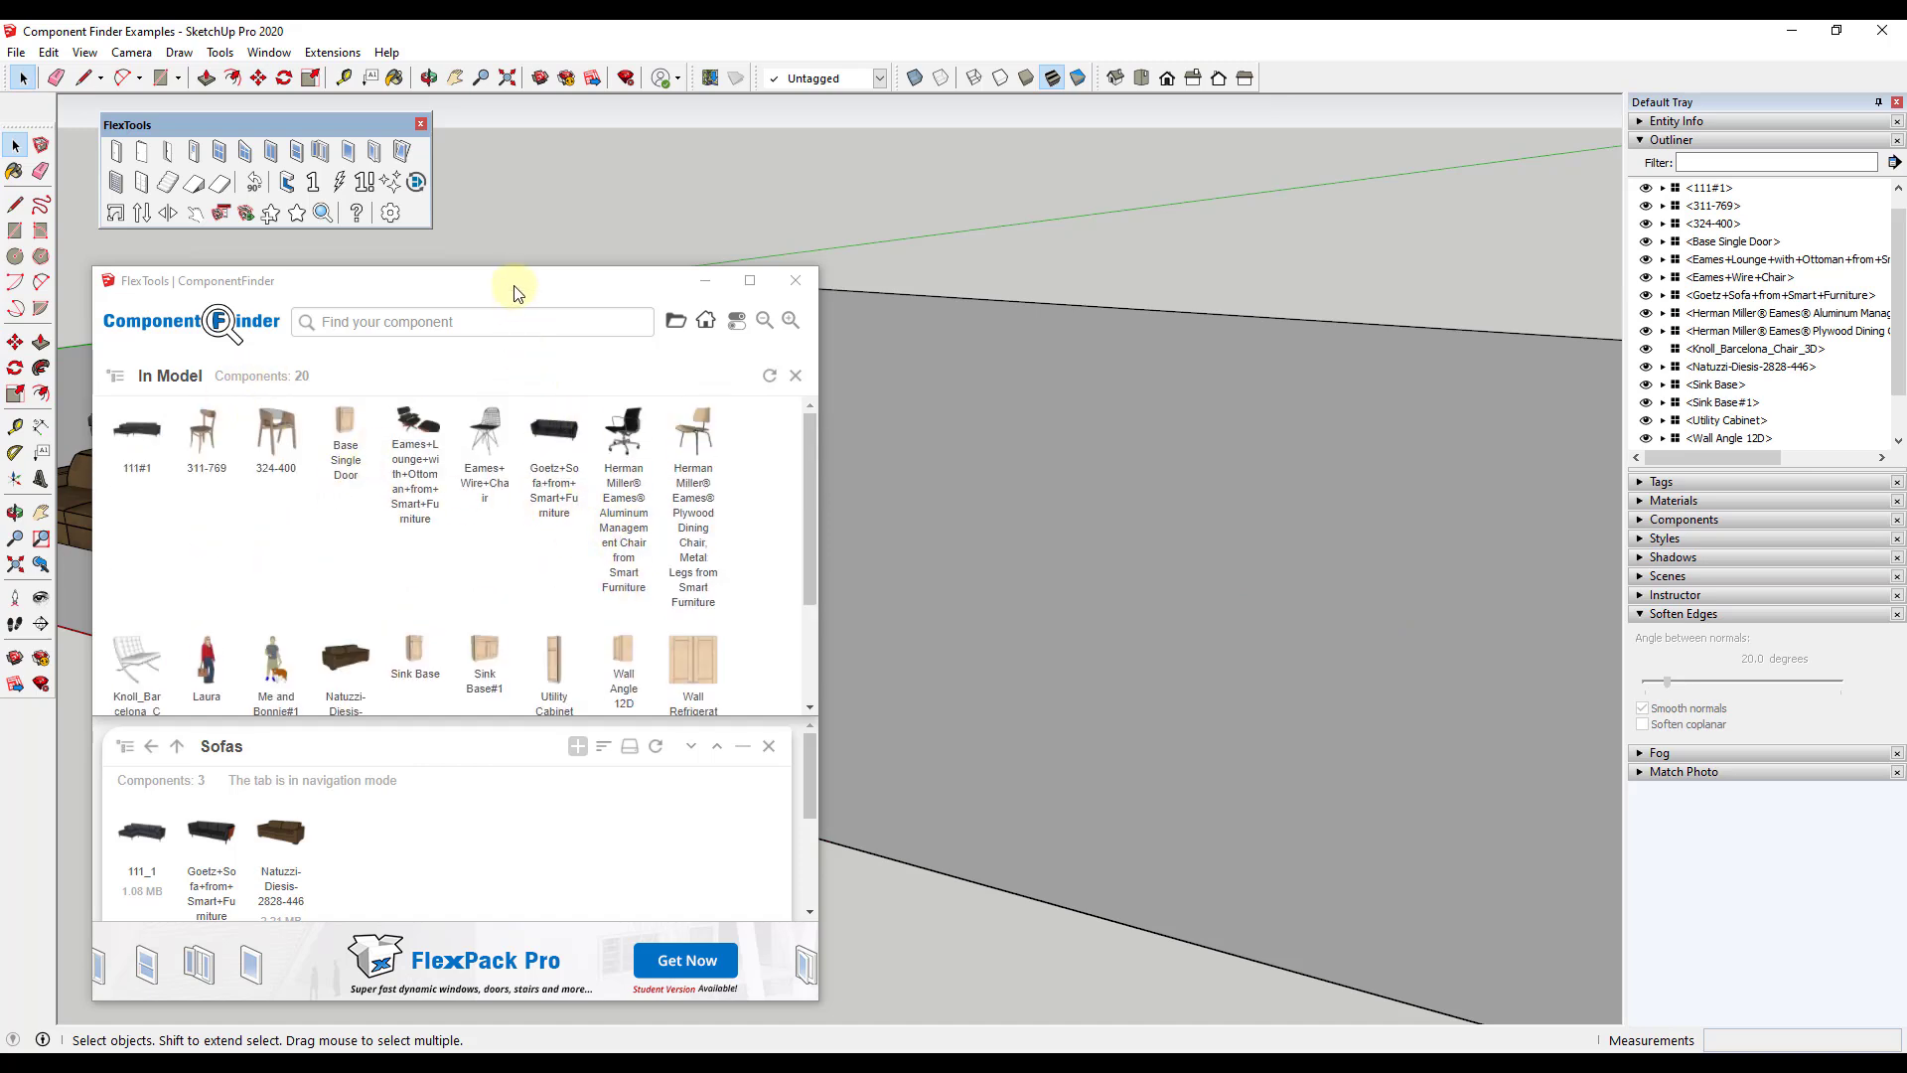
# Move ComponentFinder aside and switch the In Model list to View All components
pyautogui.moveTo(514, 292); pyautogui.dragTo(615, 288)
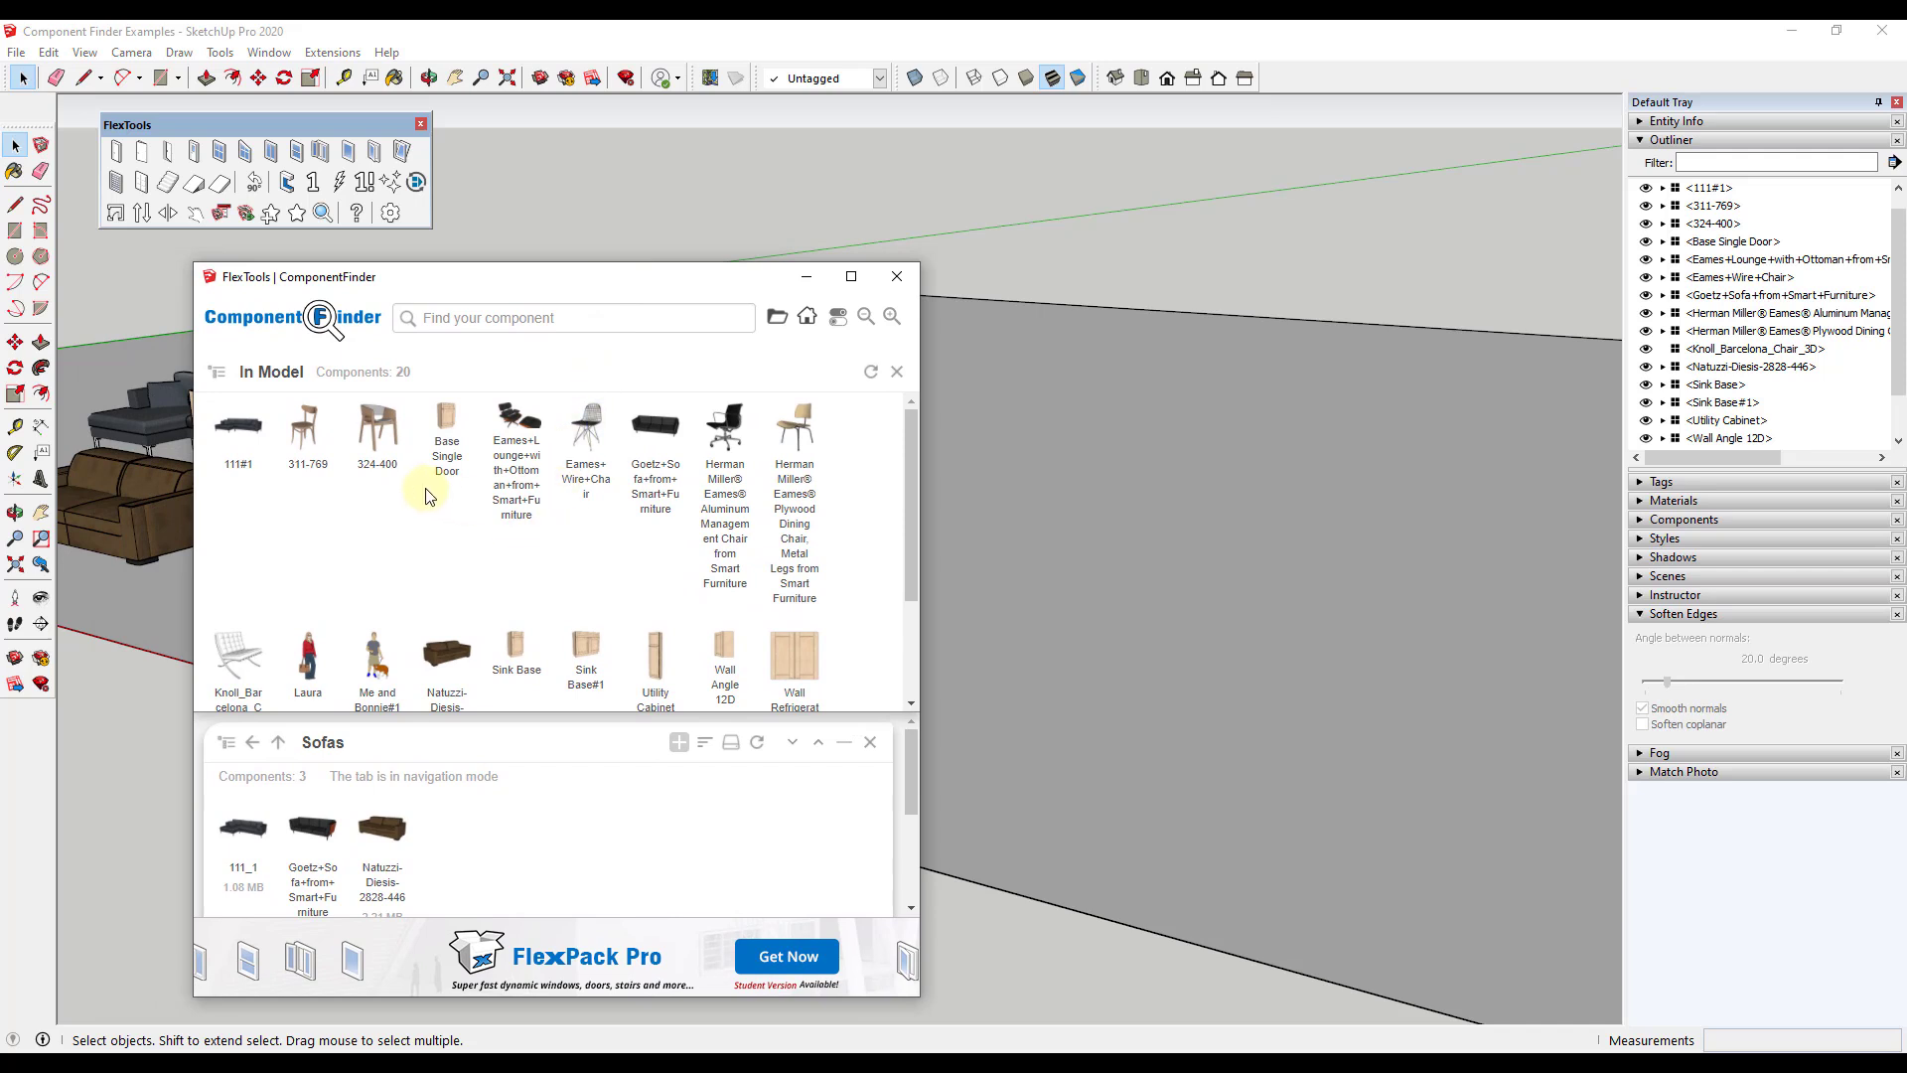
pyautogui.click(216, 375)
# Select the Utility Cabinet's instances in the model from its In Model entry
pyautogui.rightClick(306, 435)
pyautogui.click(413, 381)
pyautogui.moveTo(479, 287); pyautogui.dragTo(1071, 229)
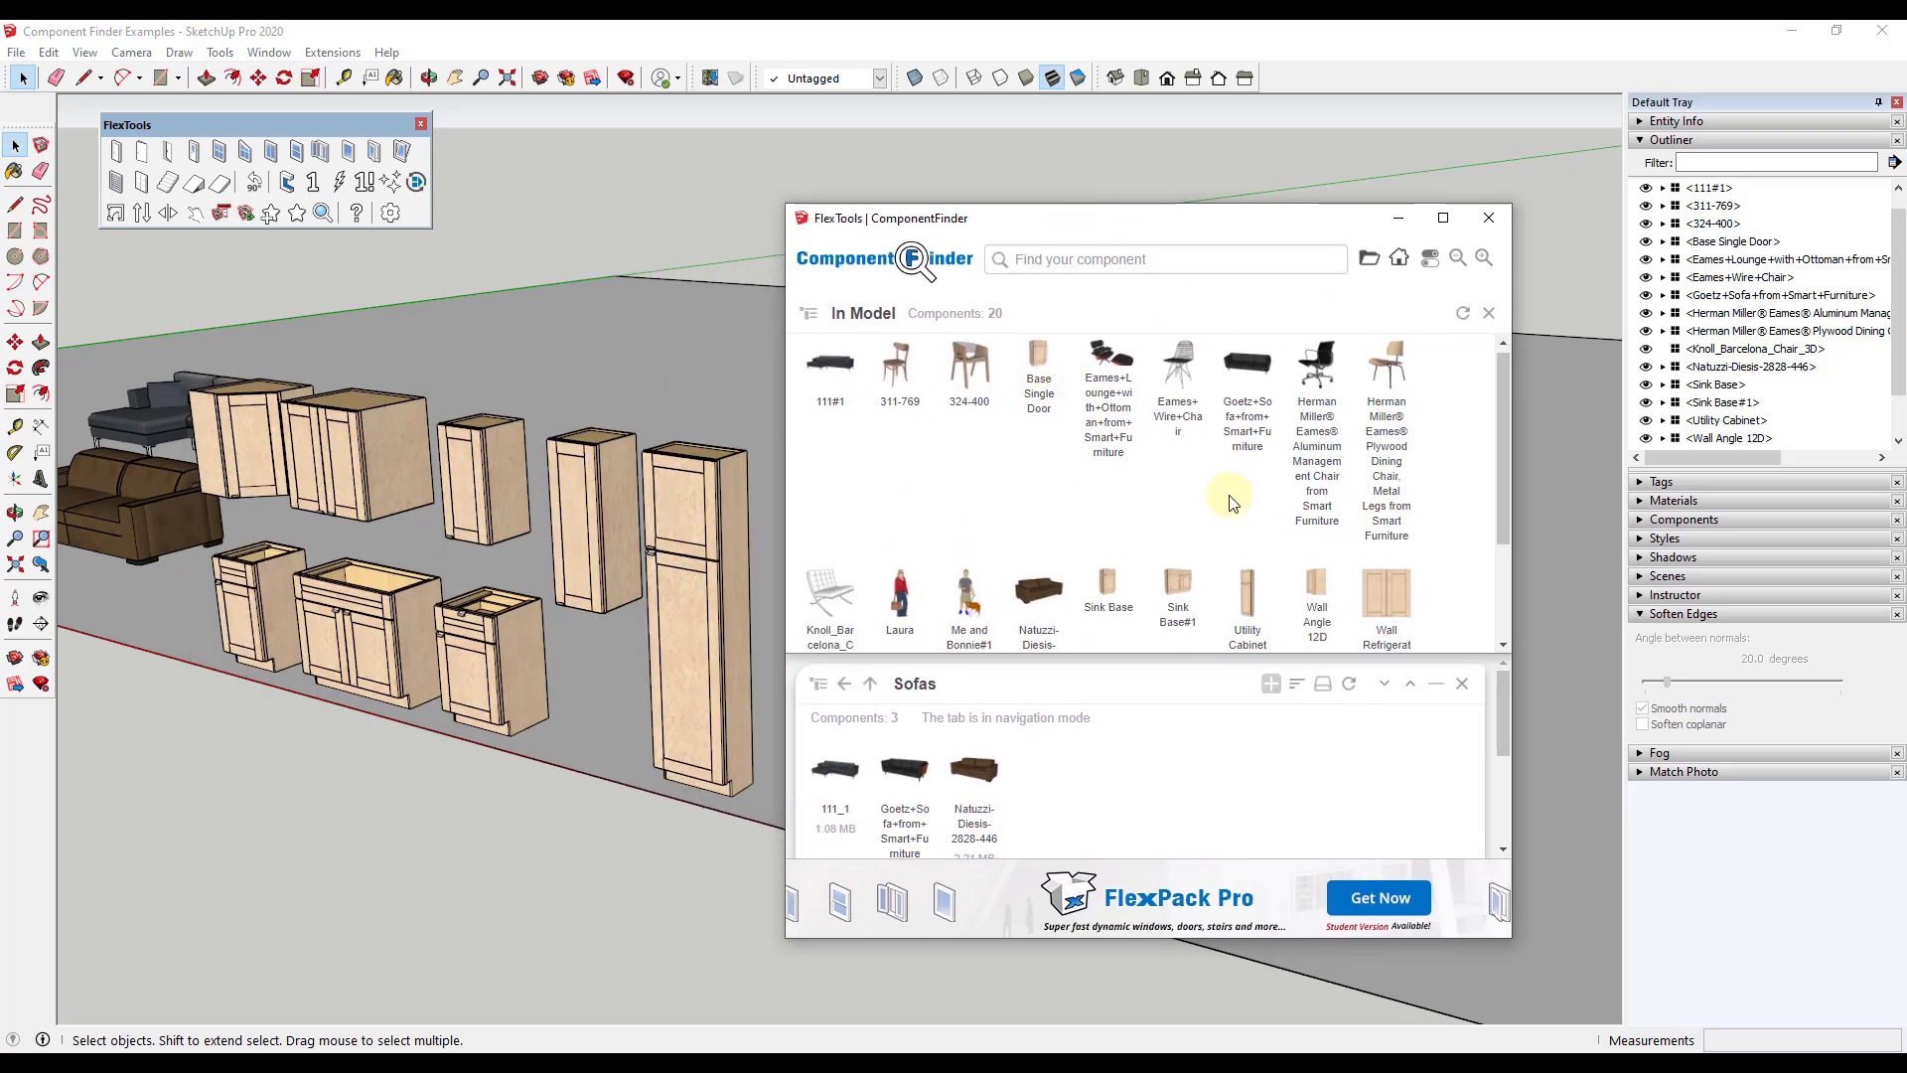
pyautogui.scroll(-3, 1230, 503)
pyautogui.rightClick(1250, 444)
pyautogui.click(1142, 448)
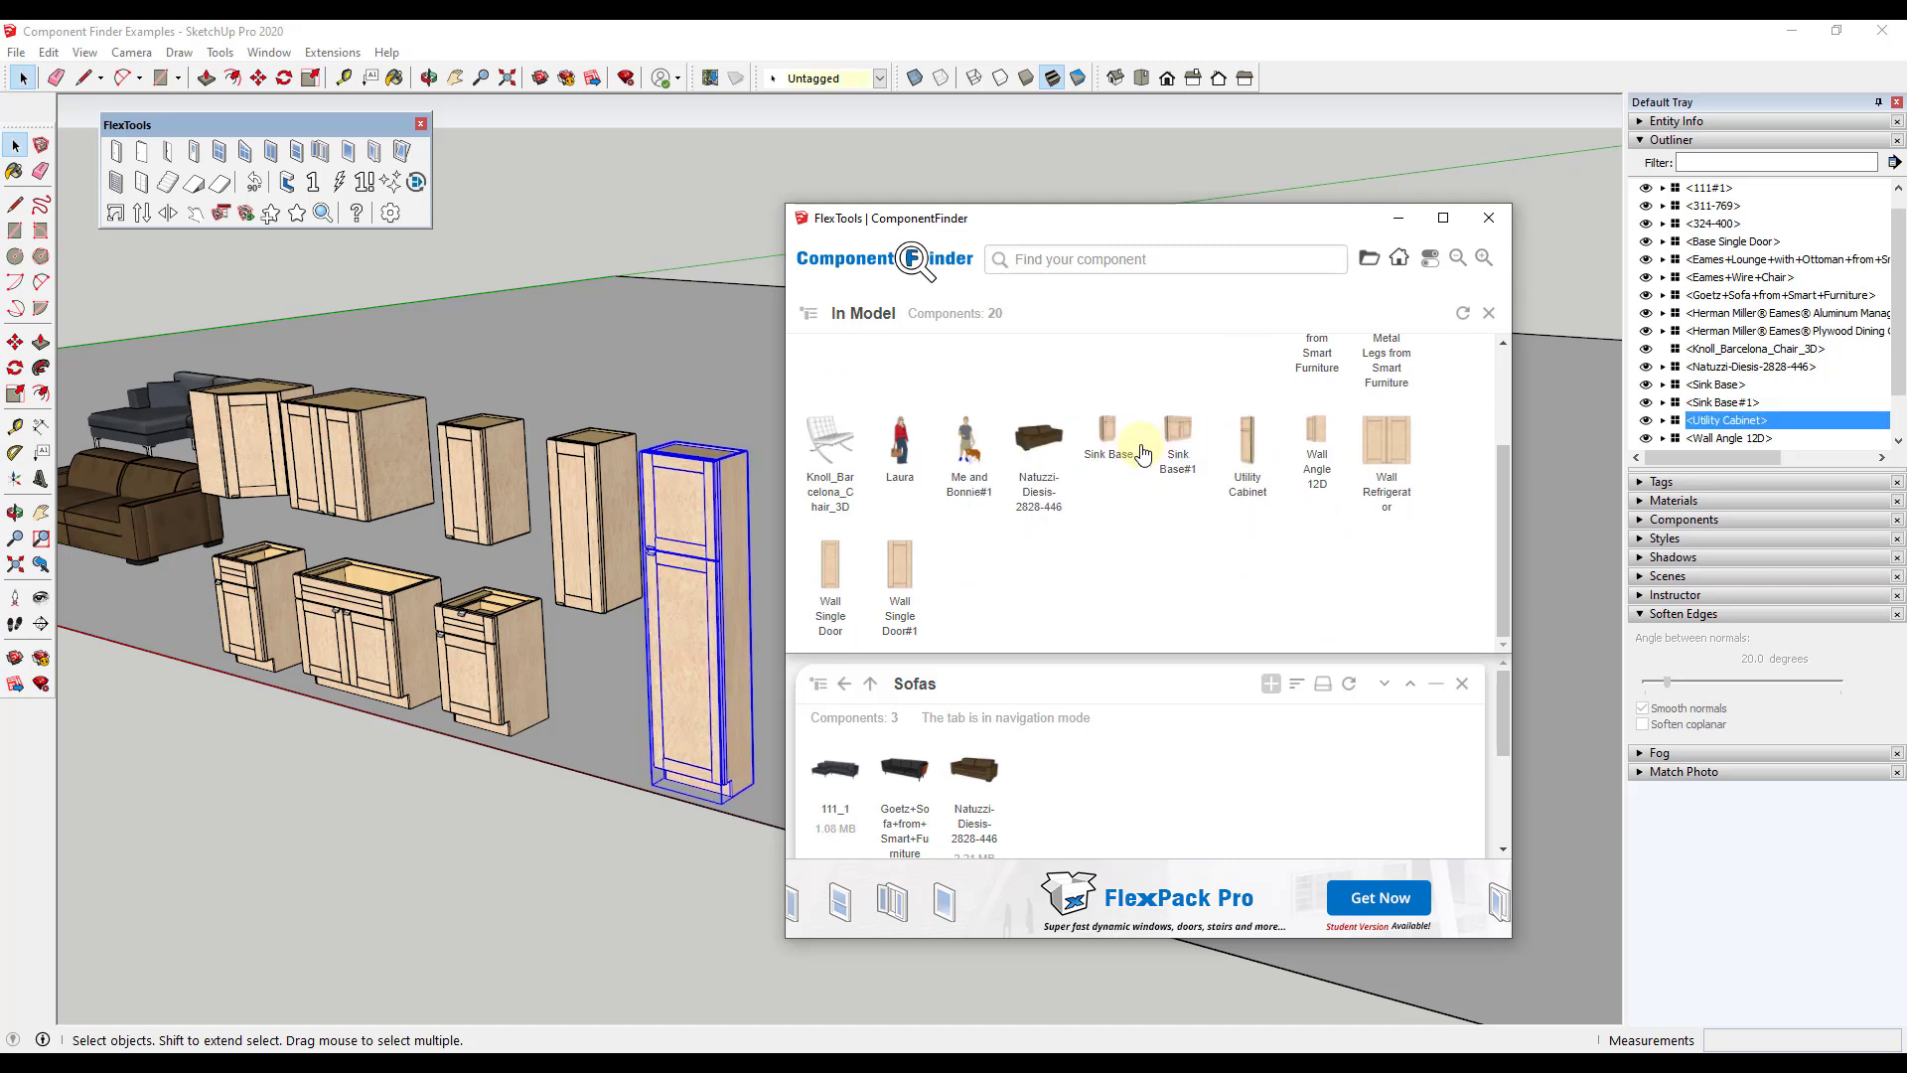
pyautogui.rightClick(1251, 455)
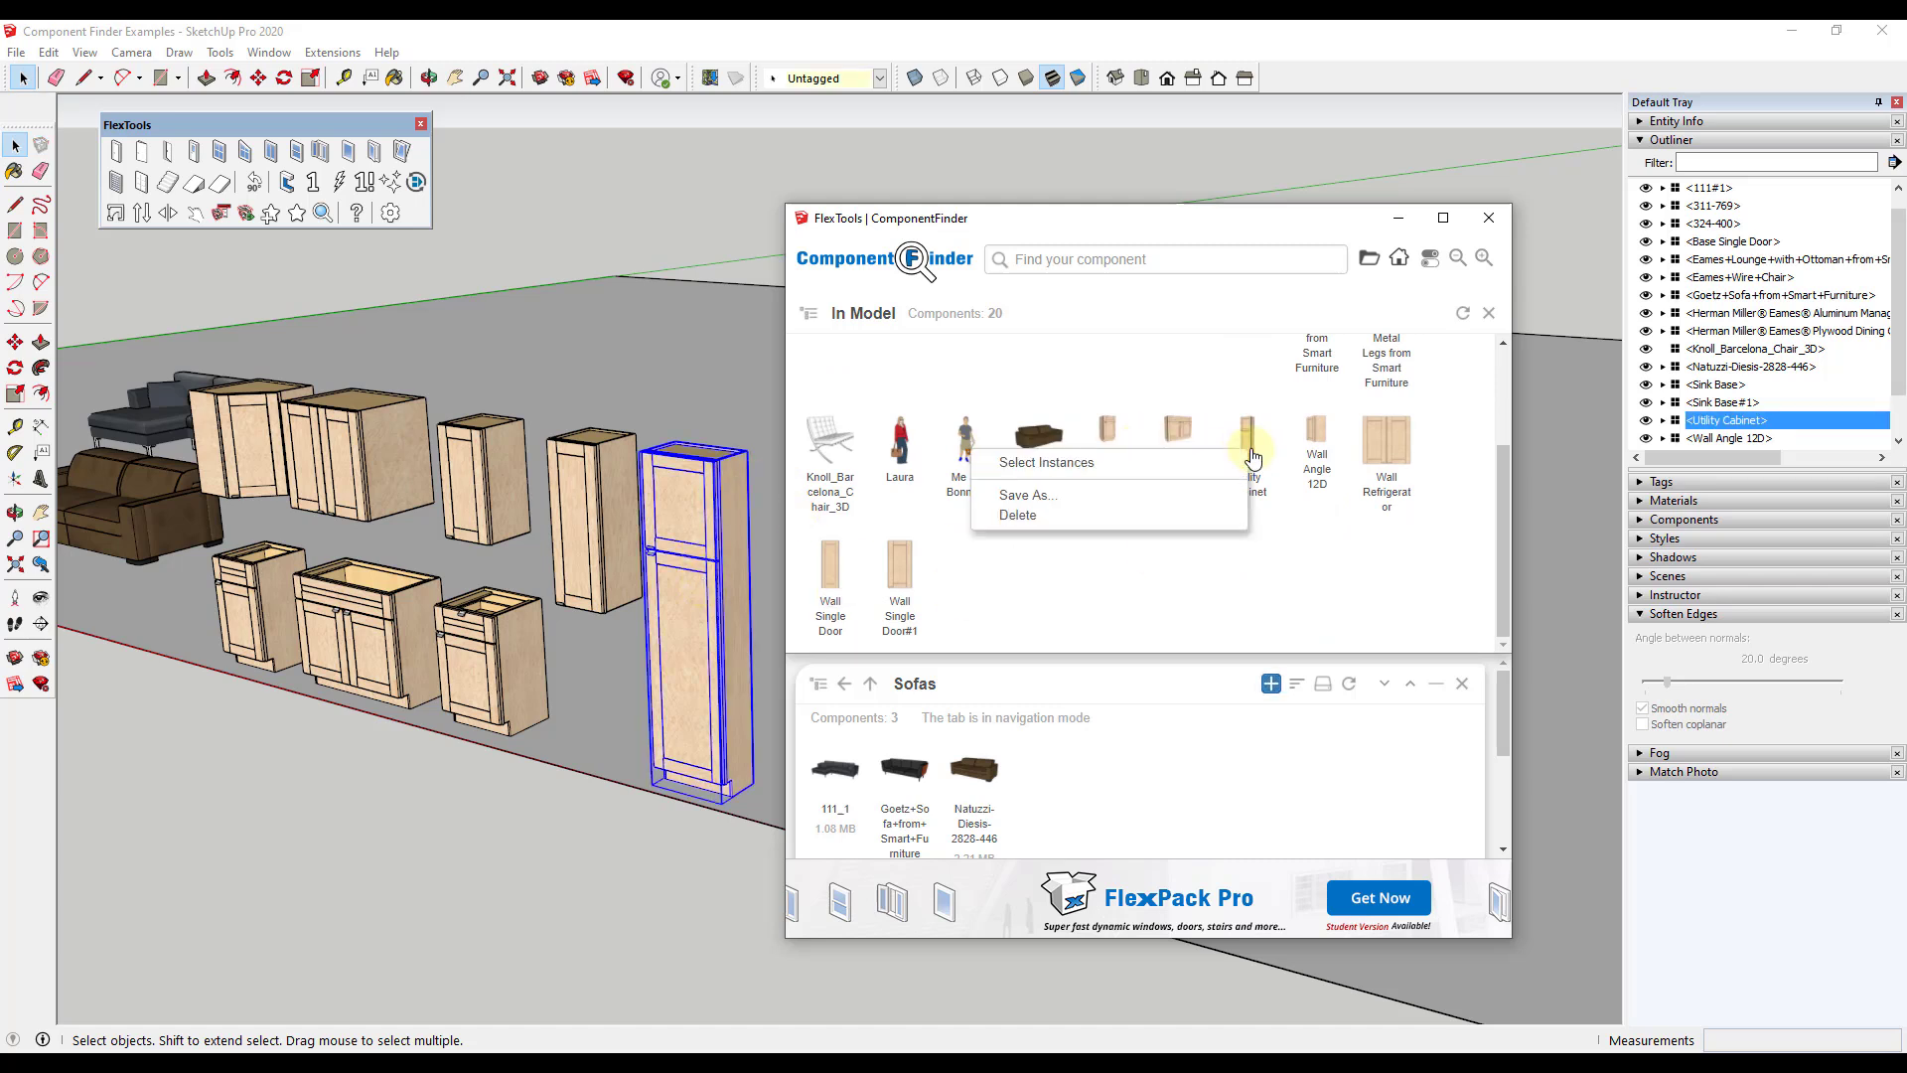
pyautogui.click(1105, 474)
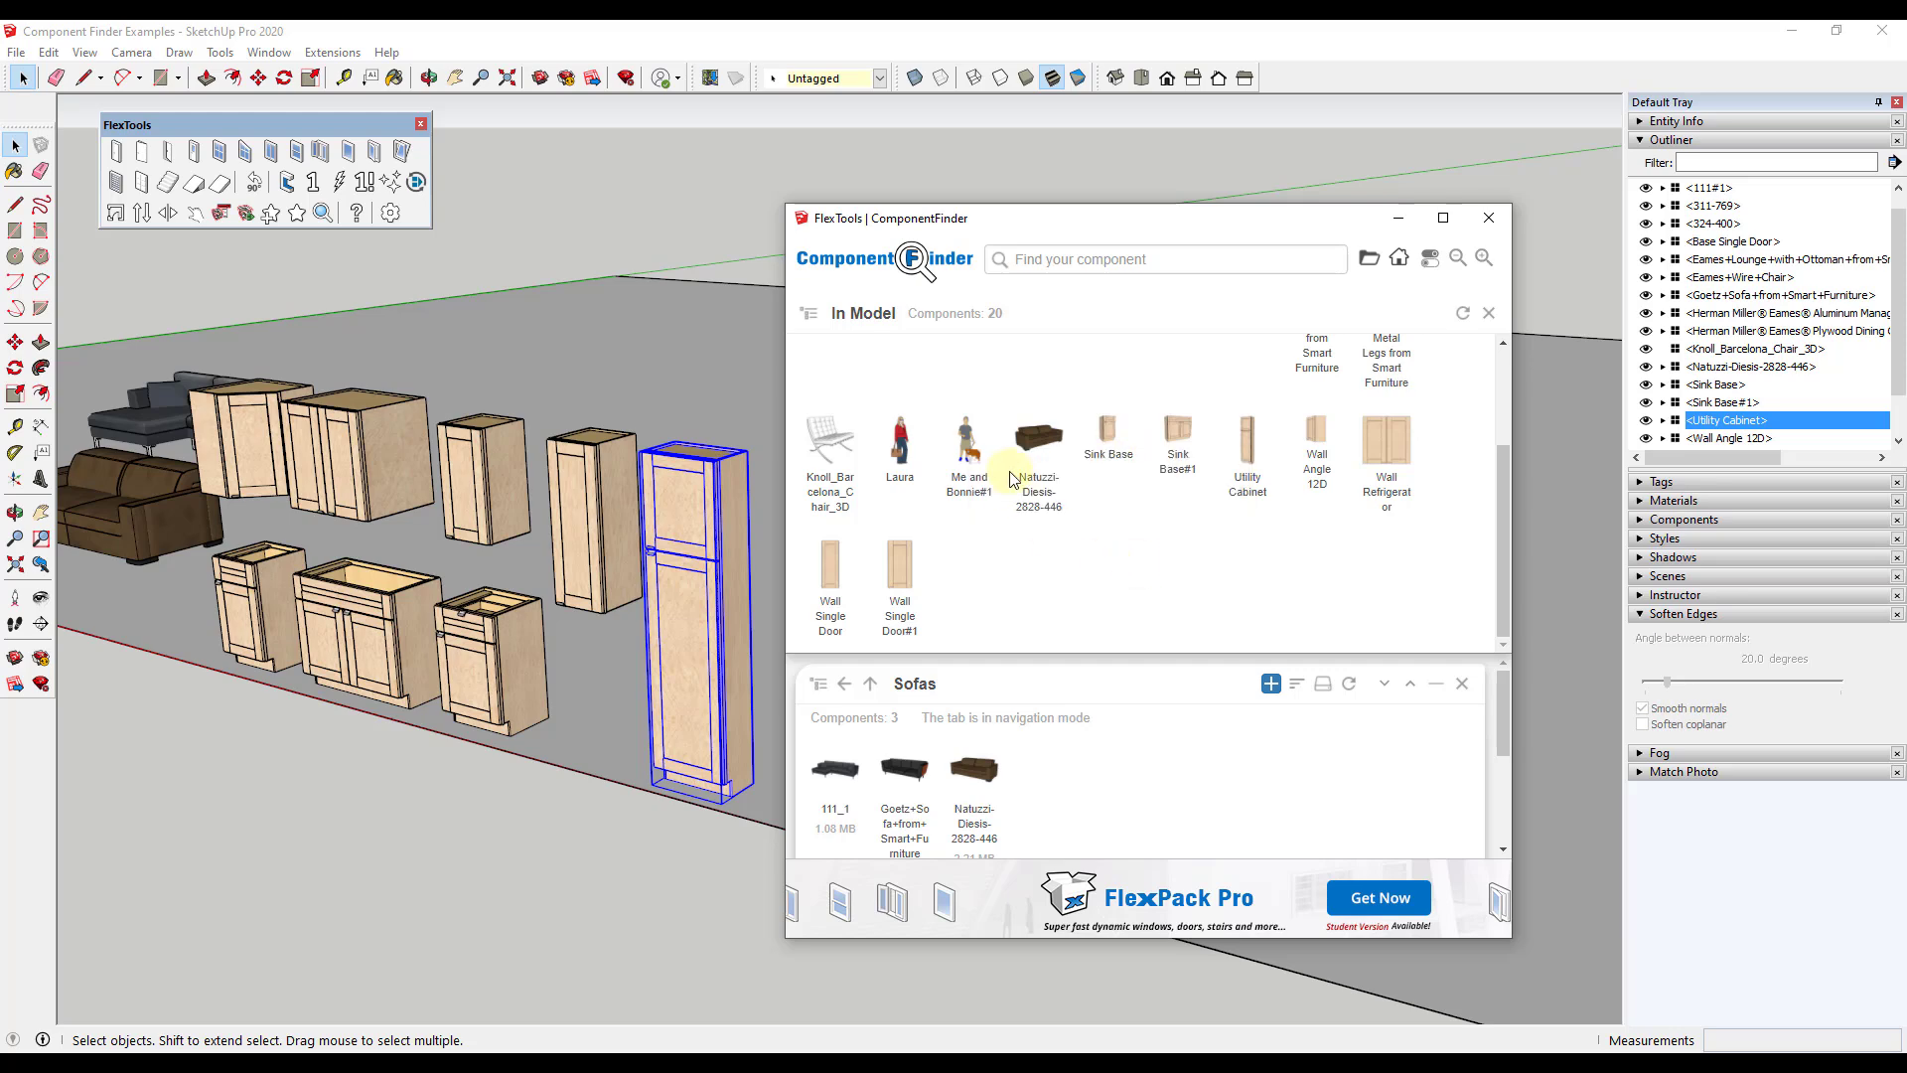
# Start saving Sink Base#1 as its own file, then cancel the save dialog
pyautogui.rightClick(1176, 445)
pyautogui.click(1231, 481)
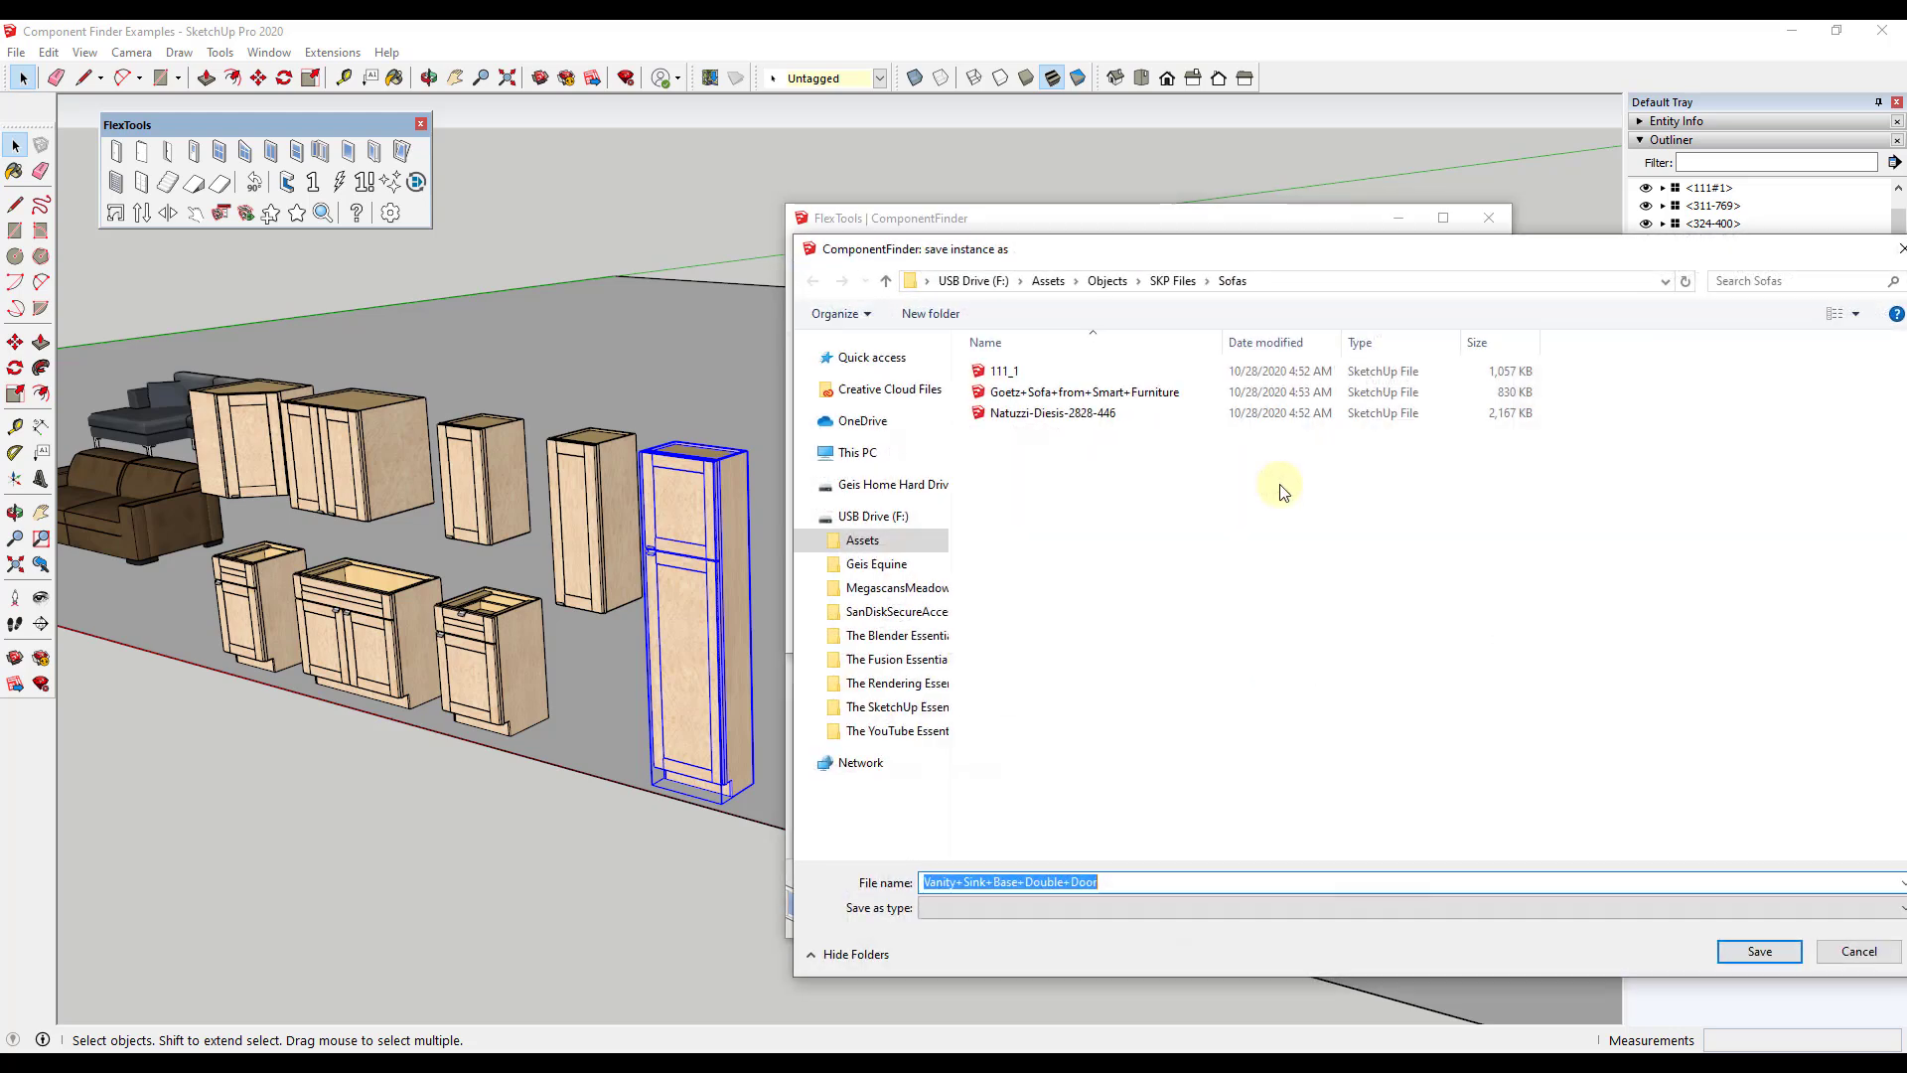
pyautogui.click(784, 515)
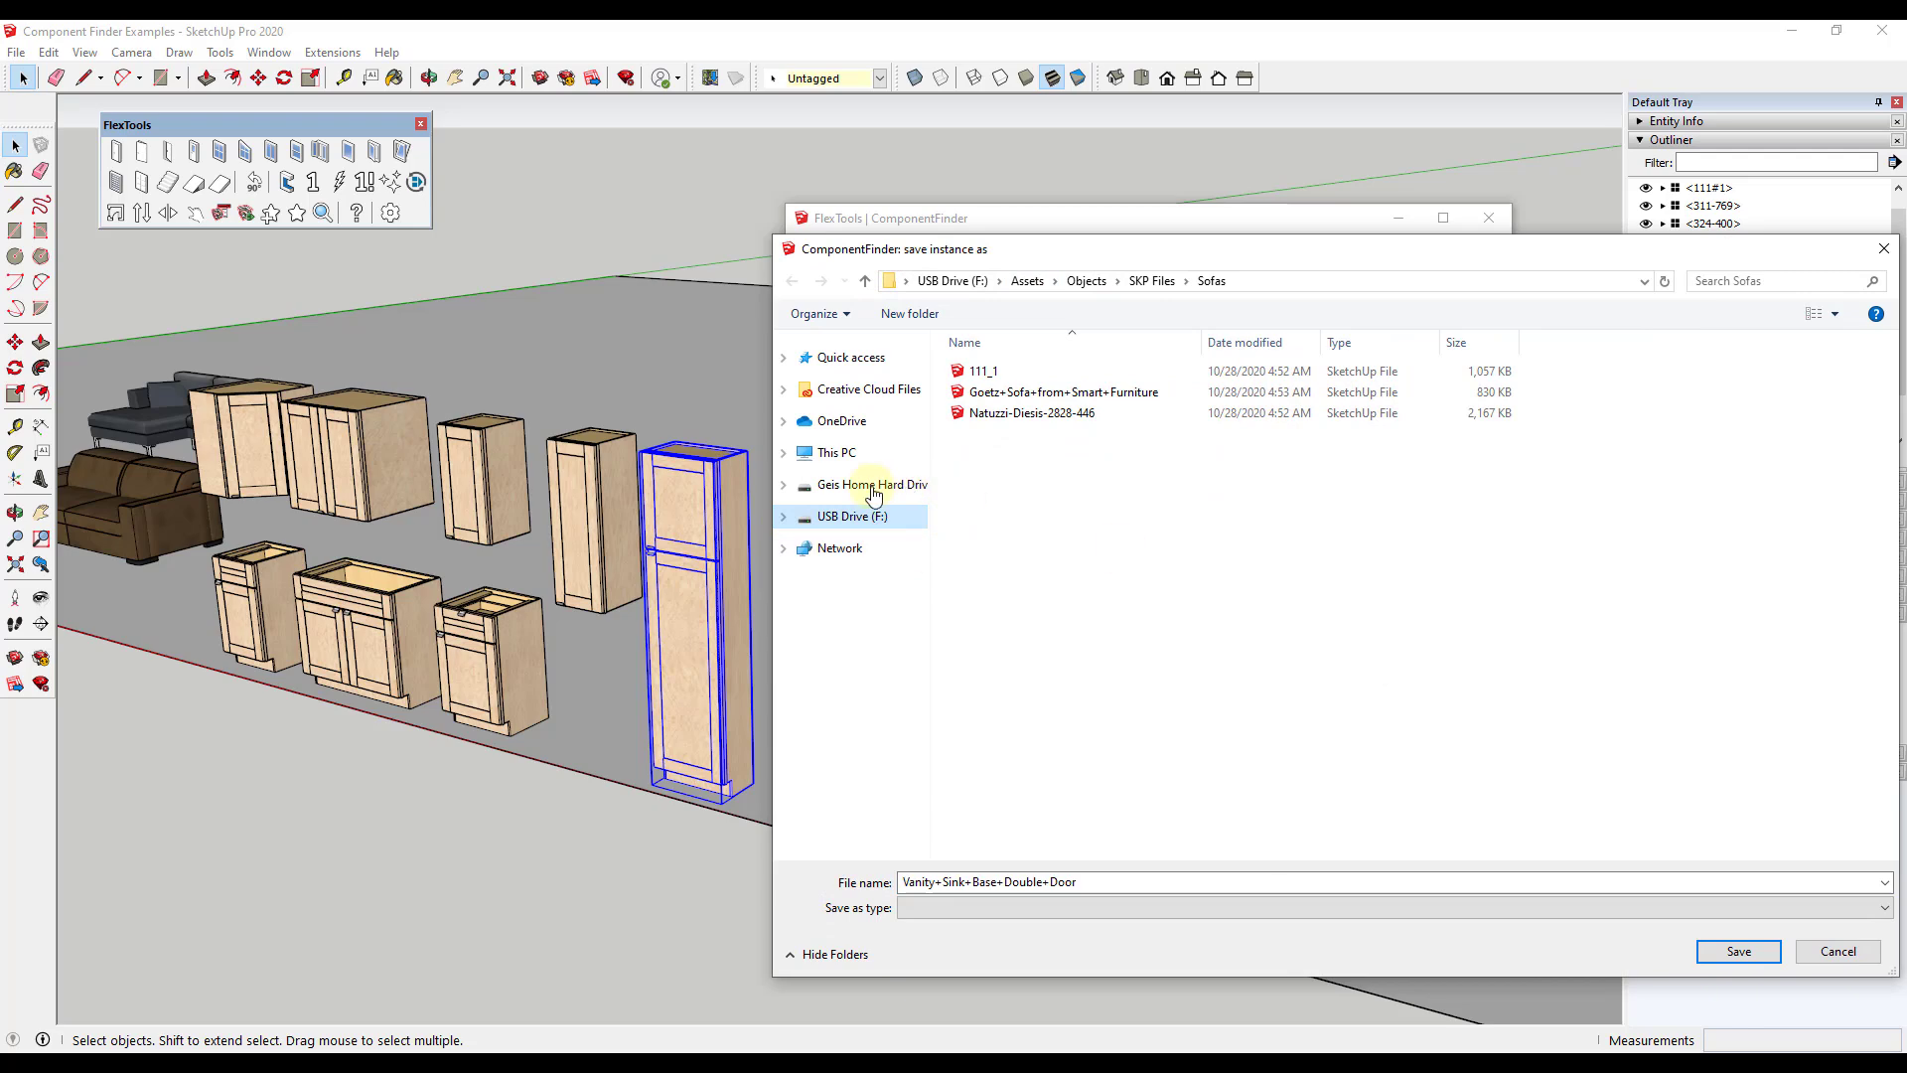
pyautogui.click(1833, 949)
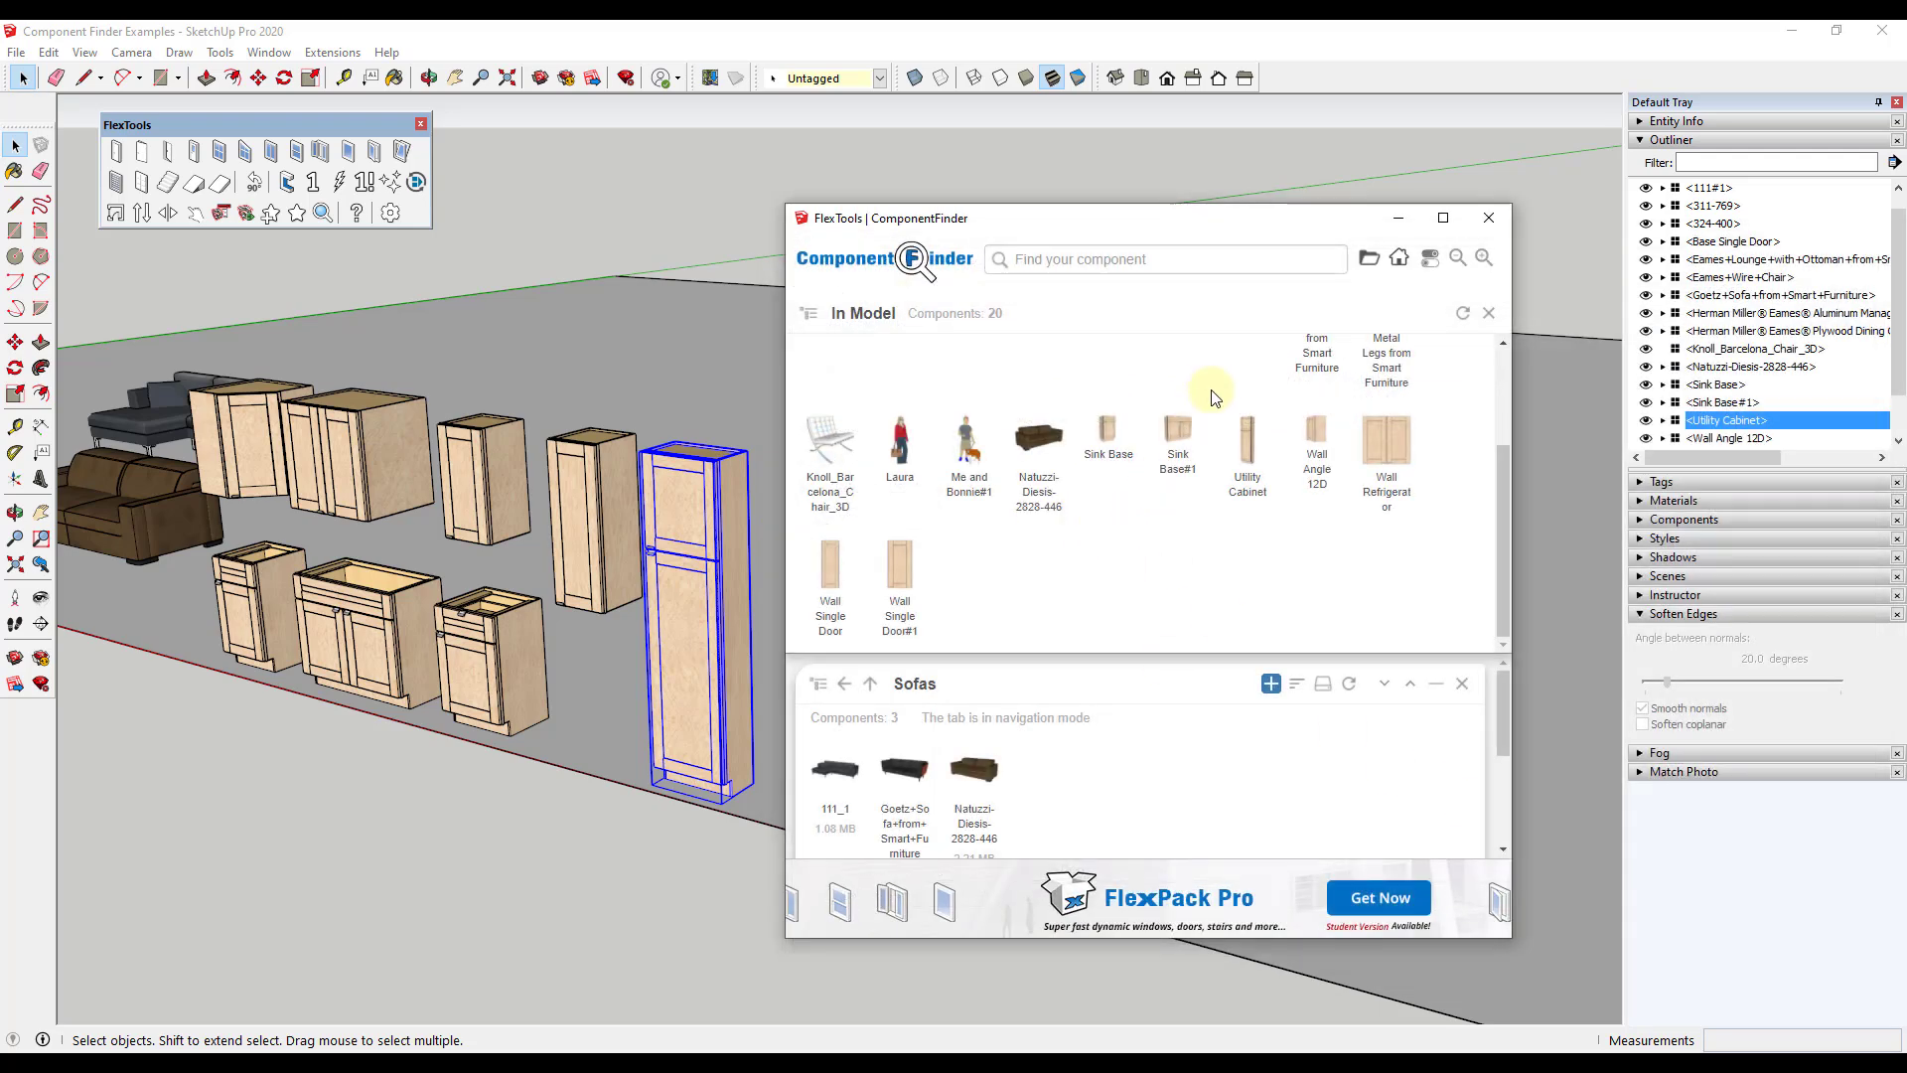
# Close the In Model panel and the Sofas tab in ComponentFinder
pyautogui.click(1493, 315)
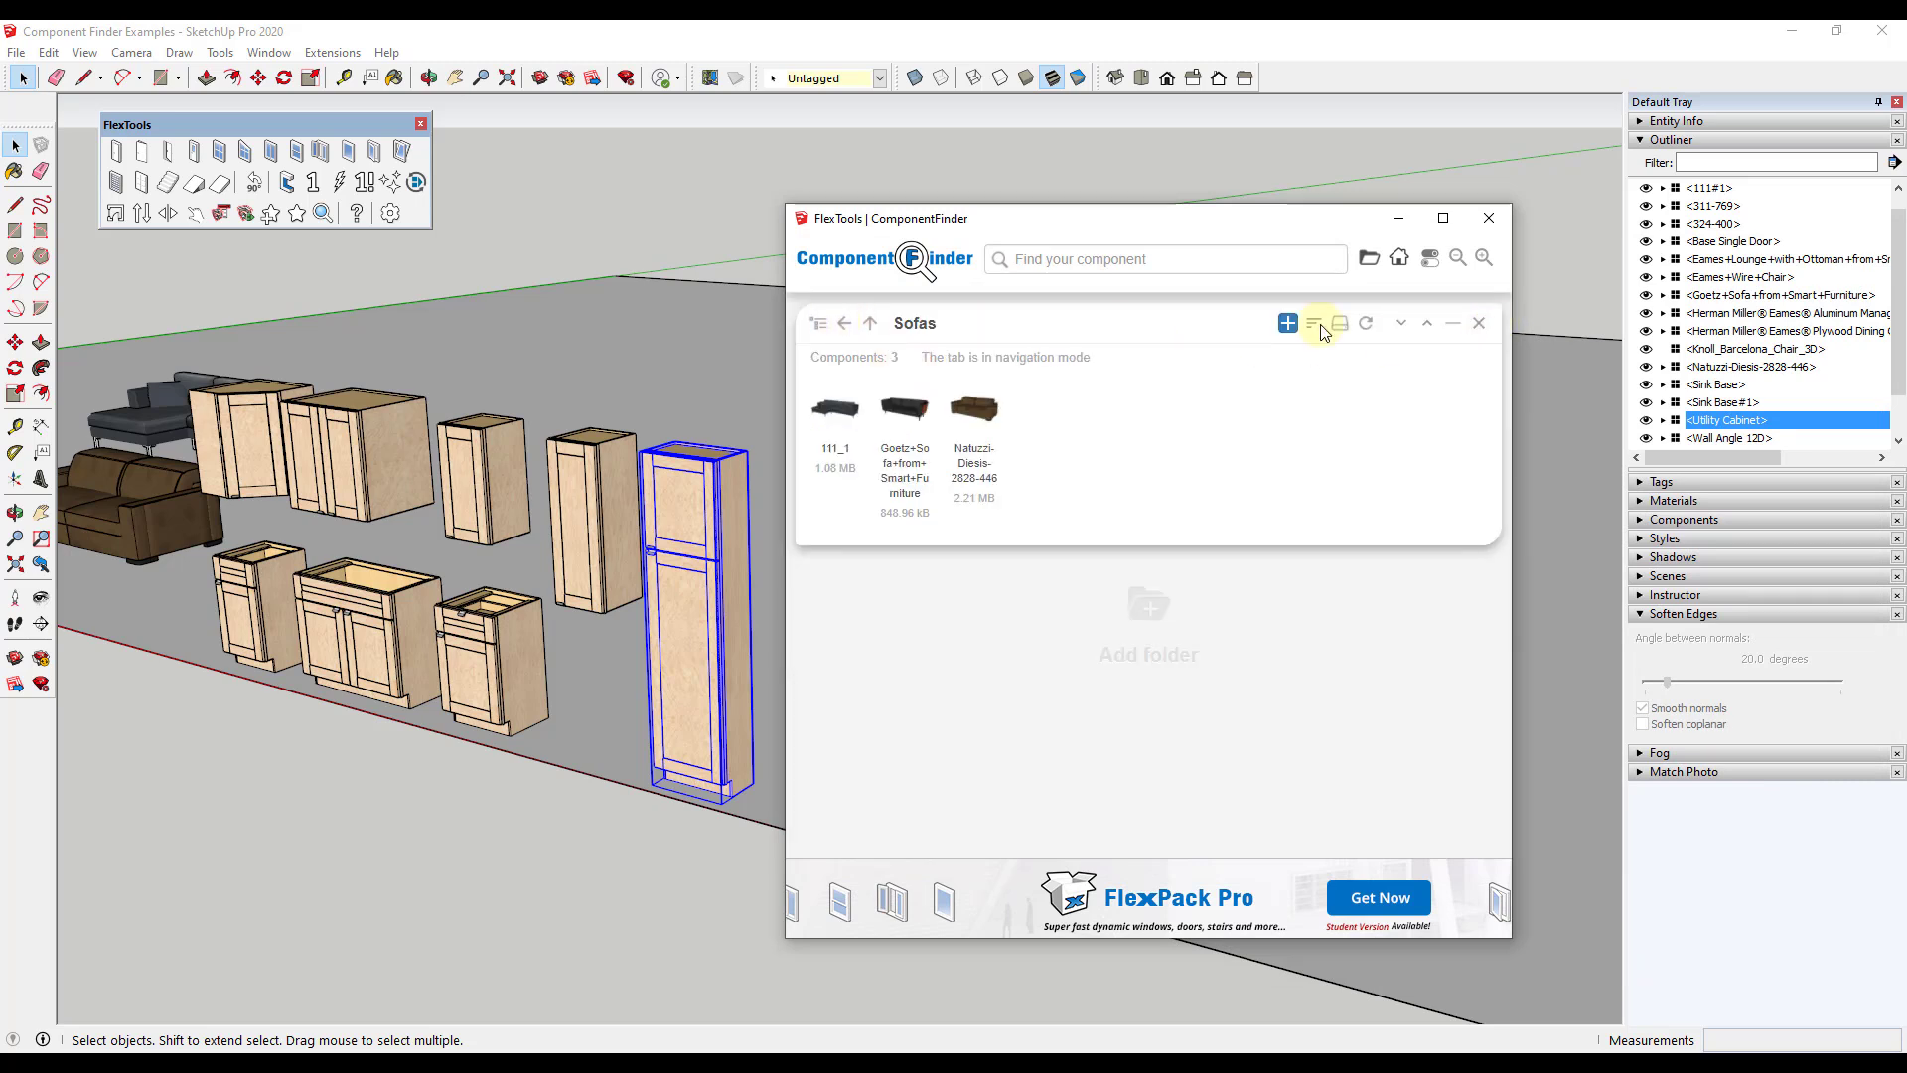
pyautogui.click(1481, 325)
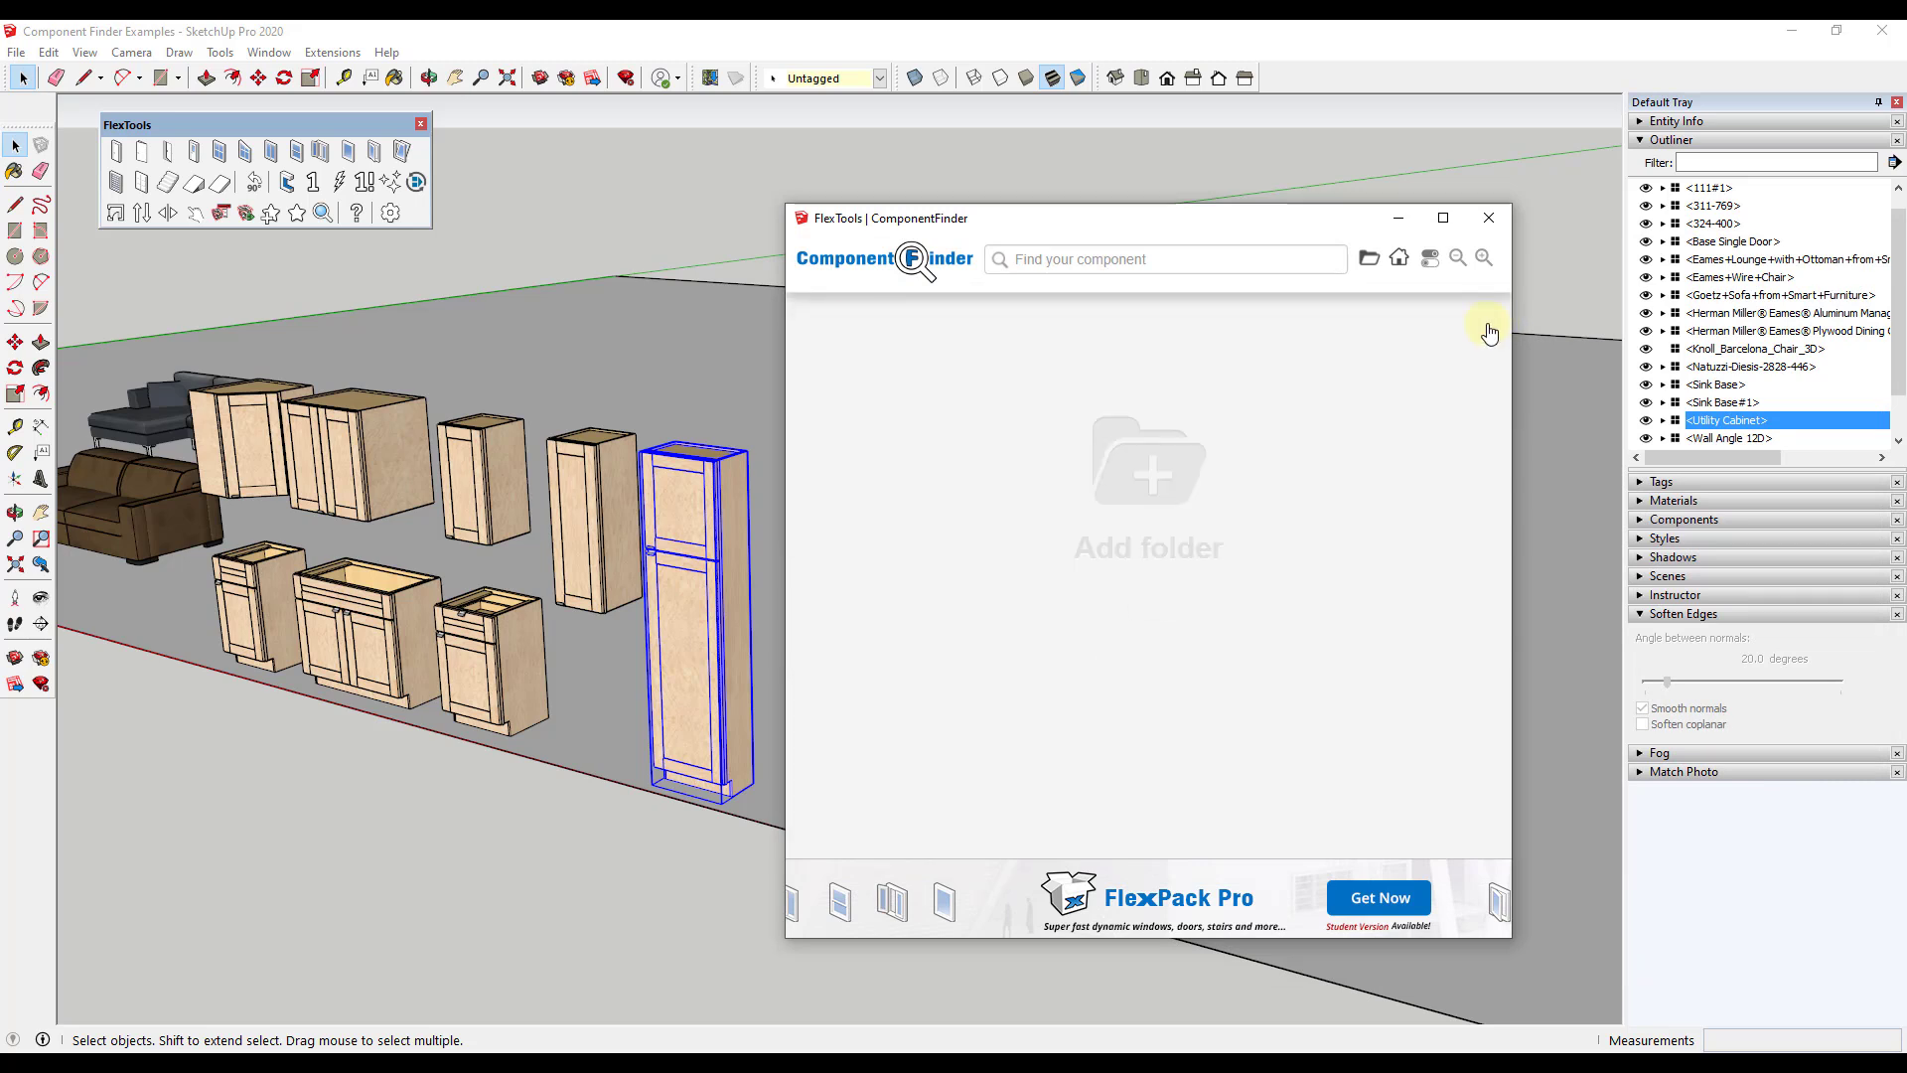
# Add a ComponentFinder tab for the Assets > Objects > SKP Files folder
pyautogui.click(1165, 493)
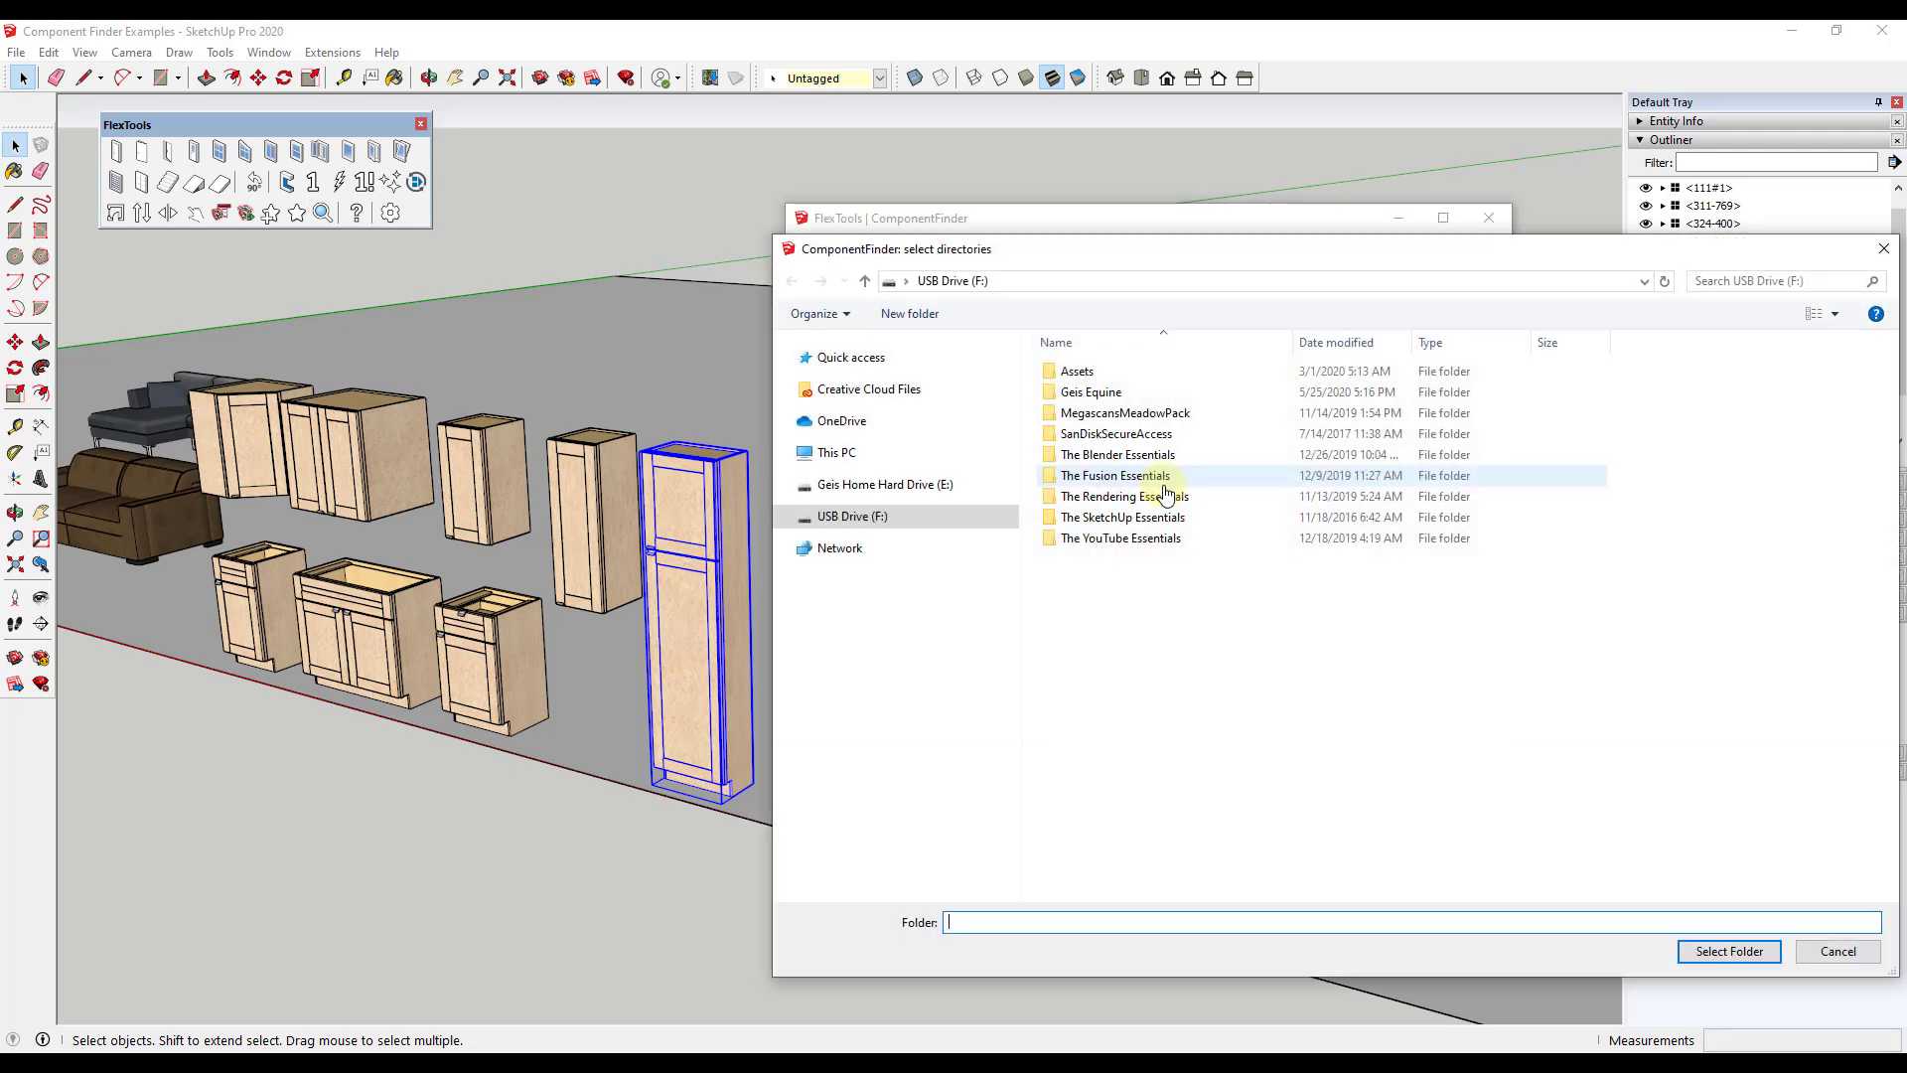
pyautogui.doubleClick(1089, 377)
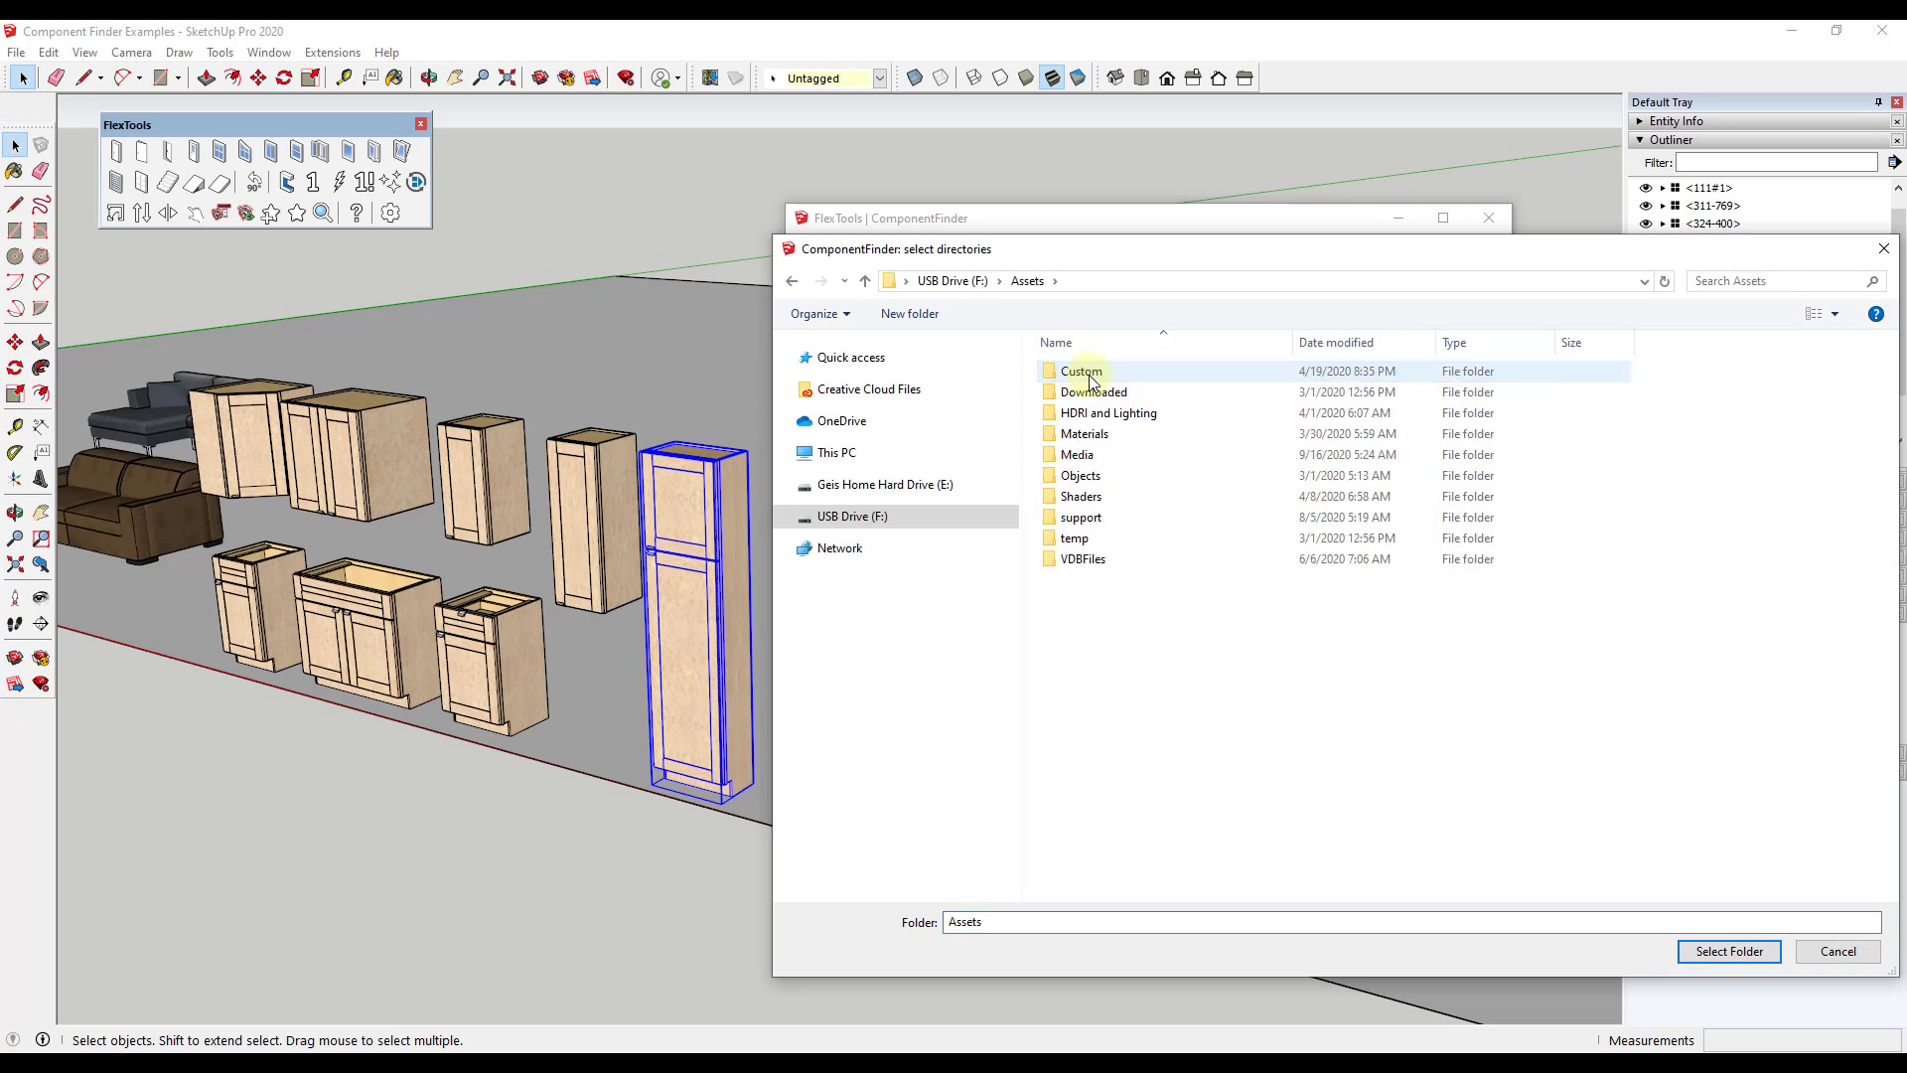
pyautogui.doubleClick(1080, 475)
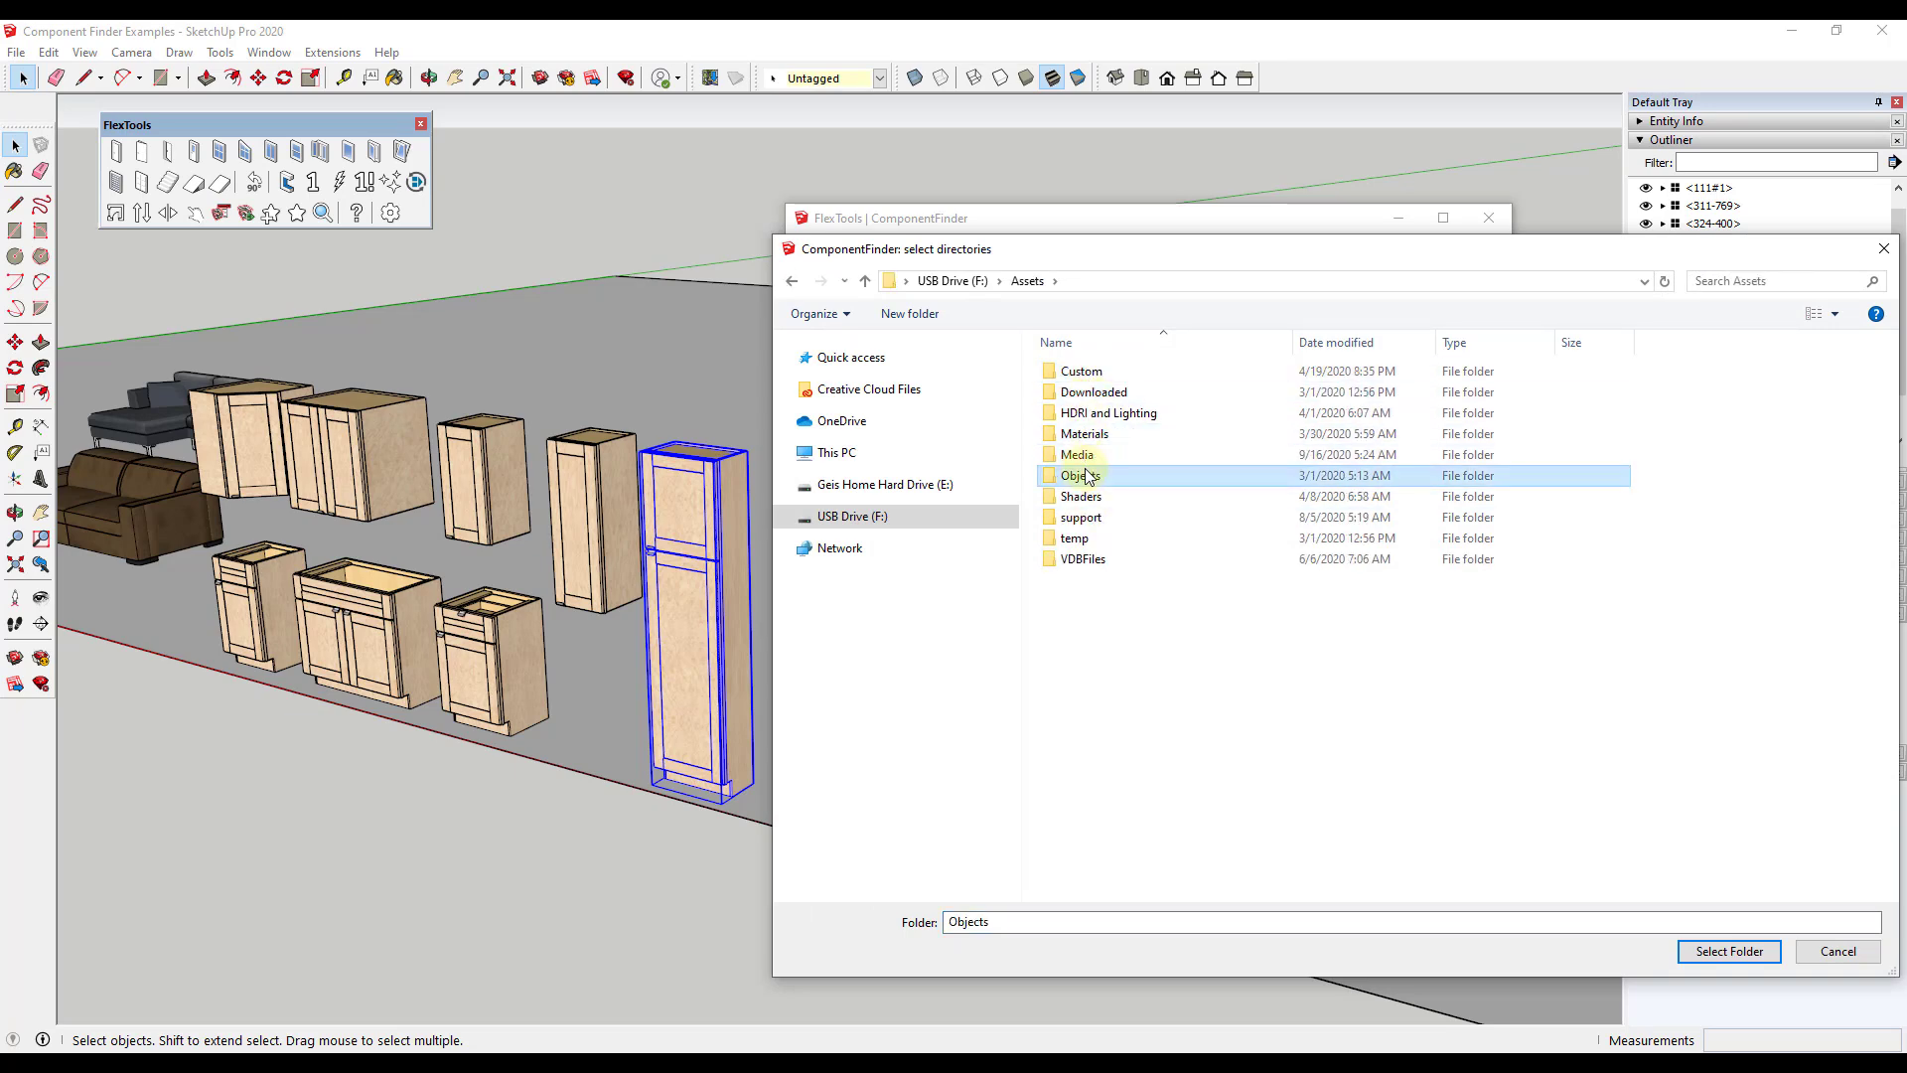
pyautogui.doubleClick(1082, 851)
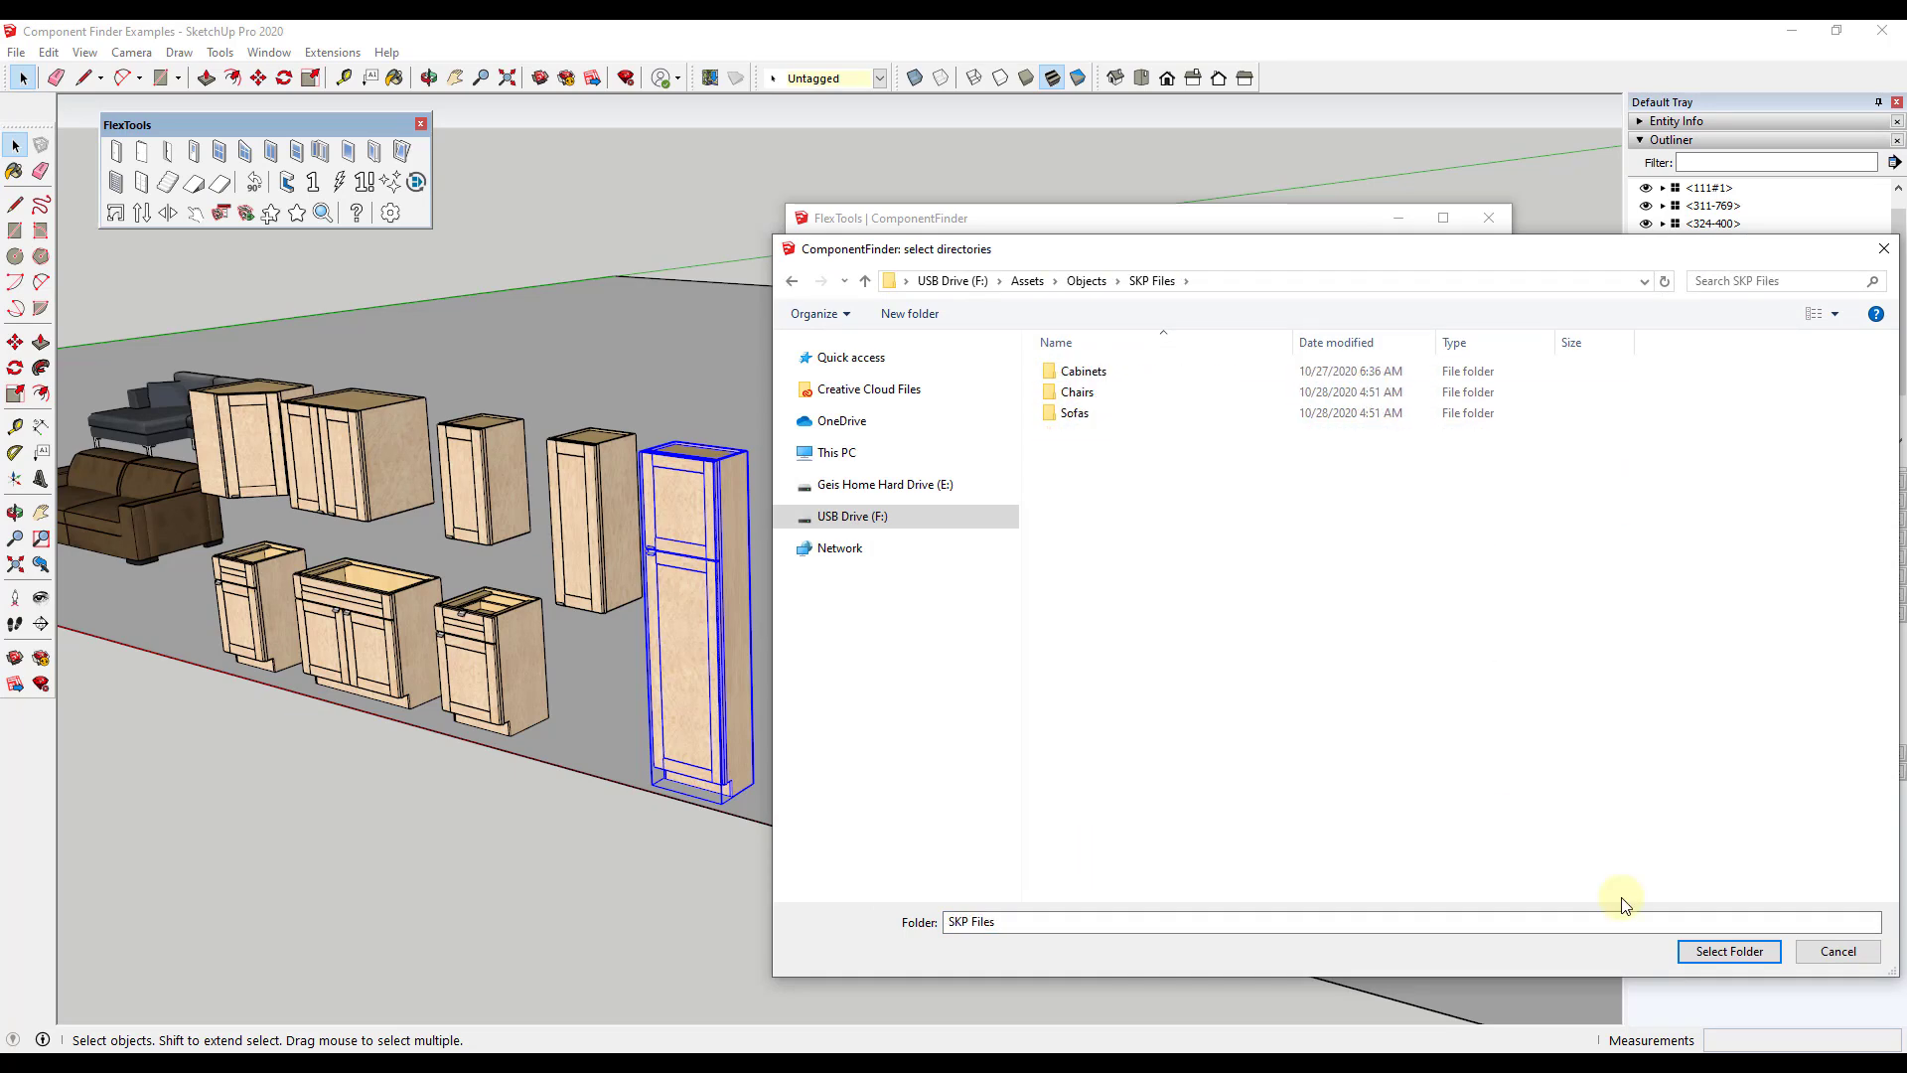
pyautogui.click(1723, 953)
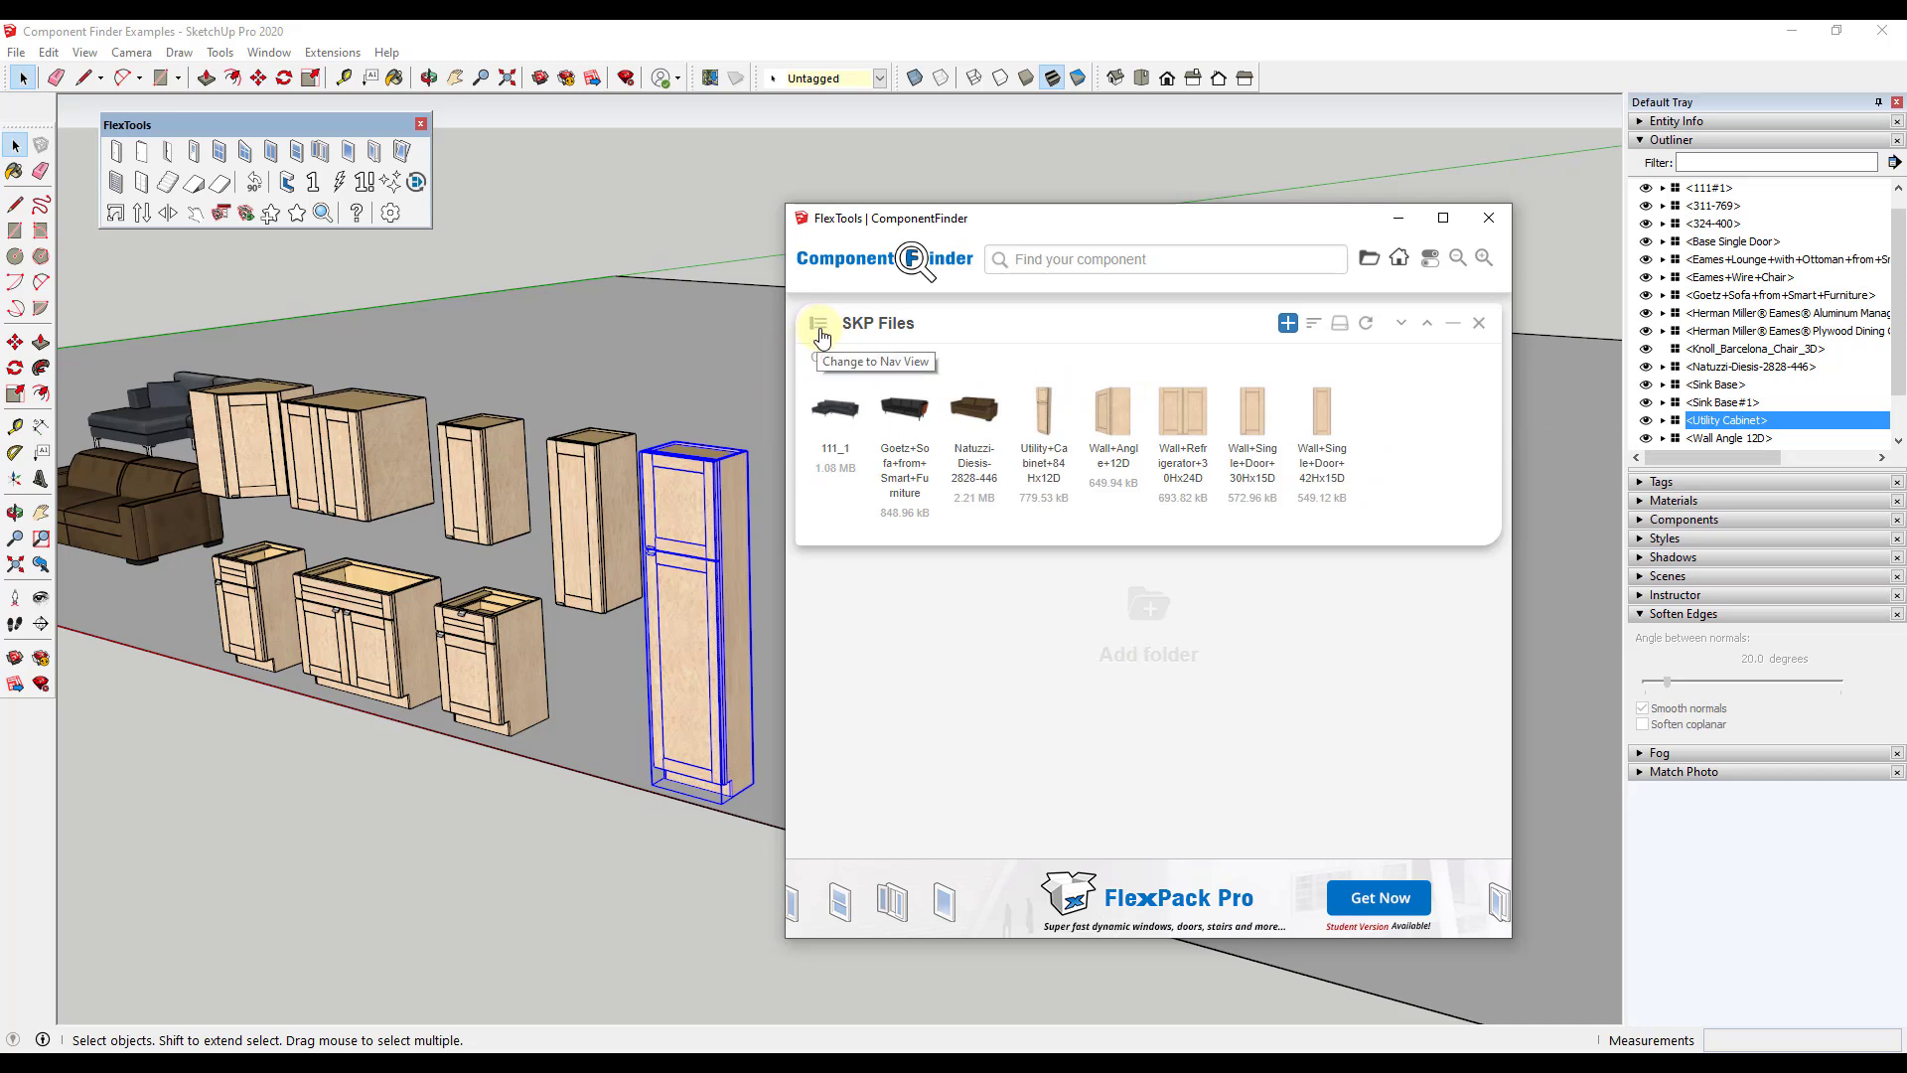
# Toggle the SKP Files tab from Nav View to Flat View and back to Nav View
pyautogui.click(821, 334)
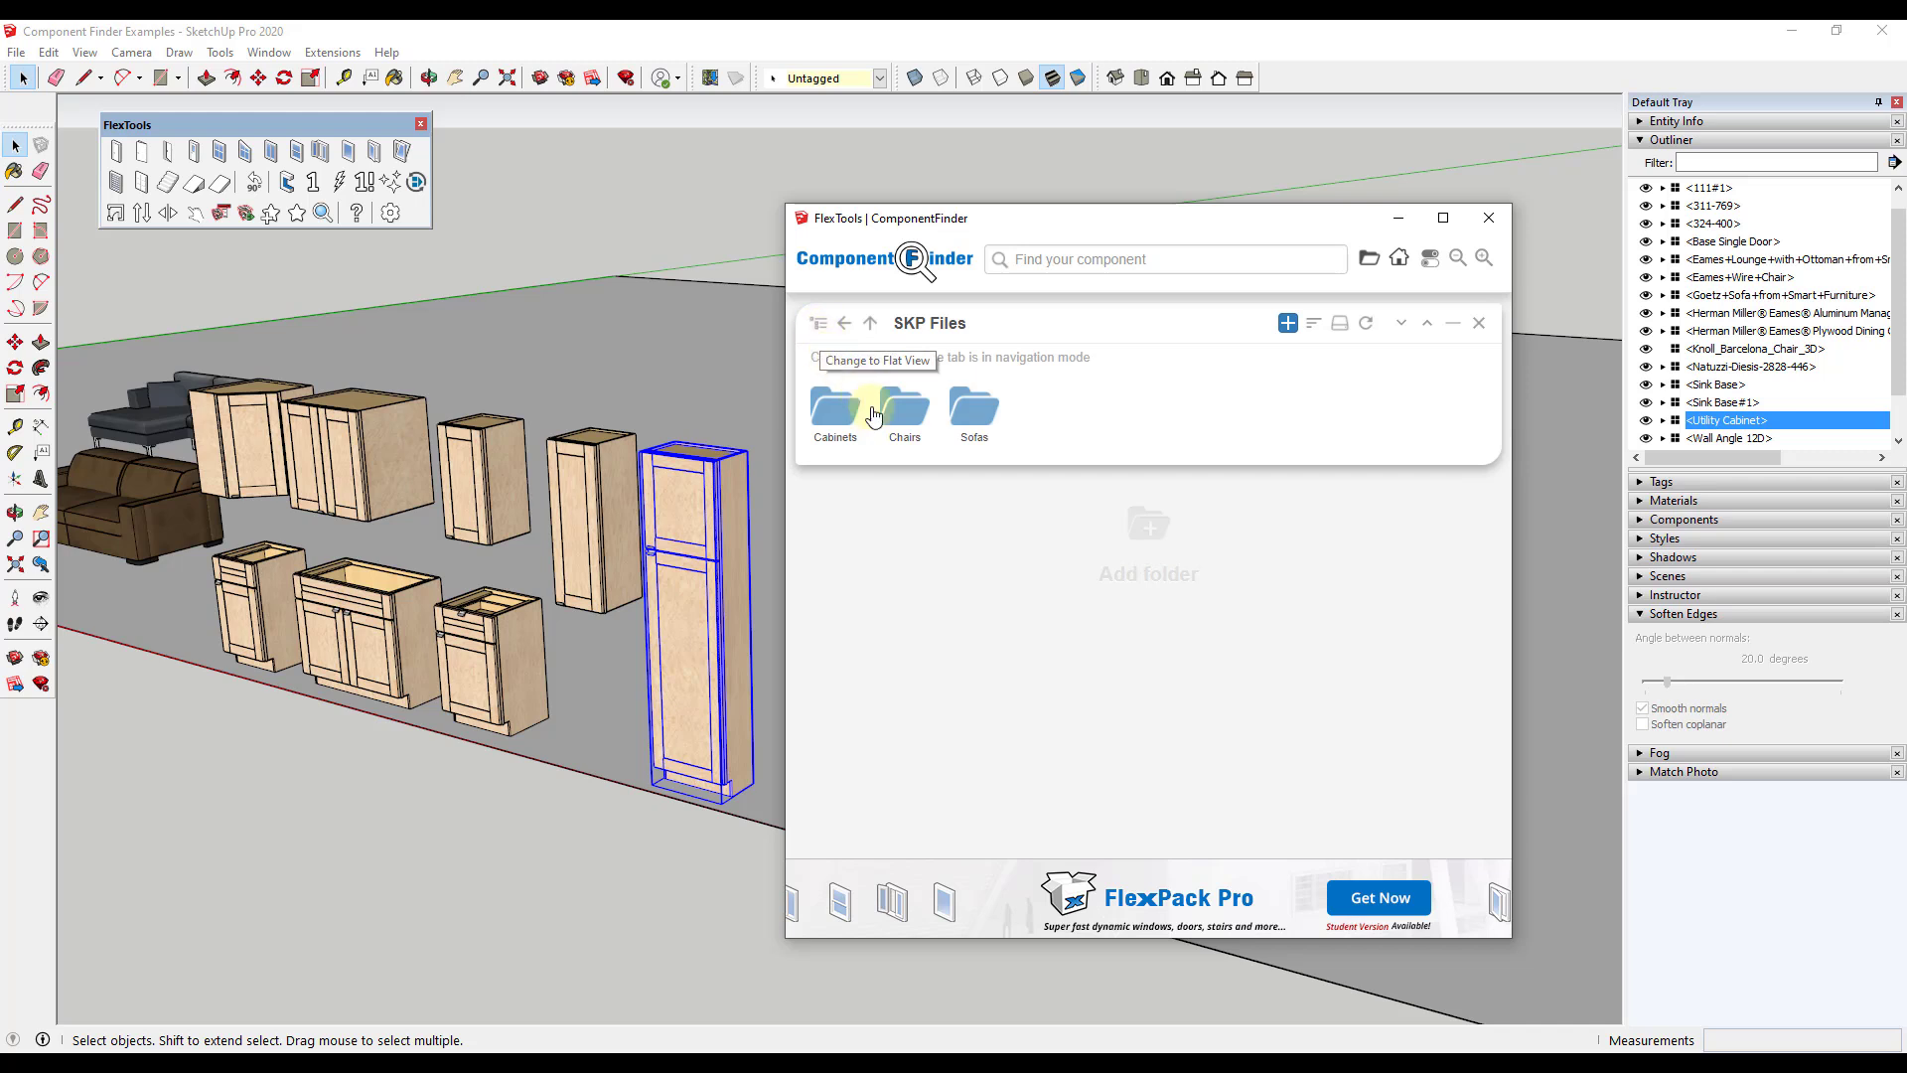
pyautogui.click(820, 333)
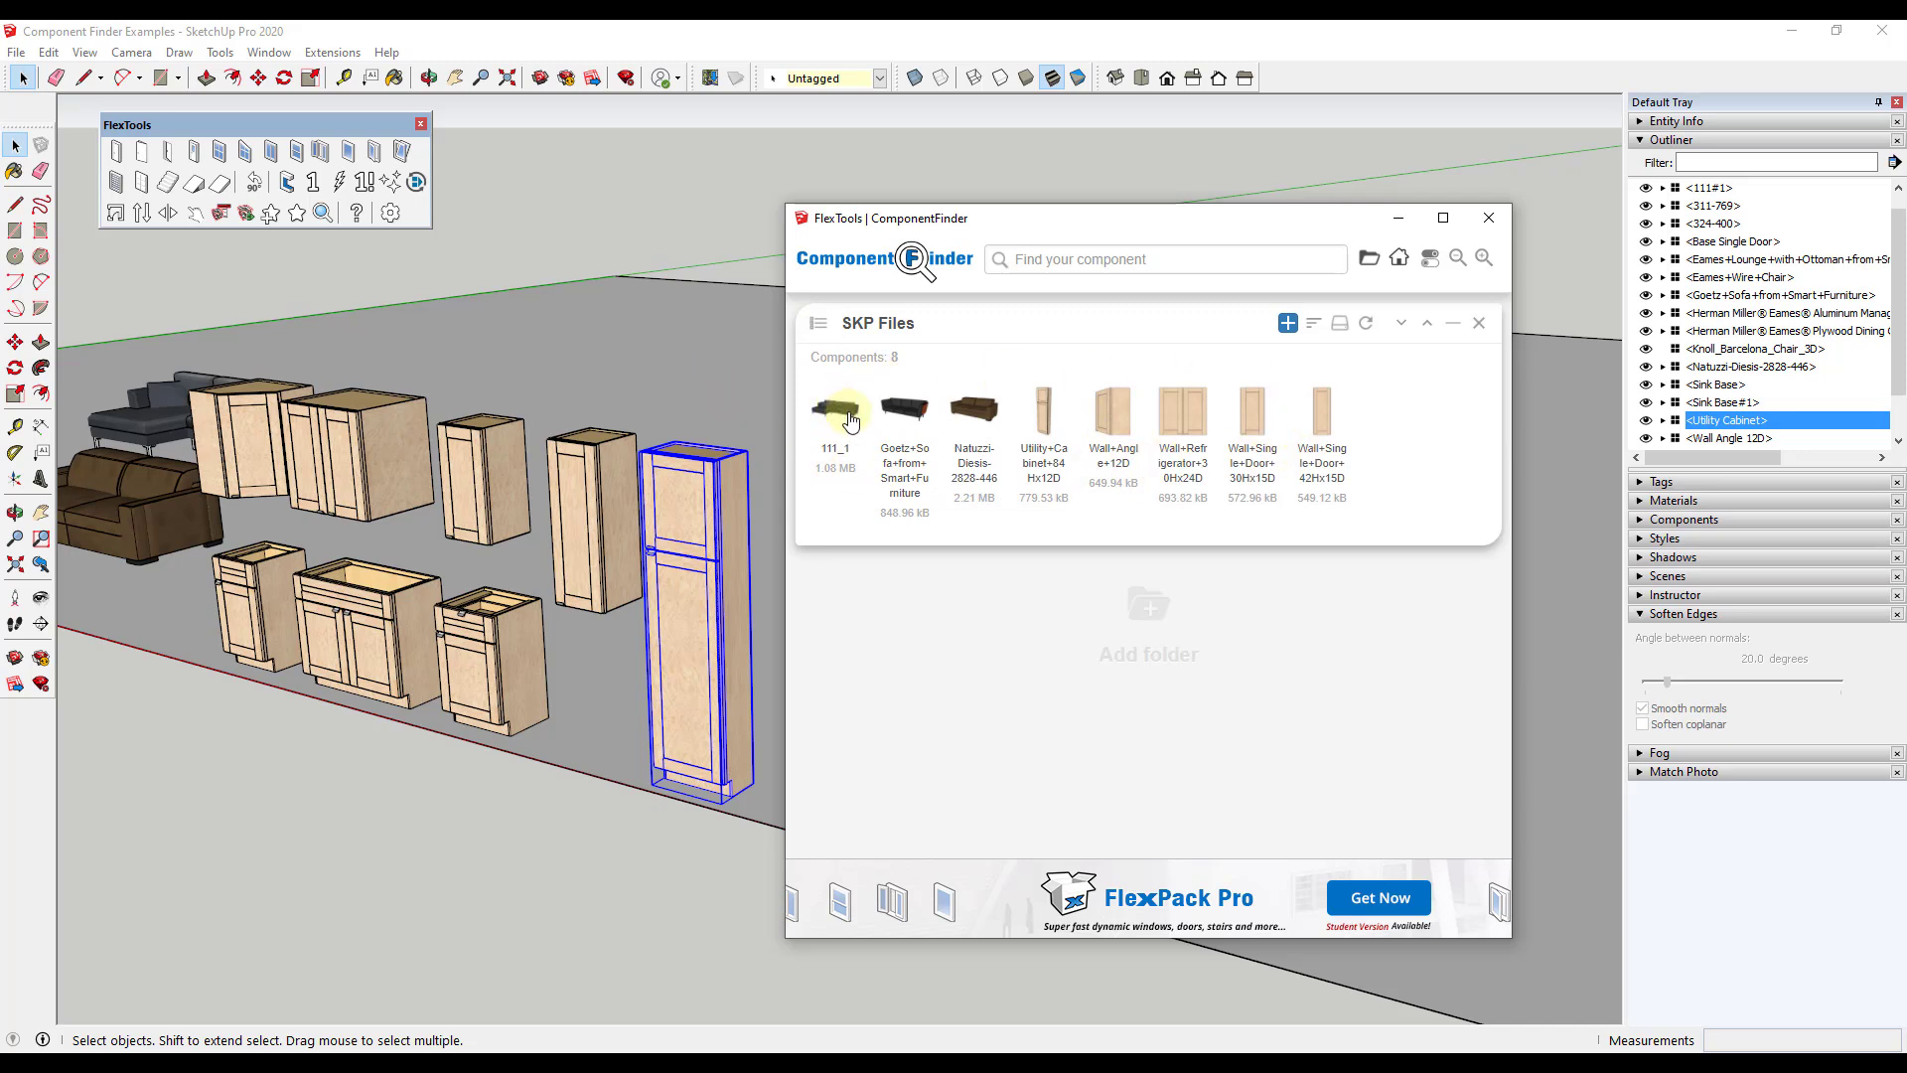
pyautogui.click(820, 332)
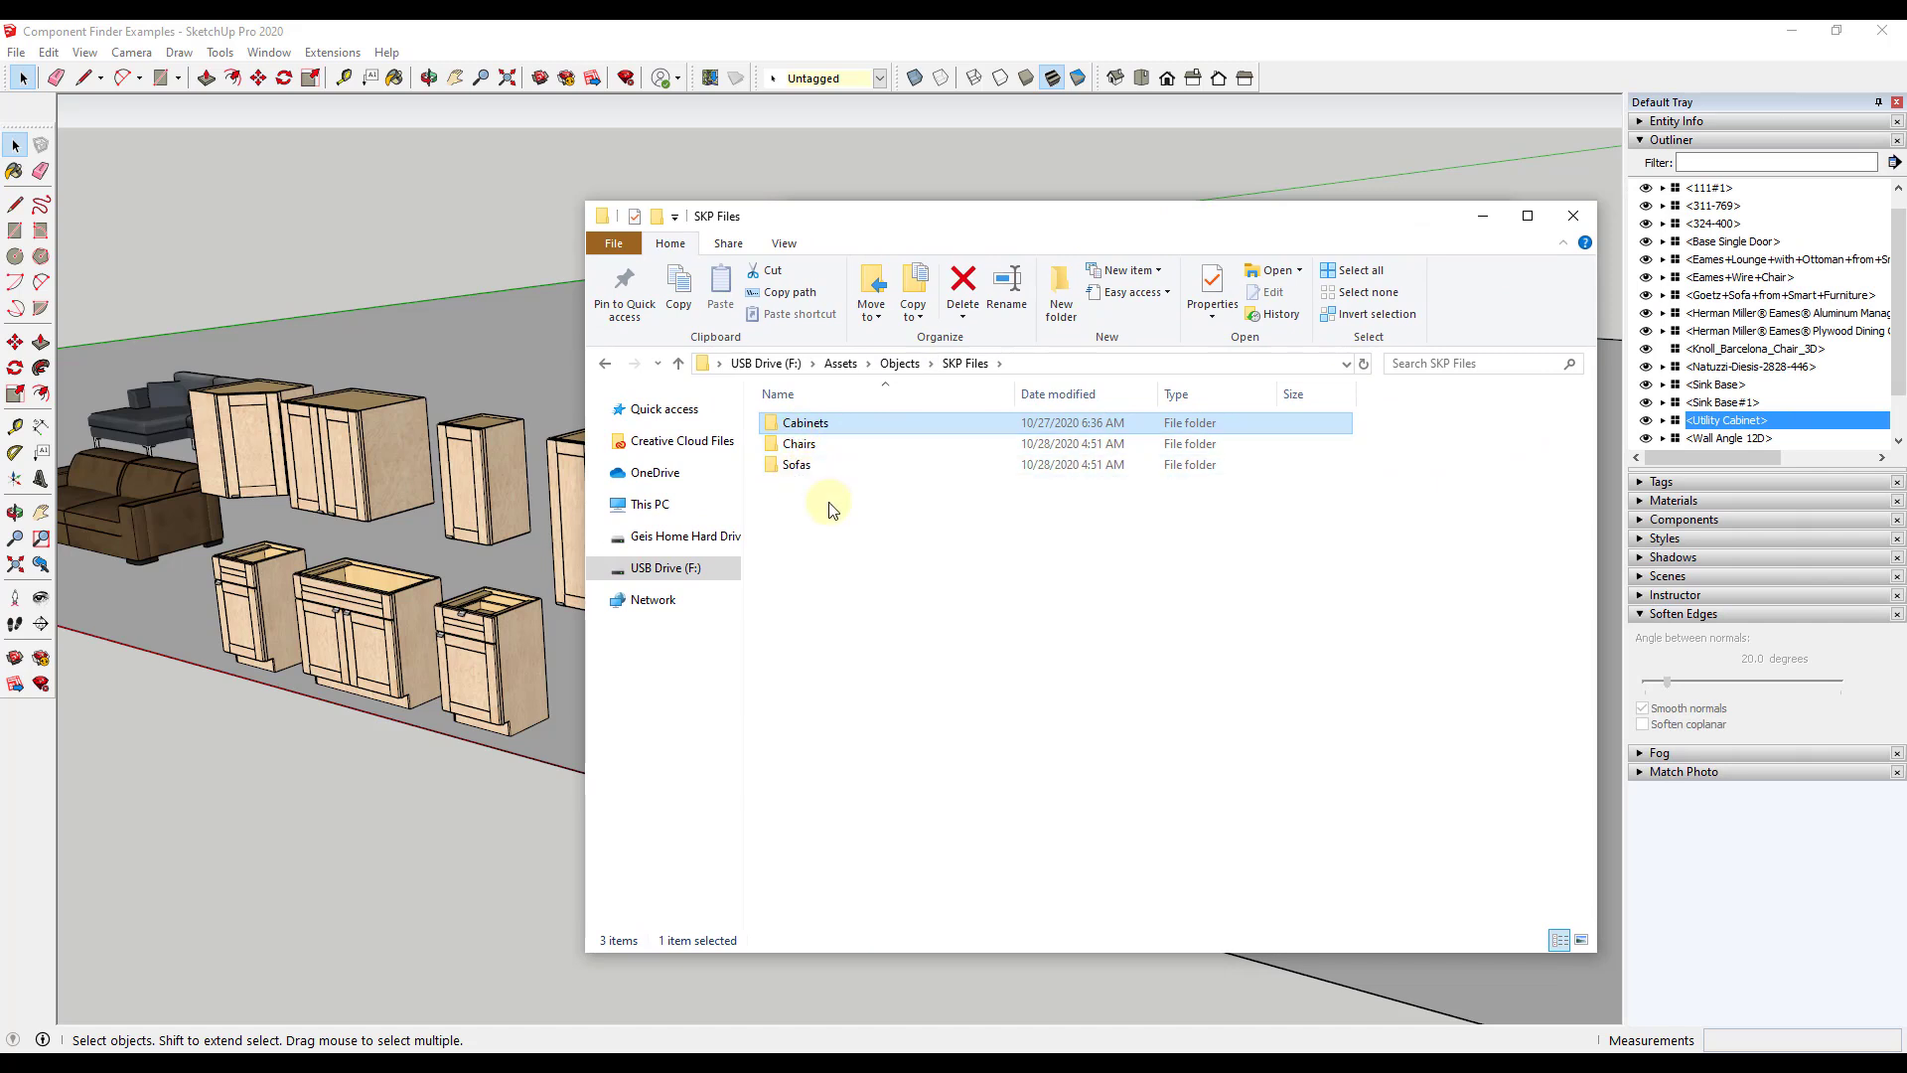
# Browse the Sofas and Cabinets > Tall folders in File Explorer, then move Explorer off-screen
pyautogui.doubleClick(807, 467)
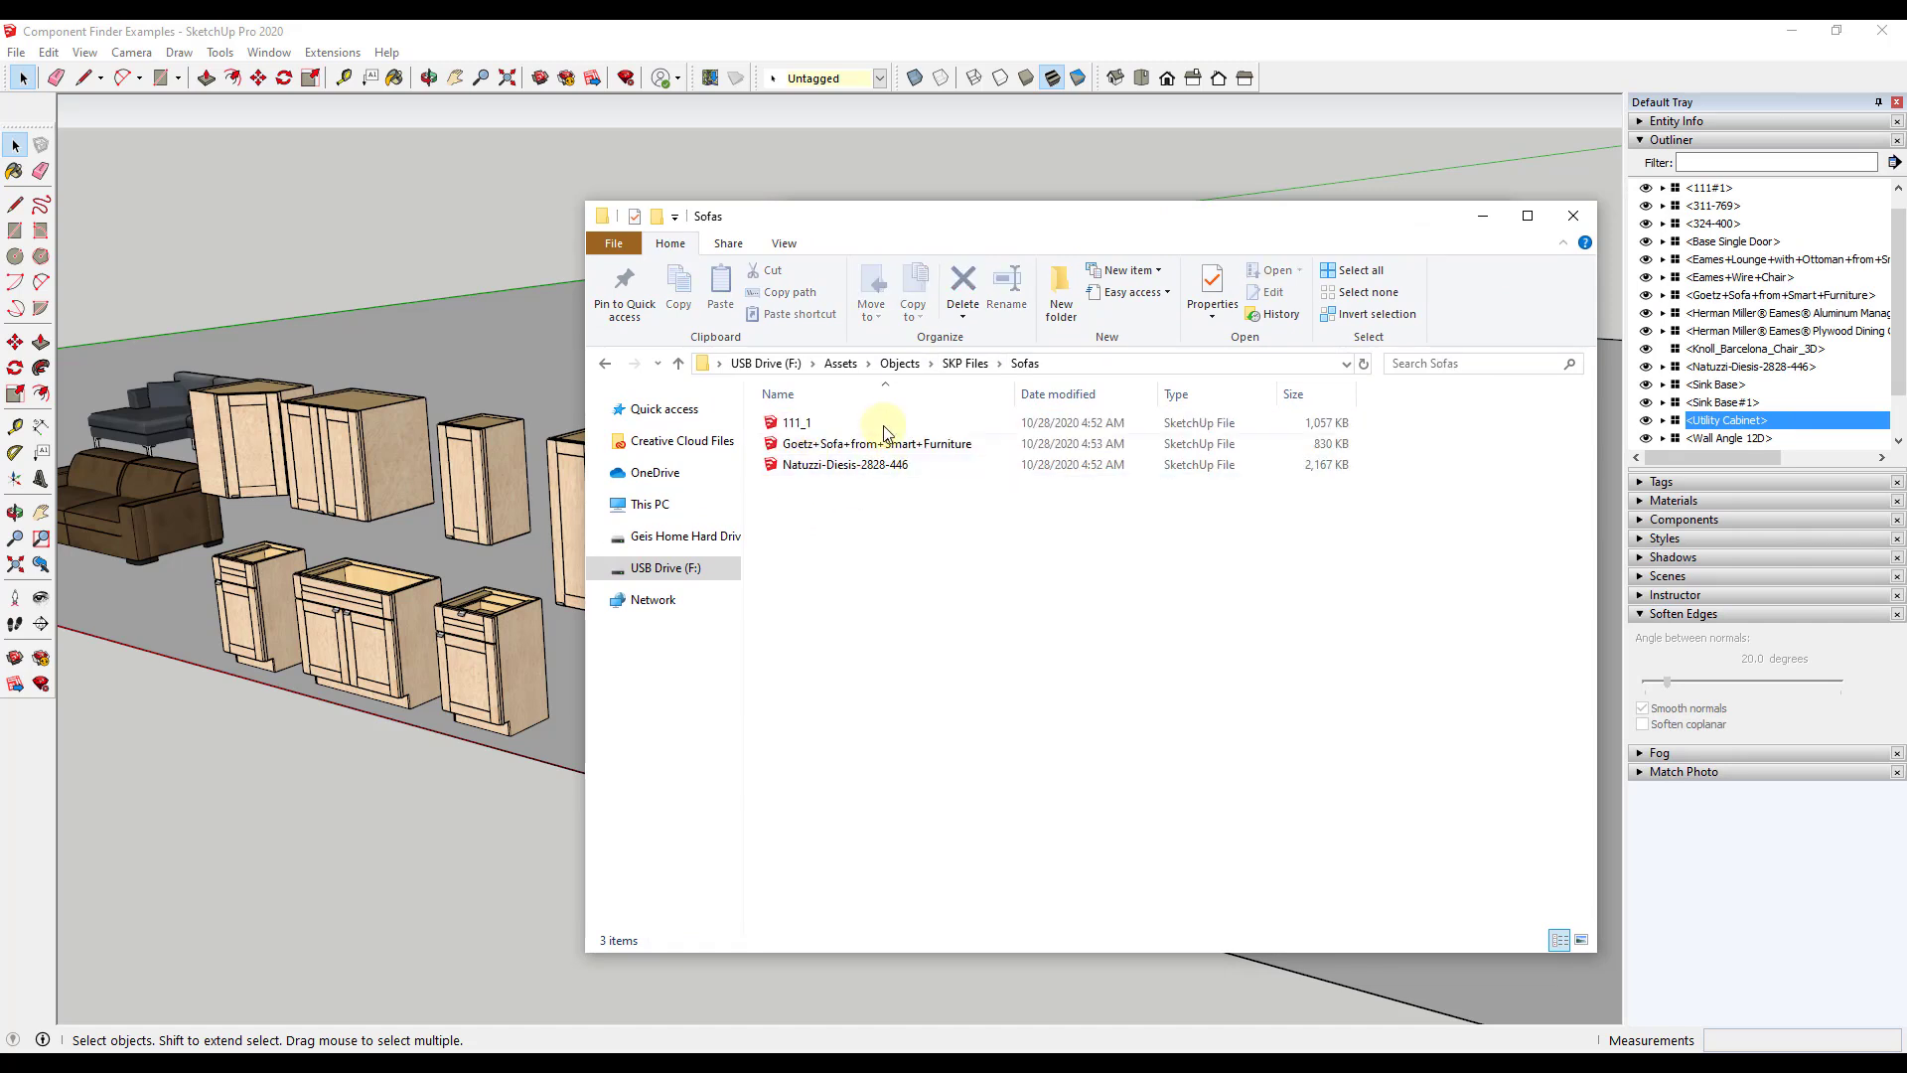
pyautogui.click(955, 367)
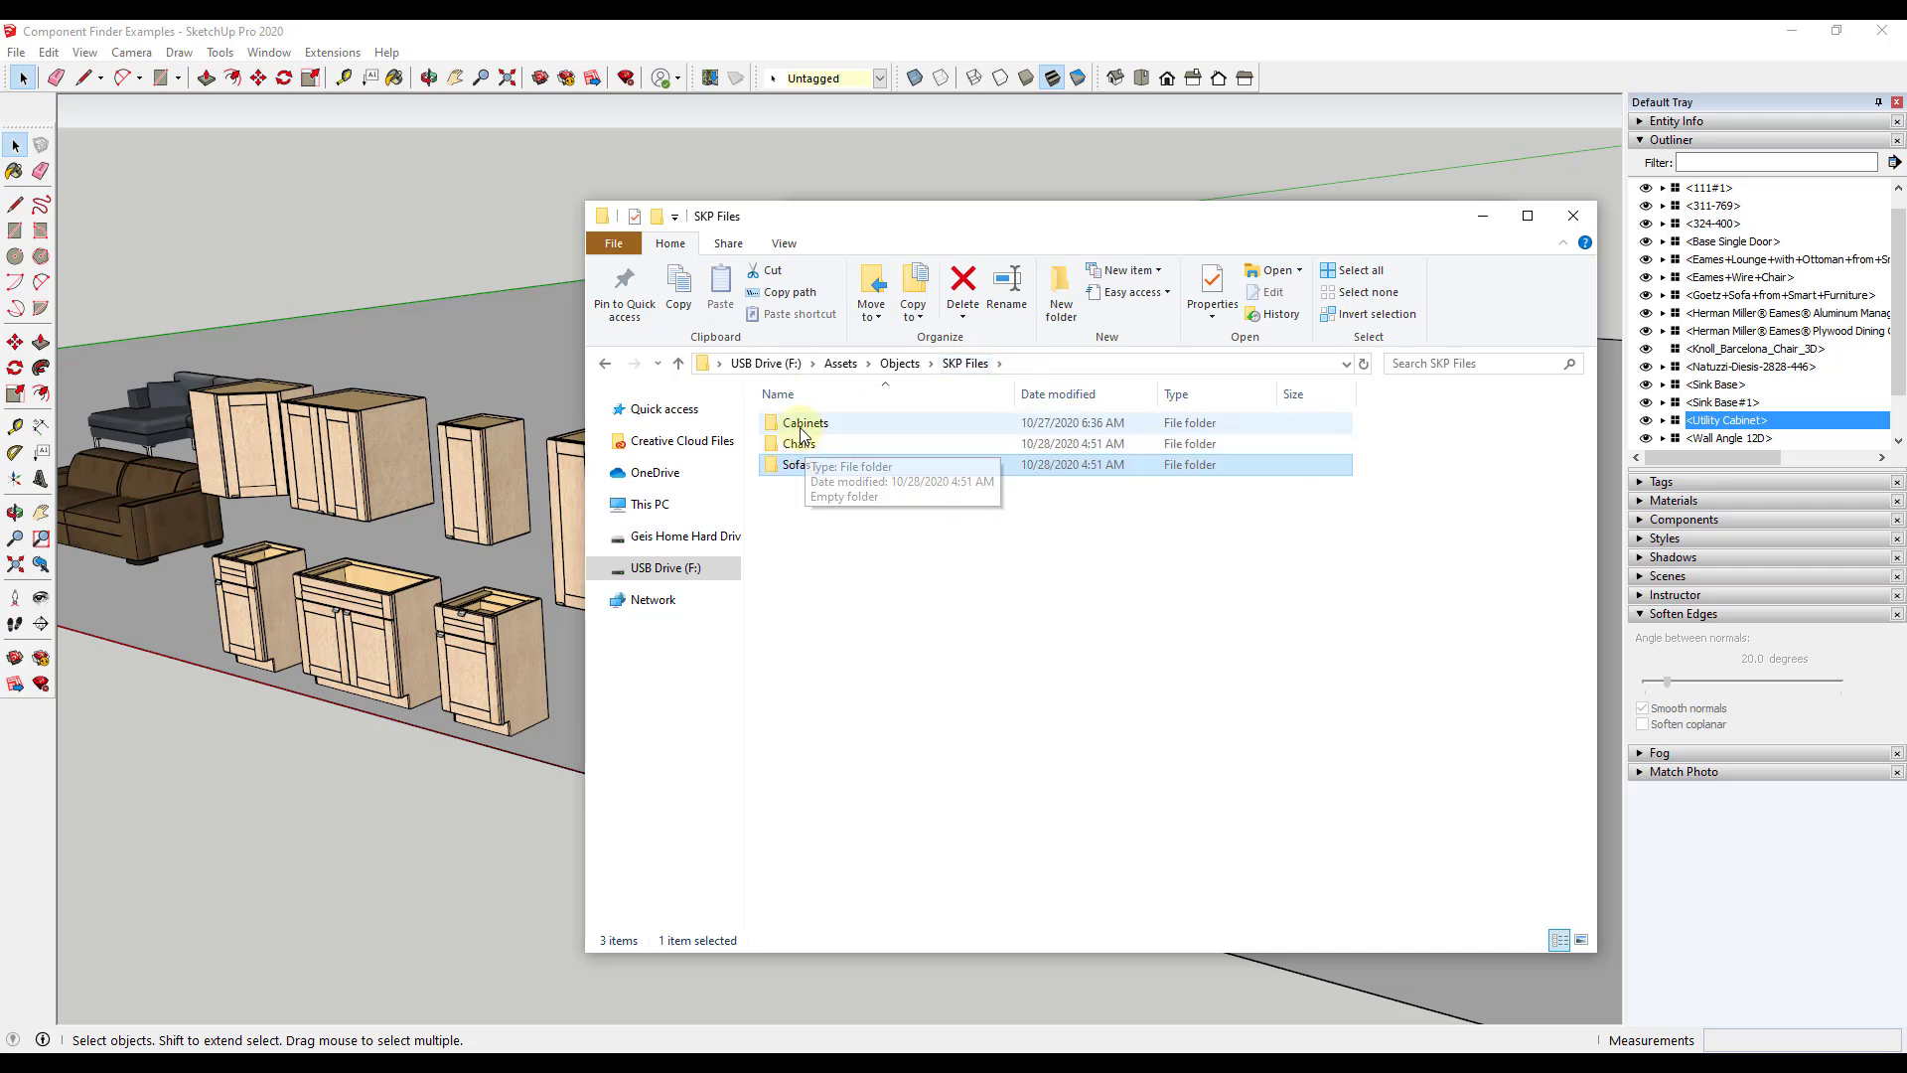
pyautogui.doubleClick(794, 423)
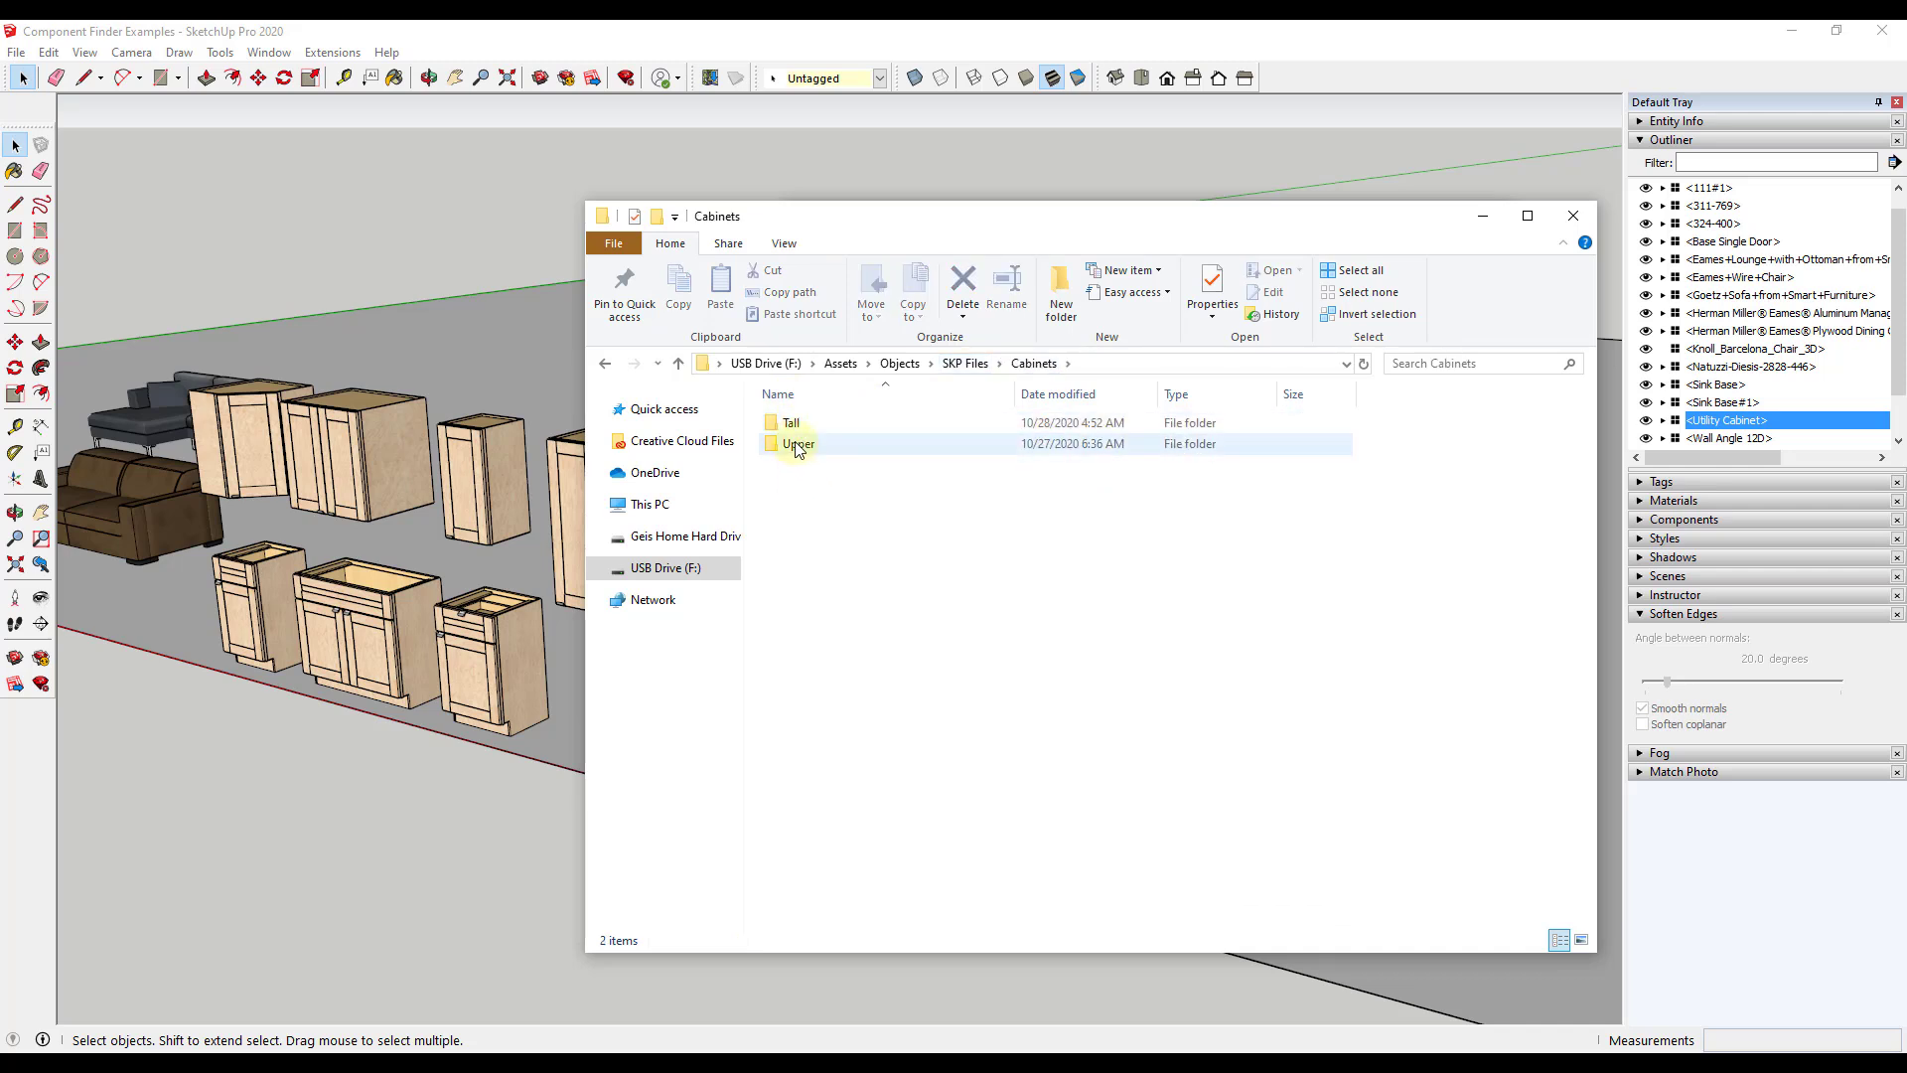
pyautogui.click(795, 423)
pyautogui.doubleClick(794, 423)
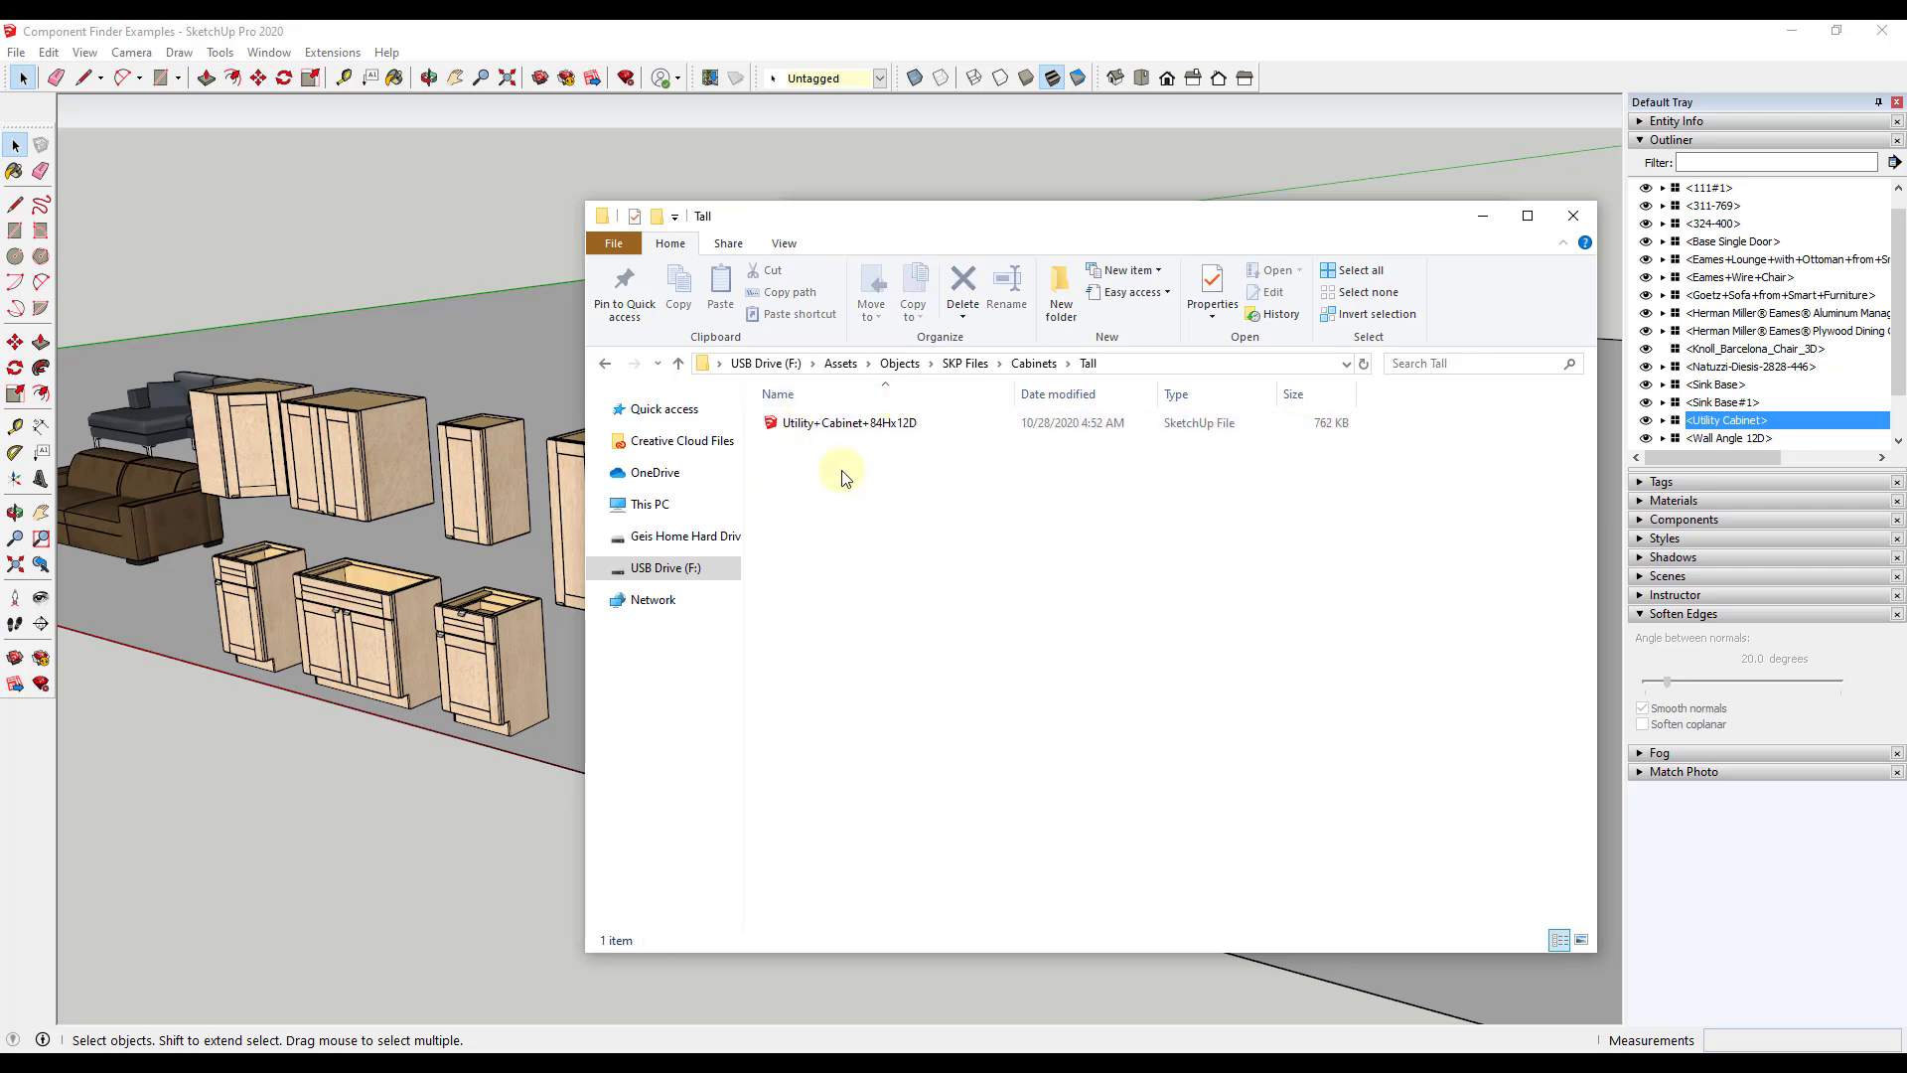
pyautogui.click(977, 368)
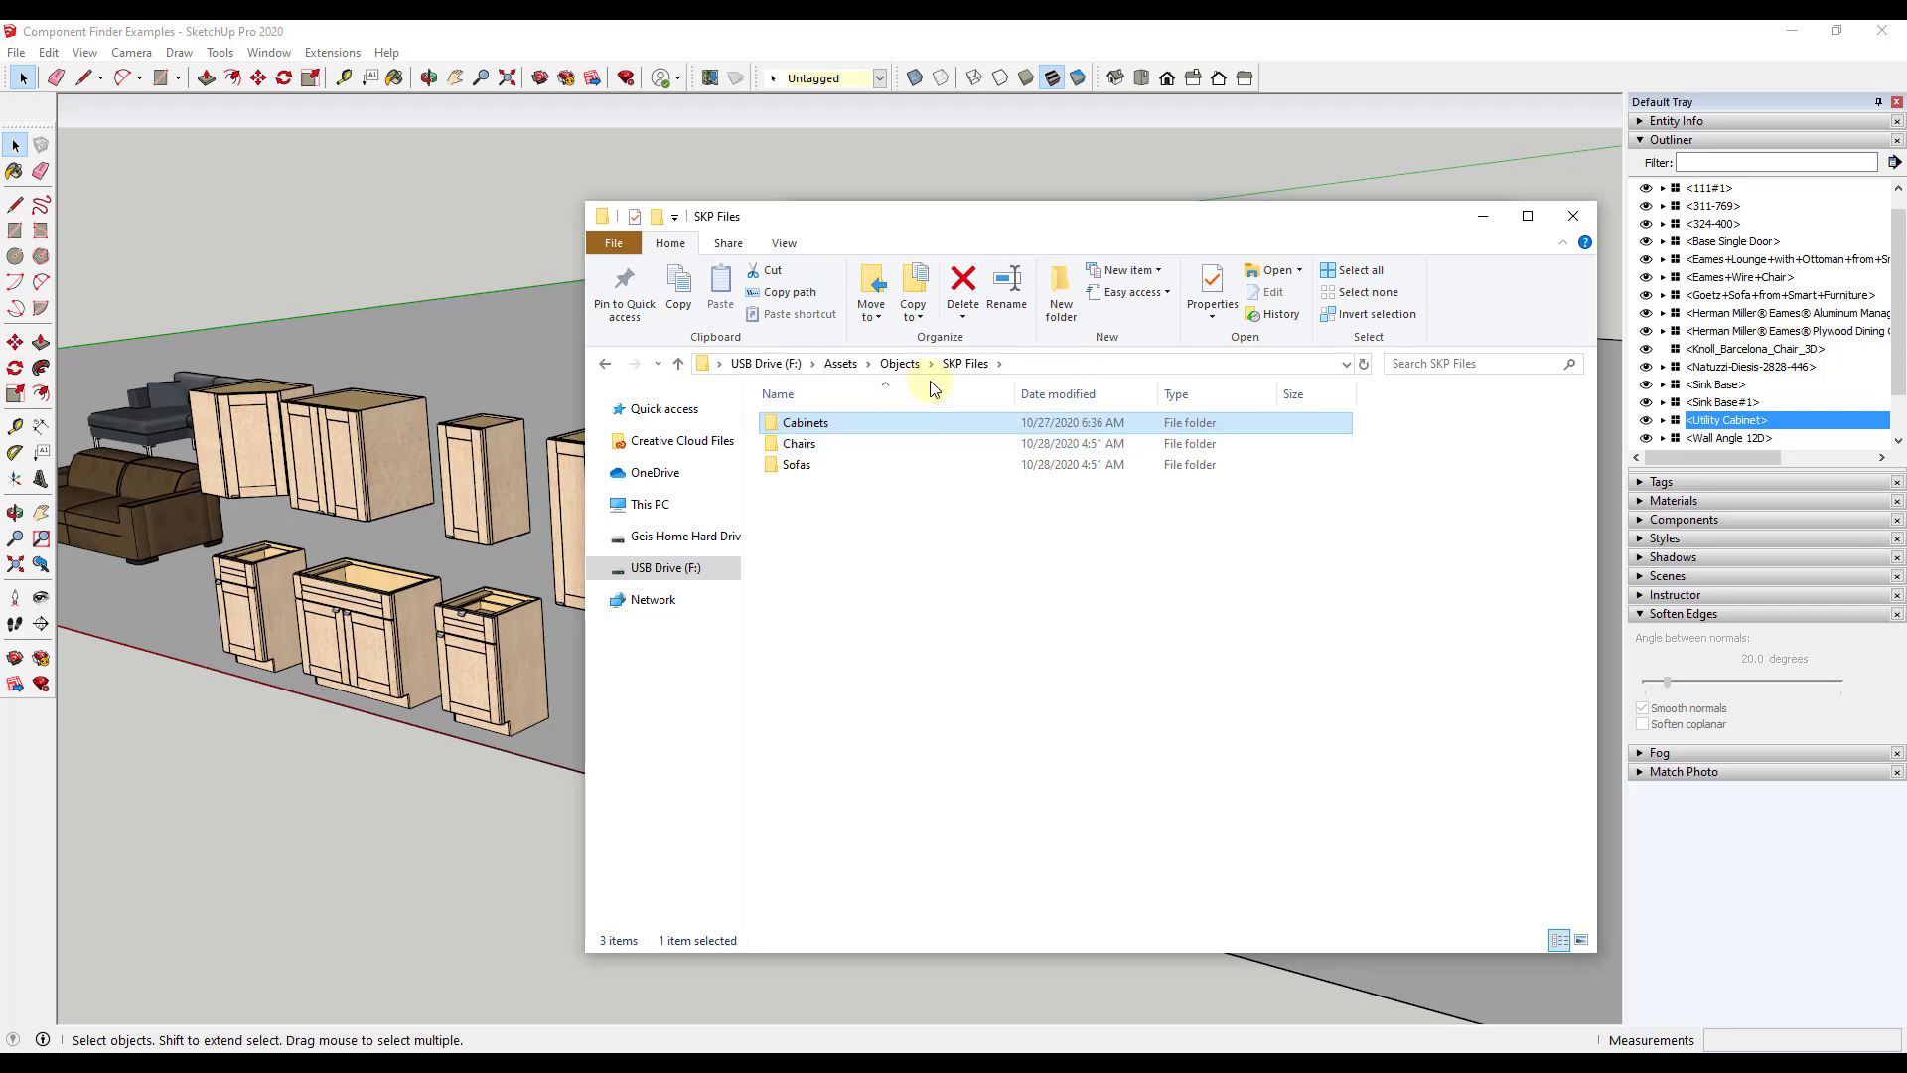
pyautogui.moveTo(1093, 212); pyautogui.dragTo(1906, 213)
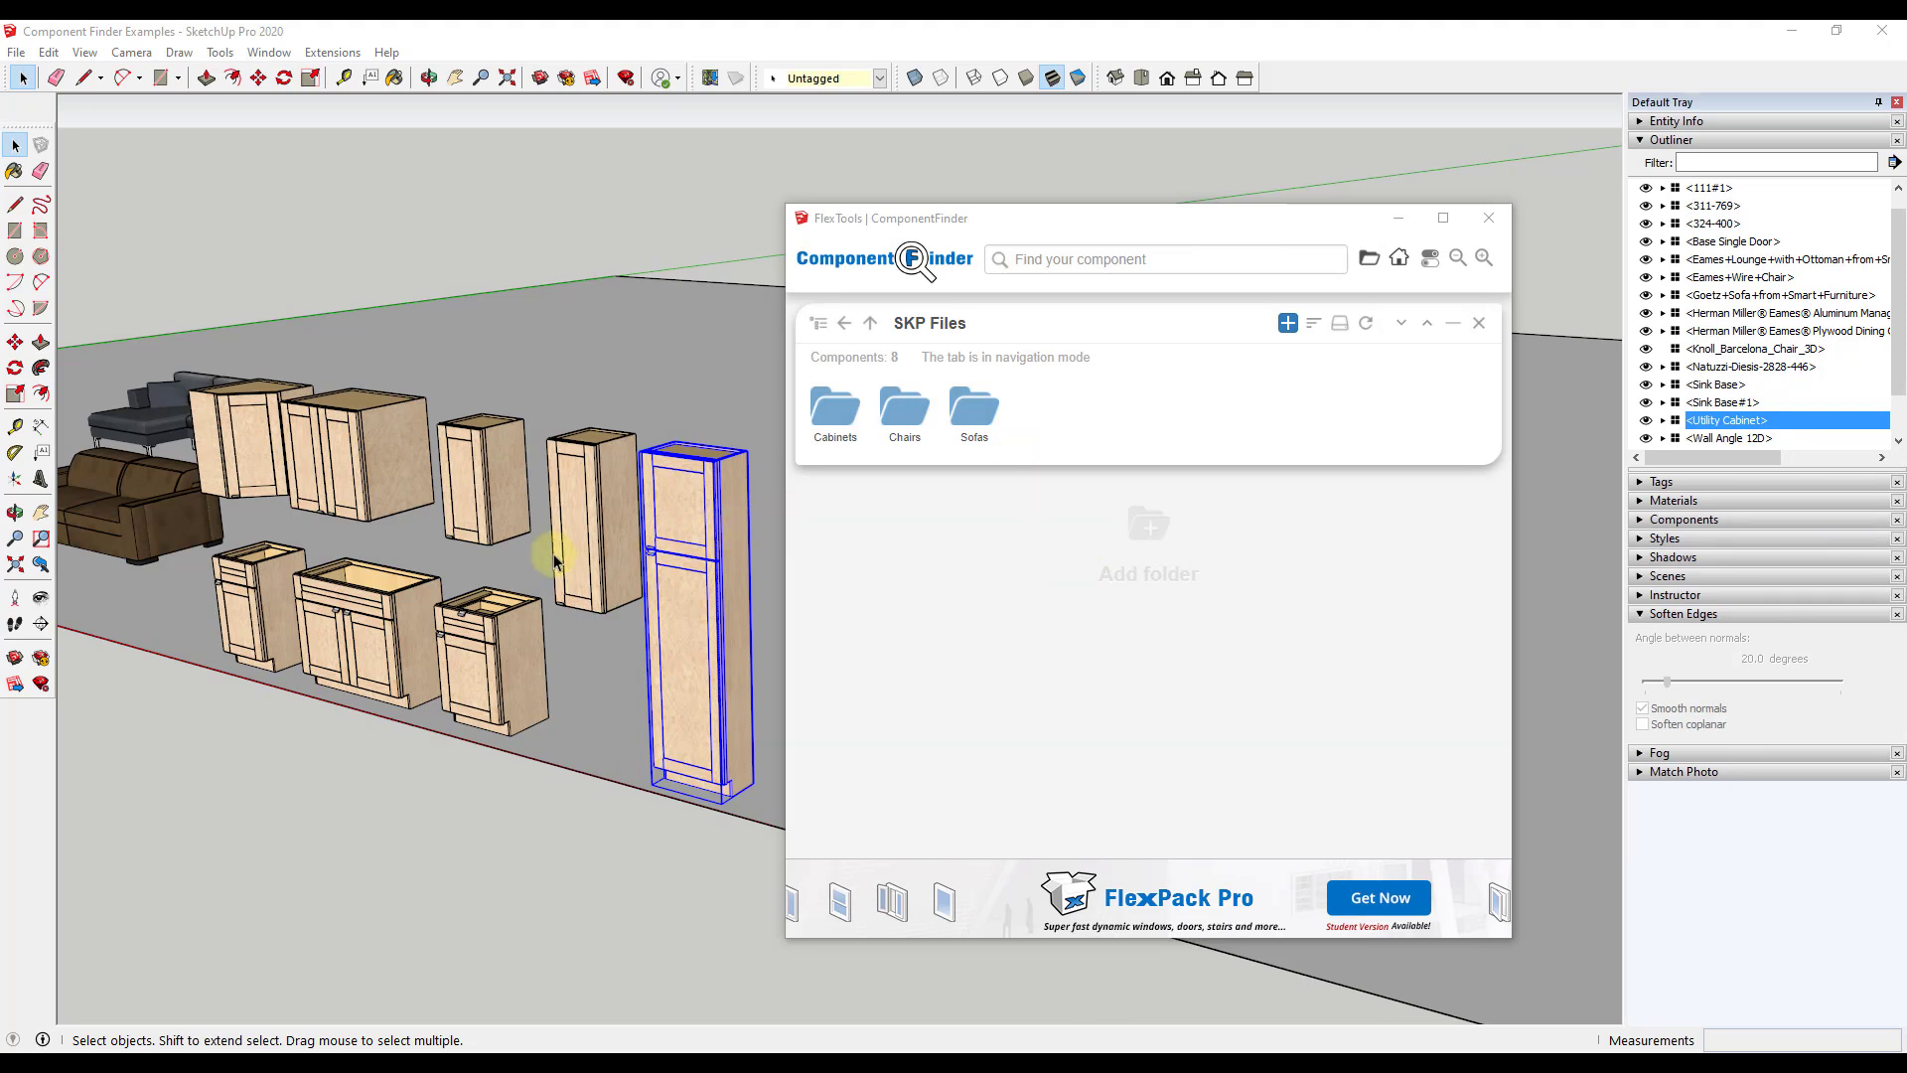
# Move ComponentFinder left and open the Sofas folder in the SKP Files tab to list three sofas
pyautogui.moveTo(873, 220); pyautogui.dragTo(165, 280)
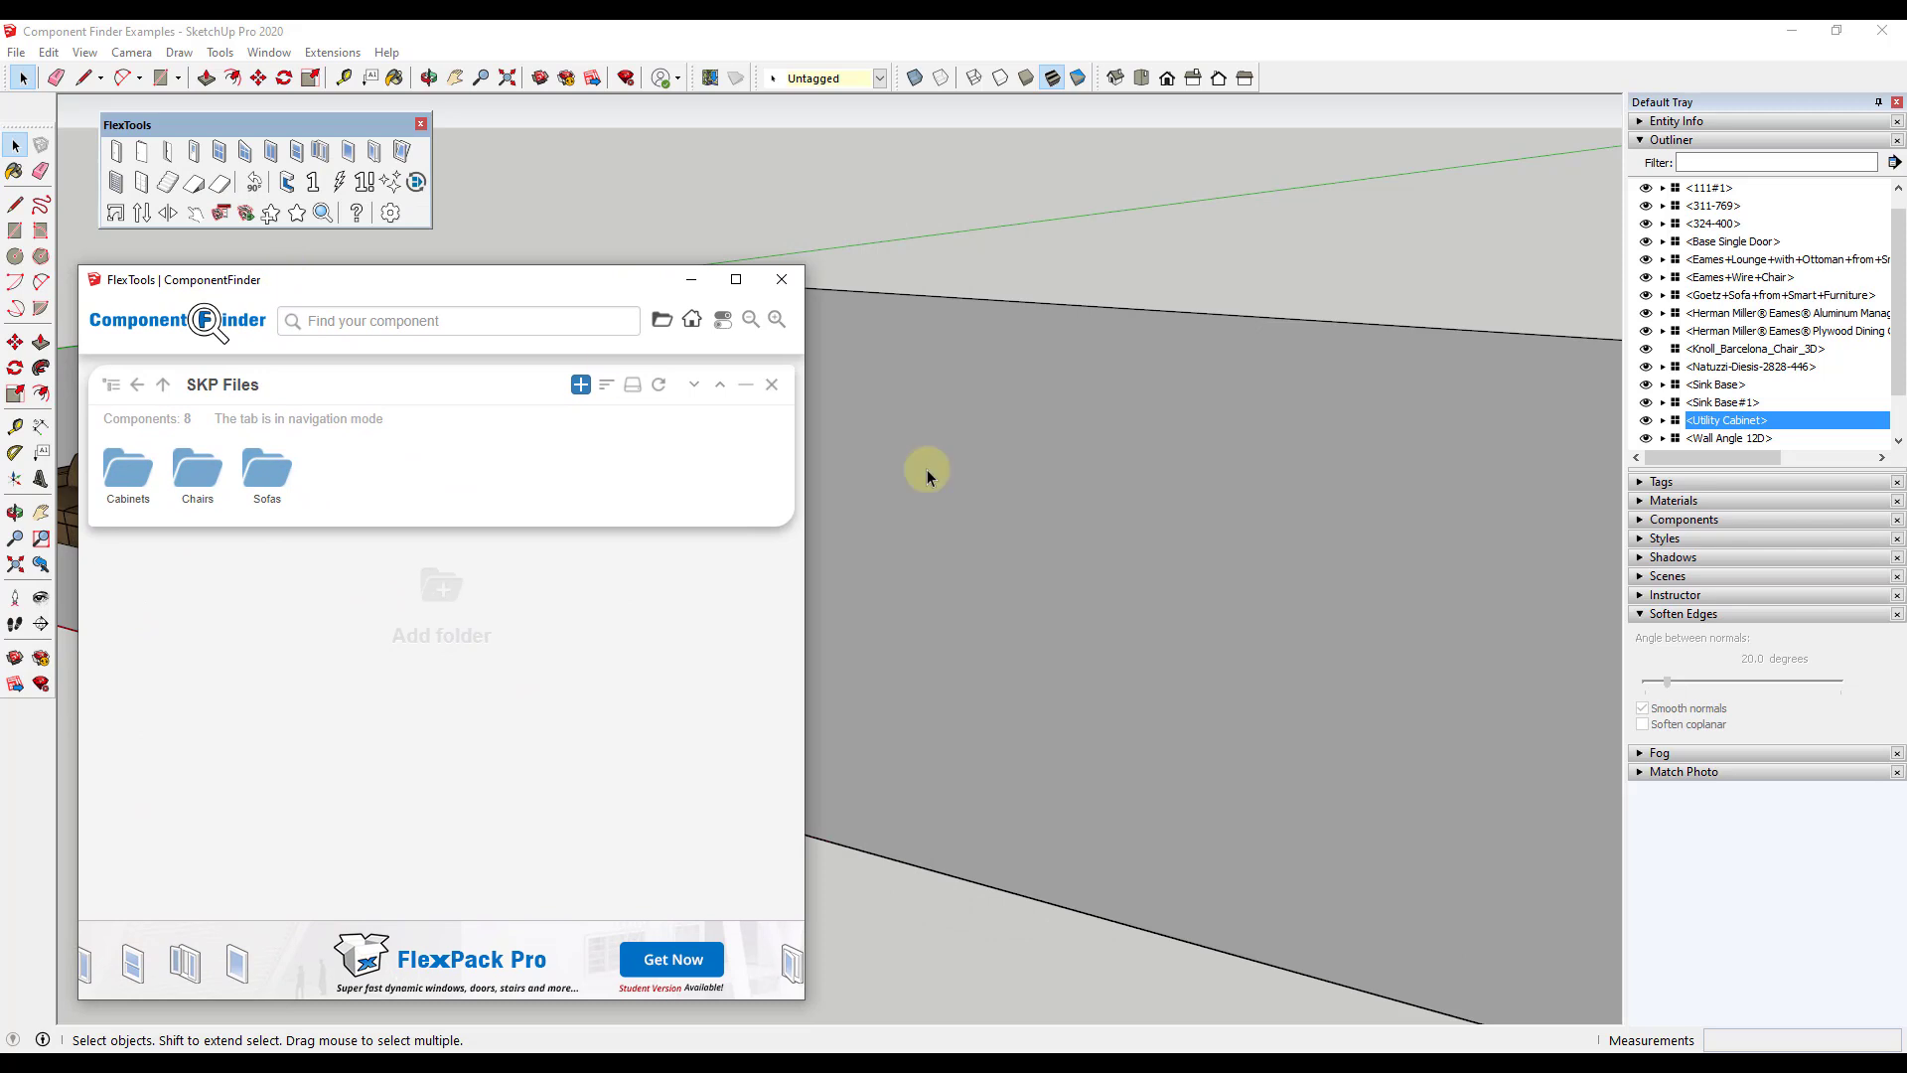
pyautogui.scroll(-2, 996, 507)
pyautogui.scroll(-2, 1420, 512)
pyautogui.scroll(2, 1229, 503)
pyautogui.scroll(1, 1332, 514)
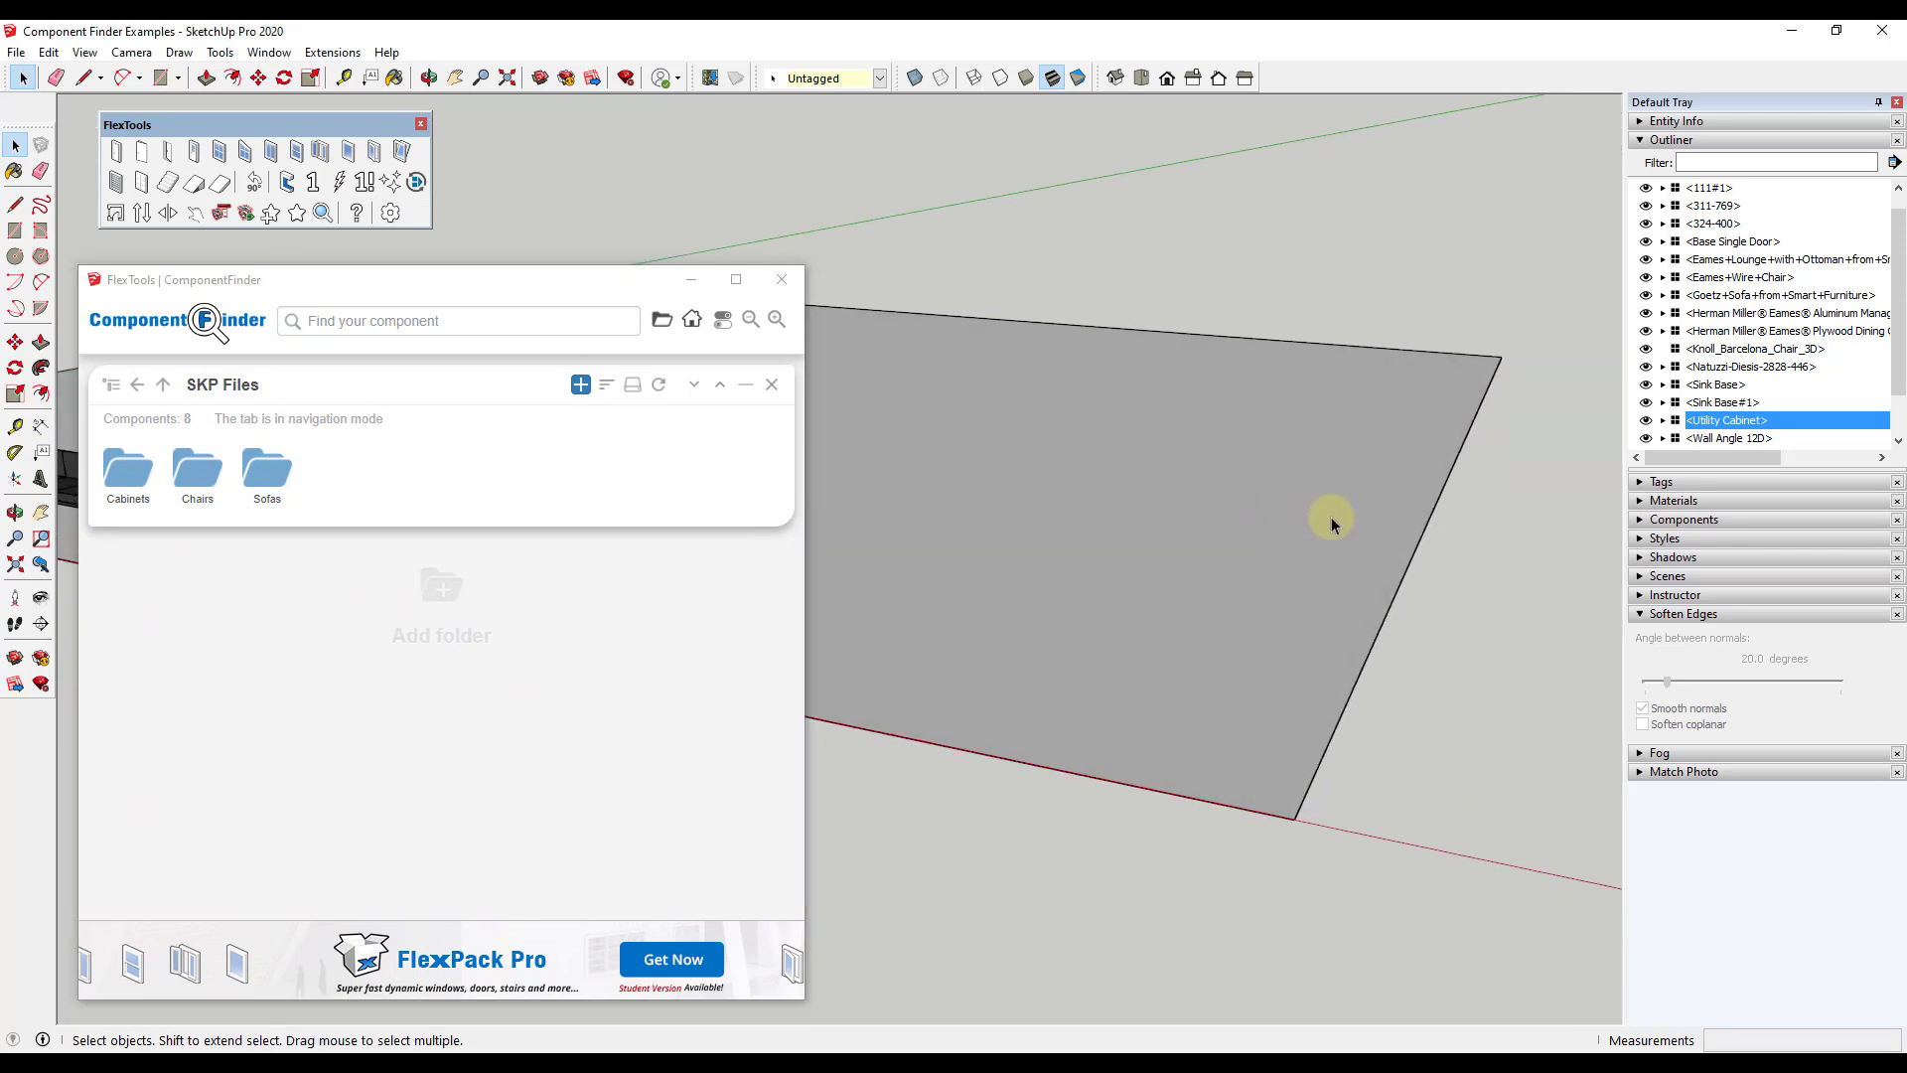
pyautogui.scroll(-3, 1366, 464)
pyautogui.scroll(3, 1366, 464)
pyautogui.doubleClick(264, 474)
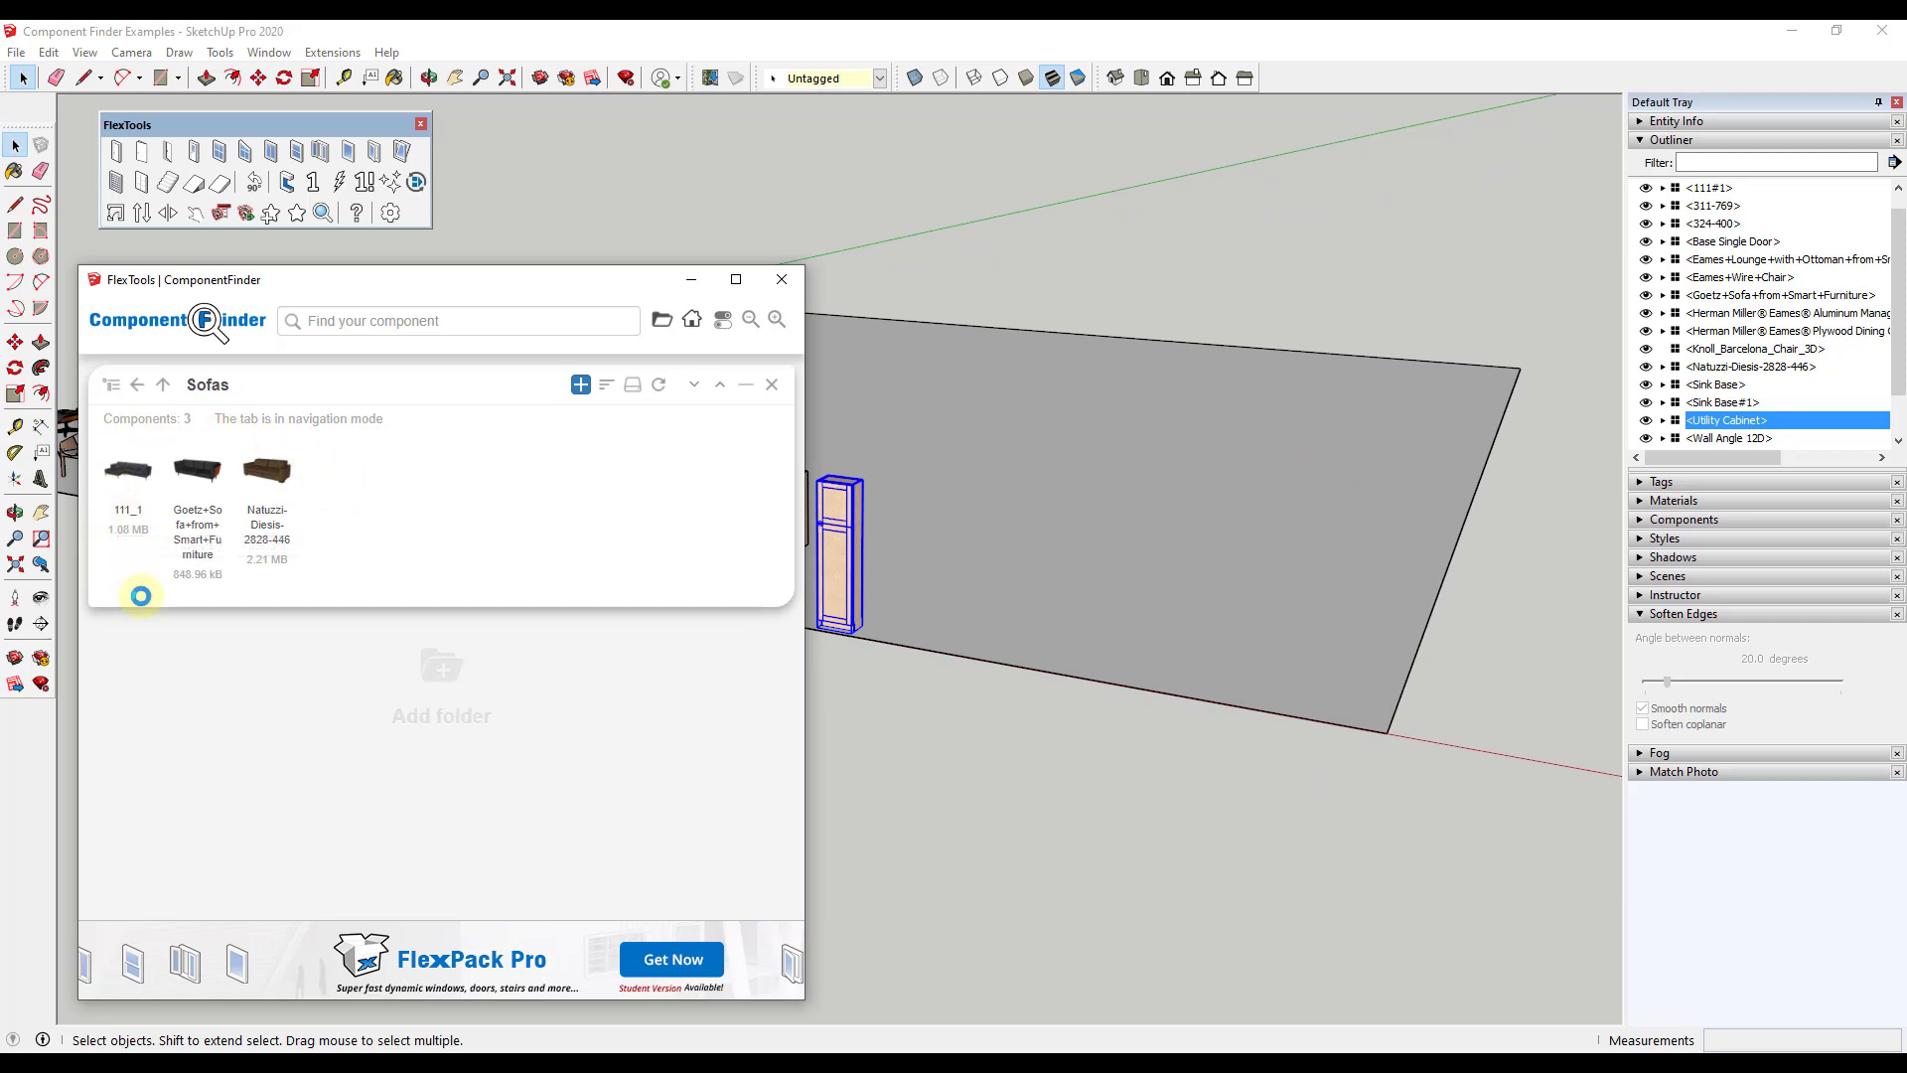
# Place the 111_1 sofa on the gray plane, then step ComponentFinder up from Sofas to SKP Files
pyautogui.click(136, 484)
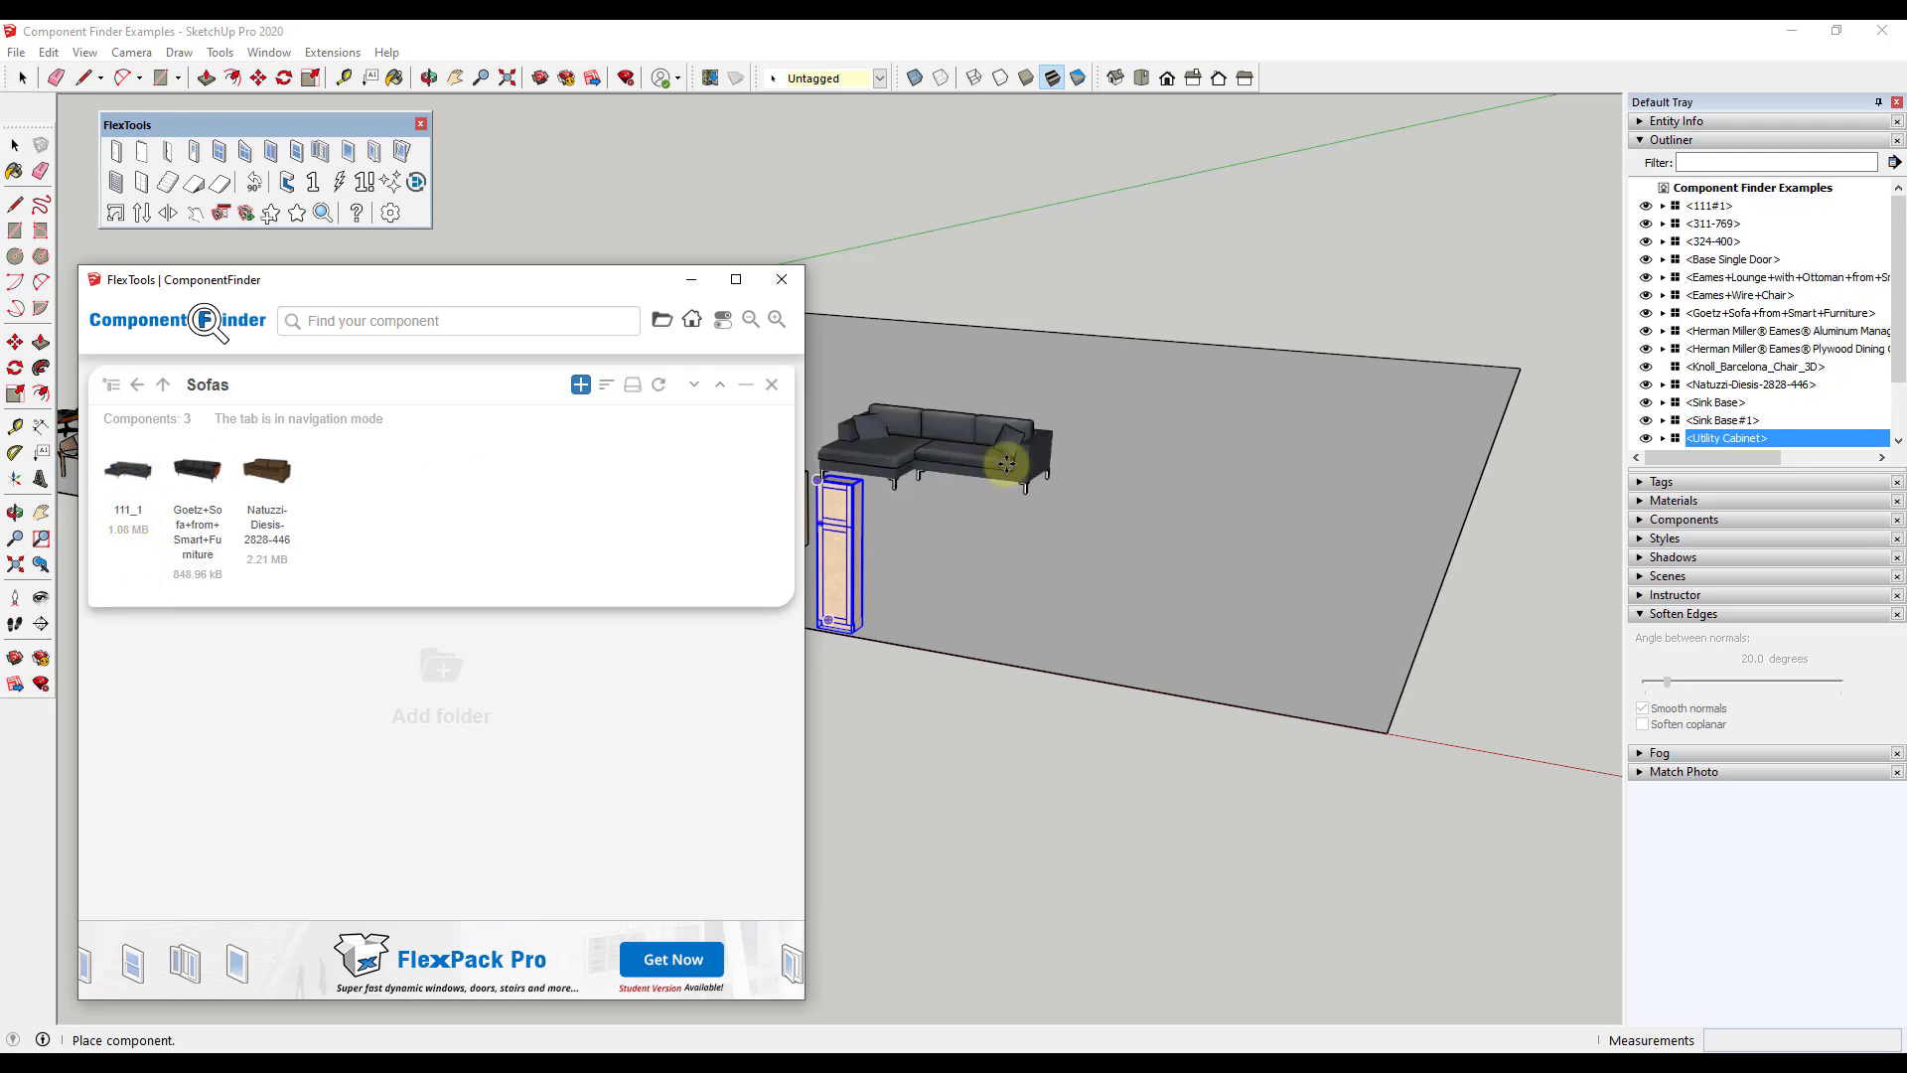
pyautogui.click(1331, 417)
pyautogui.scroll(2, 1359, 385)
pyautogui.scroll(2, 1192, 442)
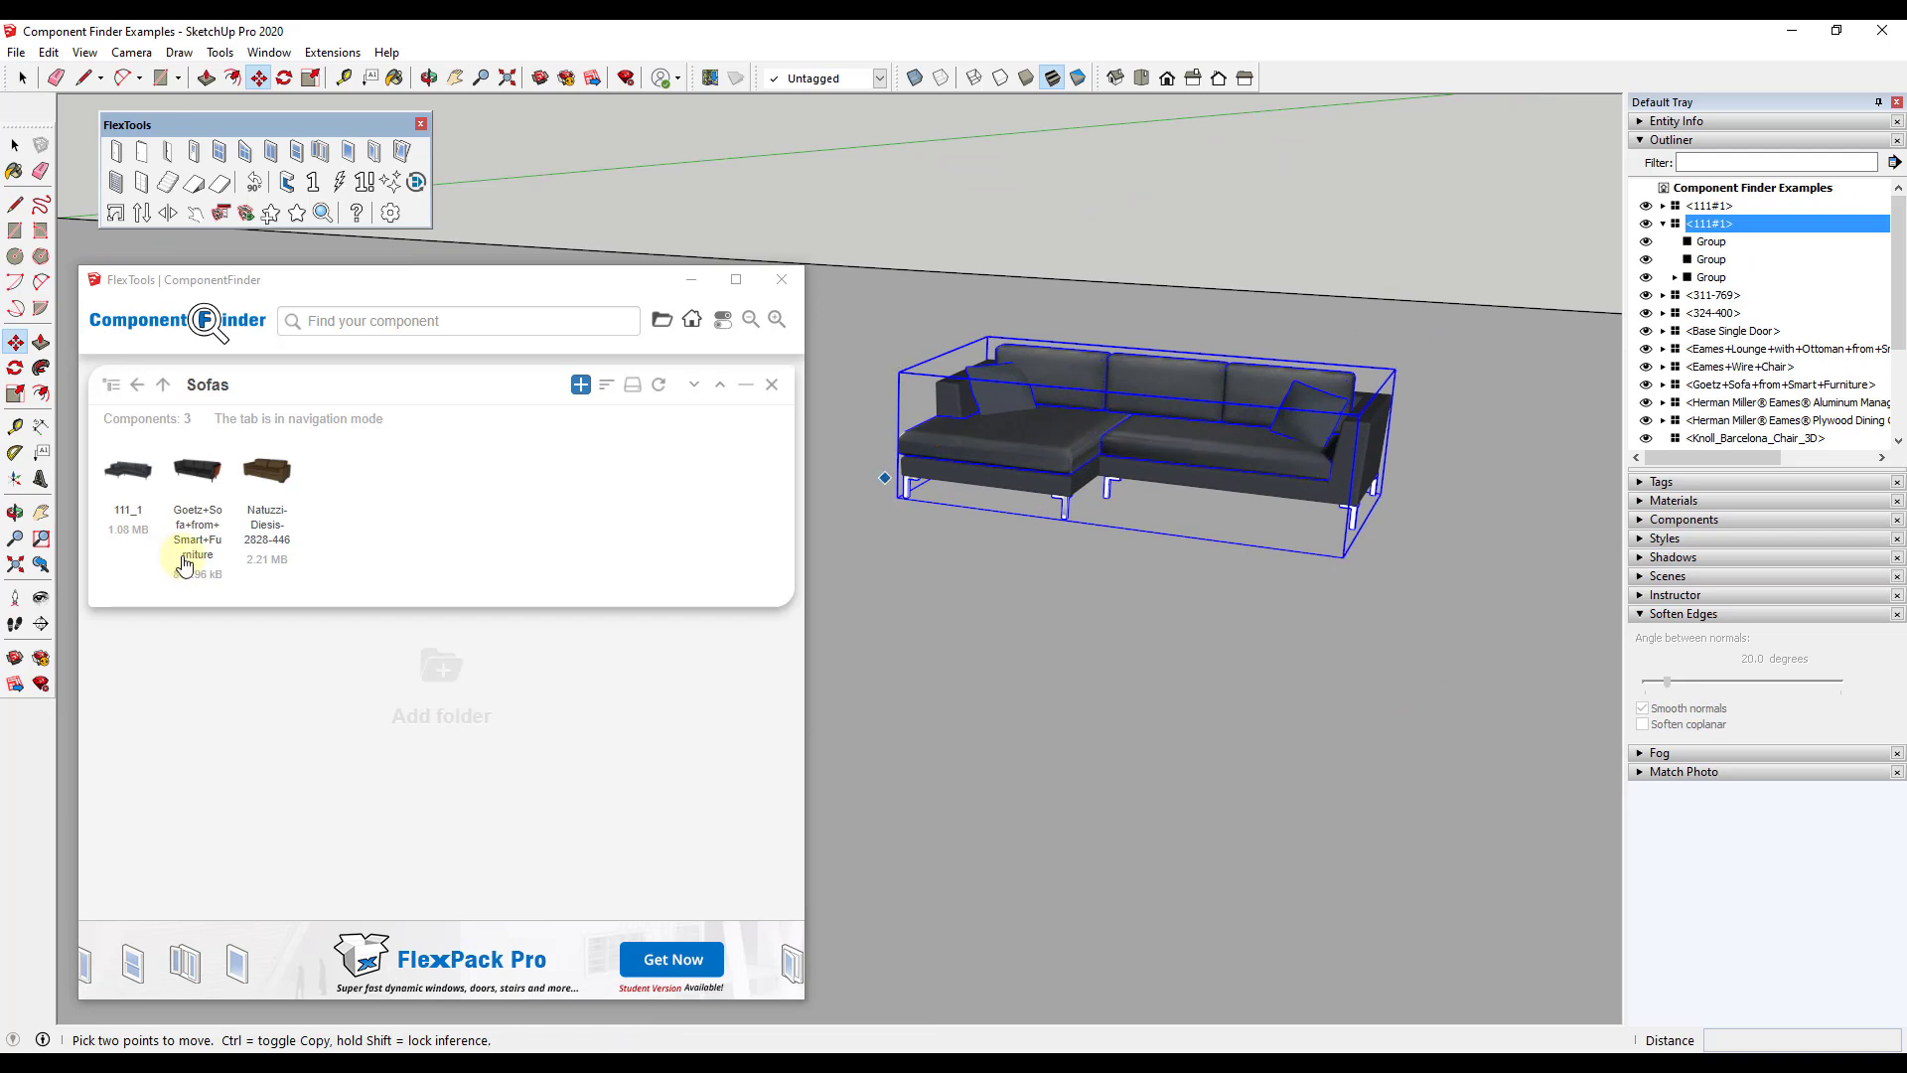
pyautogui.click(607, 387)
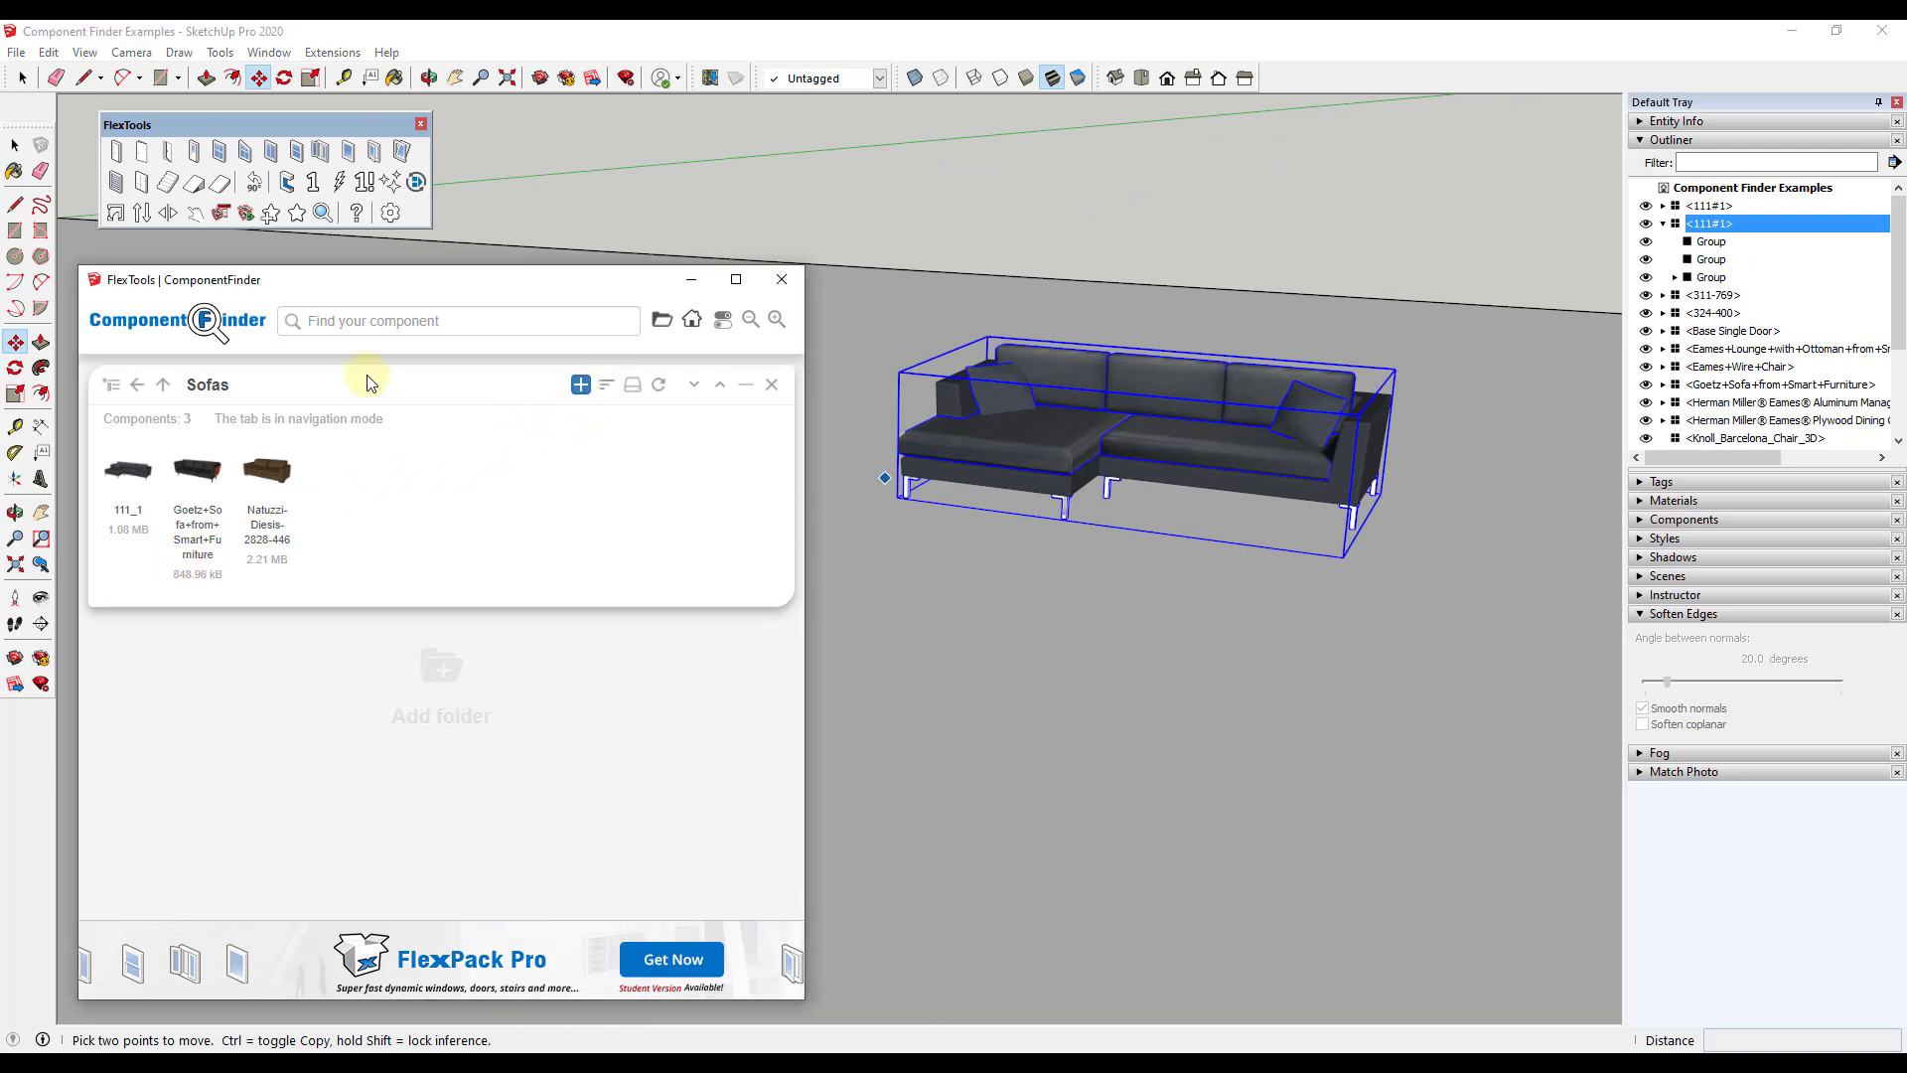
pyautogui.click(164, 397)
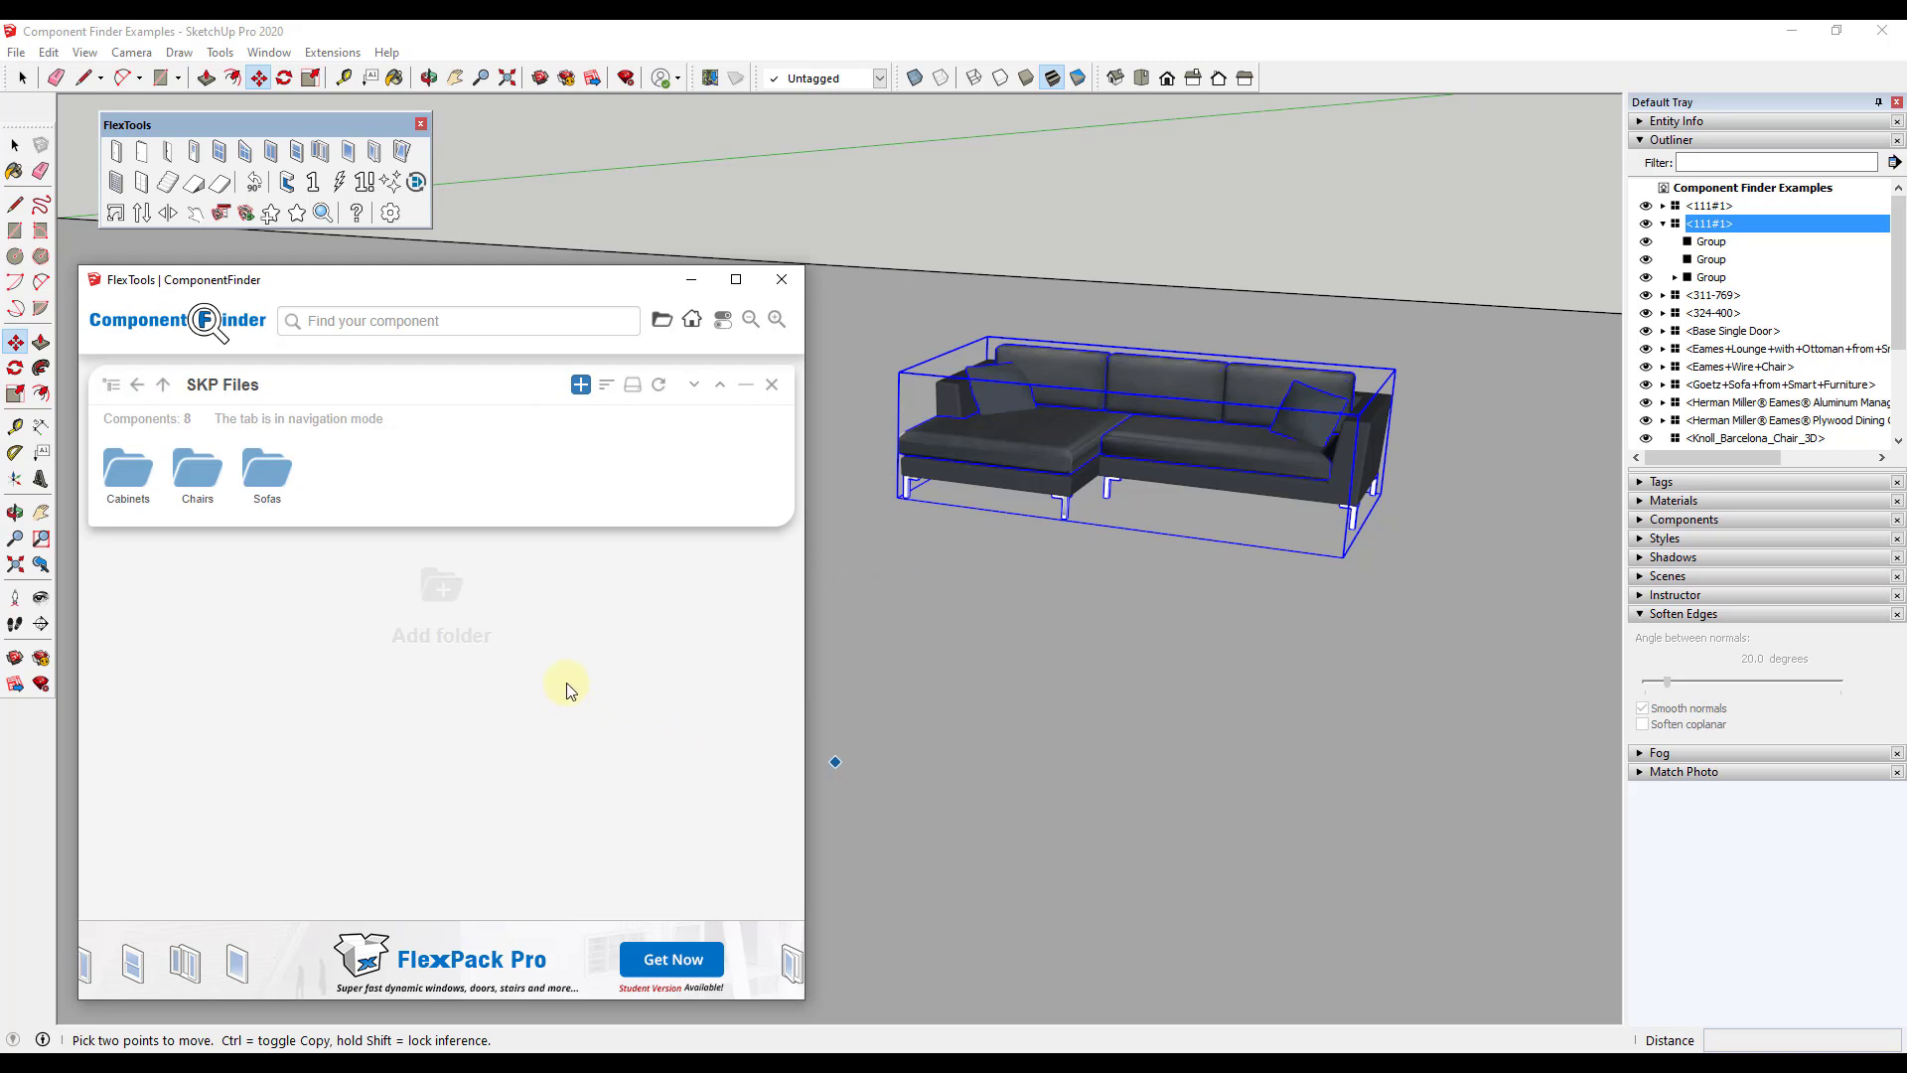
pyautogui.click(636, 387)
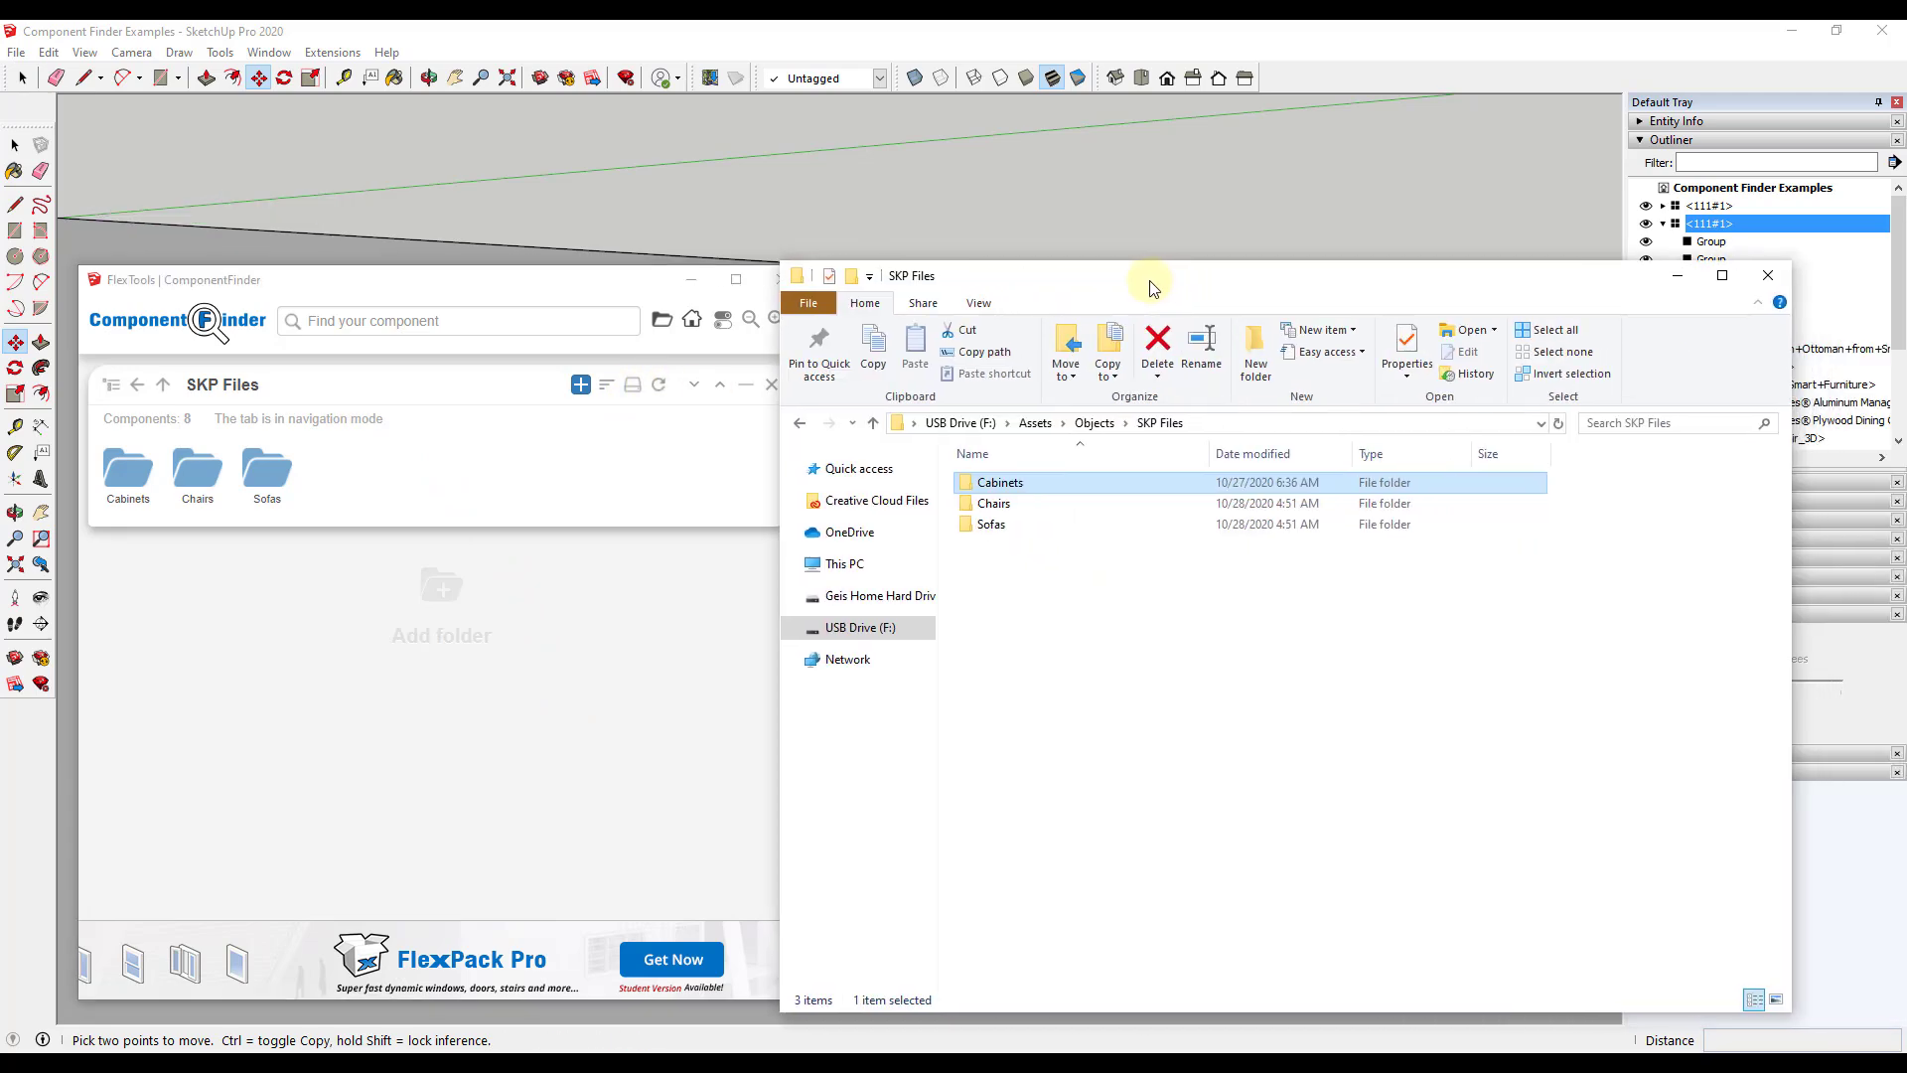
pyautogui.click(1765, 285)
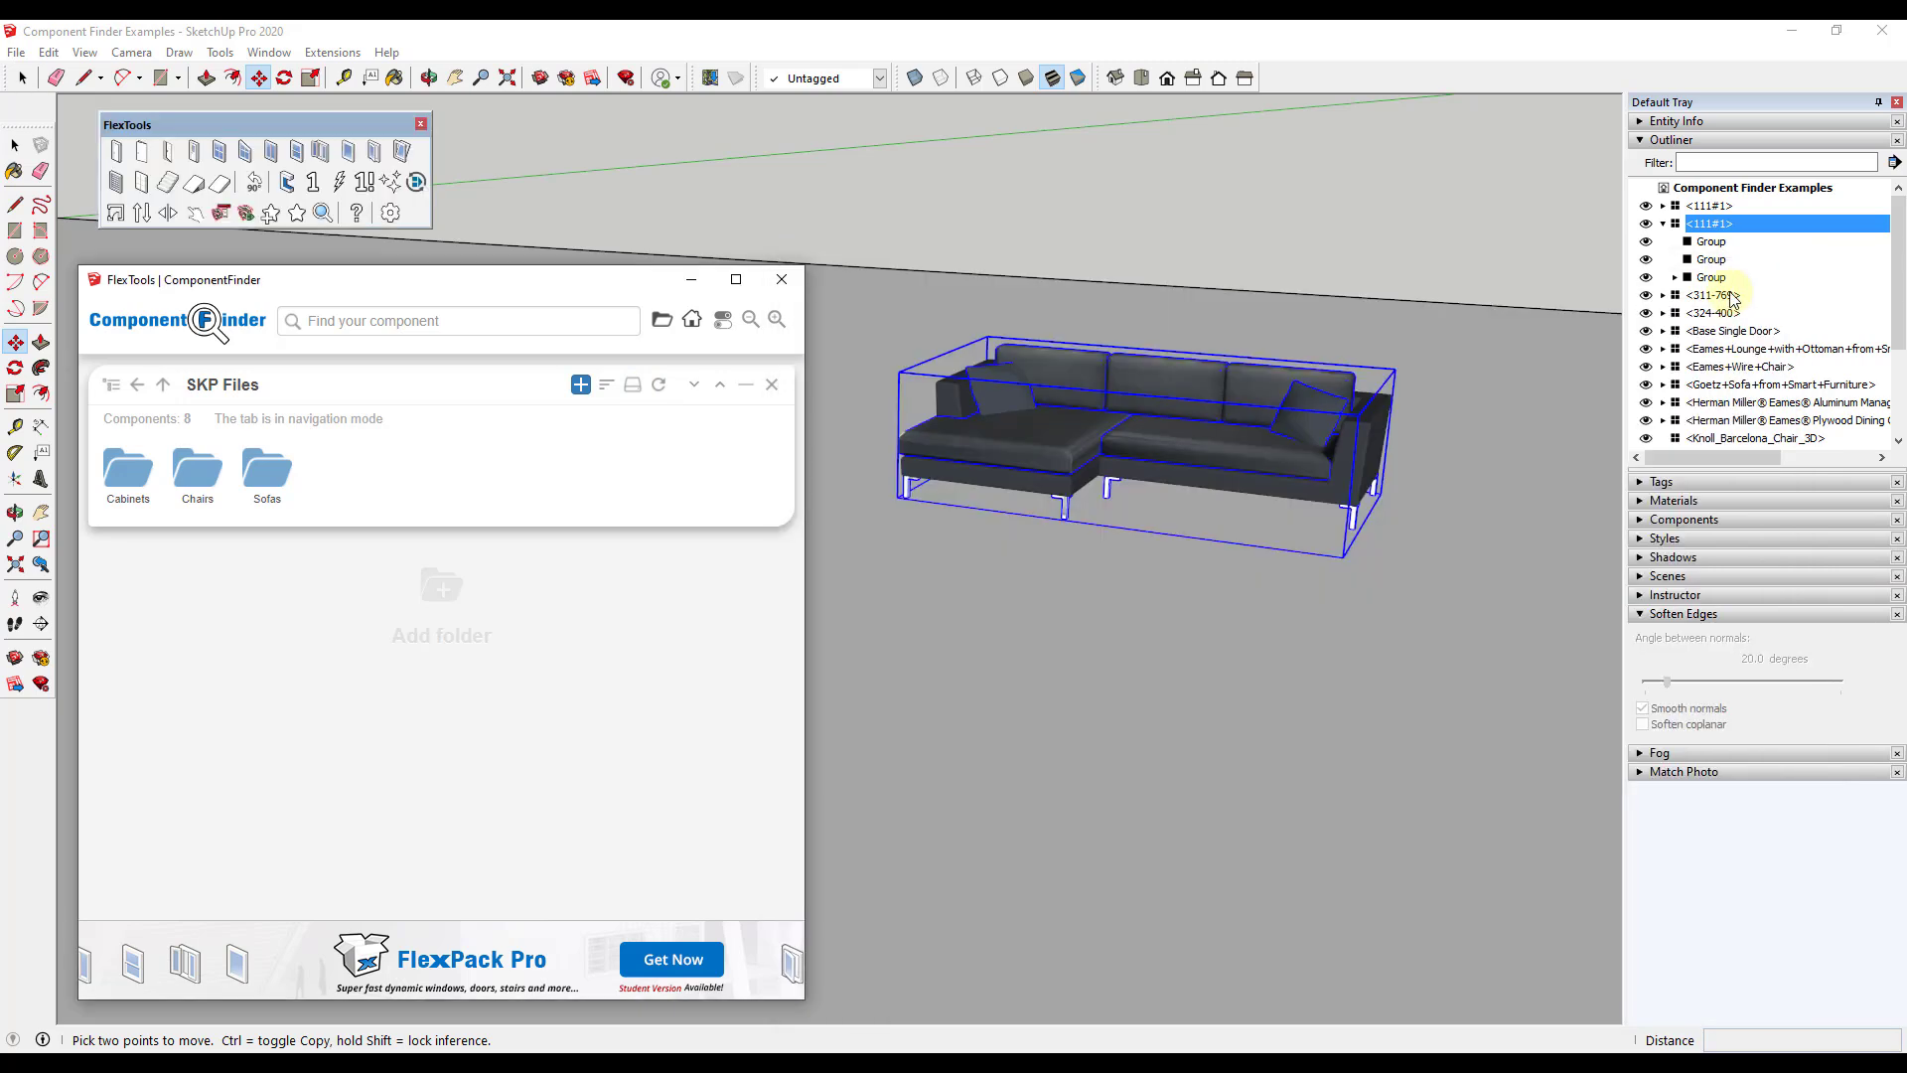
pyautogui.moveTo(1243, 559)
pyautogui.mouseDown(button='middle')
pyautogui.moveTo(1268, 604)
pyautogui.moveTo(1314, 484)
pyautogui.moveTo(1263, 527)
pyautogui.moveTo(1226, 471)
pyautogui.mouseUp(button='middle')
pyautogui.scroll(2, 1375, 545)
pyautogui.scroll(3, 1374, 545)
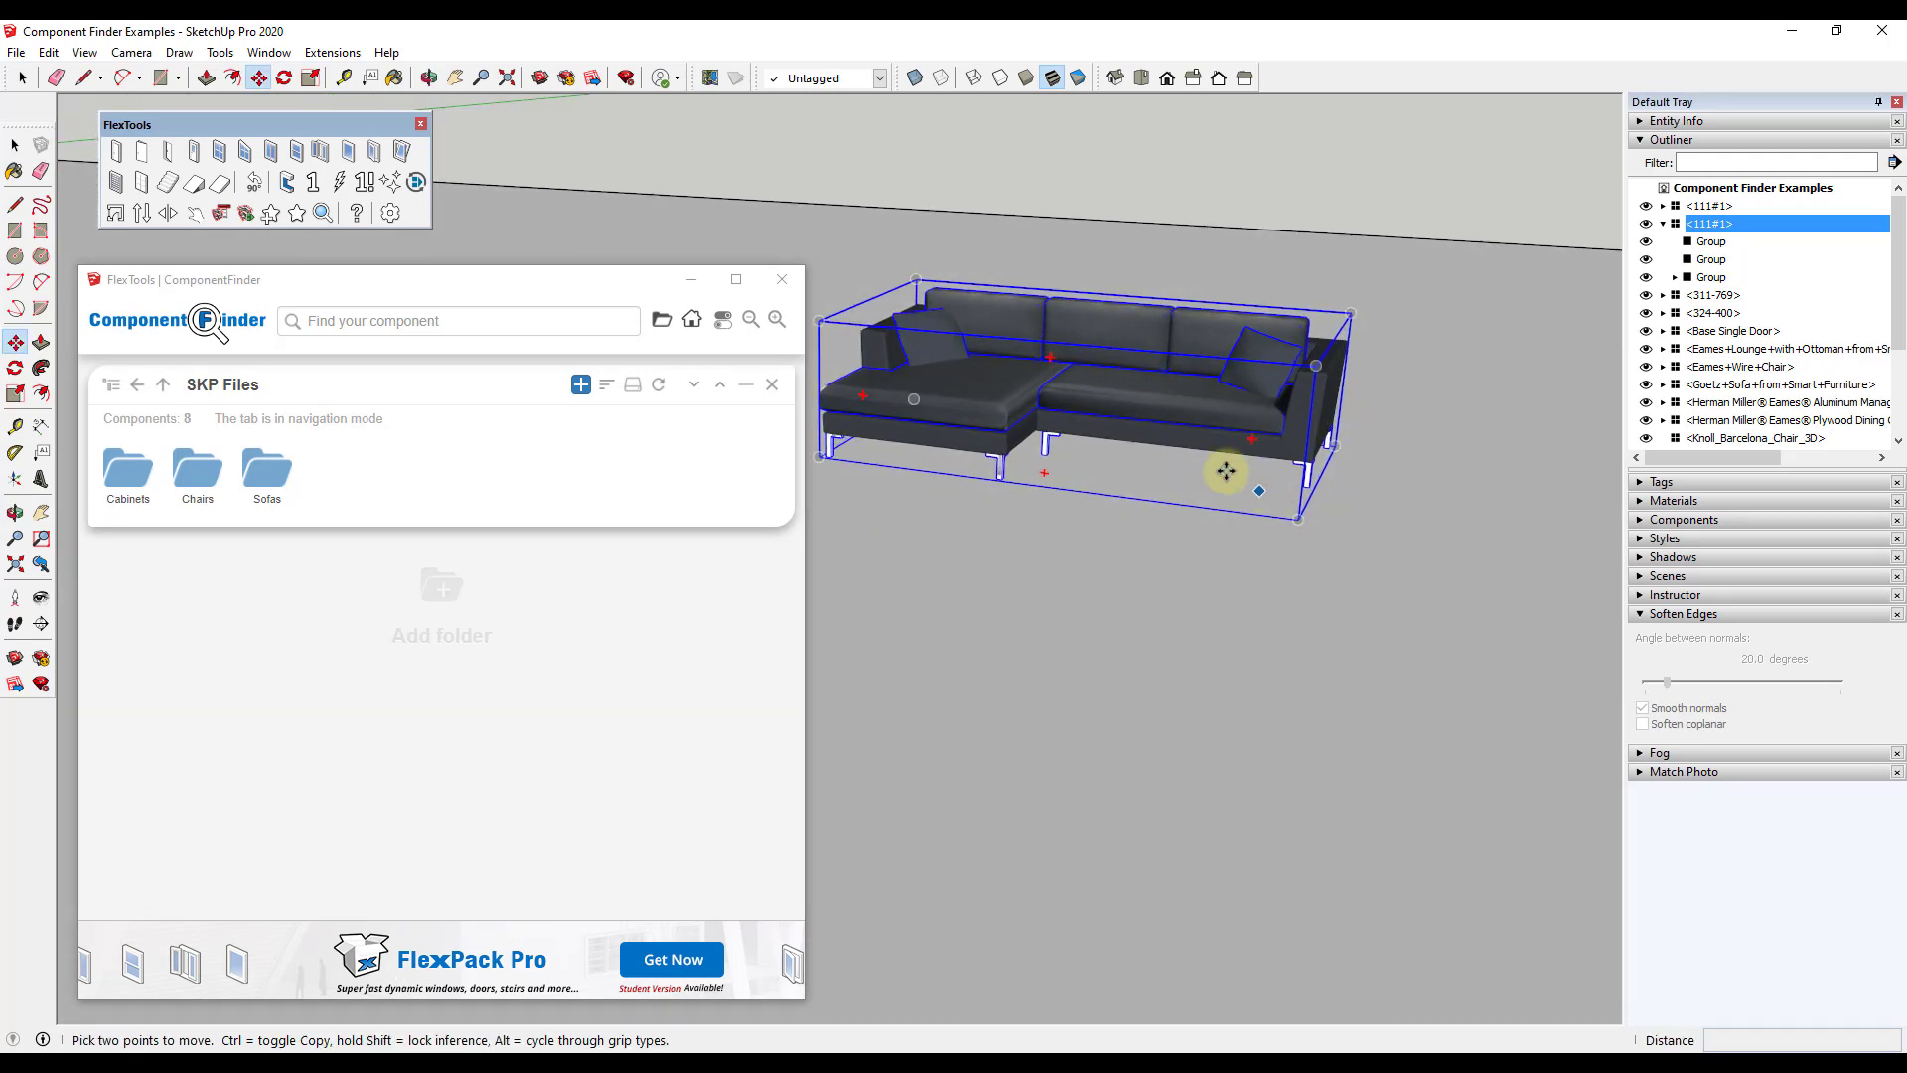
# Open Cabinets > Upper in ComponentFinder and enlarge the thumbnails one step
pyautogui.click(722, 323)
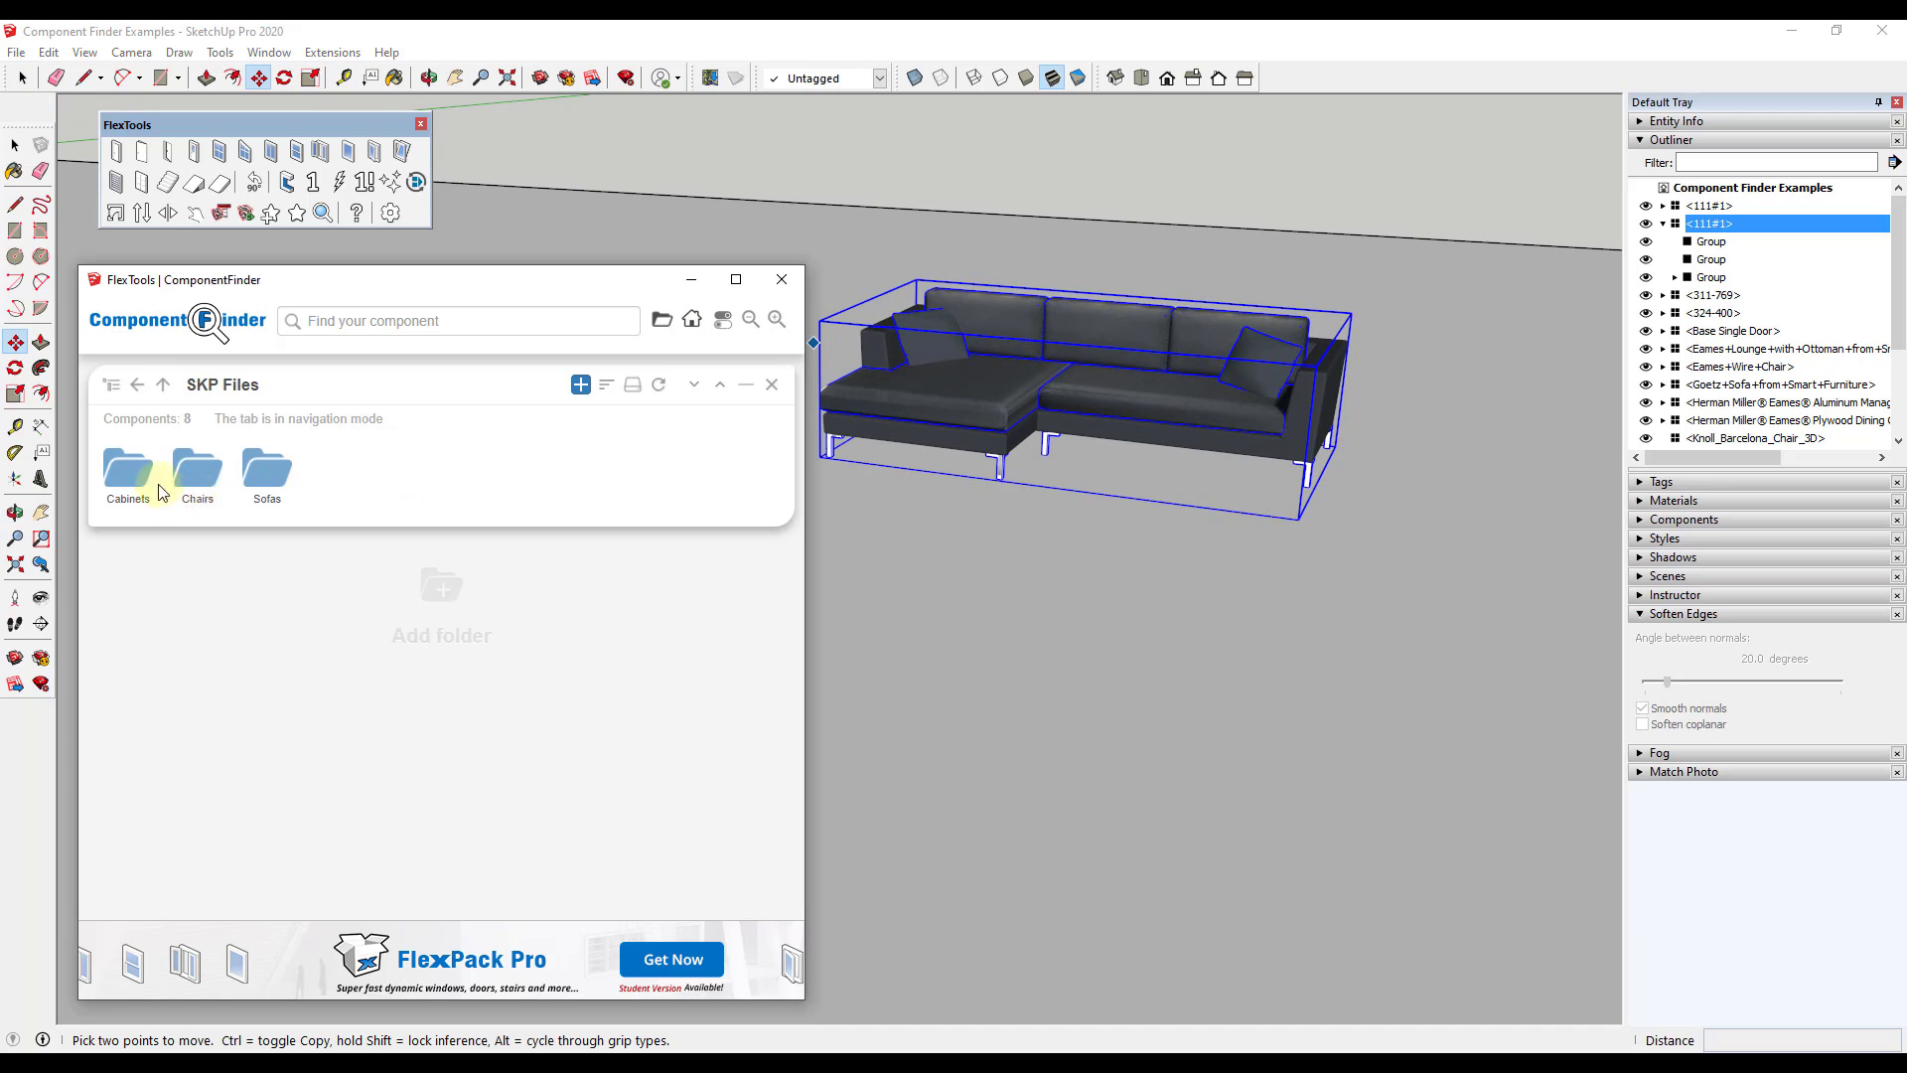
pyautogui.doubleClick(132, 475)
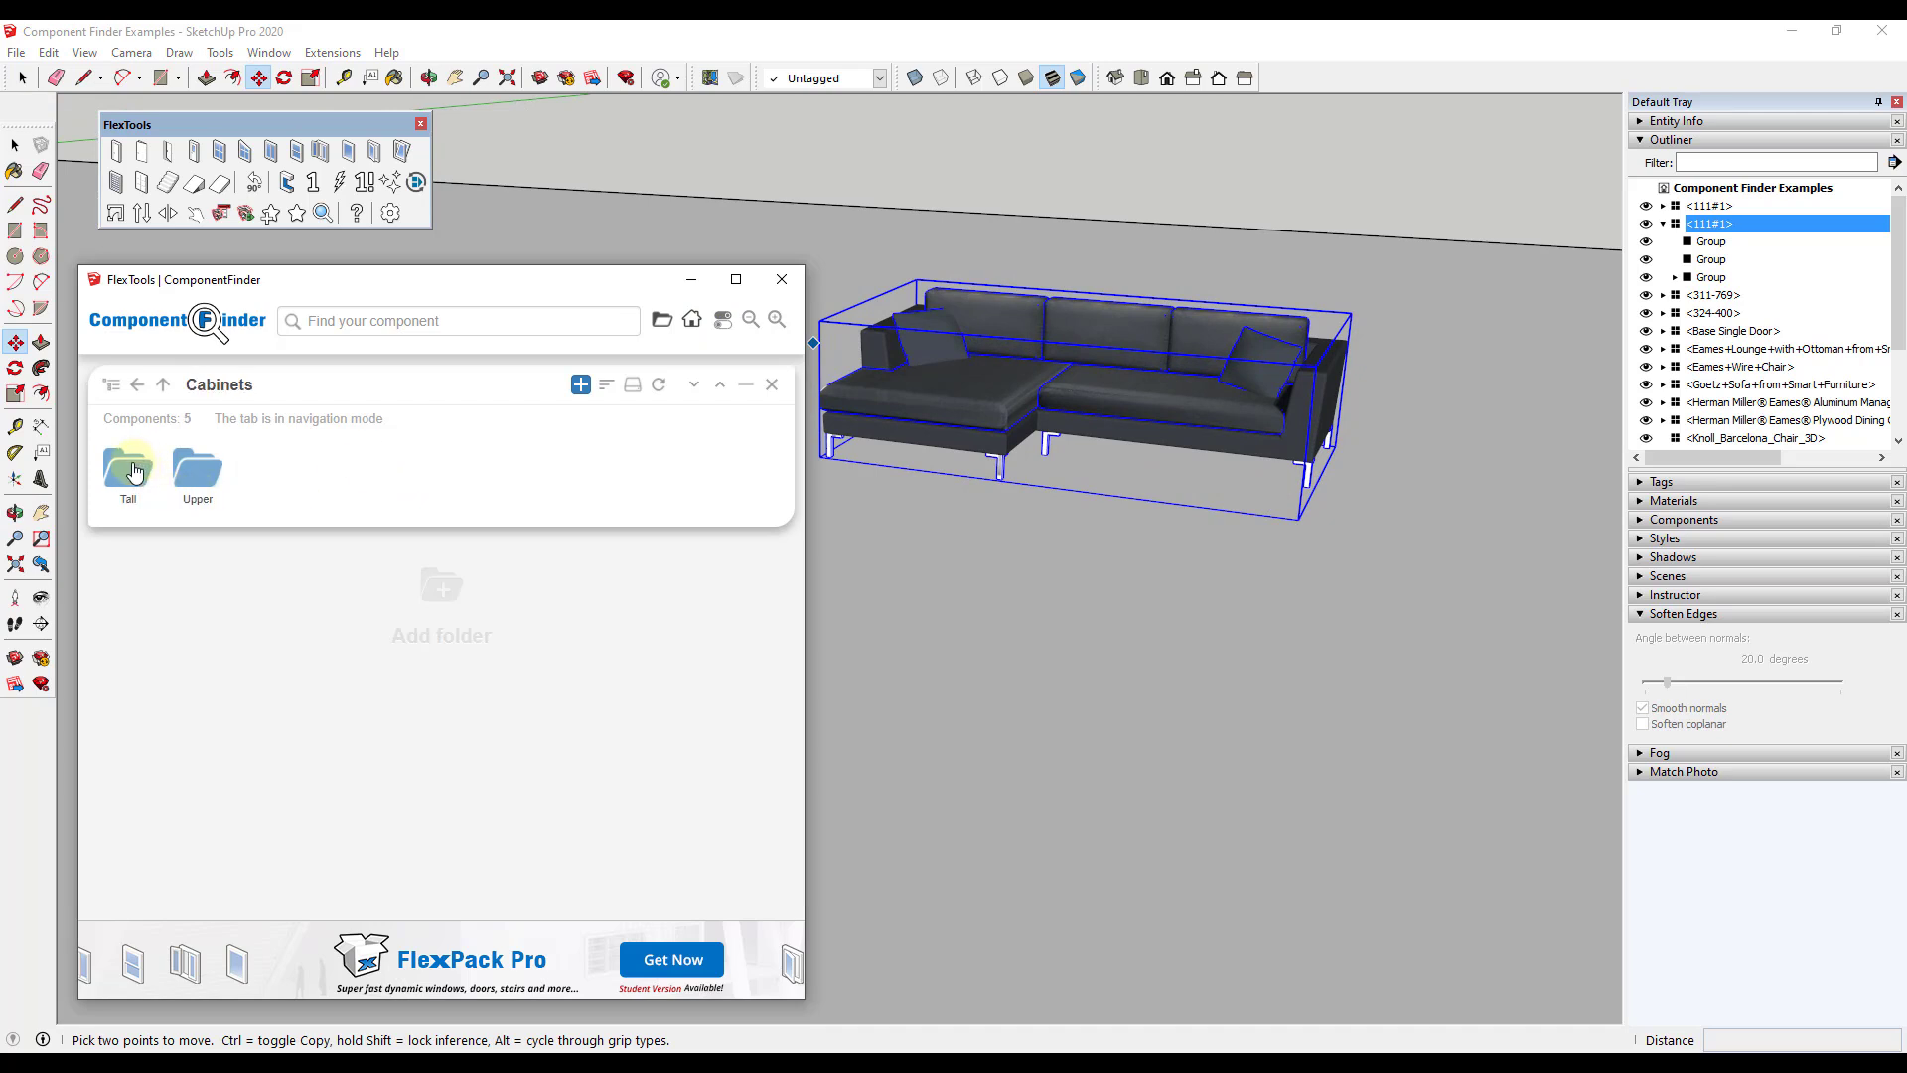
pyautogui.doubleClick(197, 469)
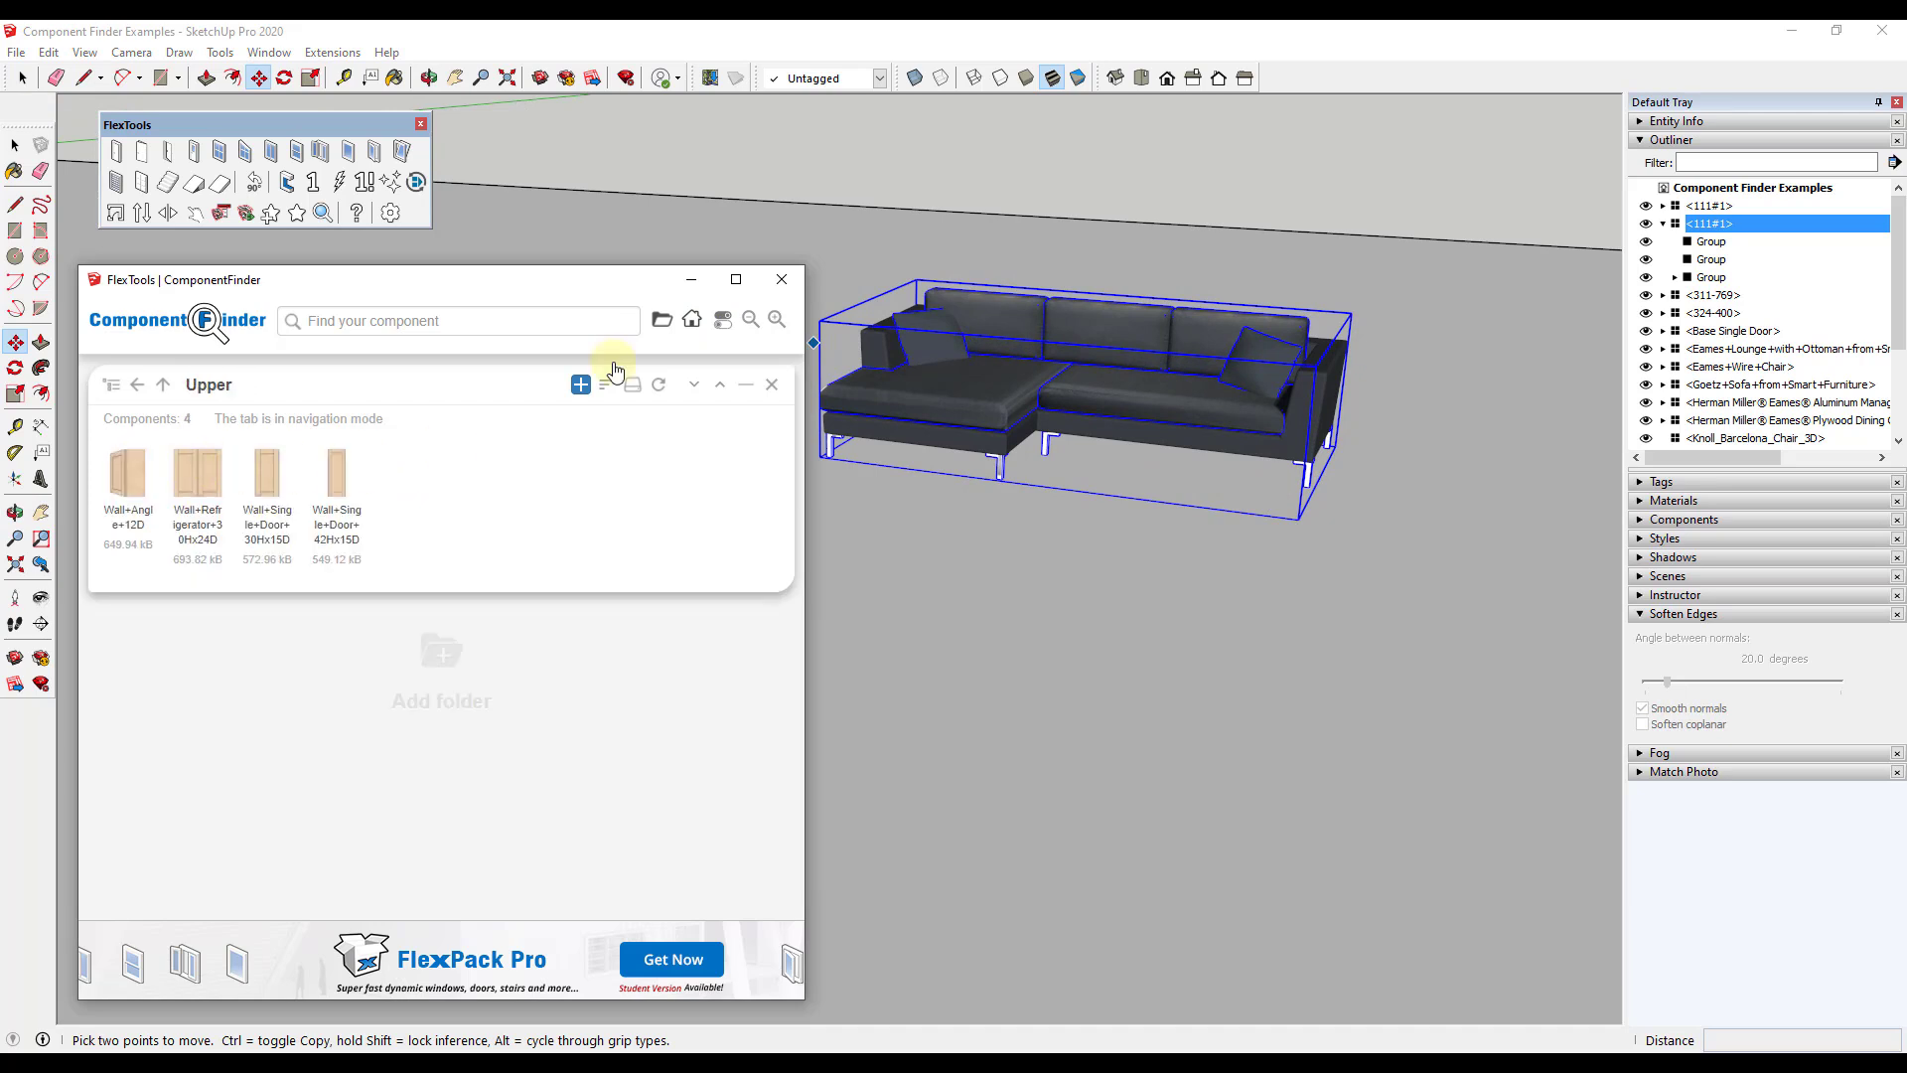
pyautogui.click(775, 324)
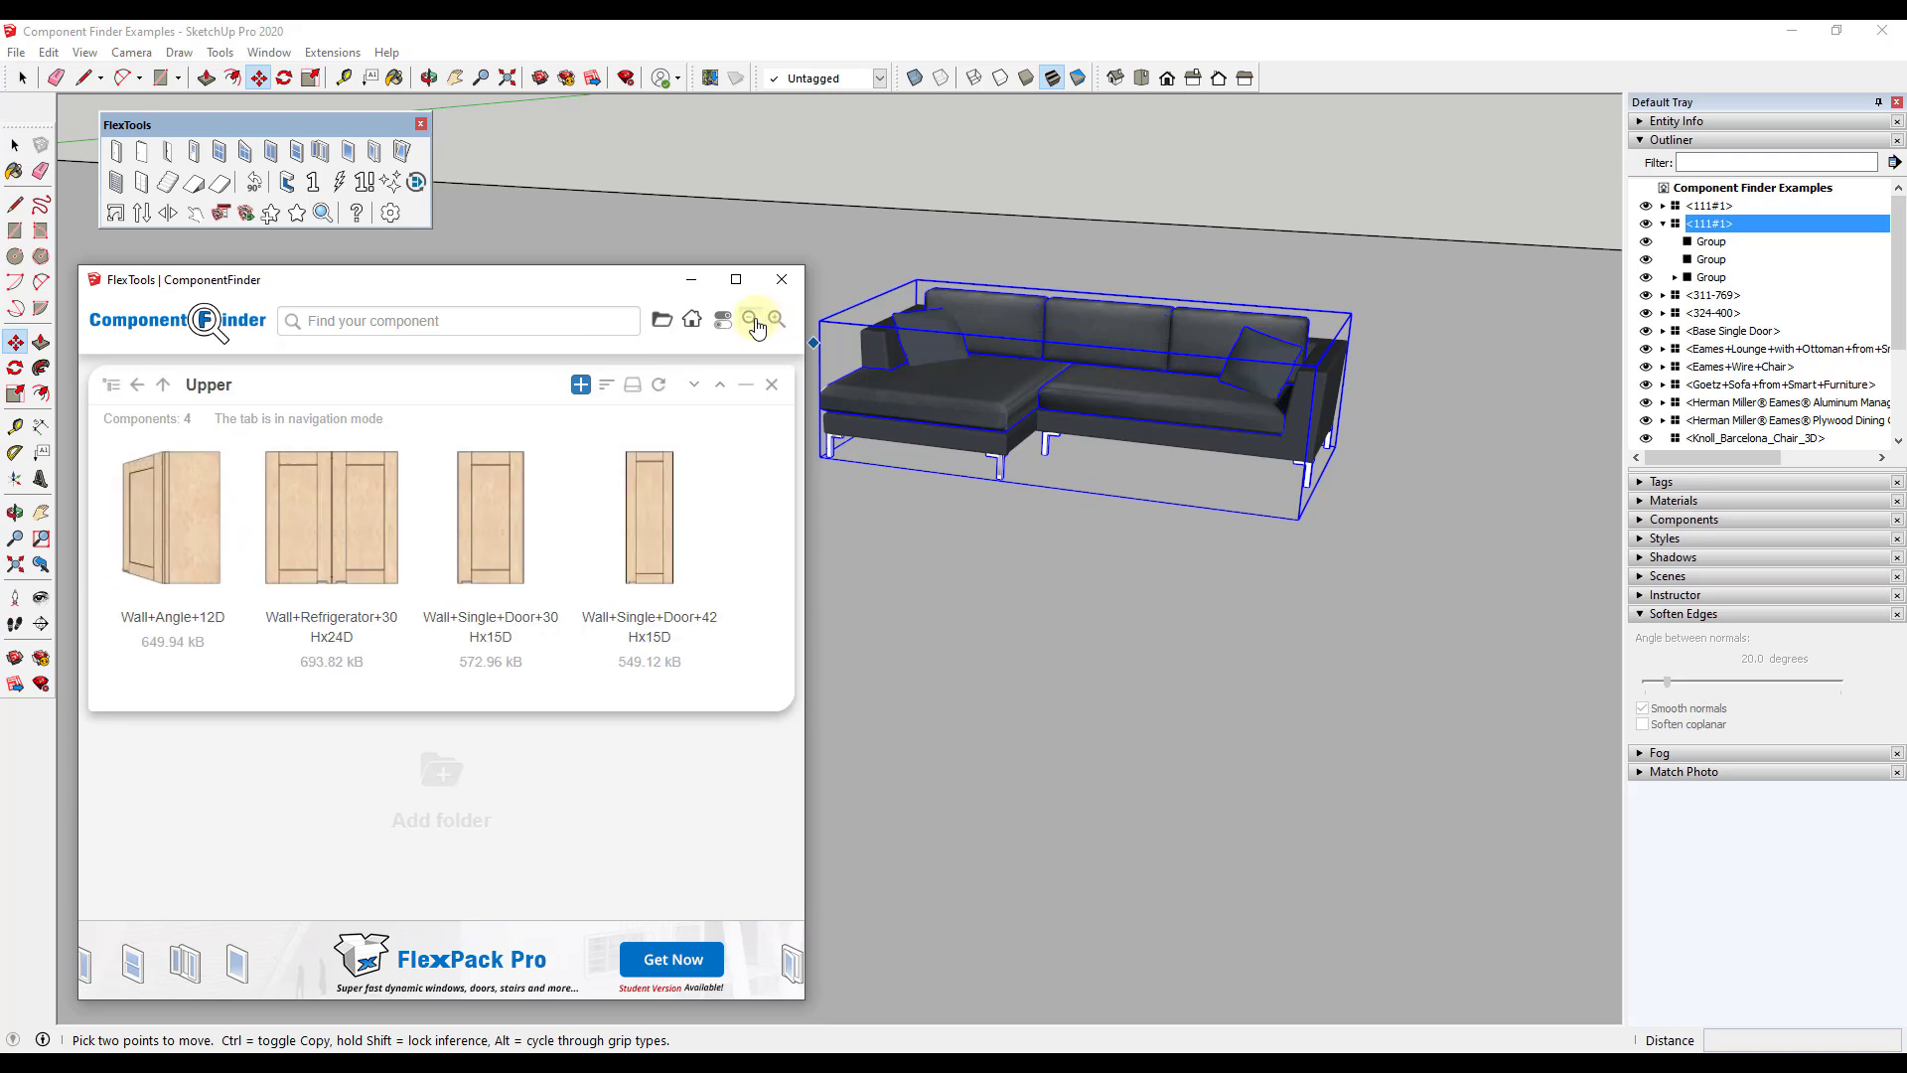
pyautogui.click(751, 320)
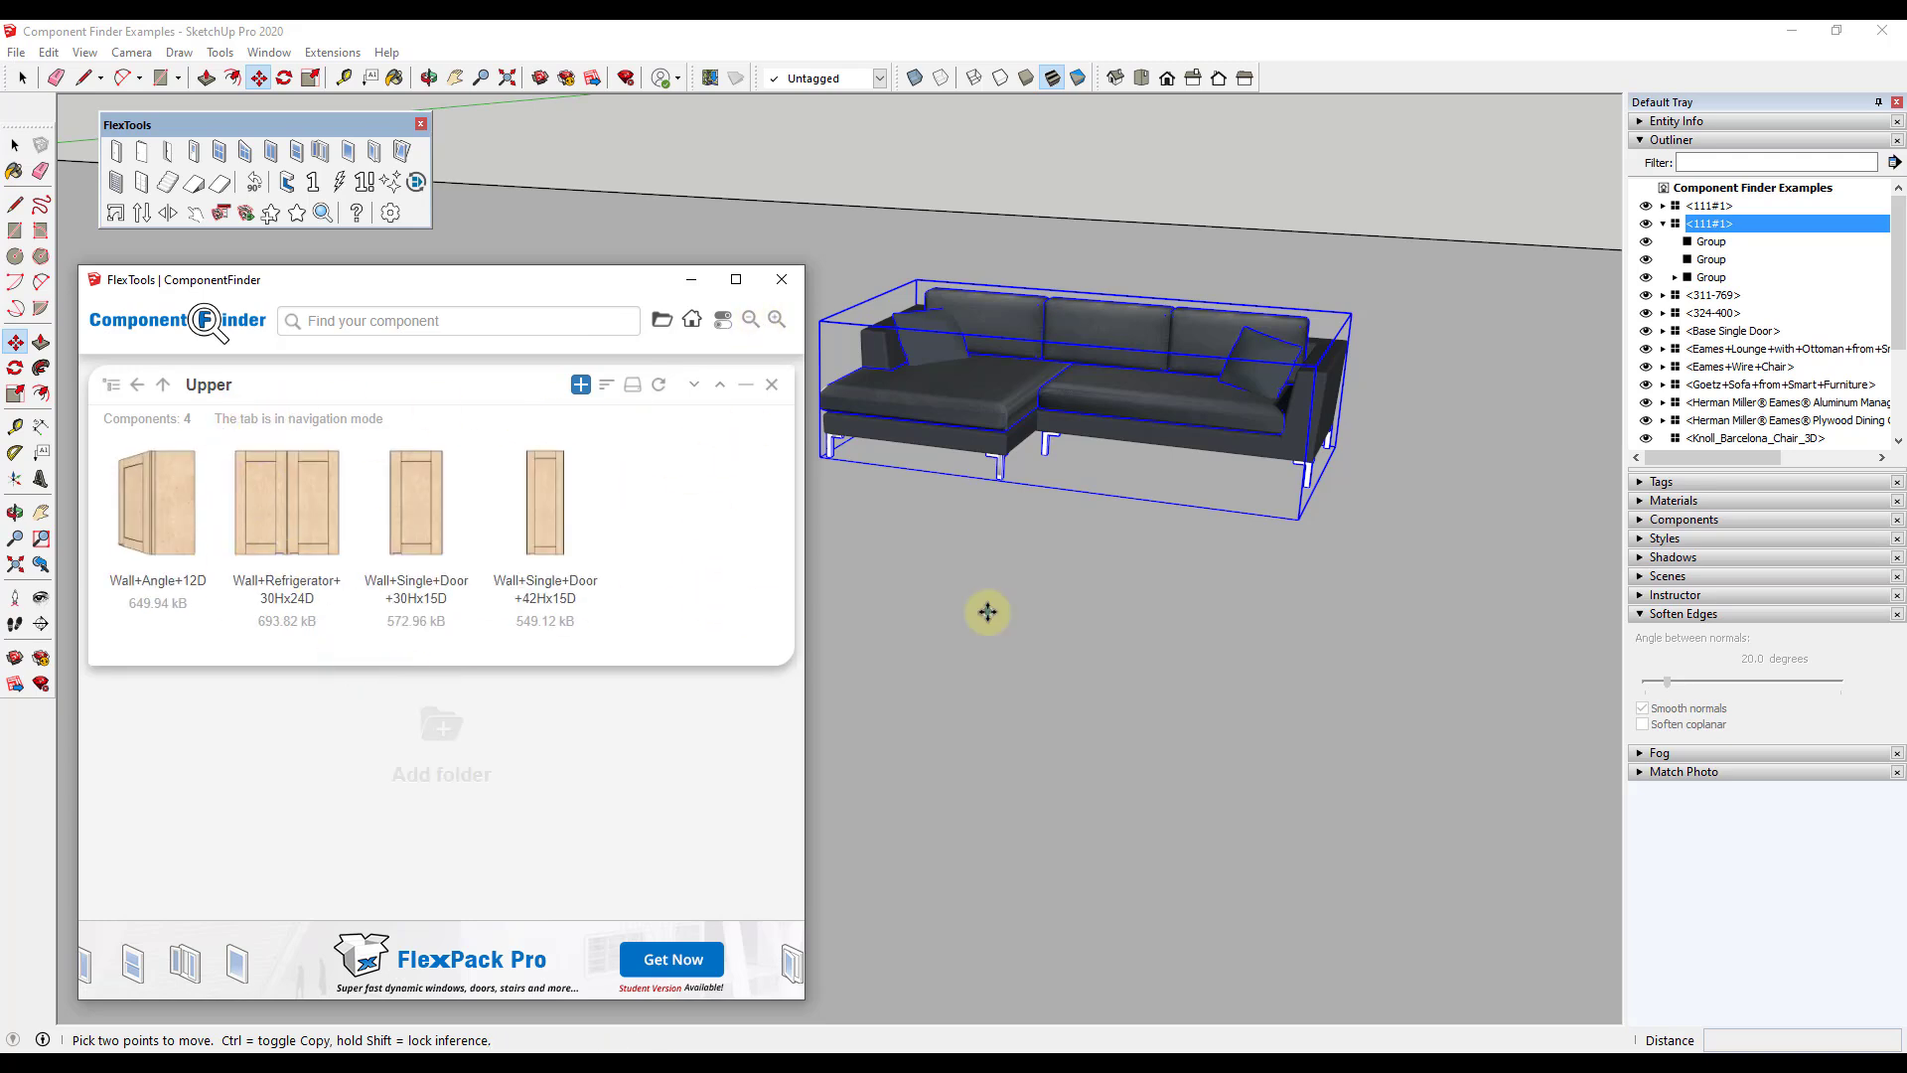
pyautogui.scroll(-2, 1481, 622)
pyautogui.scroll(-2, 1269, 540)
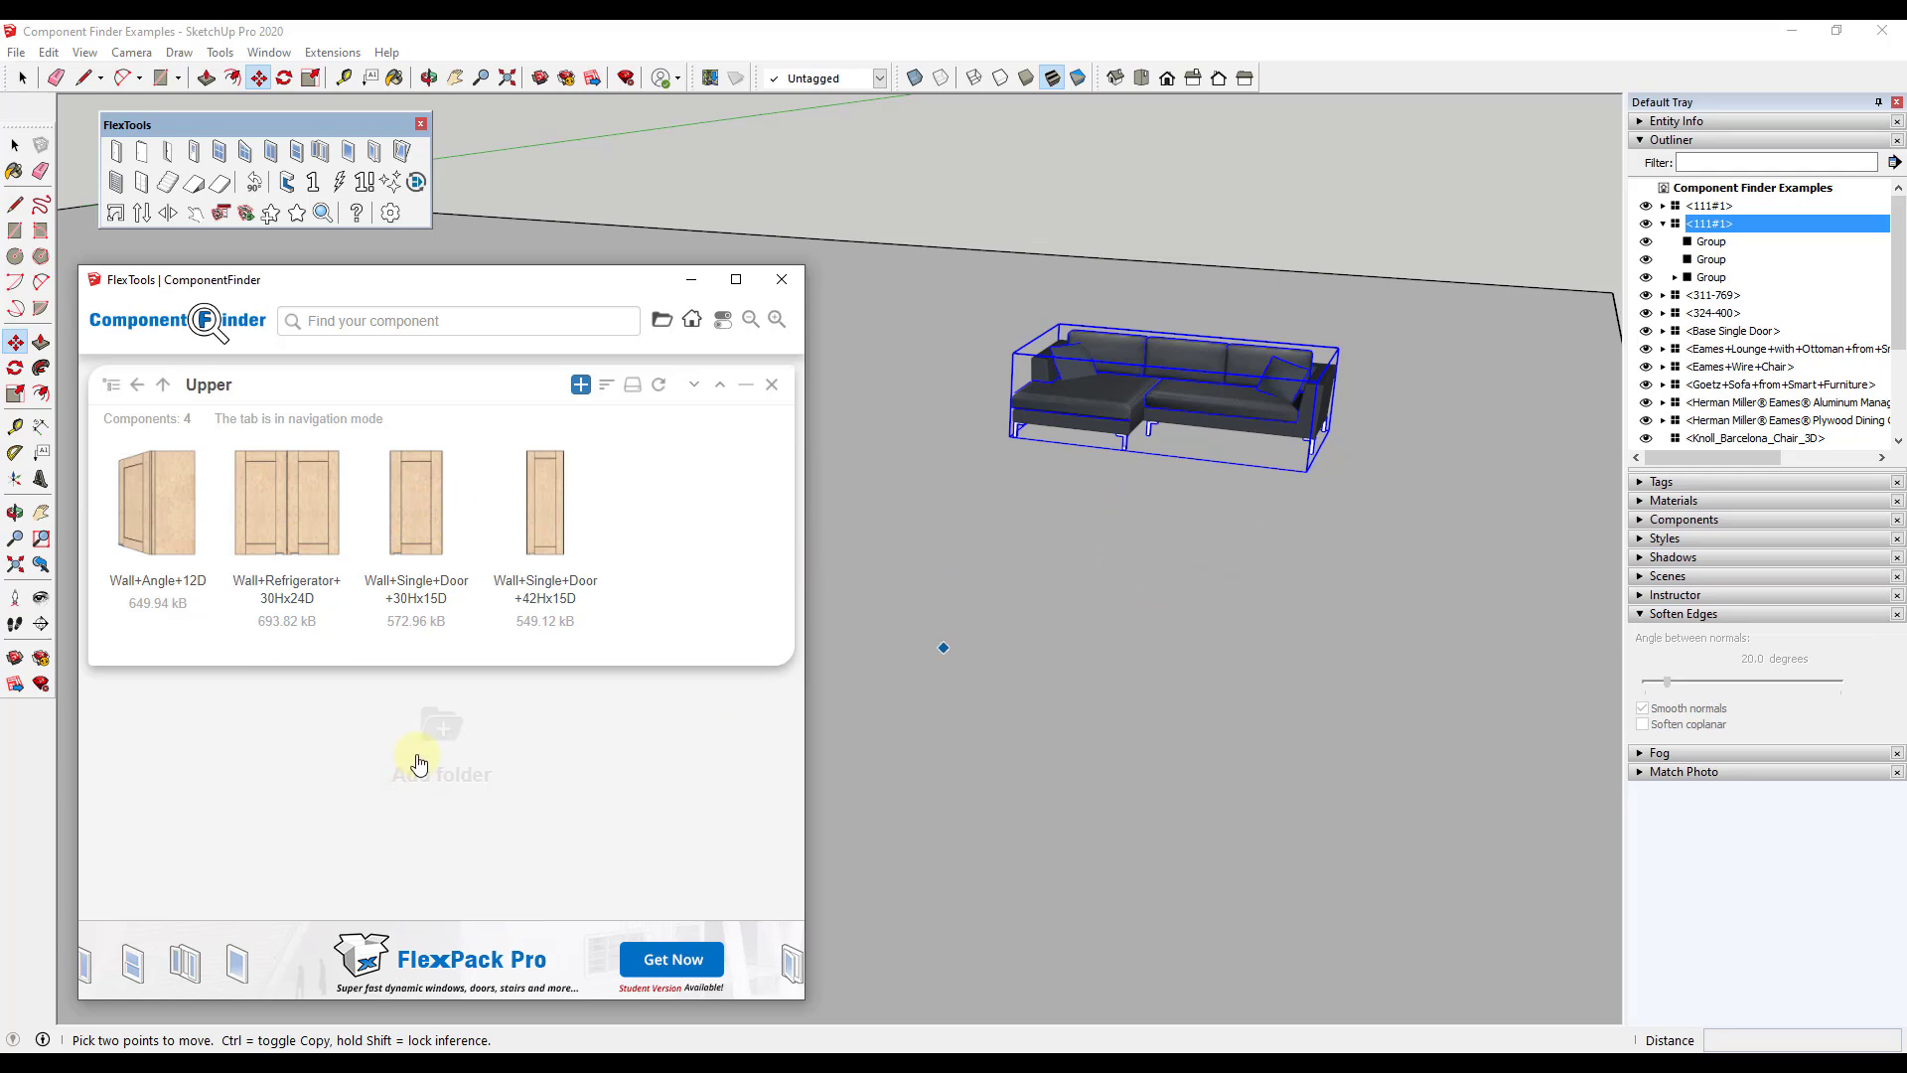
# Add an SKP Files tab in subfolder navigation mode and open its Sofas folder
pyautogui.click(443, 733)
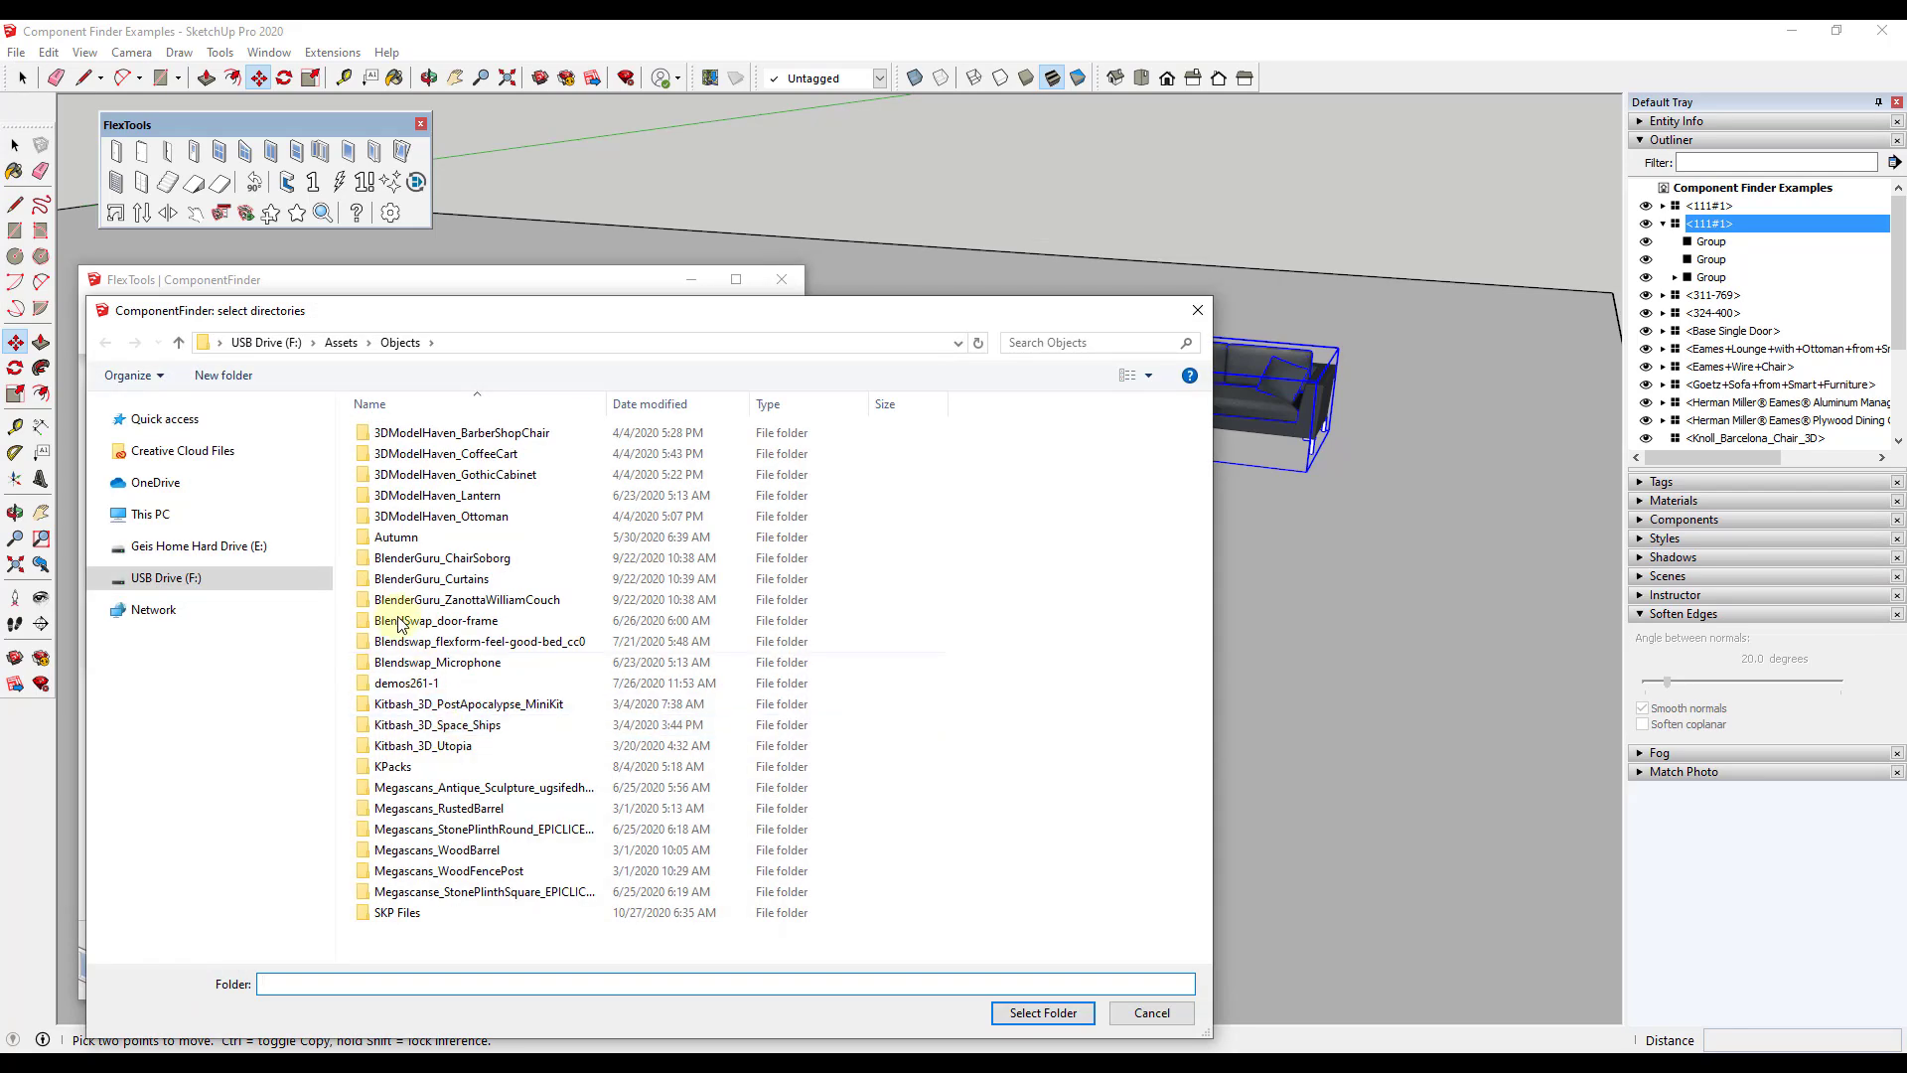
pyautogui.click(397, 914)
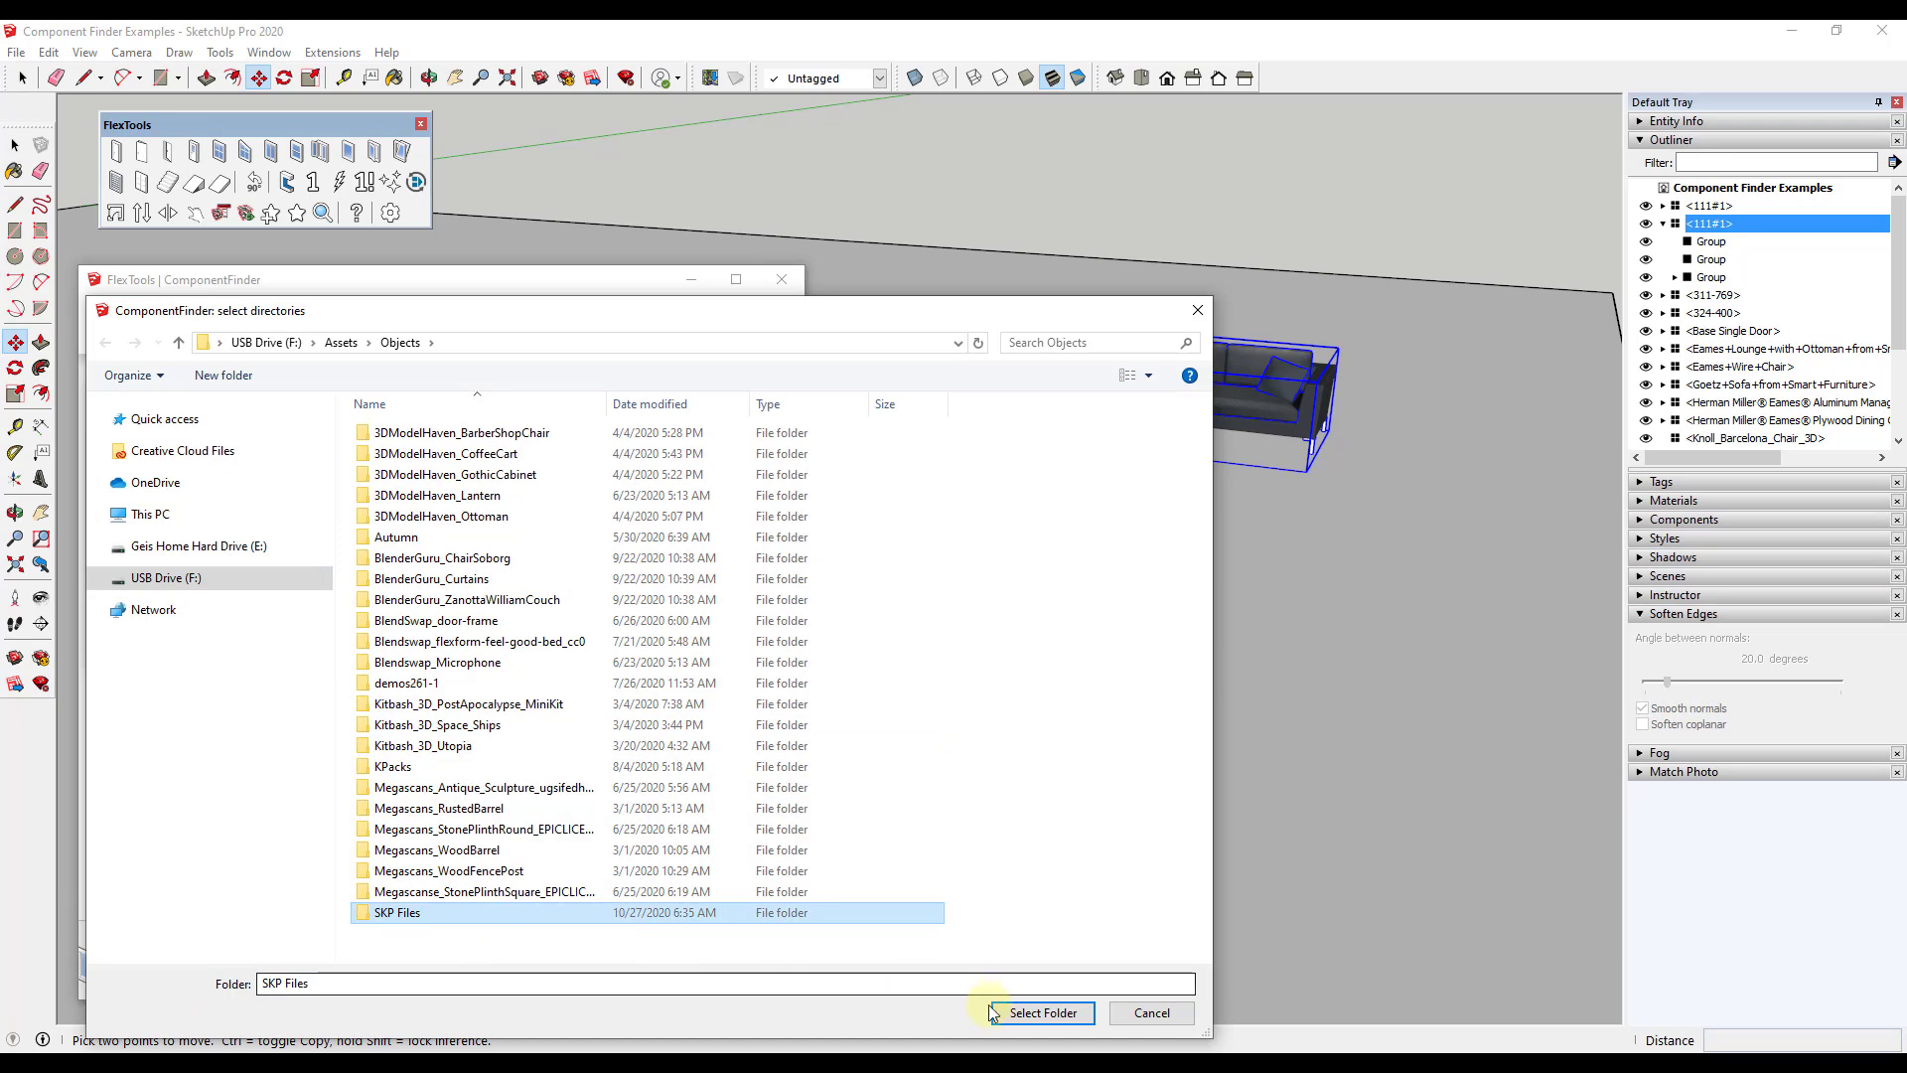
pyautogui.click(1023, 1011)
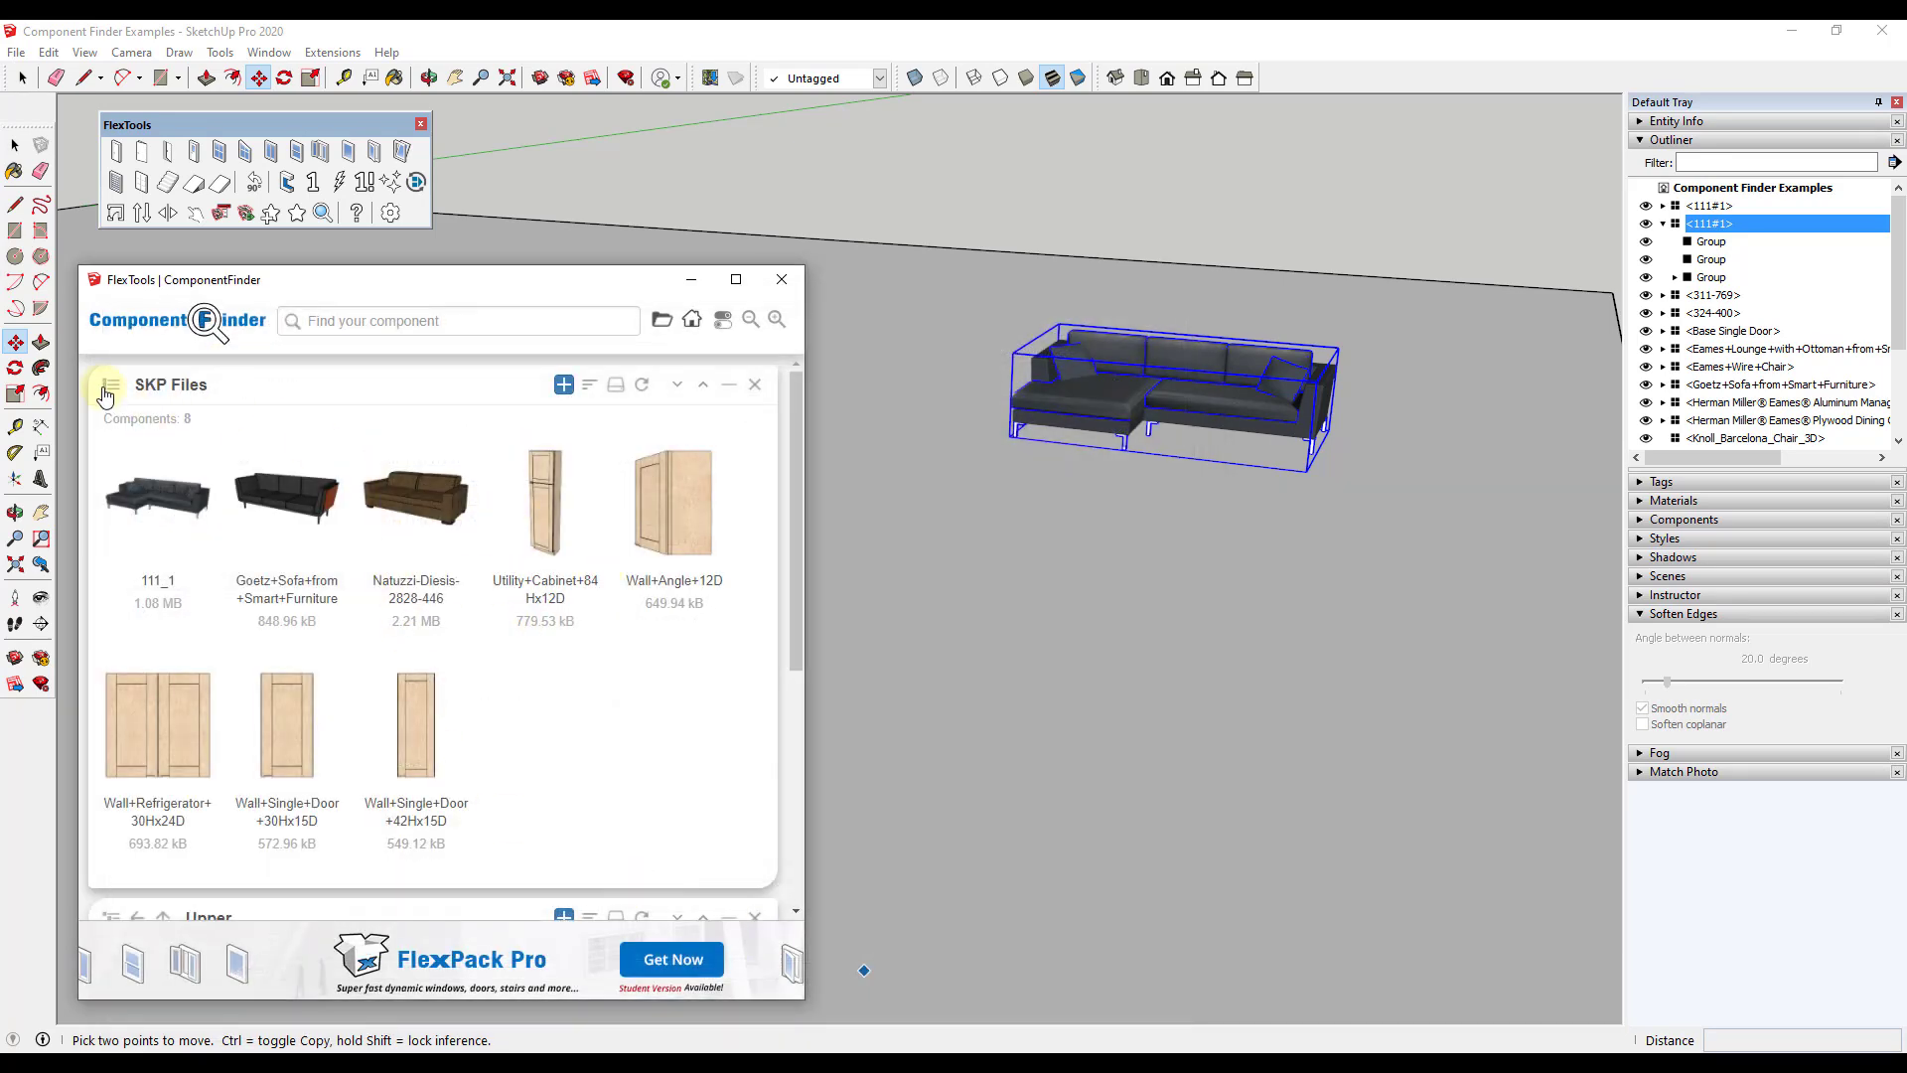
pyautogui.click(106, 390)
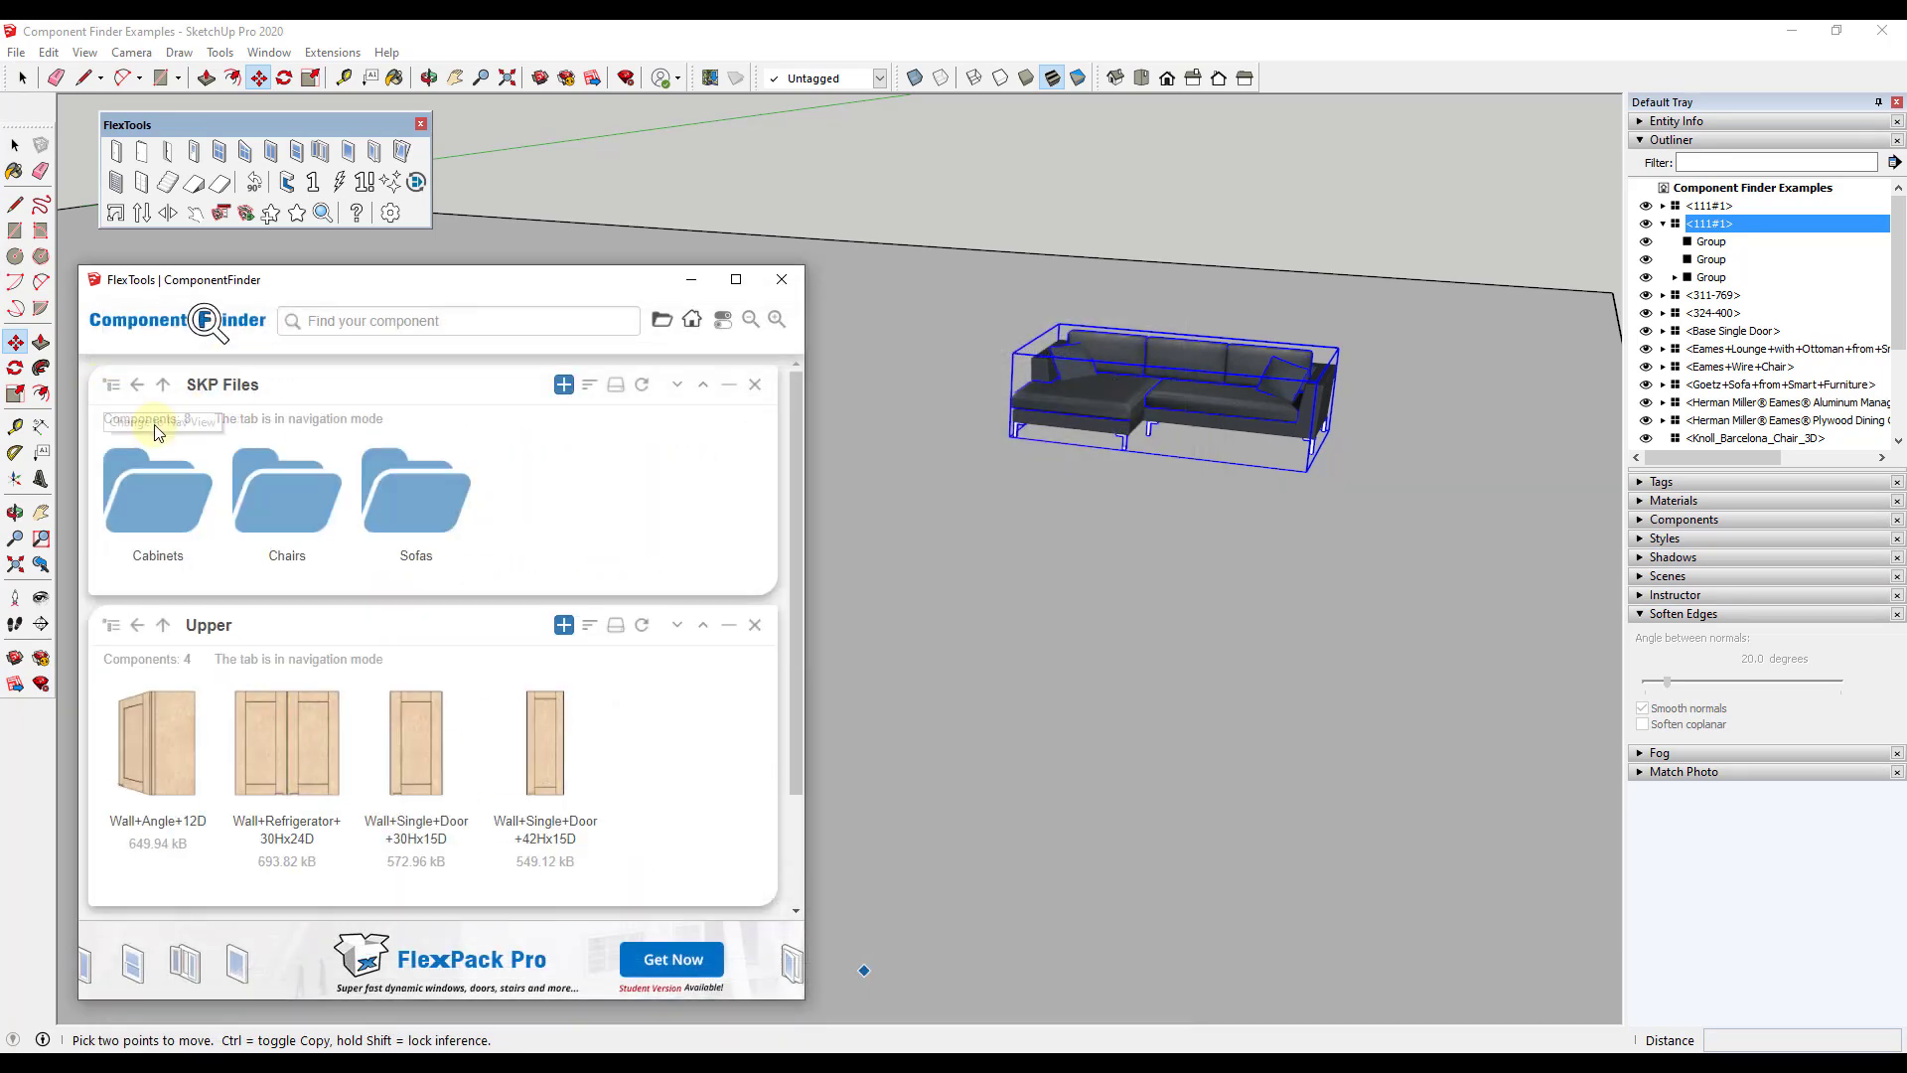
pyautogui.click(749, 322)
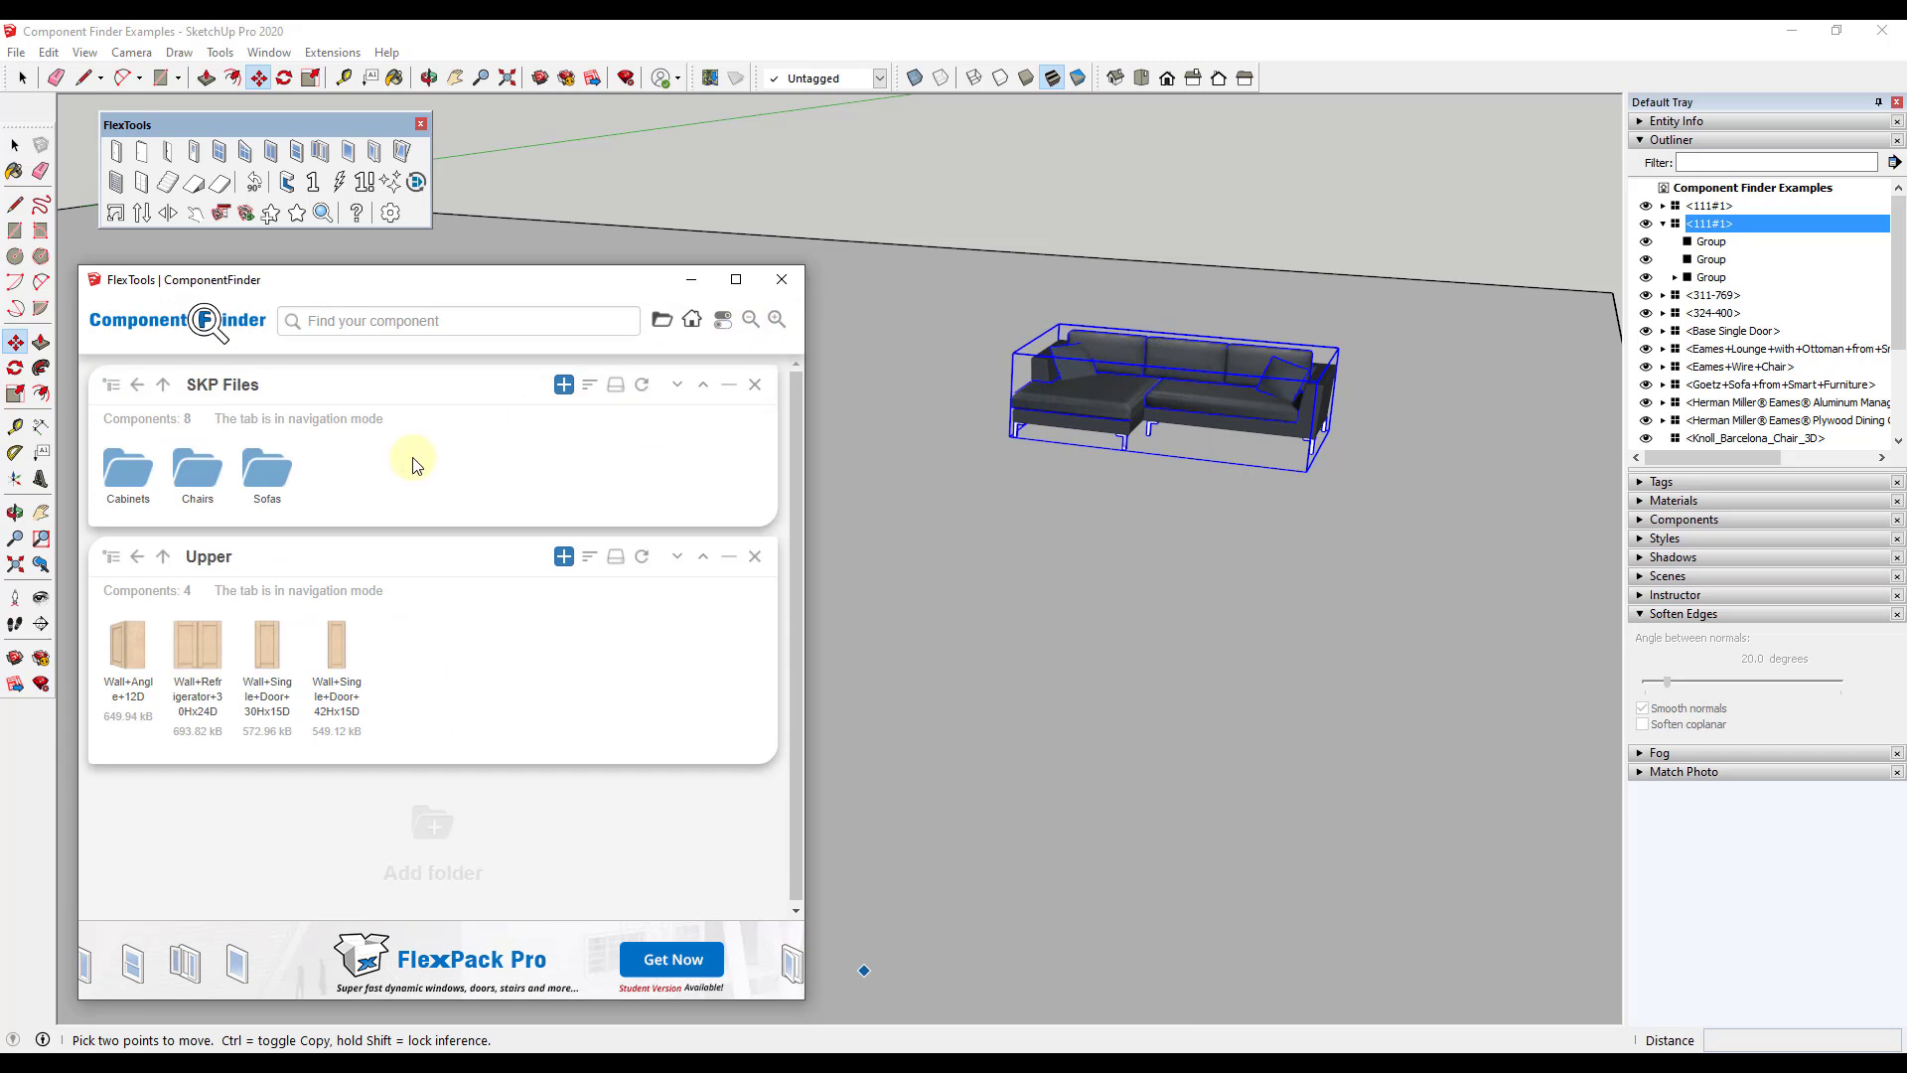
pyautogui.click(267, 469)
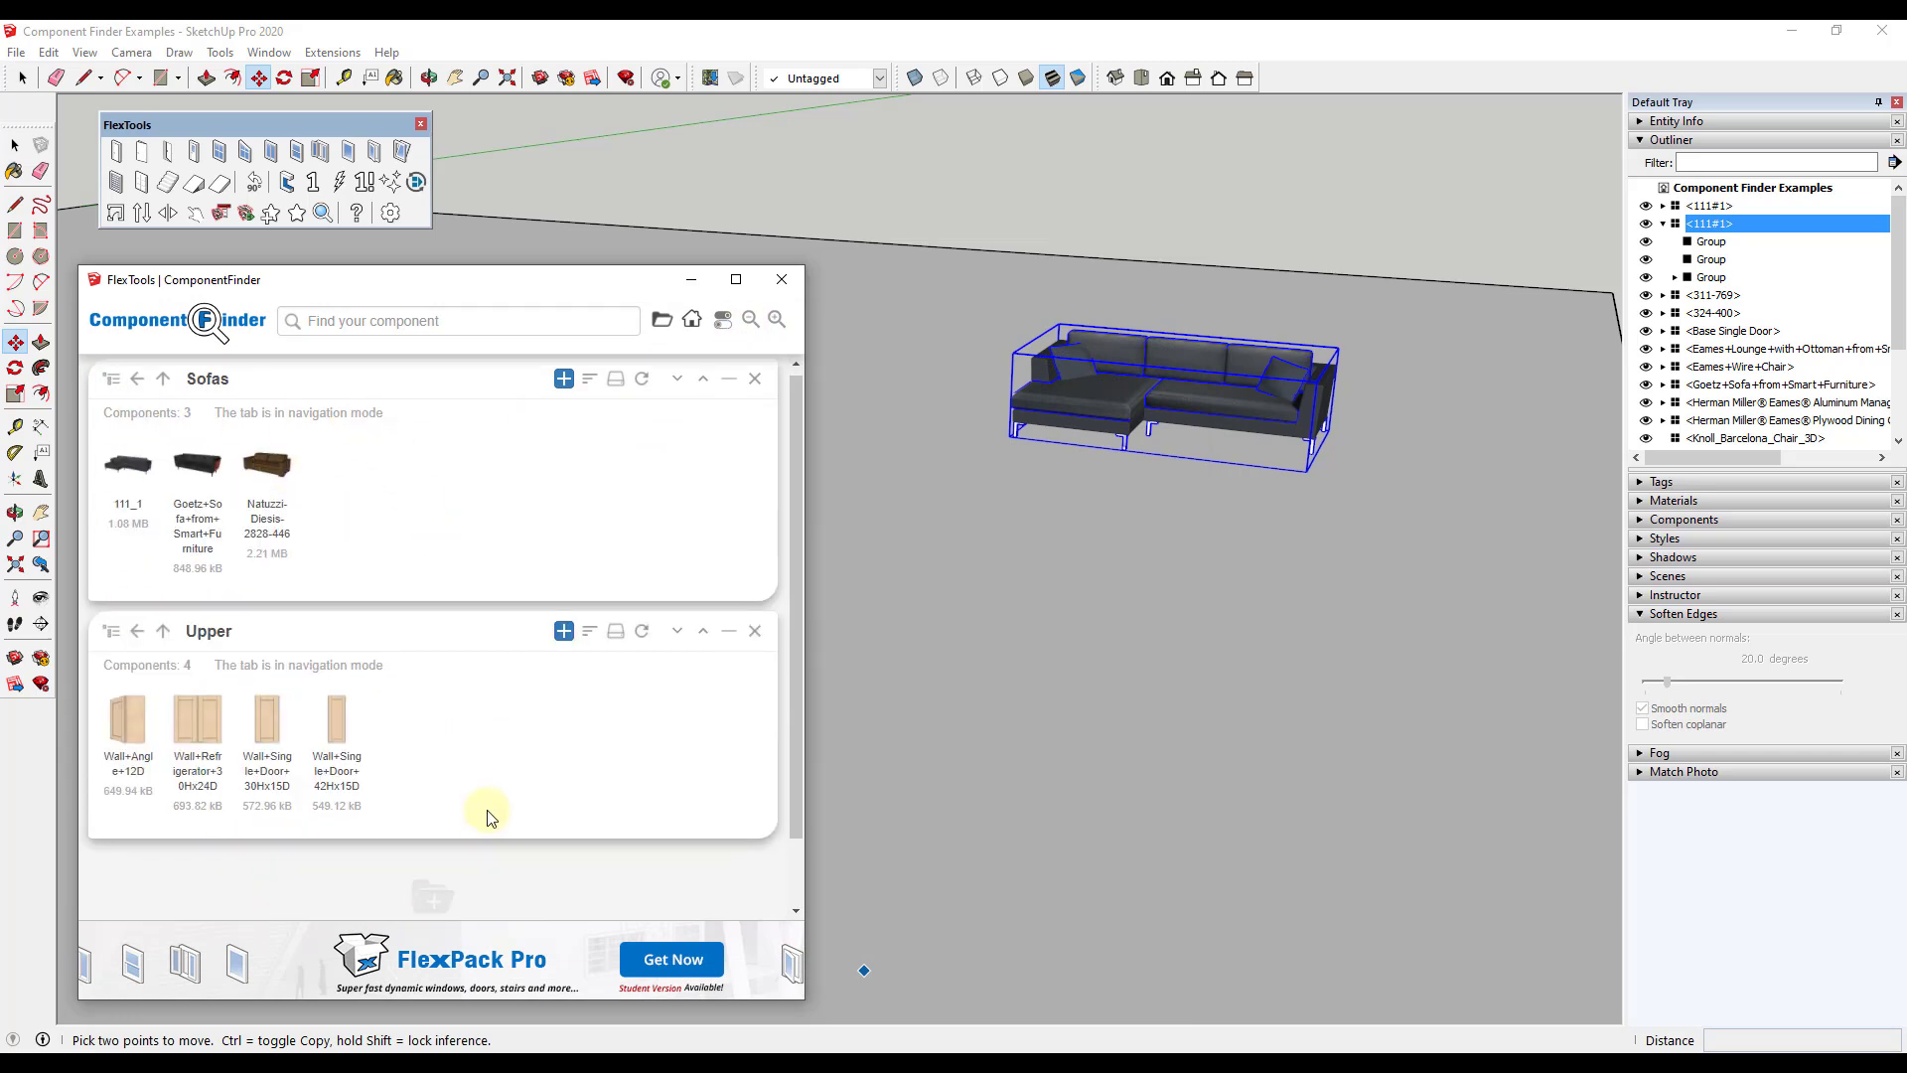
pyautogui.scroll(-1, 477, 824)
pyautogui.scroll(1, 414, 706)
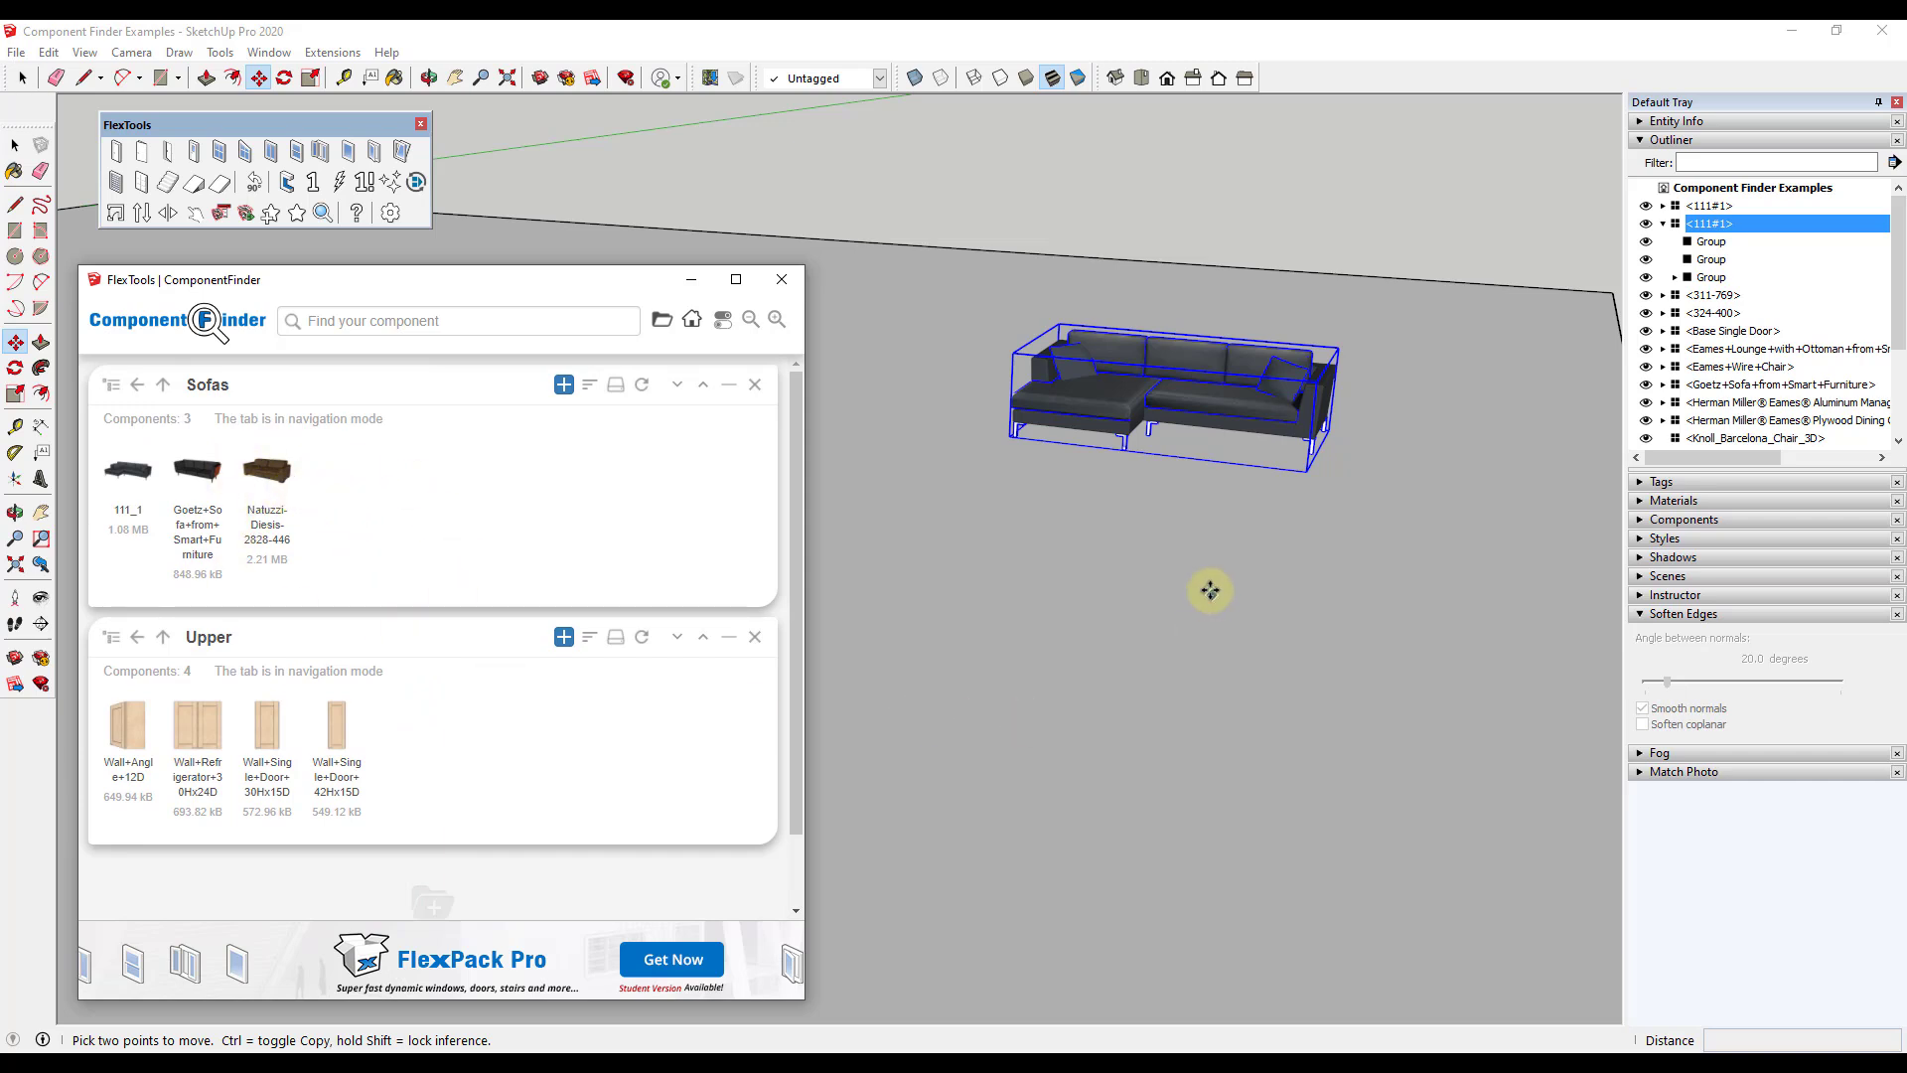
# Move ComponentFinder aside and orbit and zoom the view onto the chairs
pyautogui.moveTo(1209, 587)
pyautogui.mouseDown(button='middle')
pyautogui.moveTo(1355, 524)
pyautogui.moveTo(1149, 519)
pyautogui.mouseUp(button='middle')
pyautogui.moveTo(519, 290); pyautogui.dragTo(1295, 254)
pyautogui.scroll(-3, 286, 477)
pyautogui.scroll(2, 395, 482)
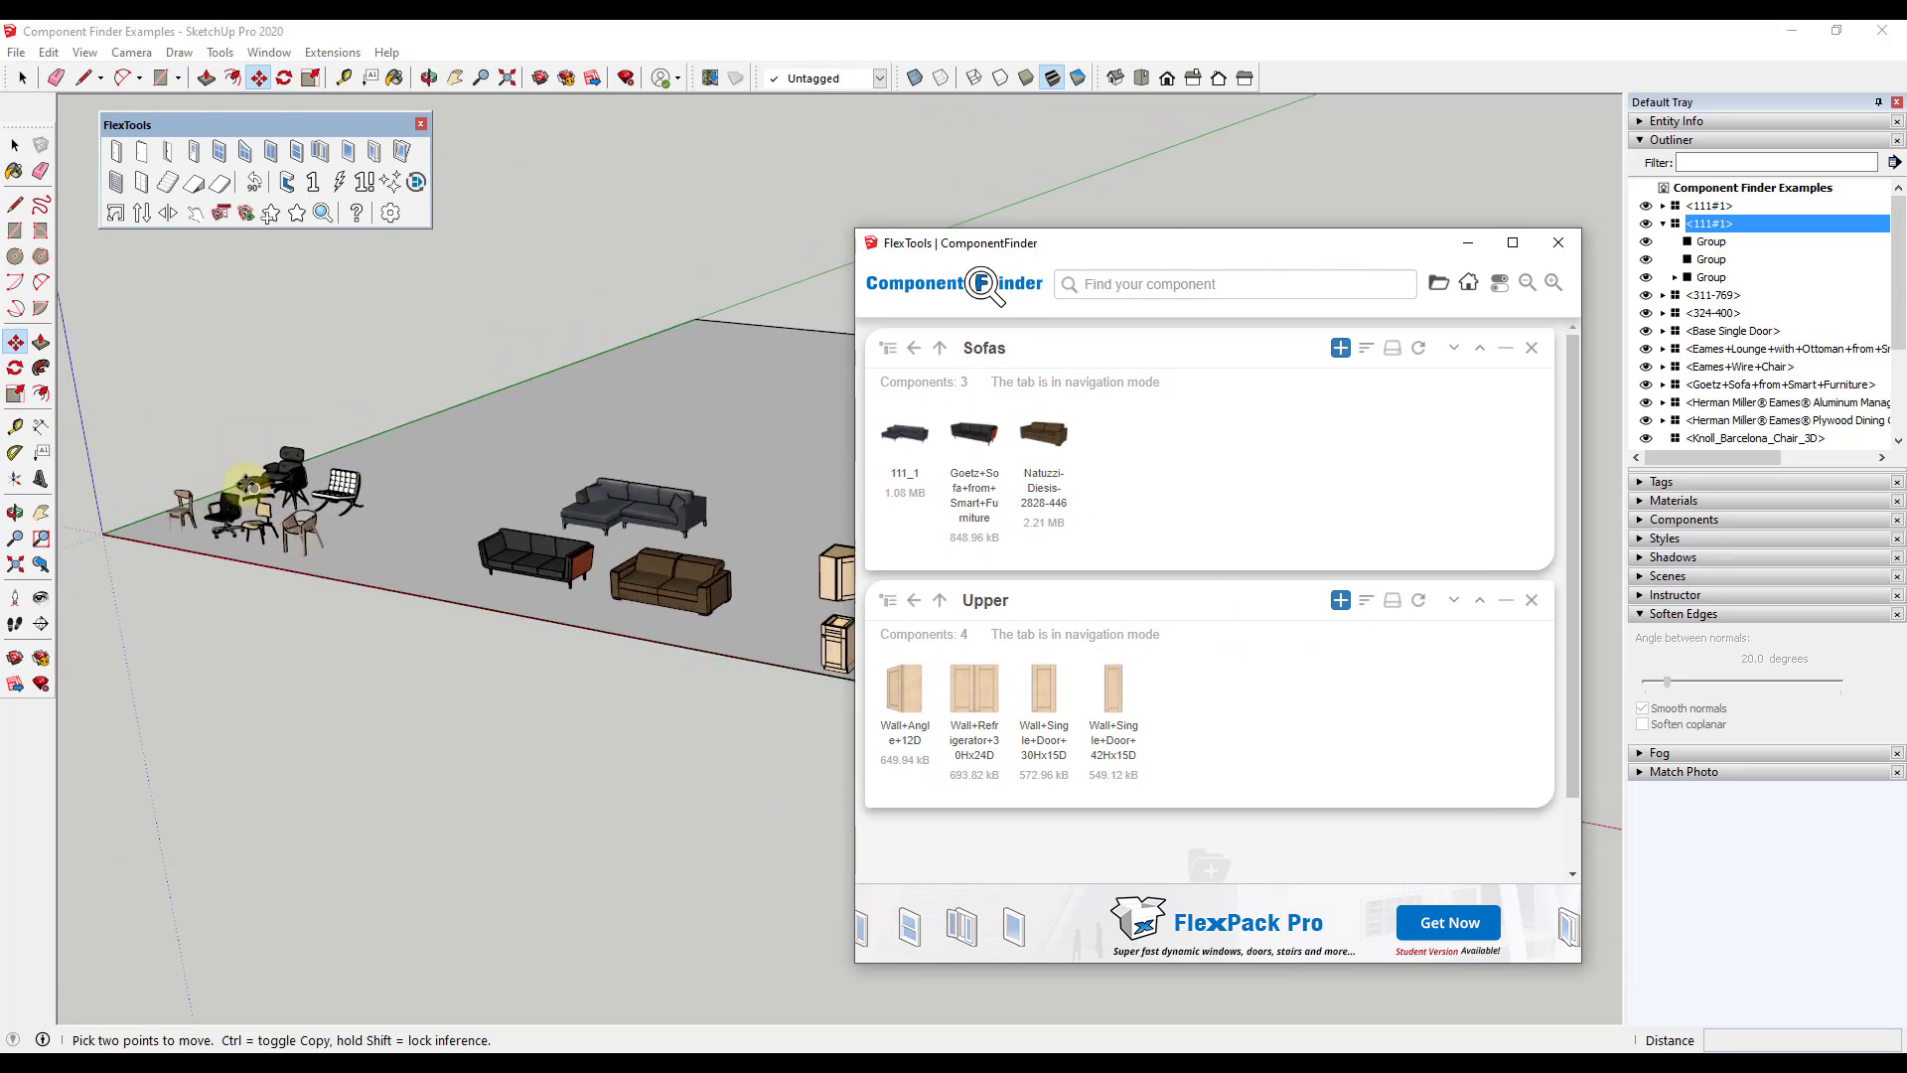
pyautogui.scroll(2, 395, 482)
pyautogui.scroll(2, 371, 456)
pyautogui.scroll(2, 486, 495)
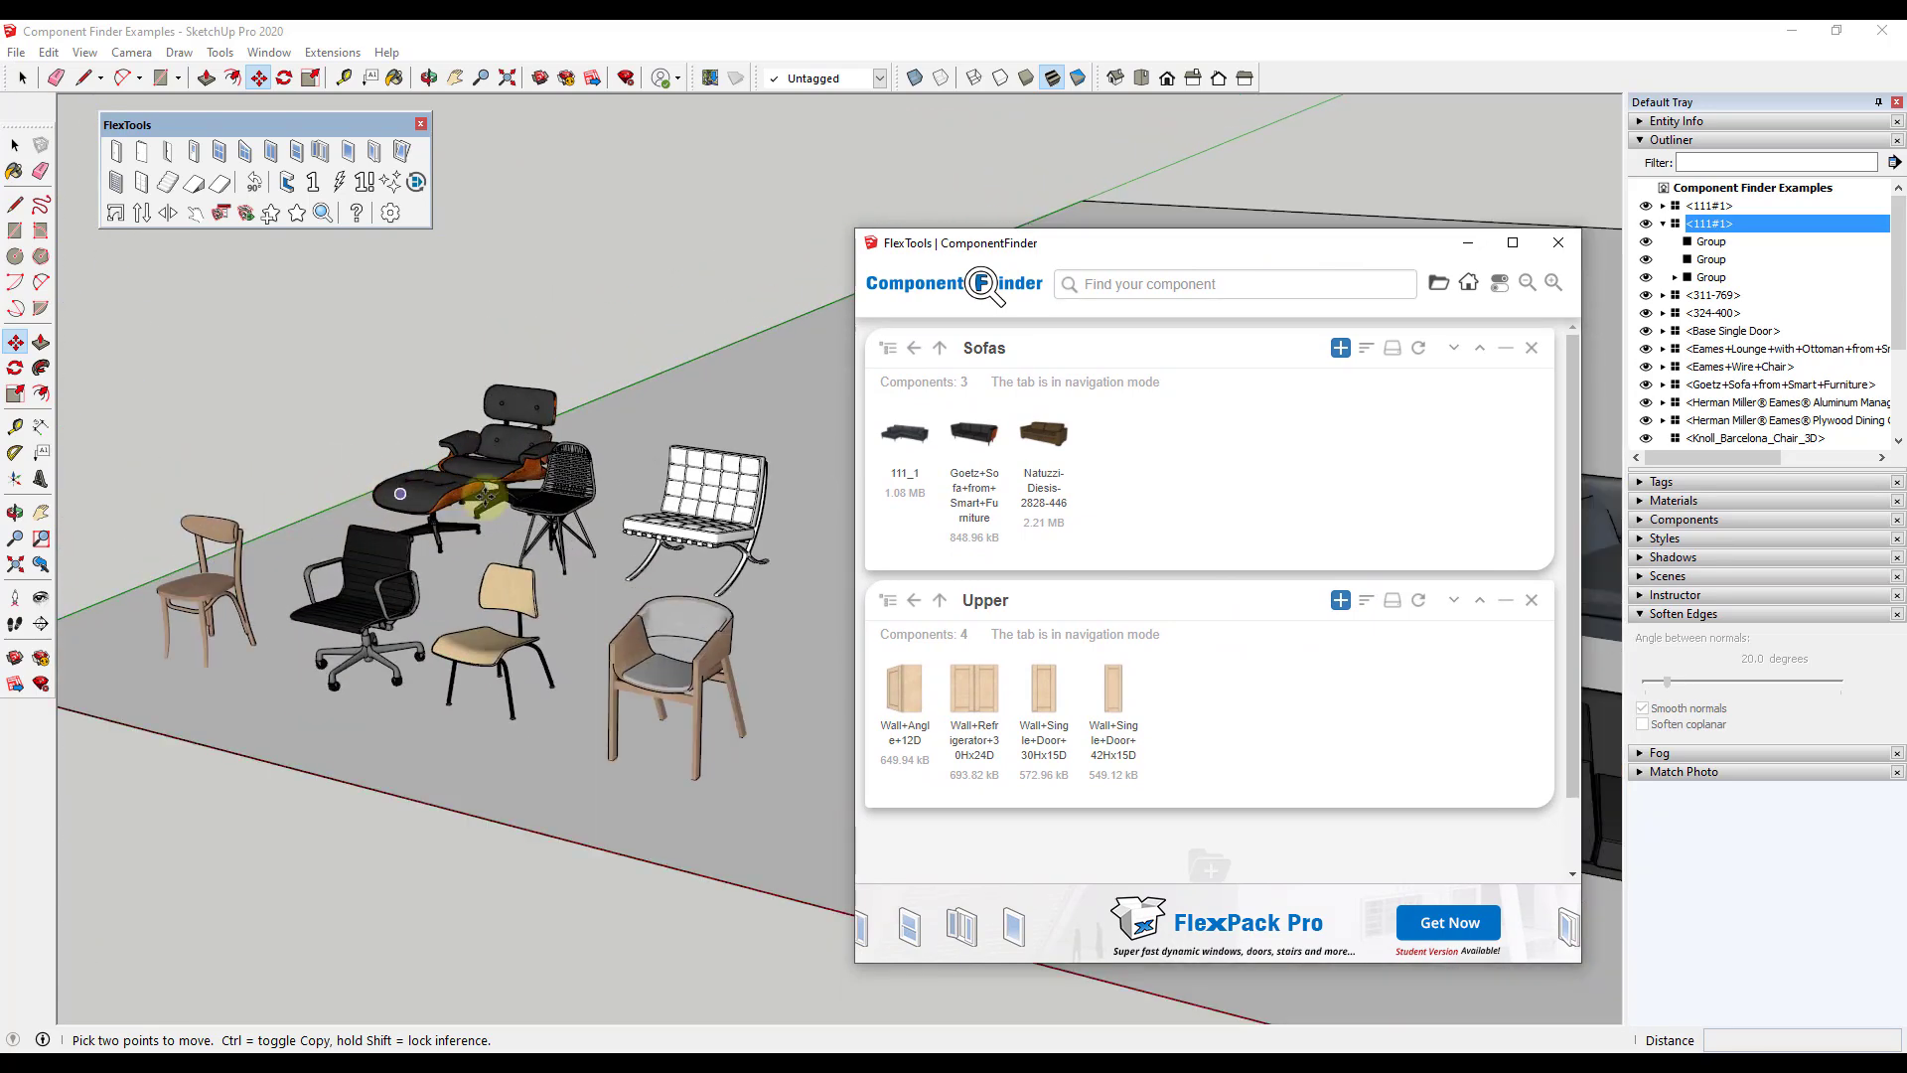
pyautogui.scroll(2, 382, 507)
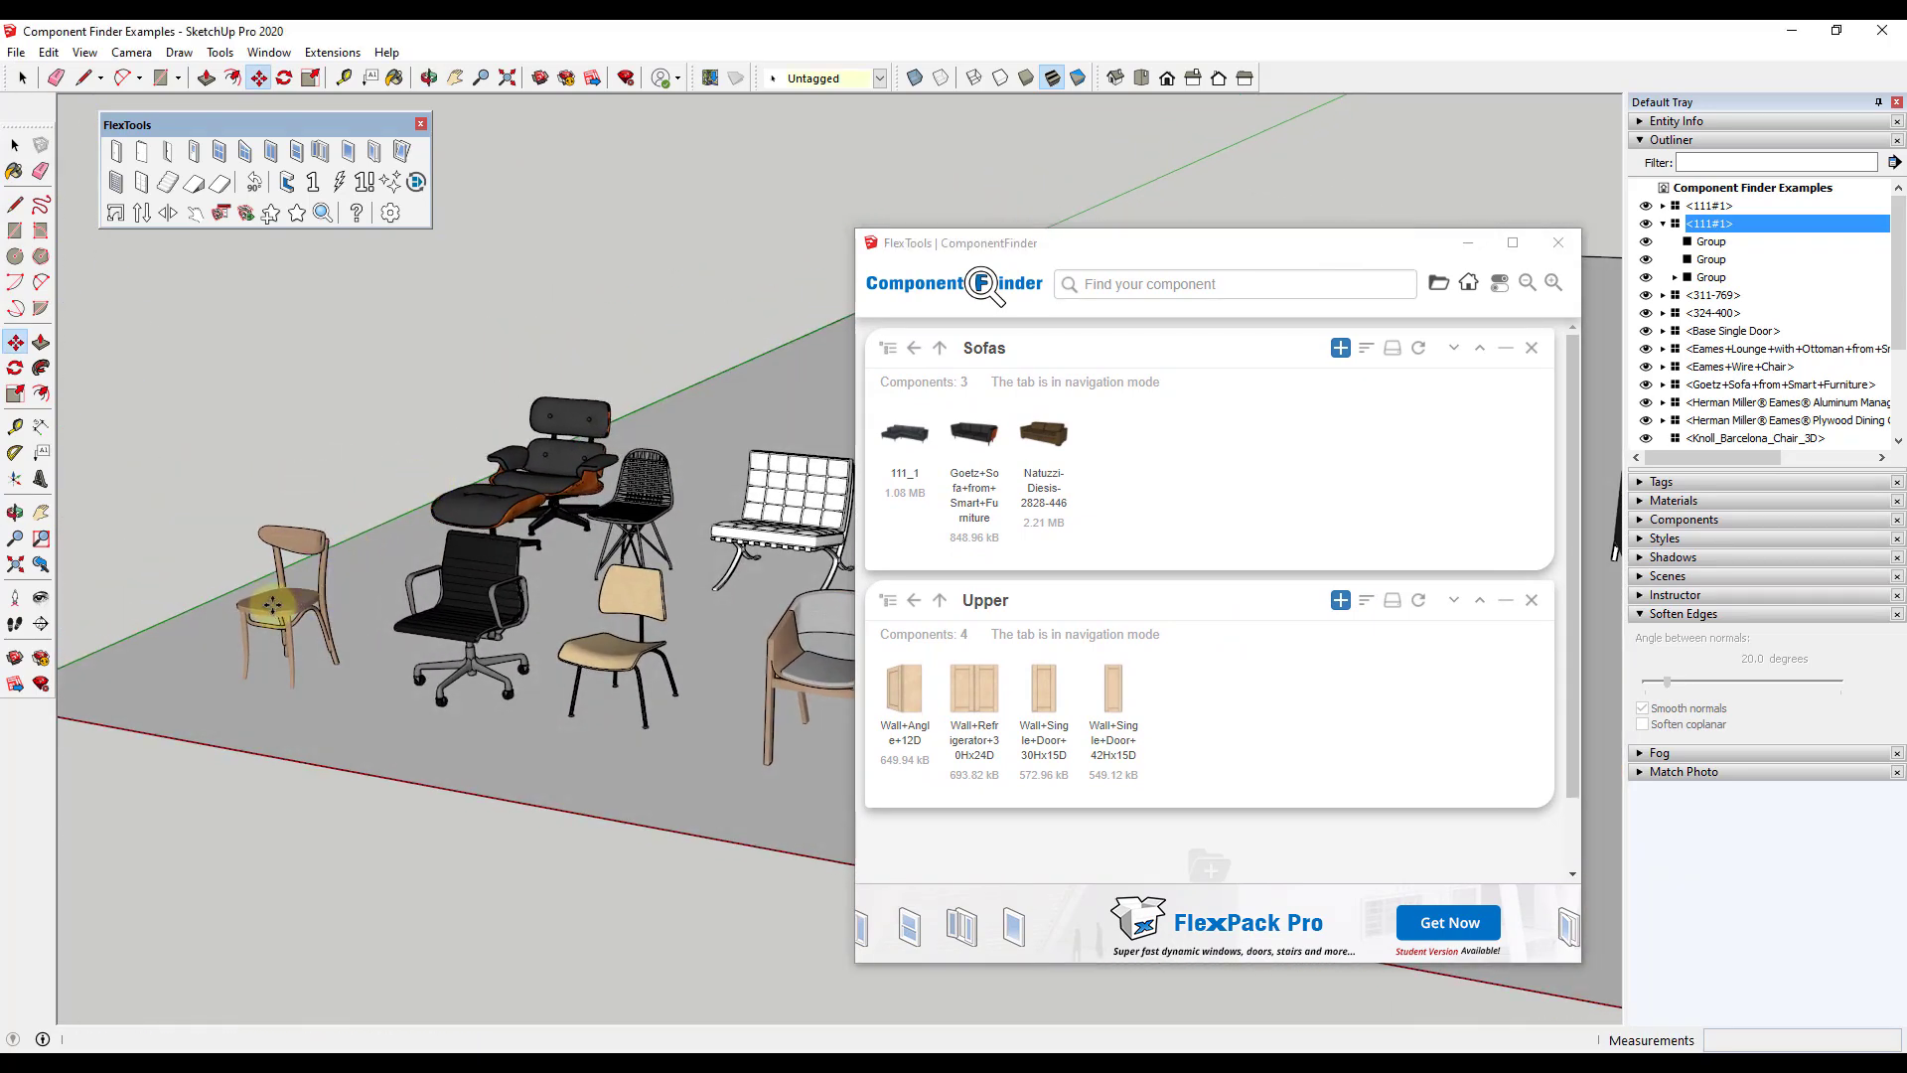
# Switch to Select and collapse the Sofas and Upper tabs to their headers
pyautogui.press('space')
pyautogui.scroll(-1, 376, 591)
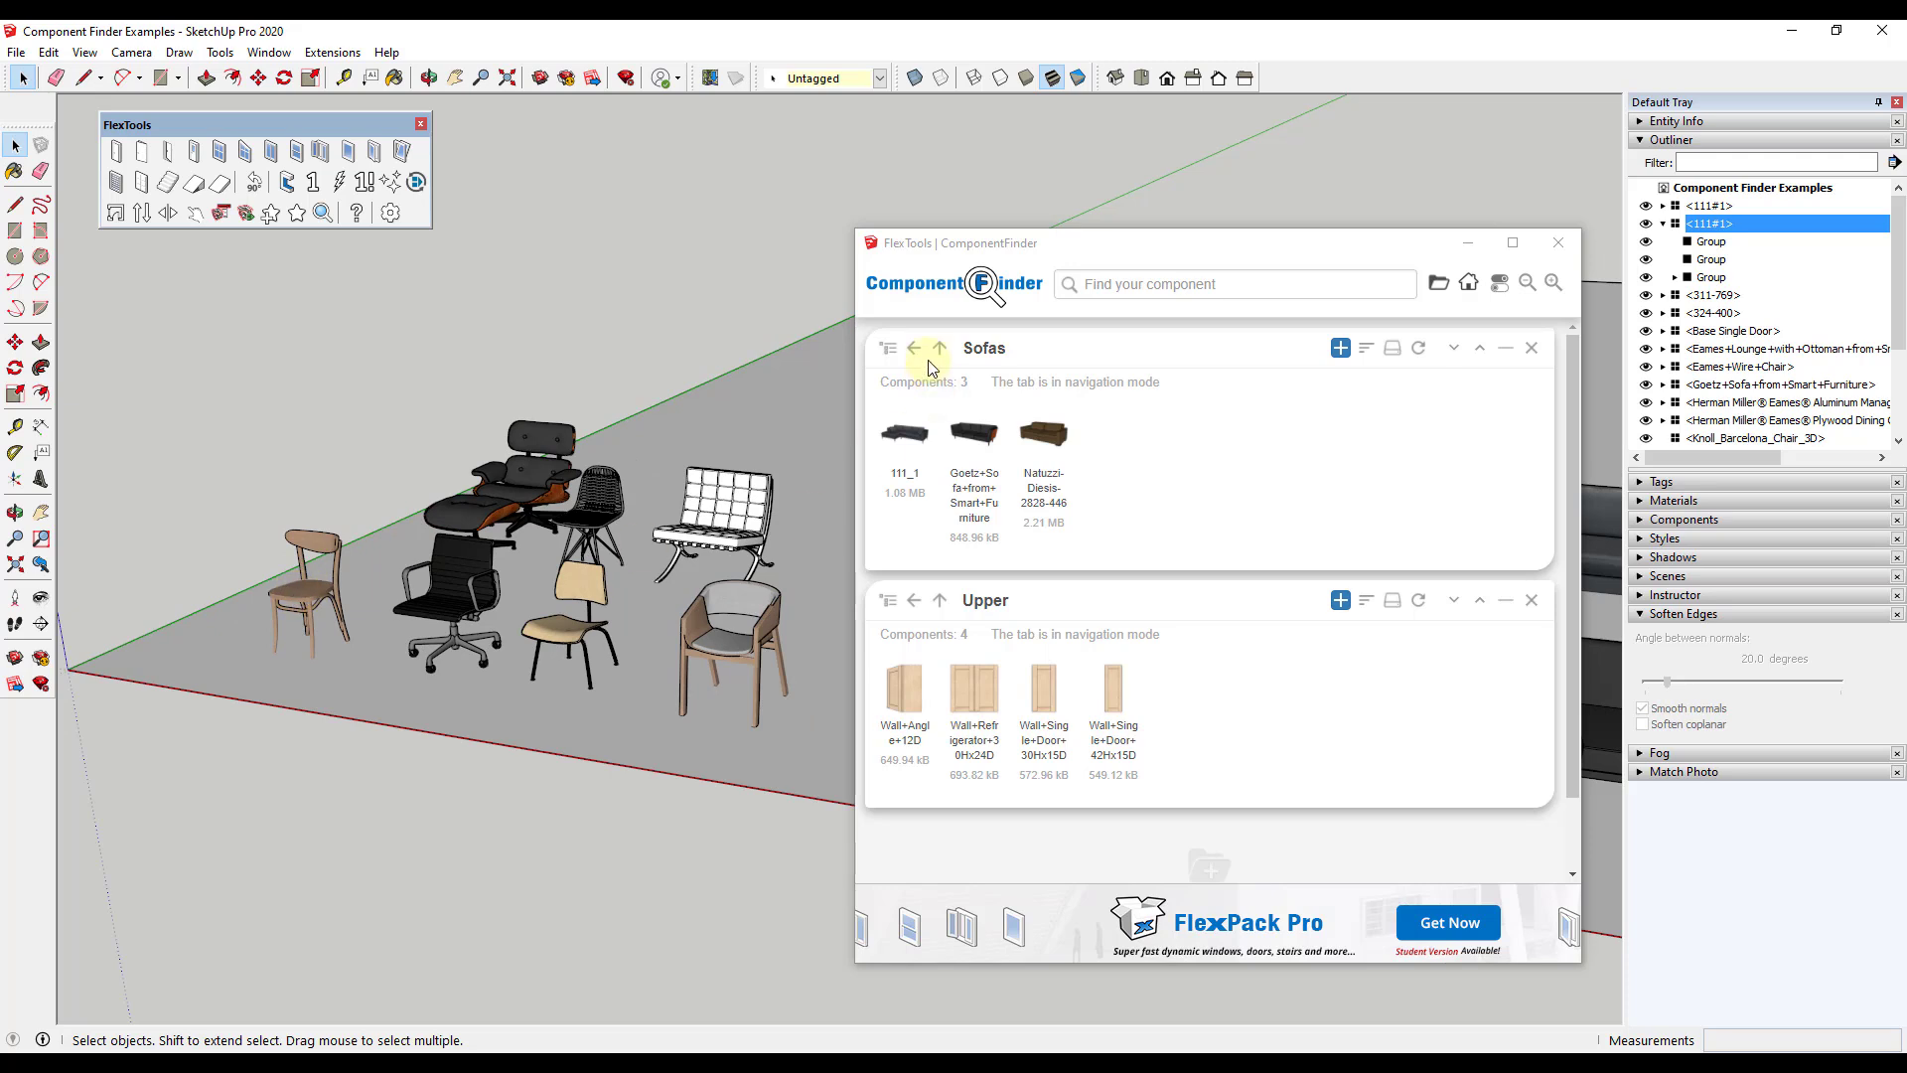
pyautogui.click(1504, 352)
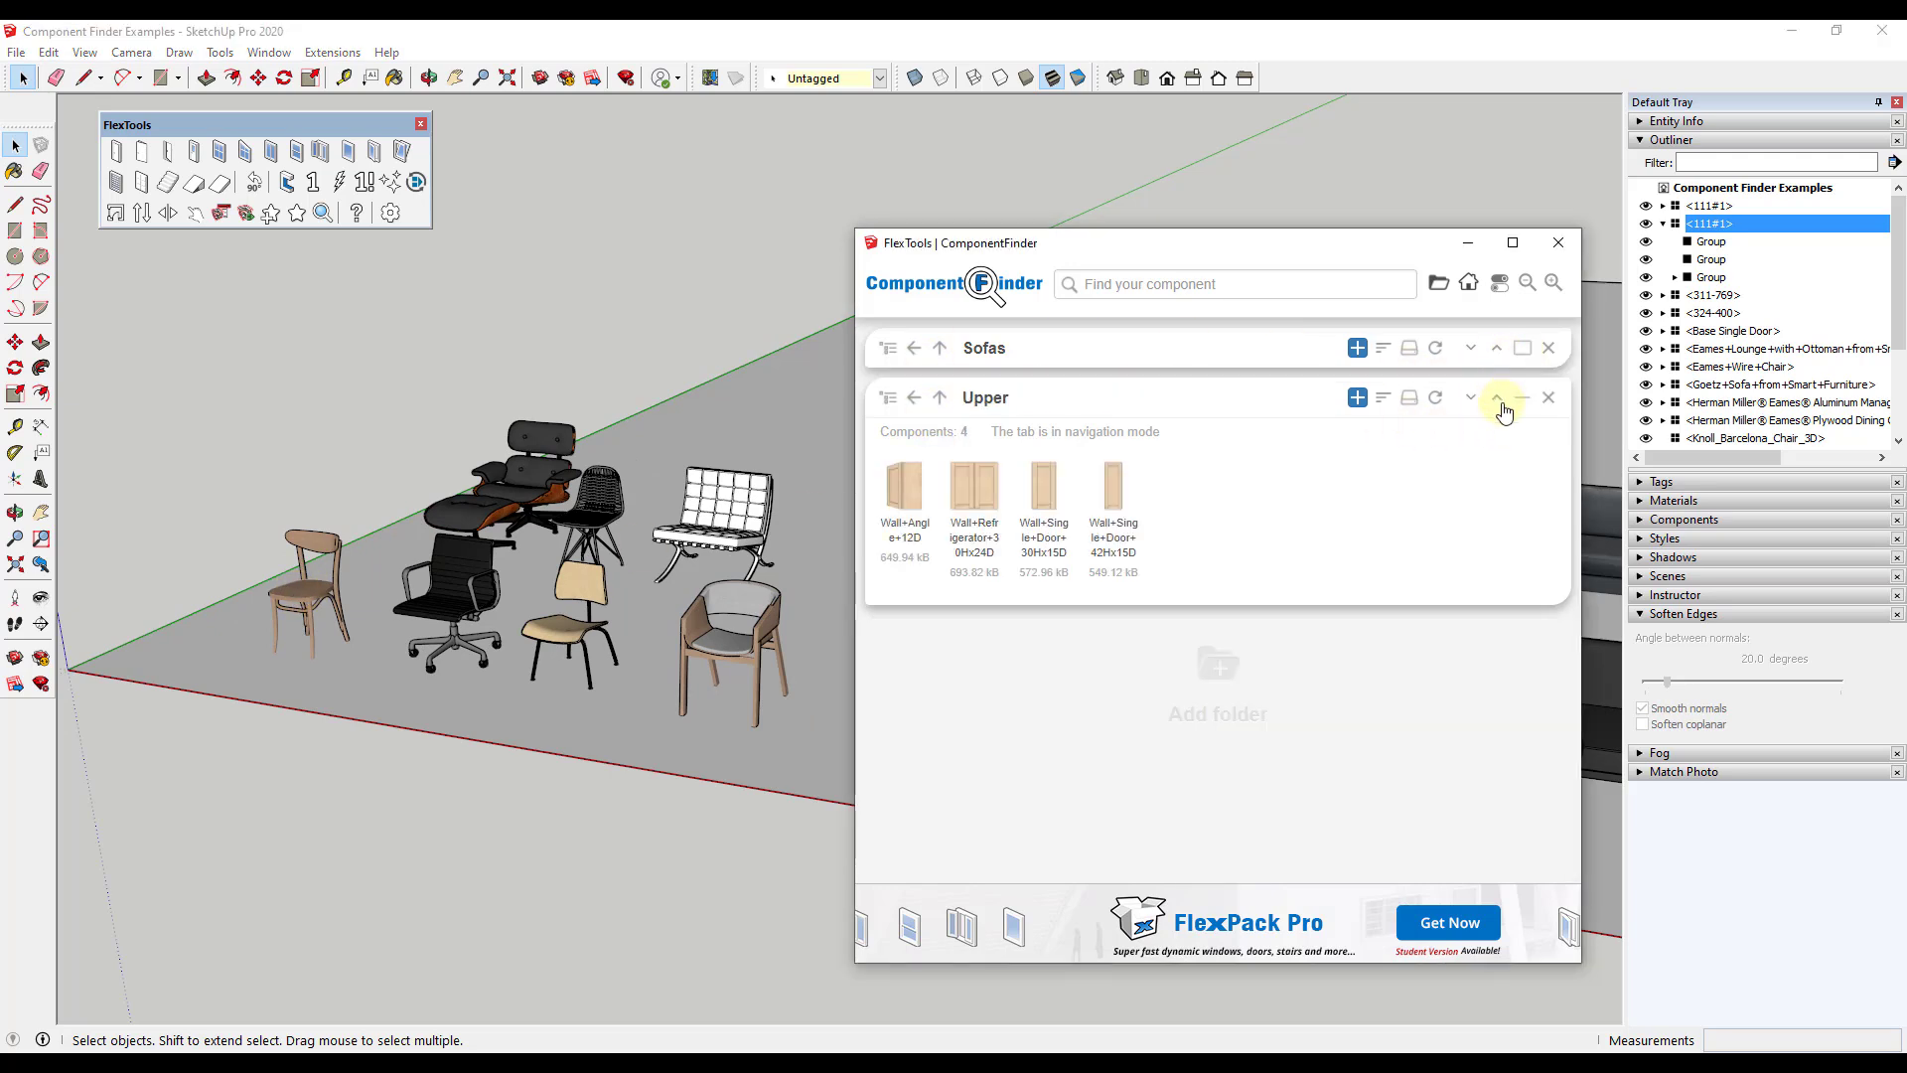
pyautogui.click(1522, 397)
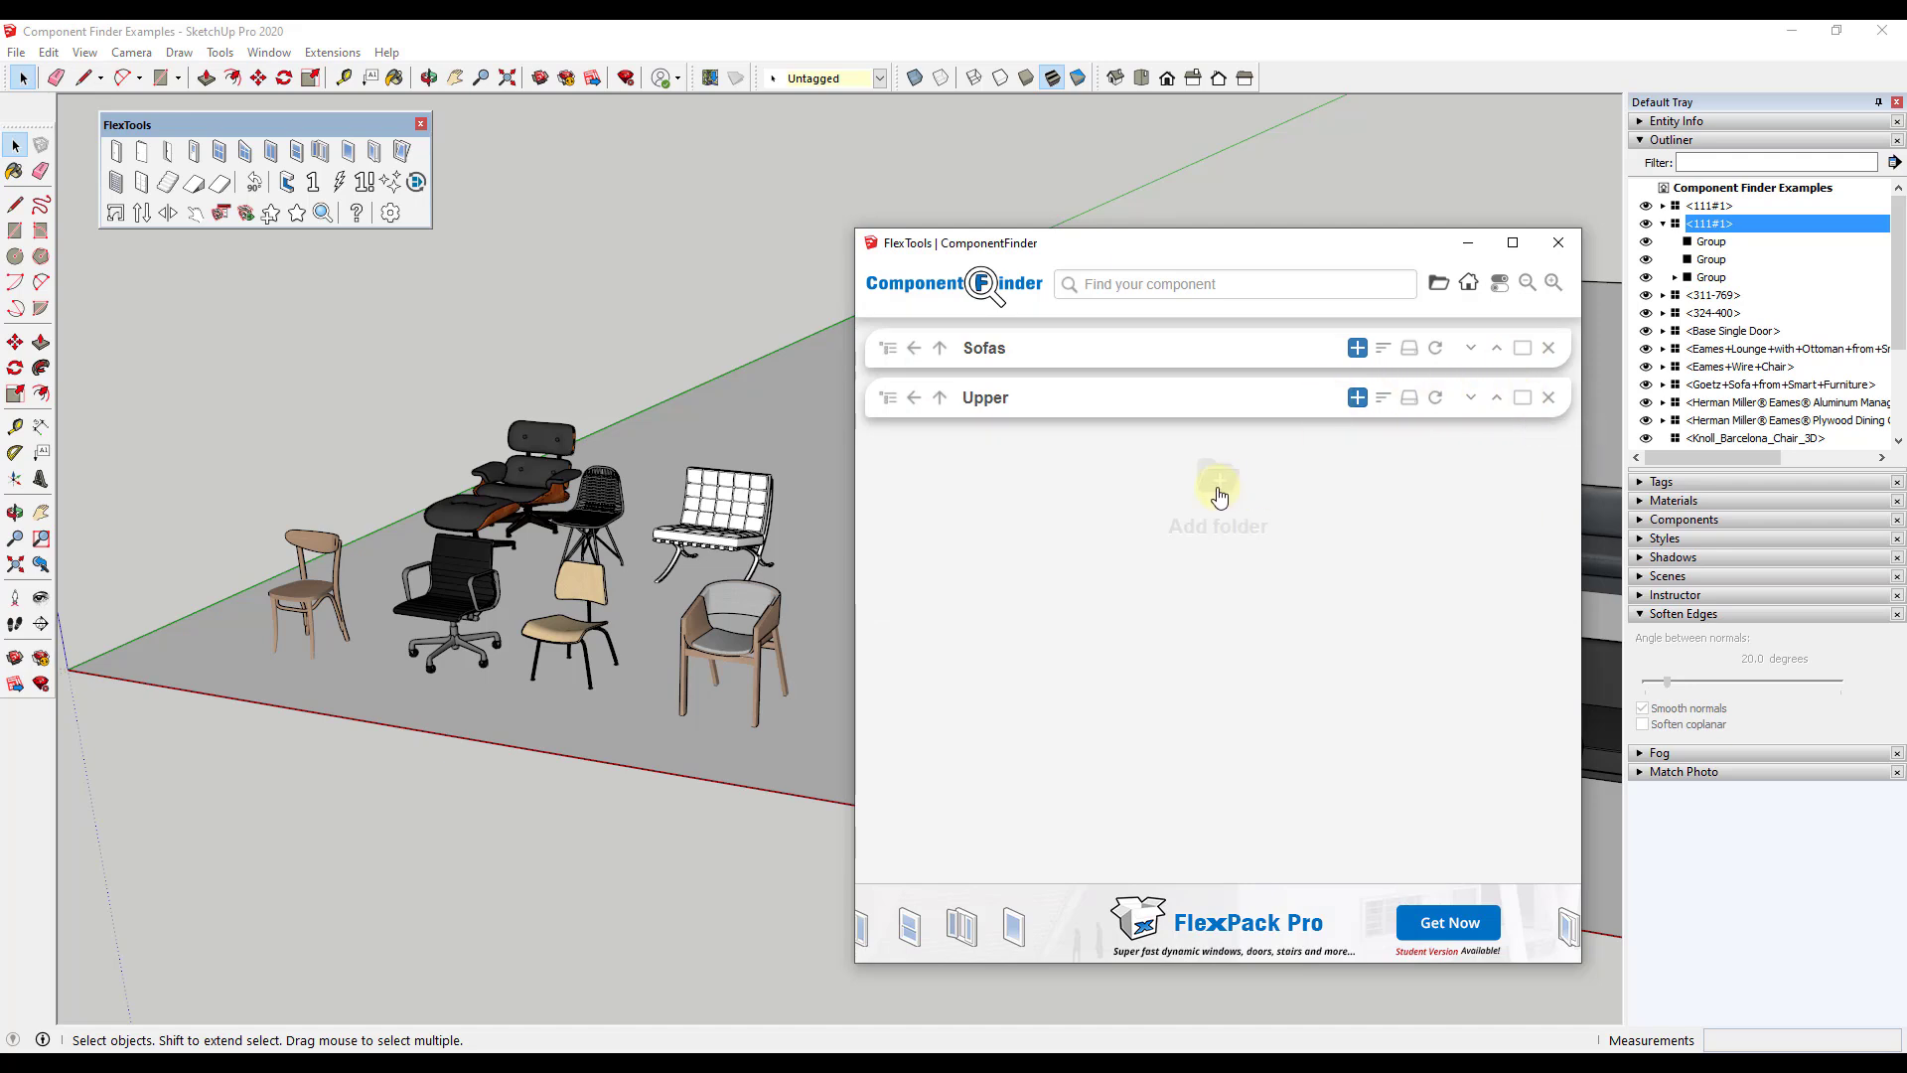
# Create a new Chairs folder inside SKP Files from the Upper tab's Explorer window
pyautogui.click(1410, 400)
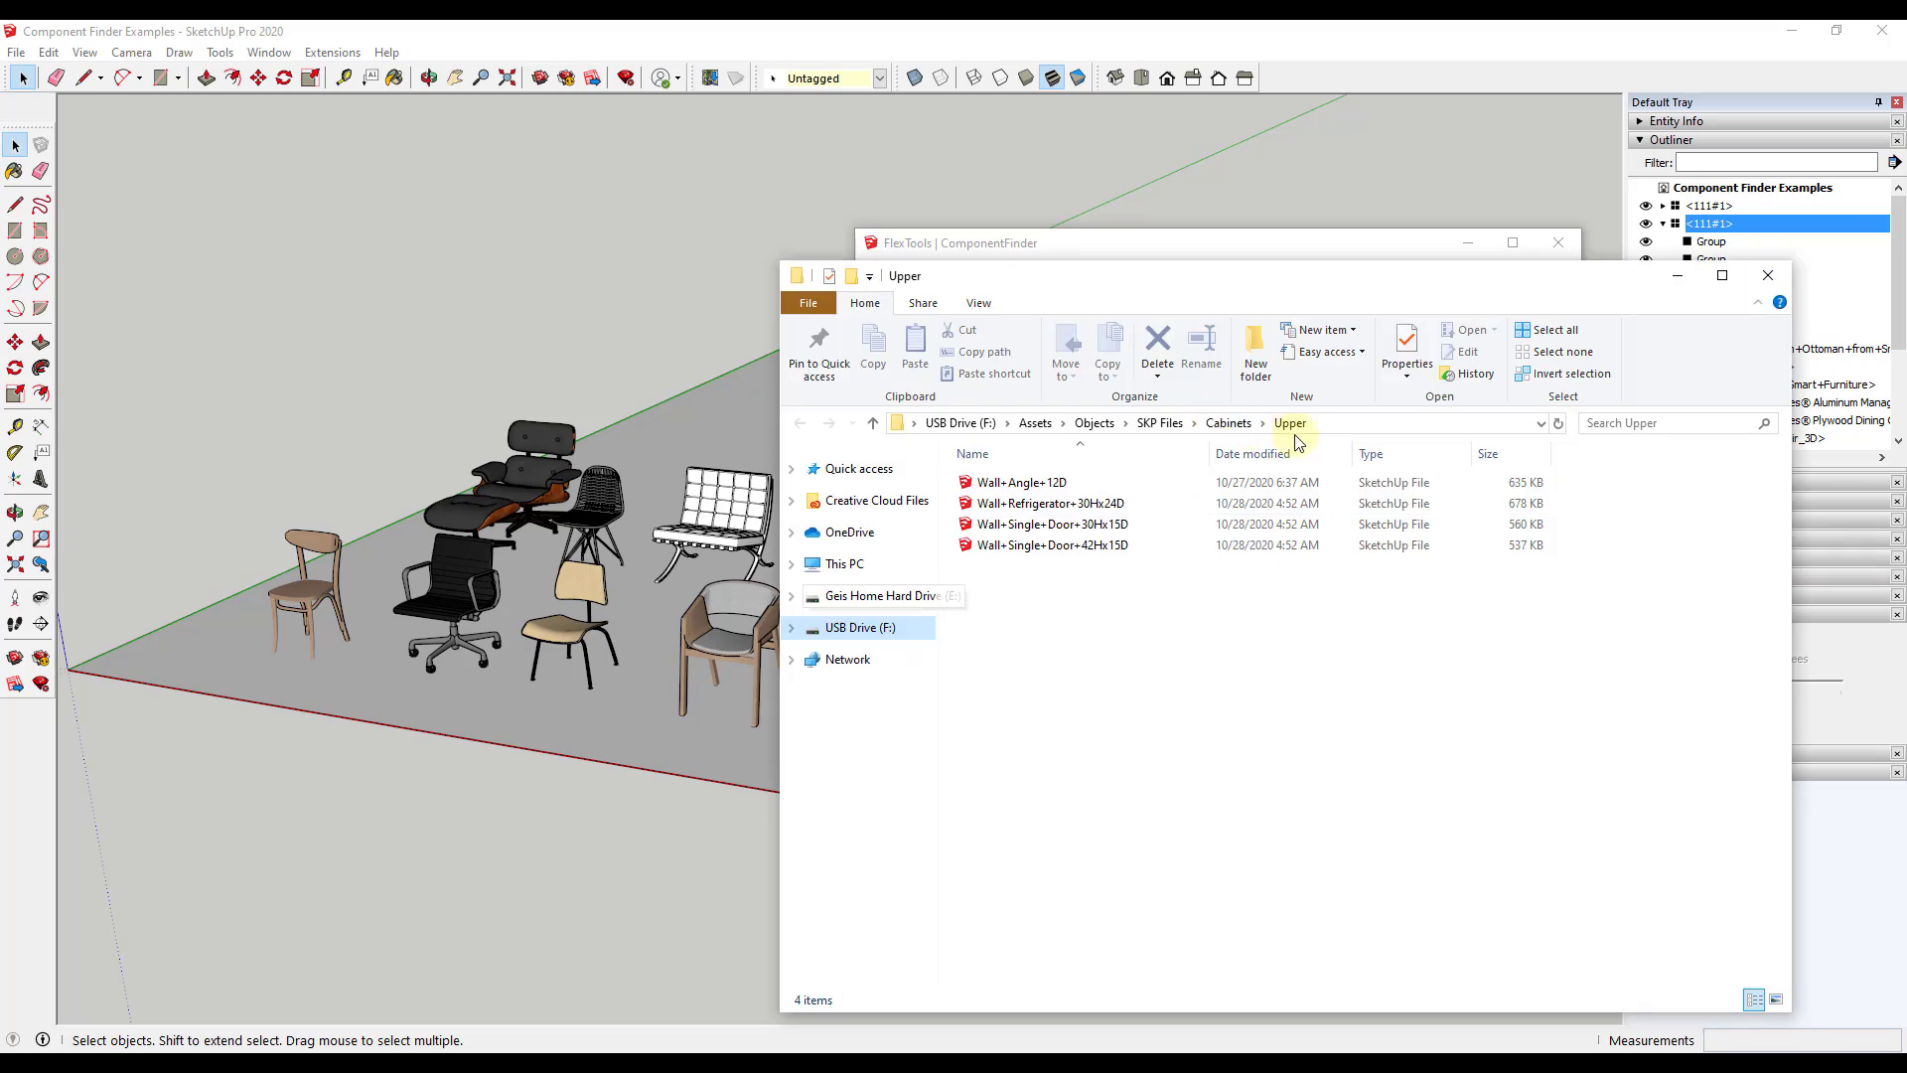
pyautogui.click(1160, 423)
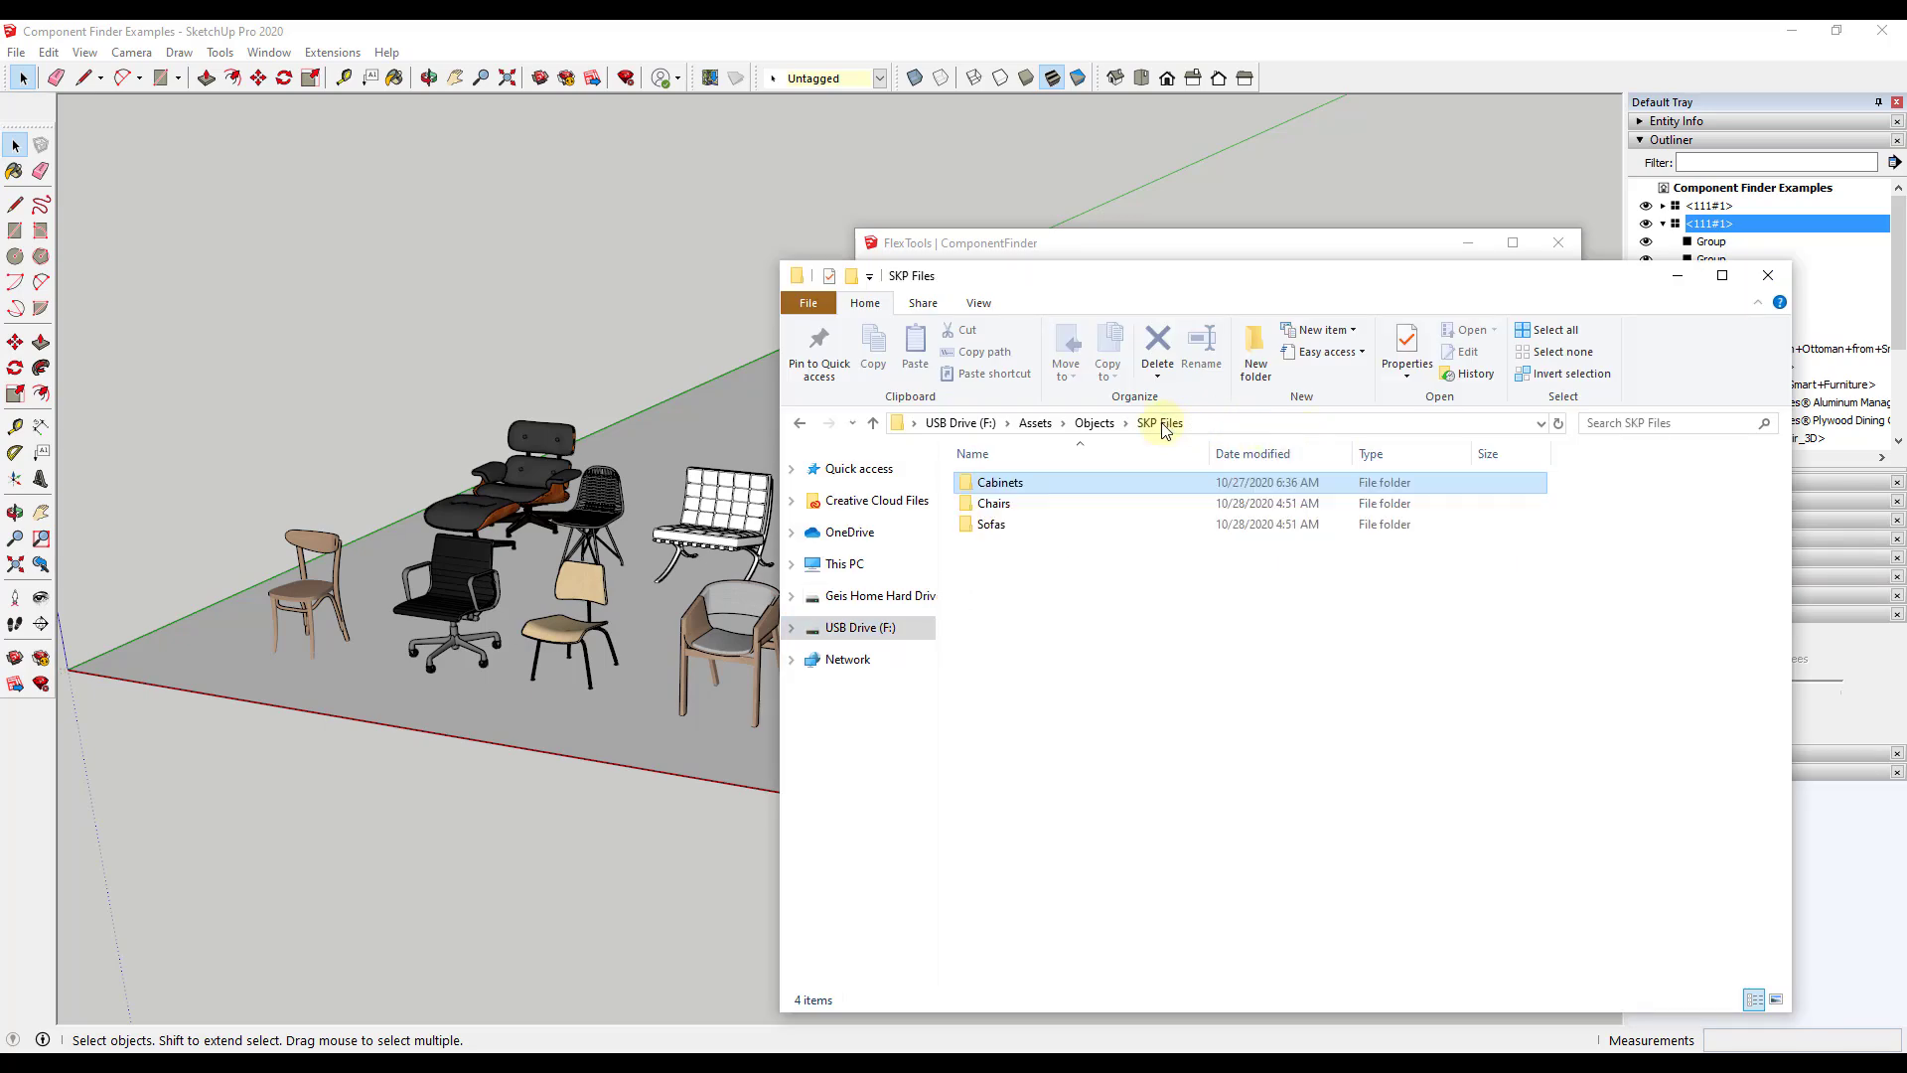
pyautogui.rightClick(1010, 574)
pyautogui.moveTo(1132, 806)
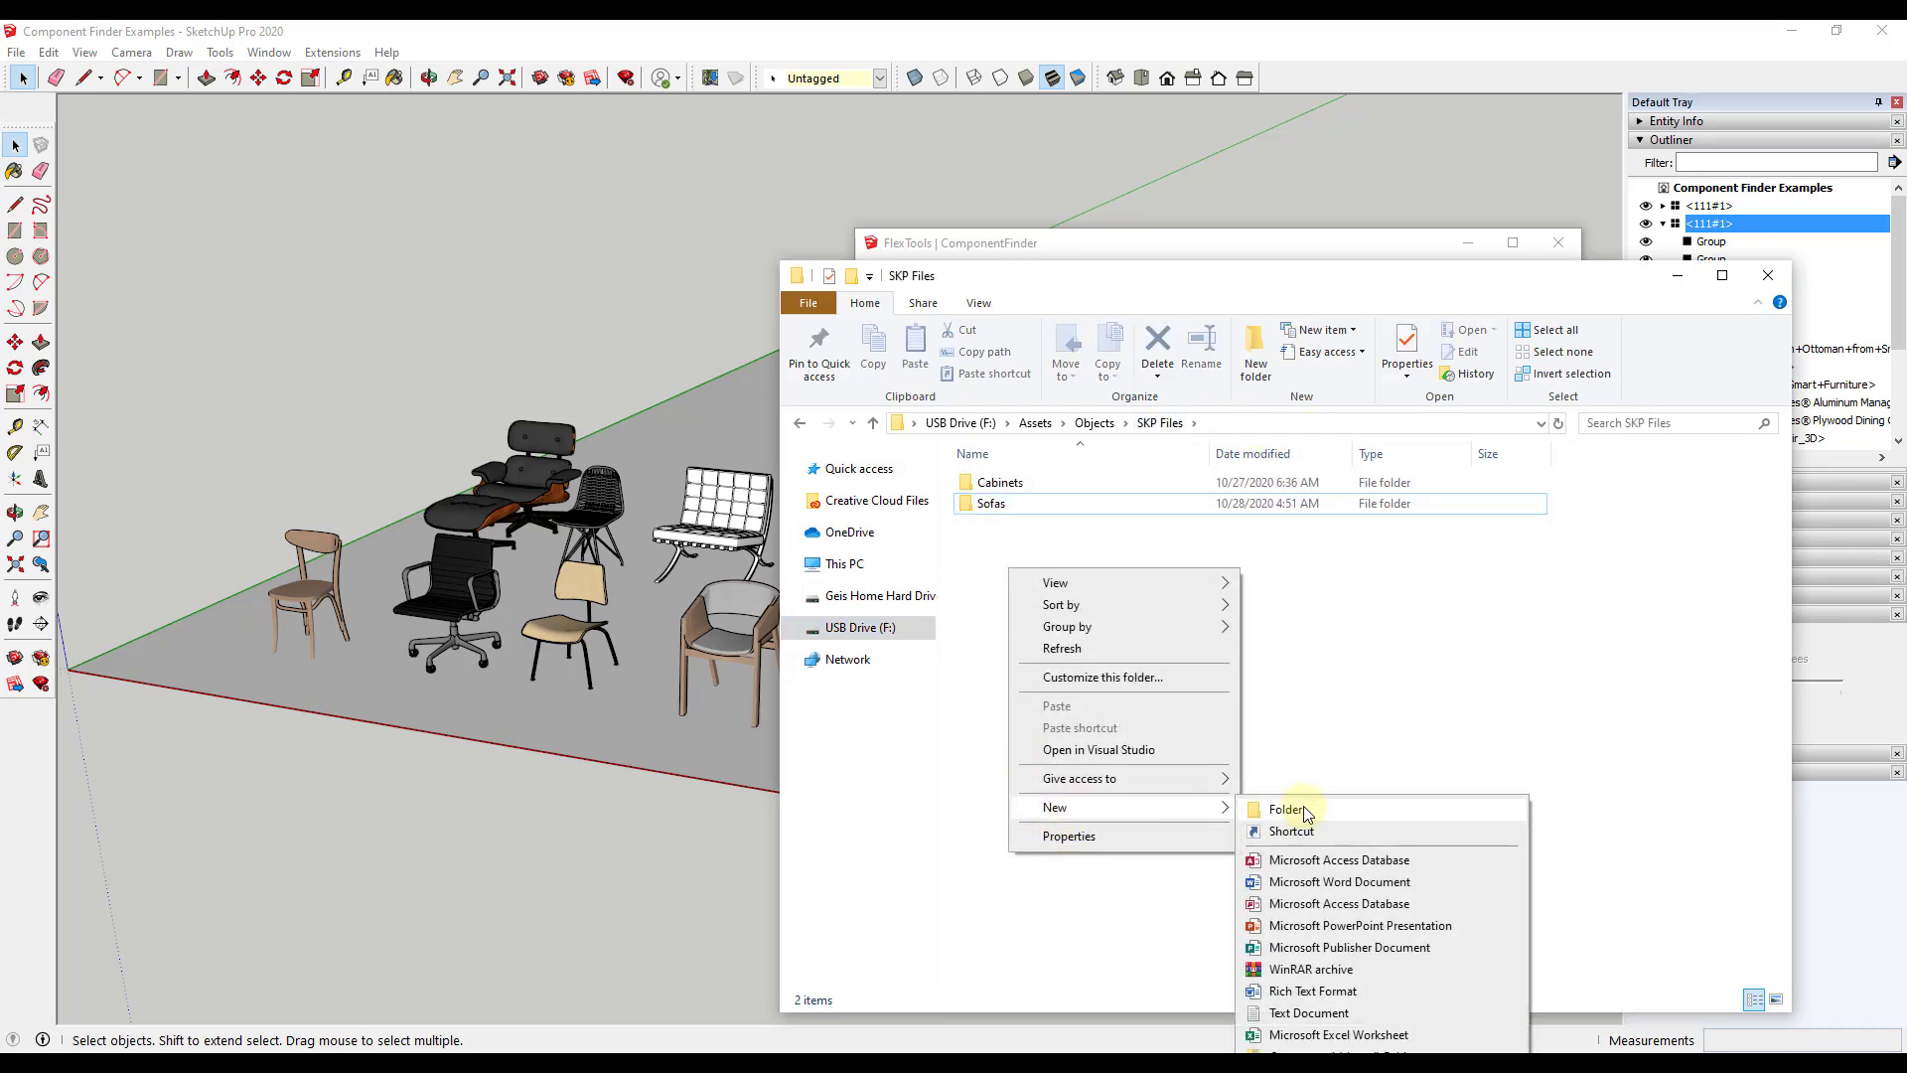
pyautogui.click(1304, 813)
pyautogui.write('Chairs')
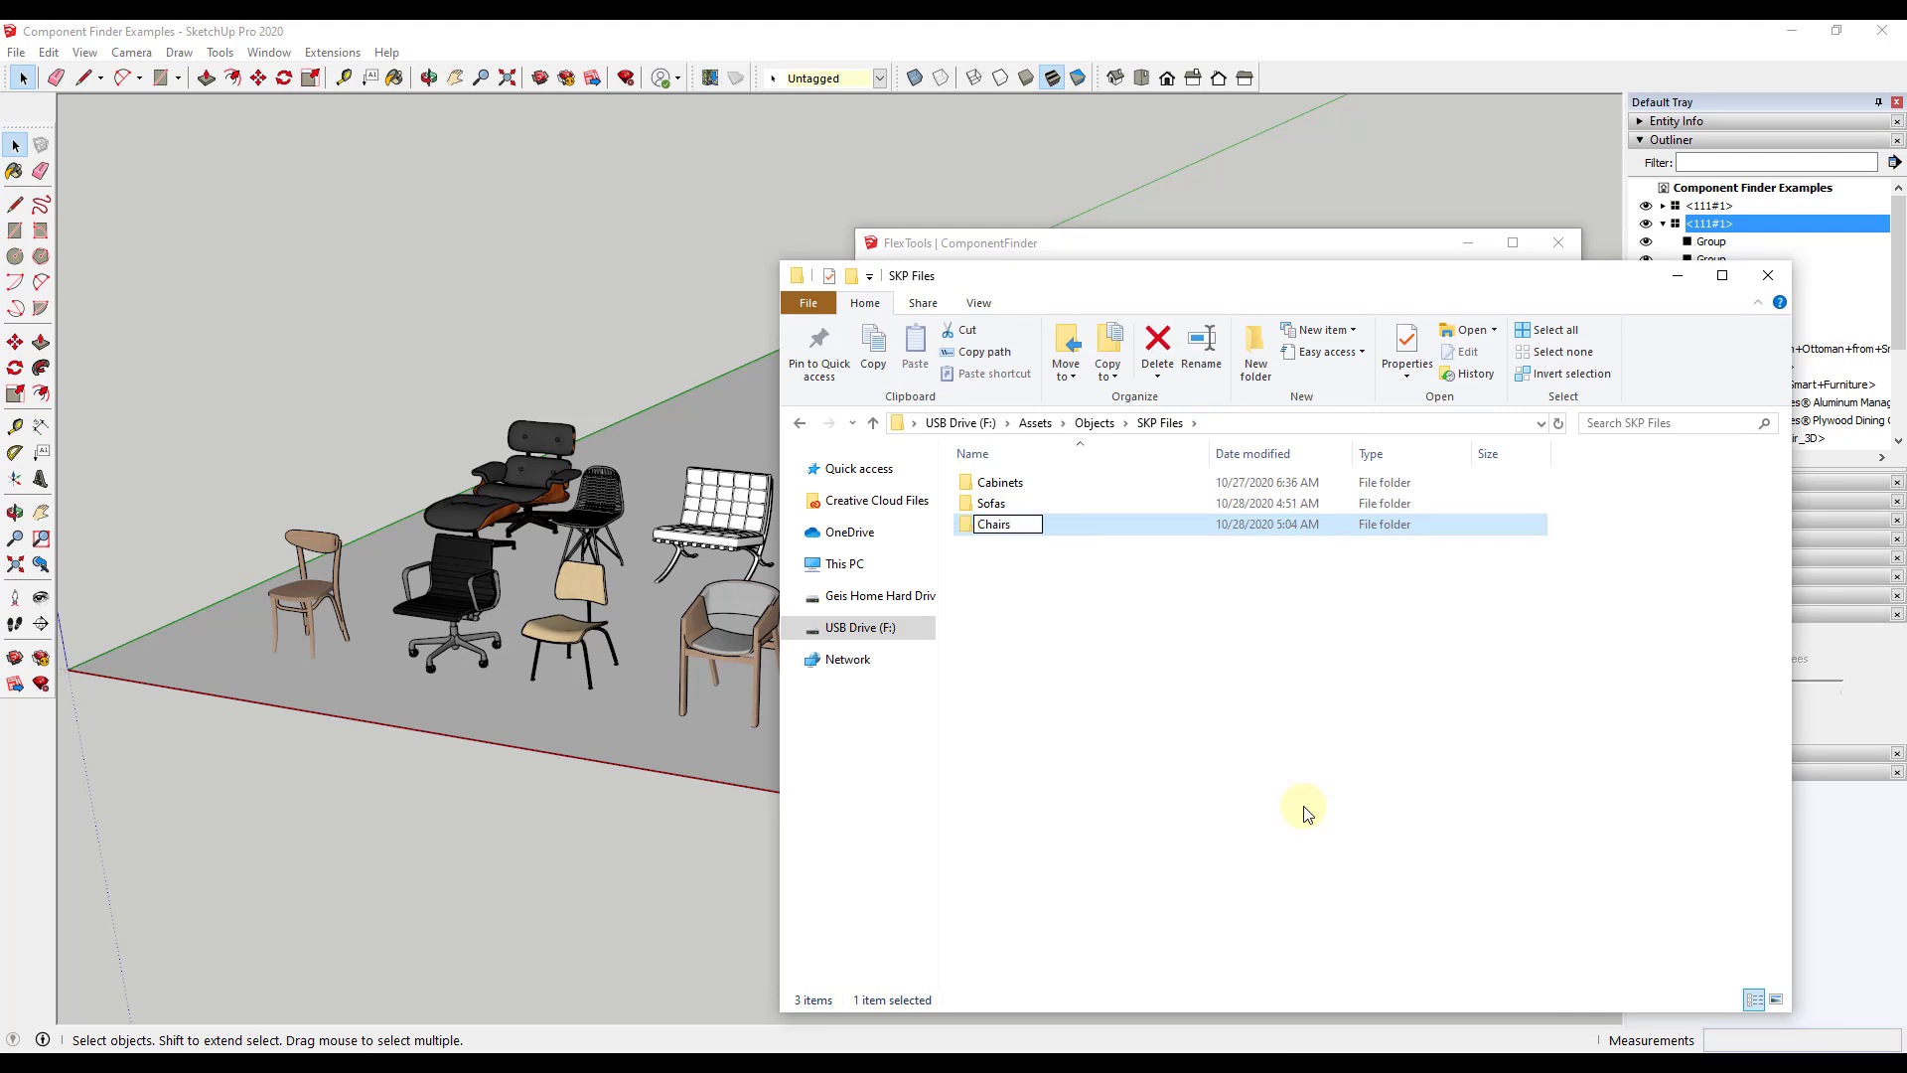
pyautogui.press('Return')
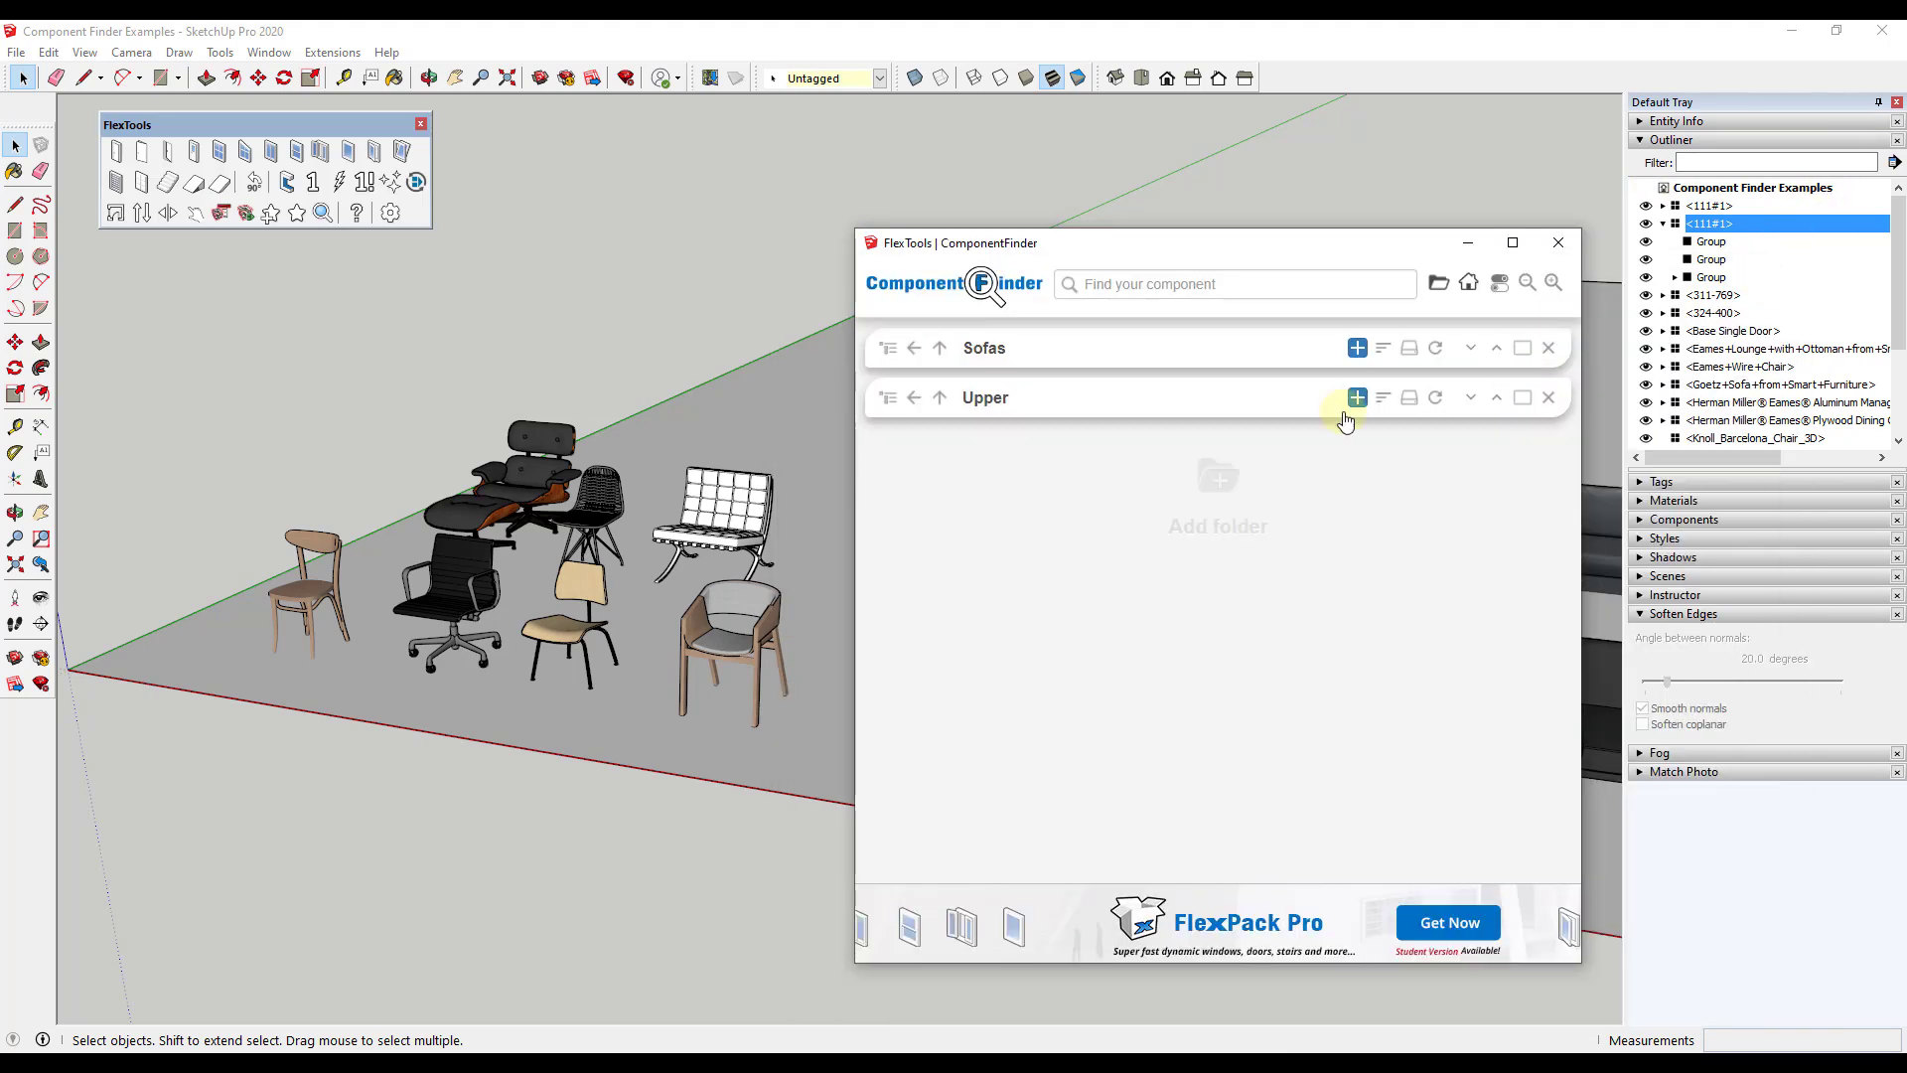
# Close Explorer and add SKP Files\Chairs as a new ComponentFinder tab
pyautogui.click(1764, 276)
pyautogui.click(1203, 507)
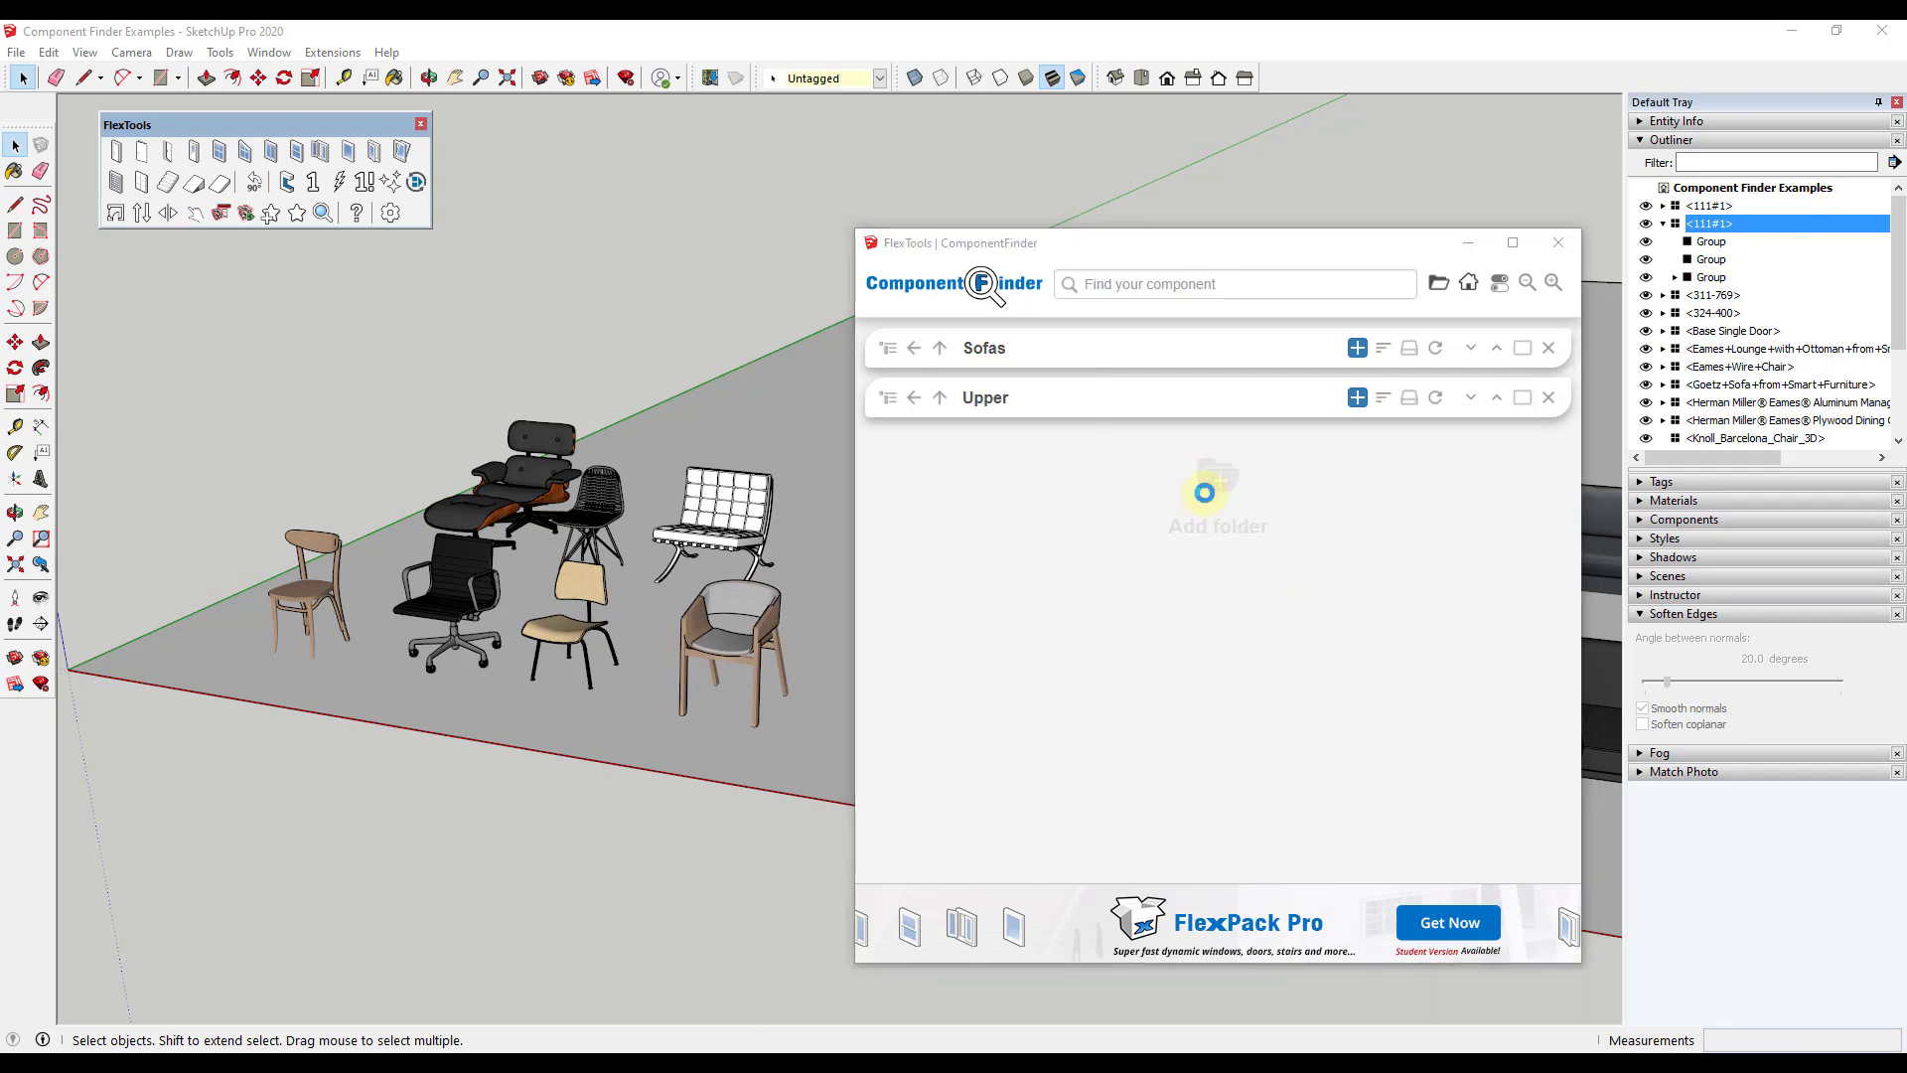
pyautogui.doubleClick(1196, 876)
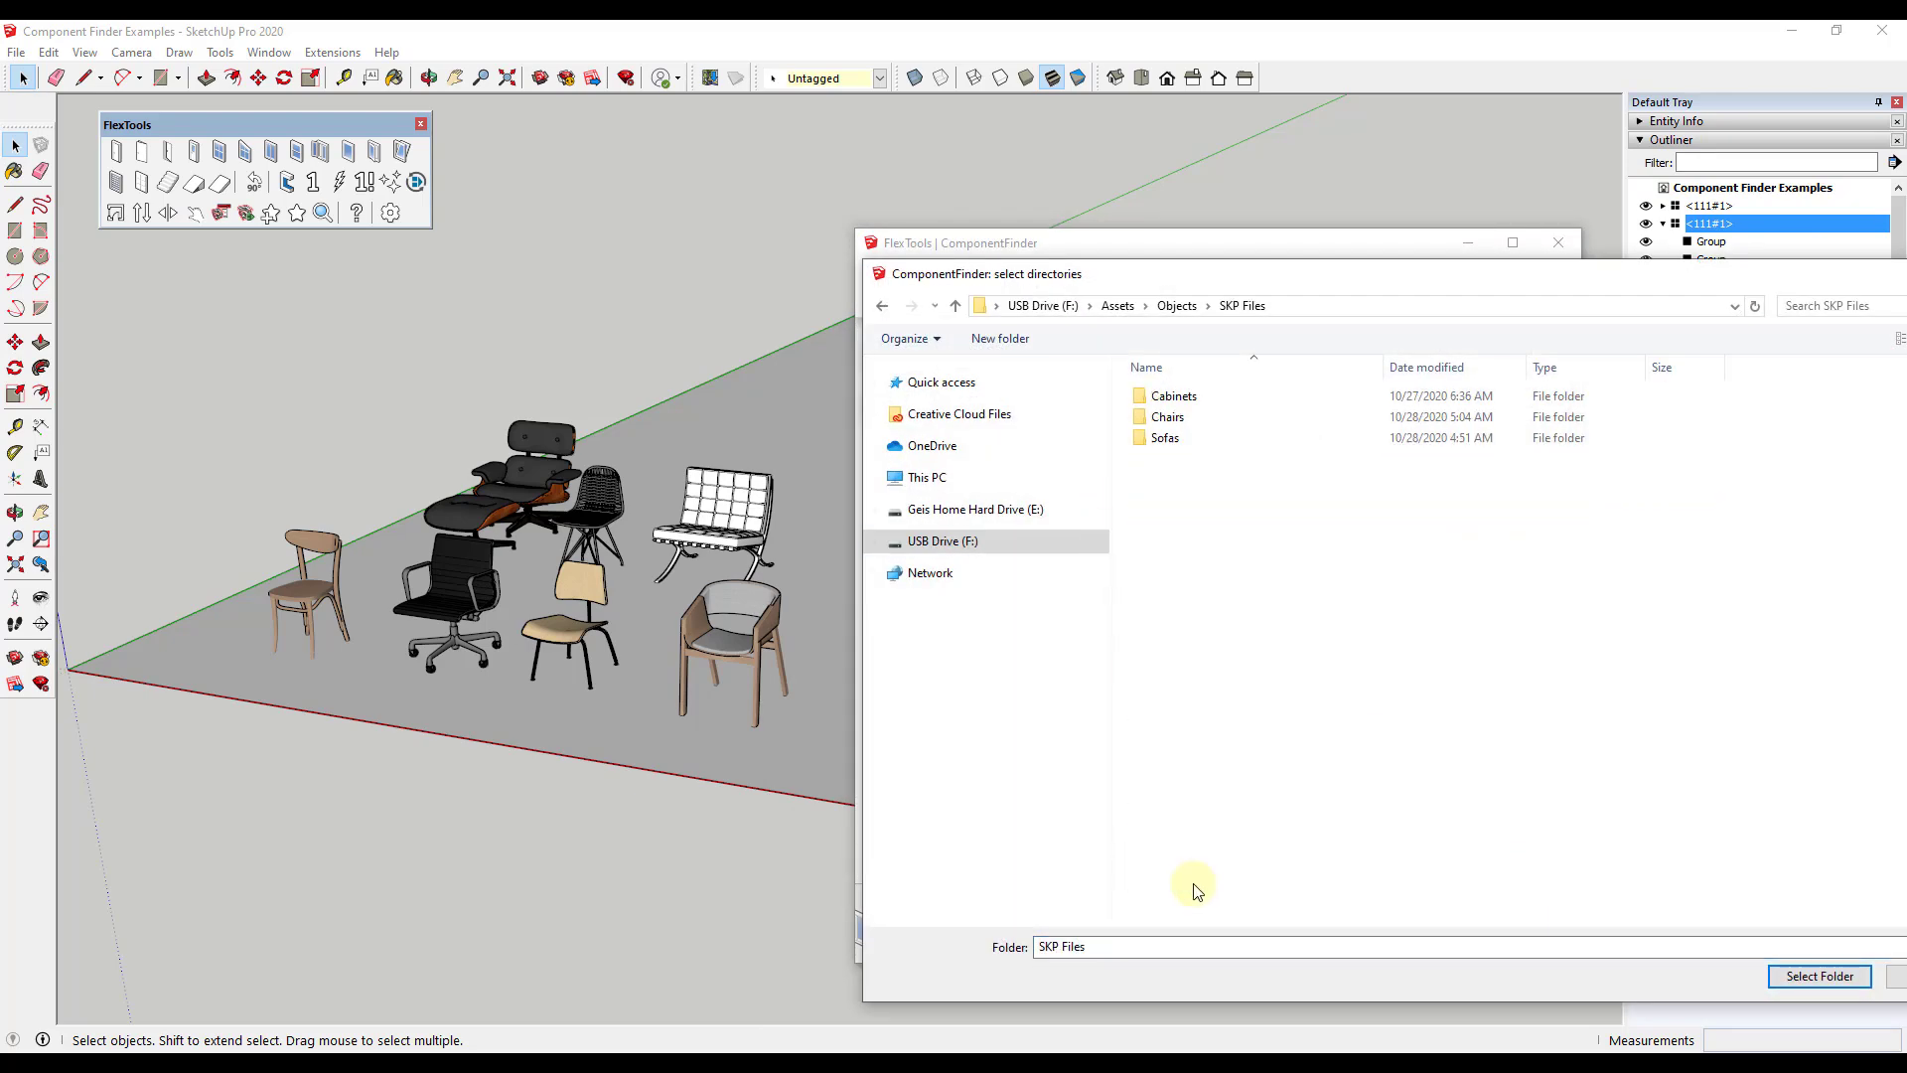
pyautogui.click(1185, 424)
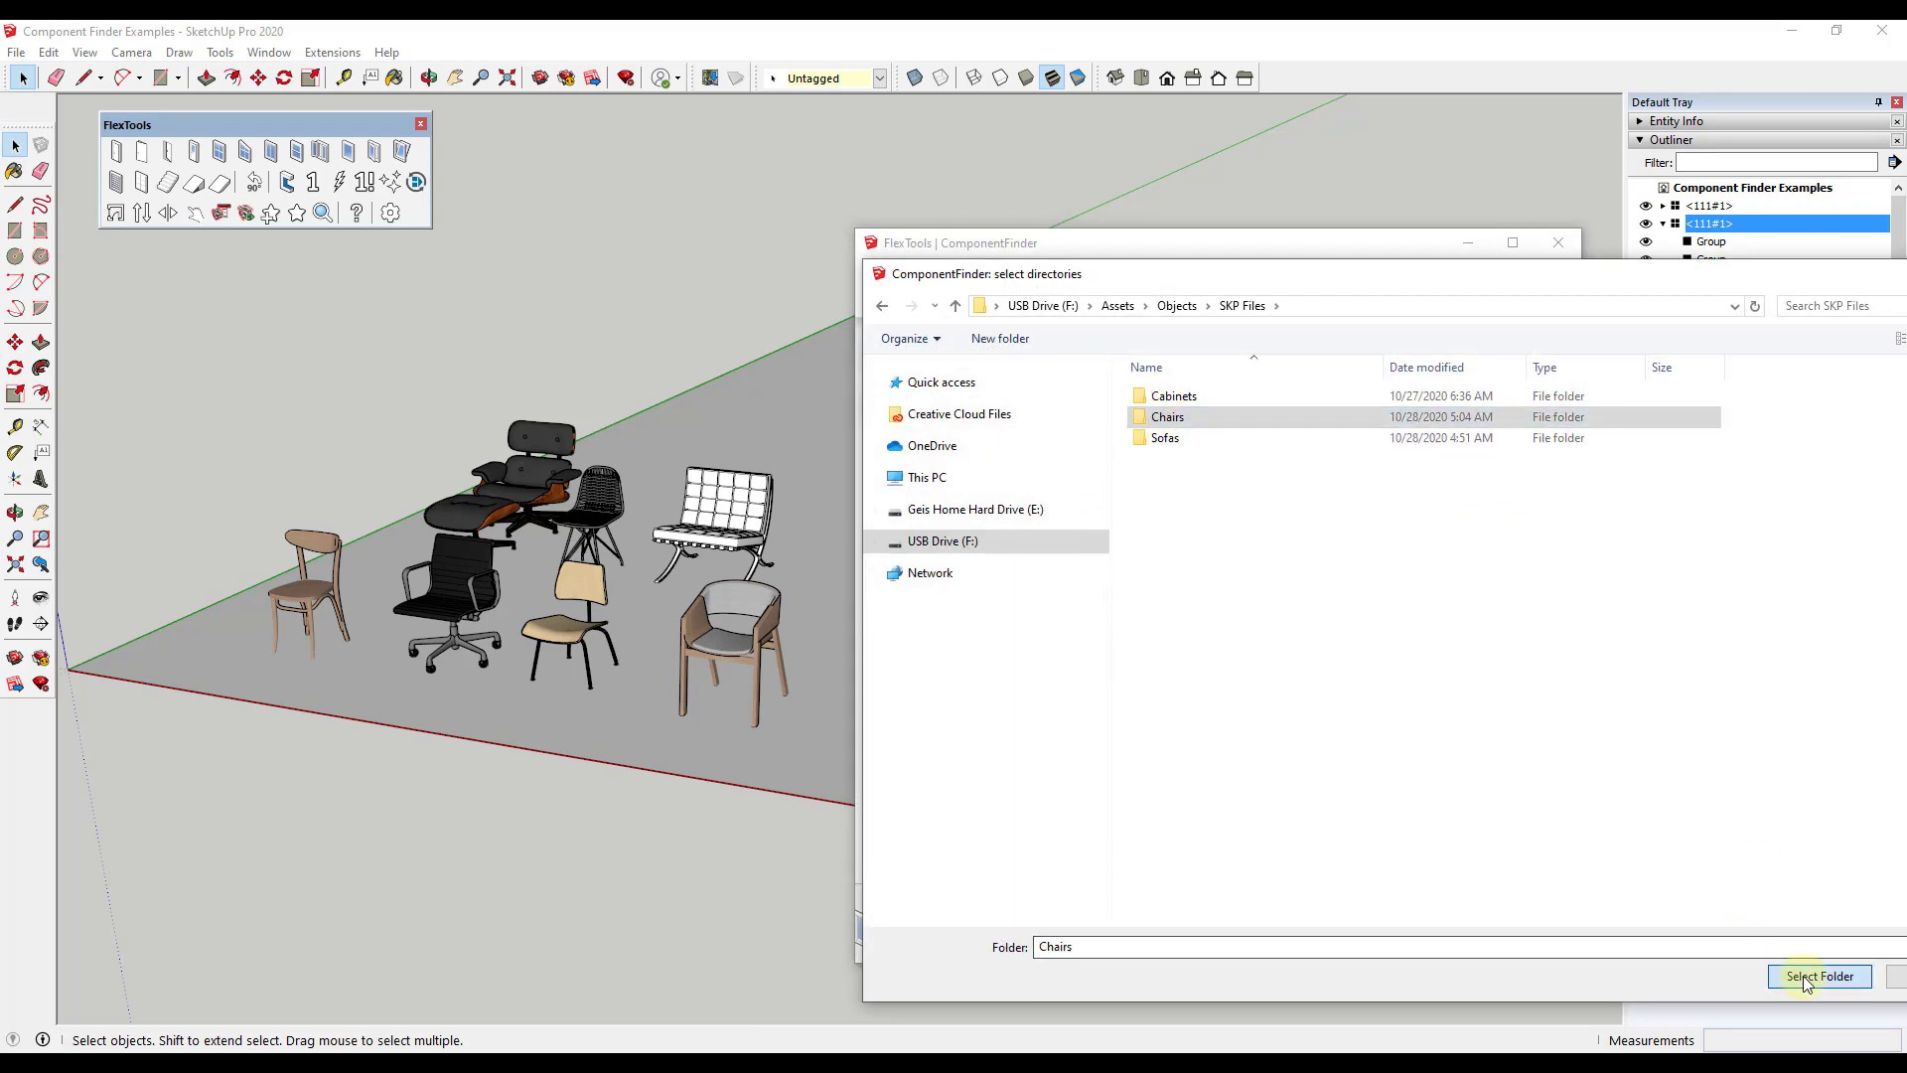
pyautogui.click(1837, 975)
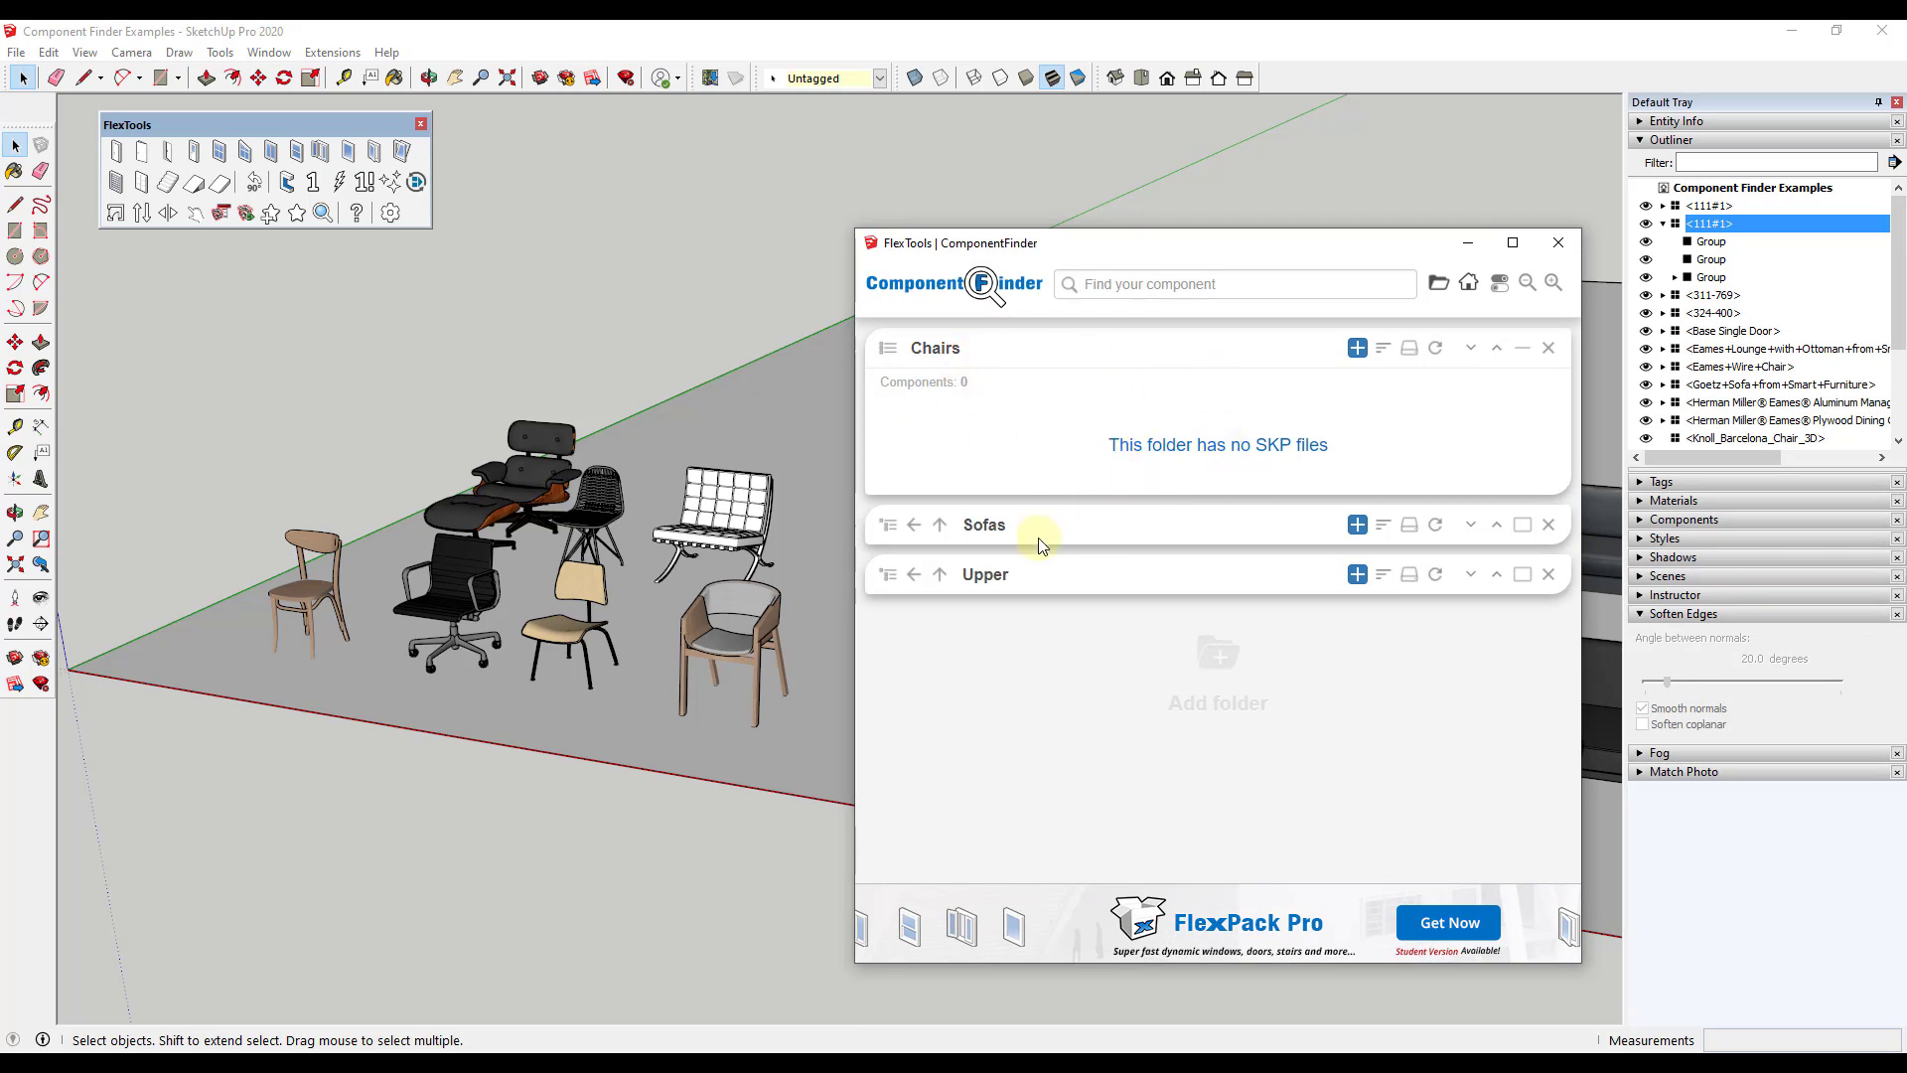
# Save the wooden chair into the Chairs tab as WoodChair
pyautogui.click(290, 592)
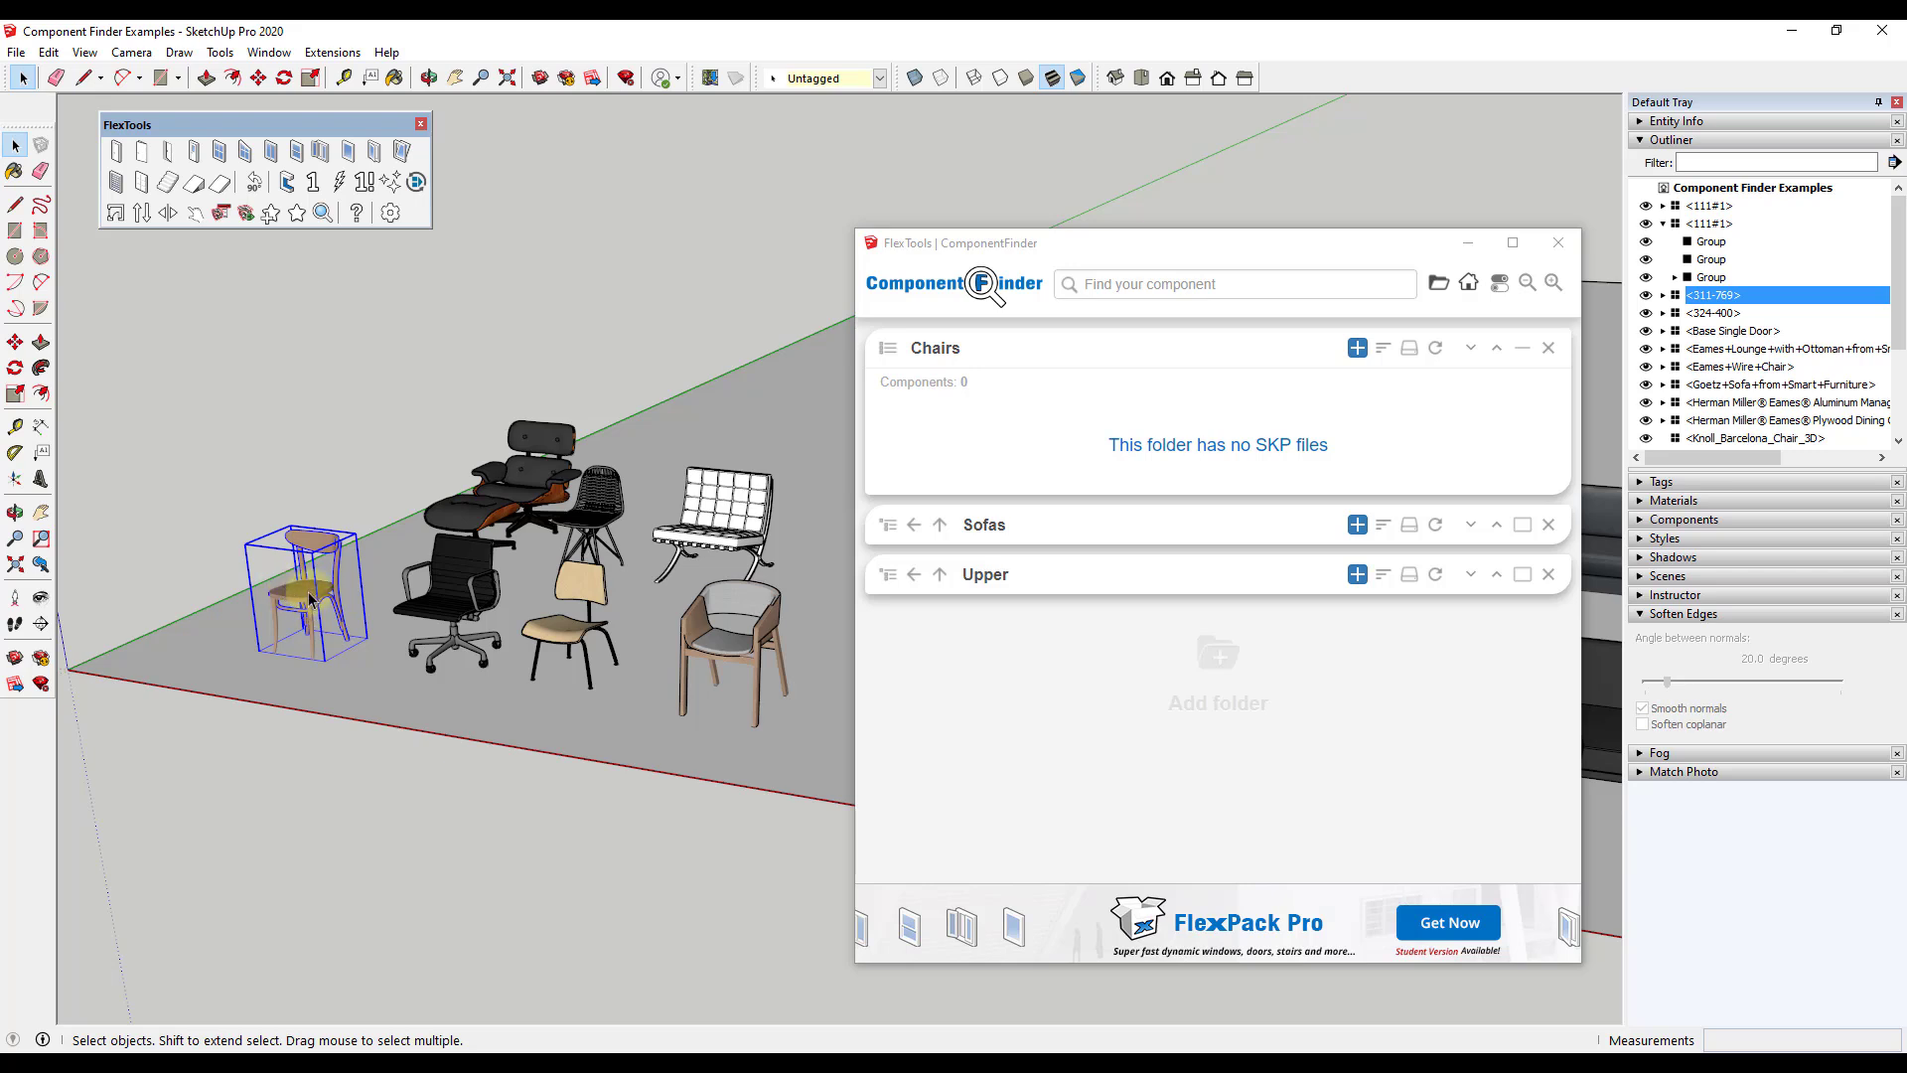
pyautogui.click(1353, 340)
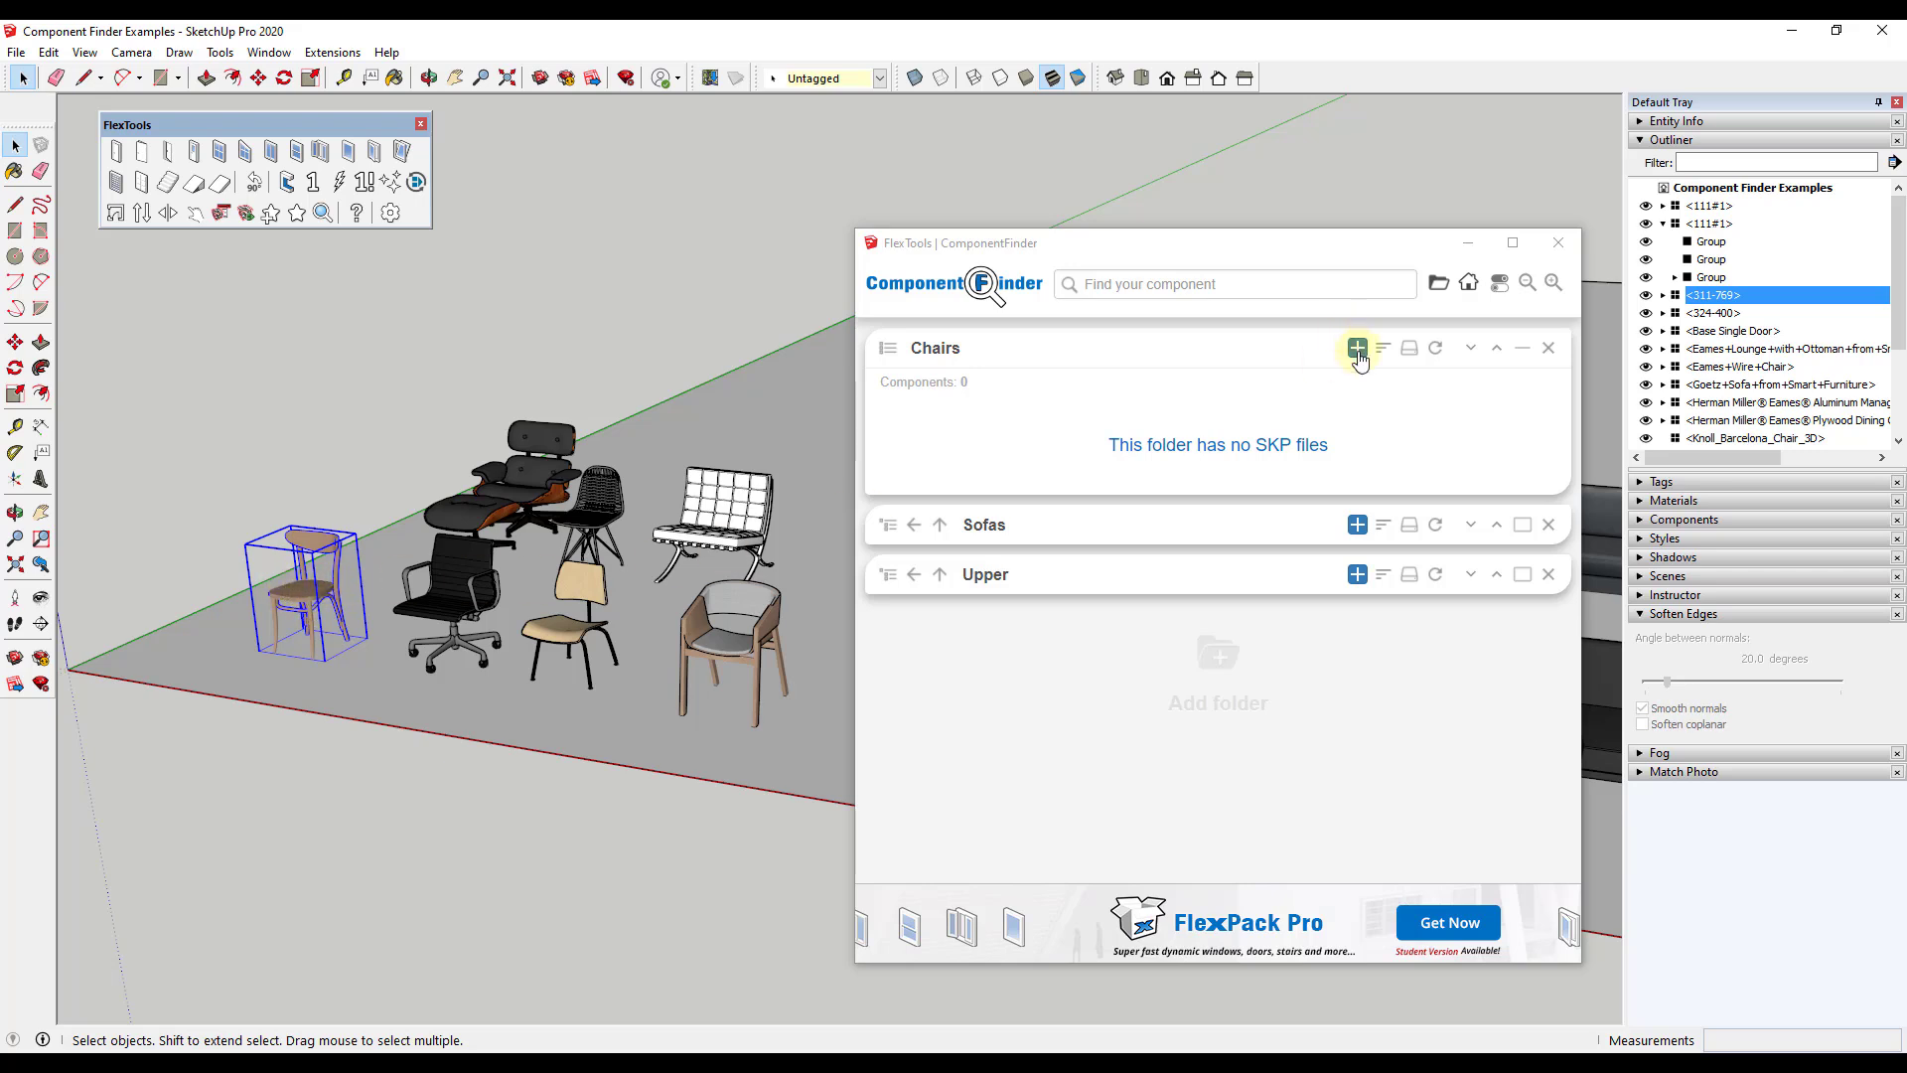
pyautogui.click(1357, 350)
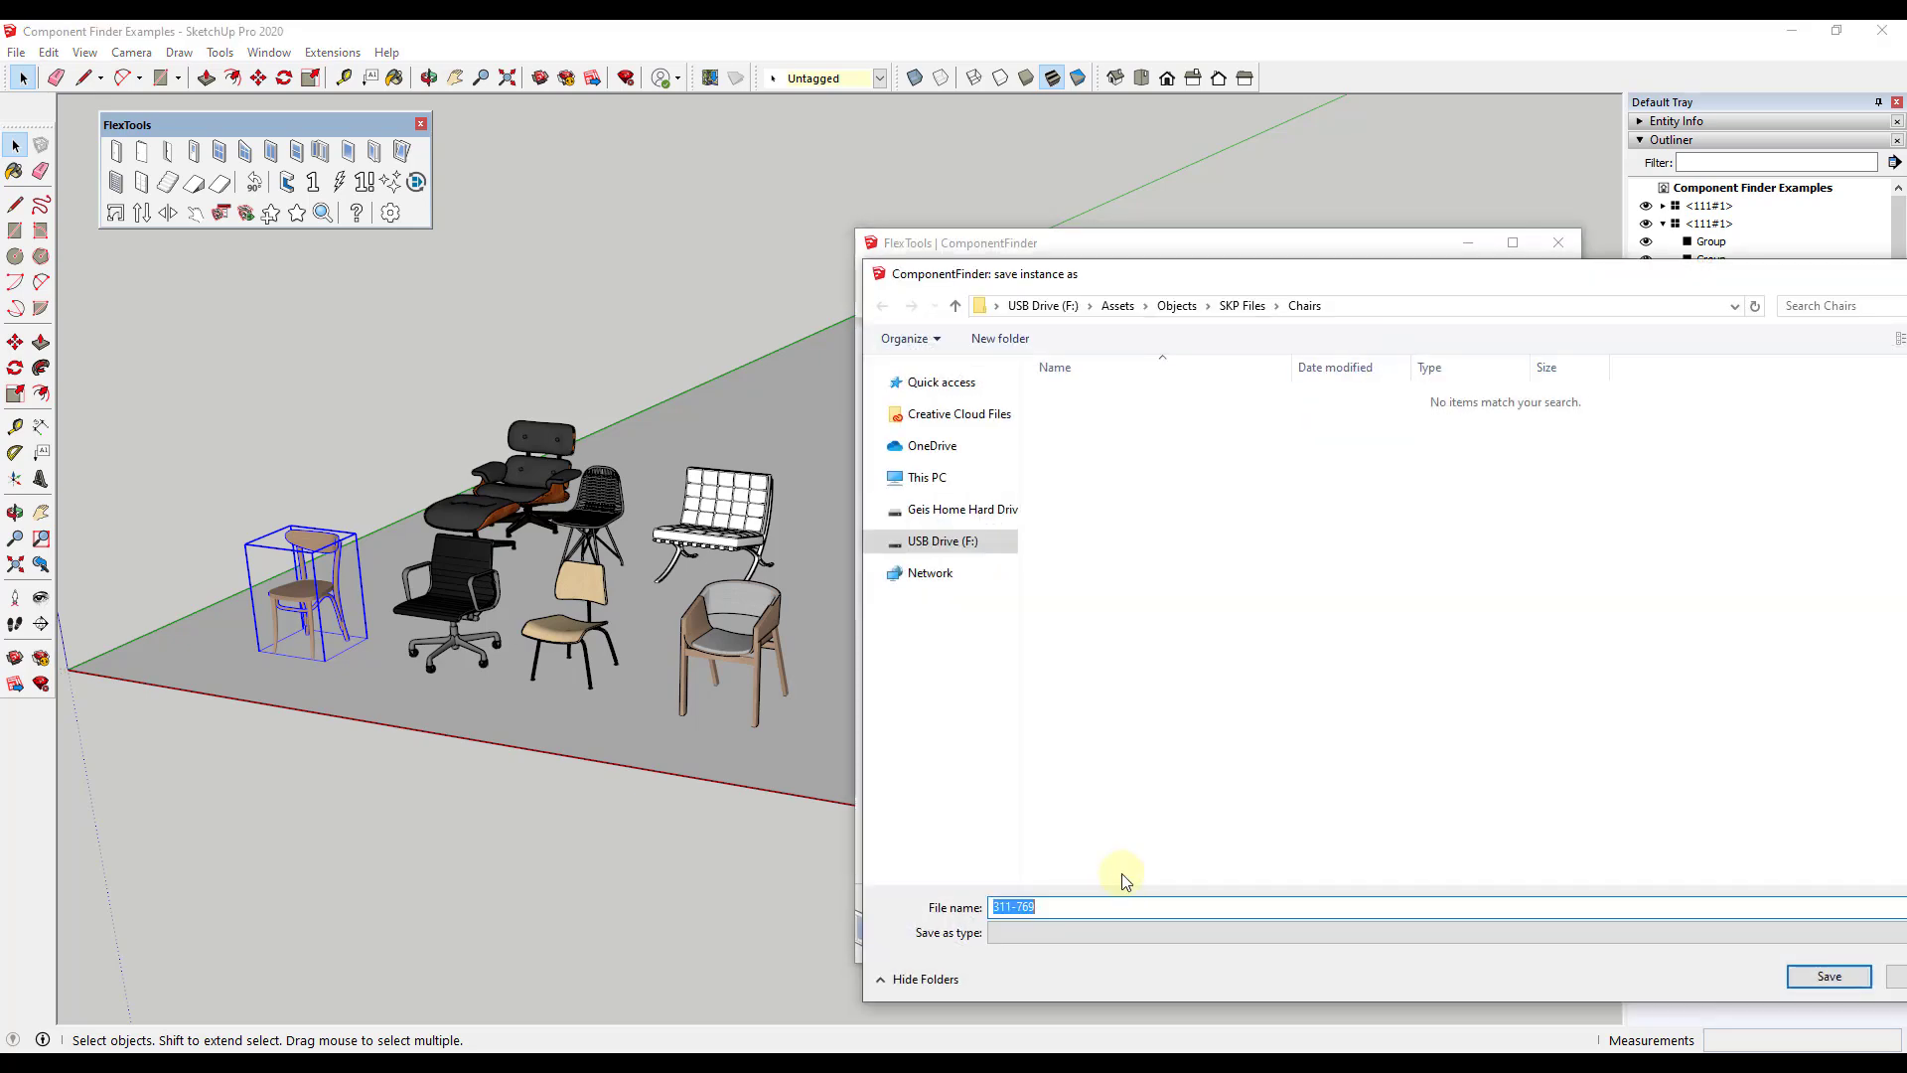
pyautogui.write('WoodCha')
pyautogui.write('ir')
pyautogui.press('Return')
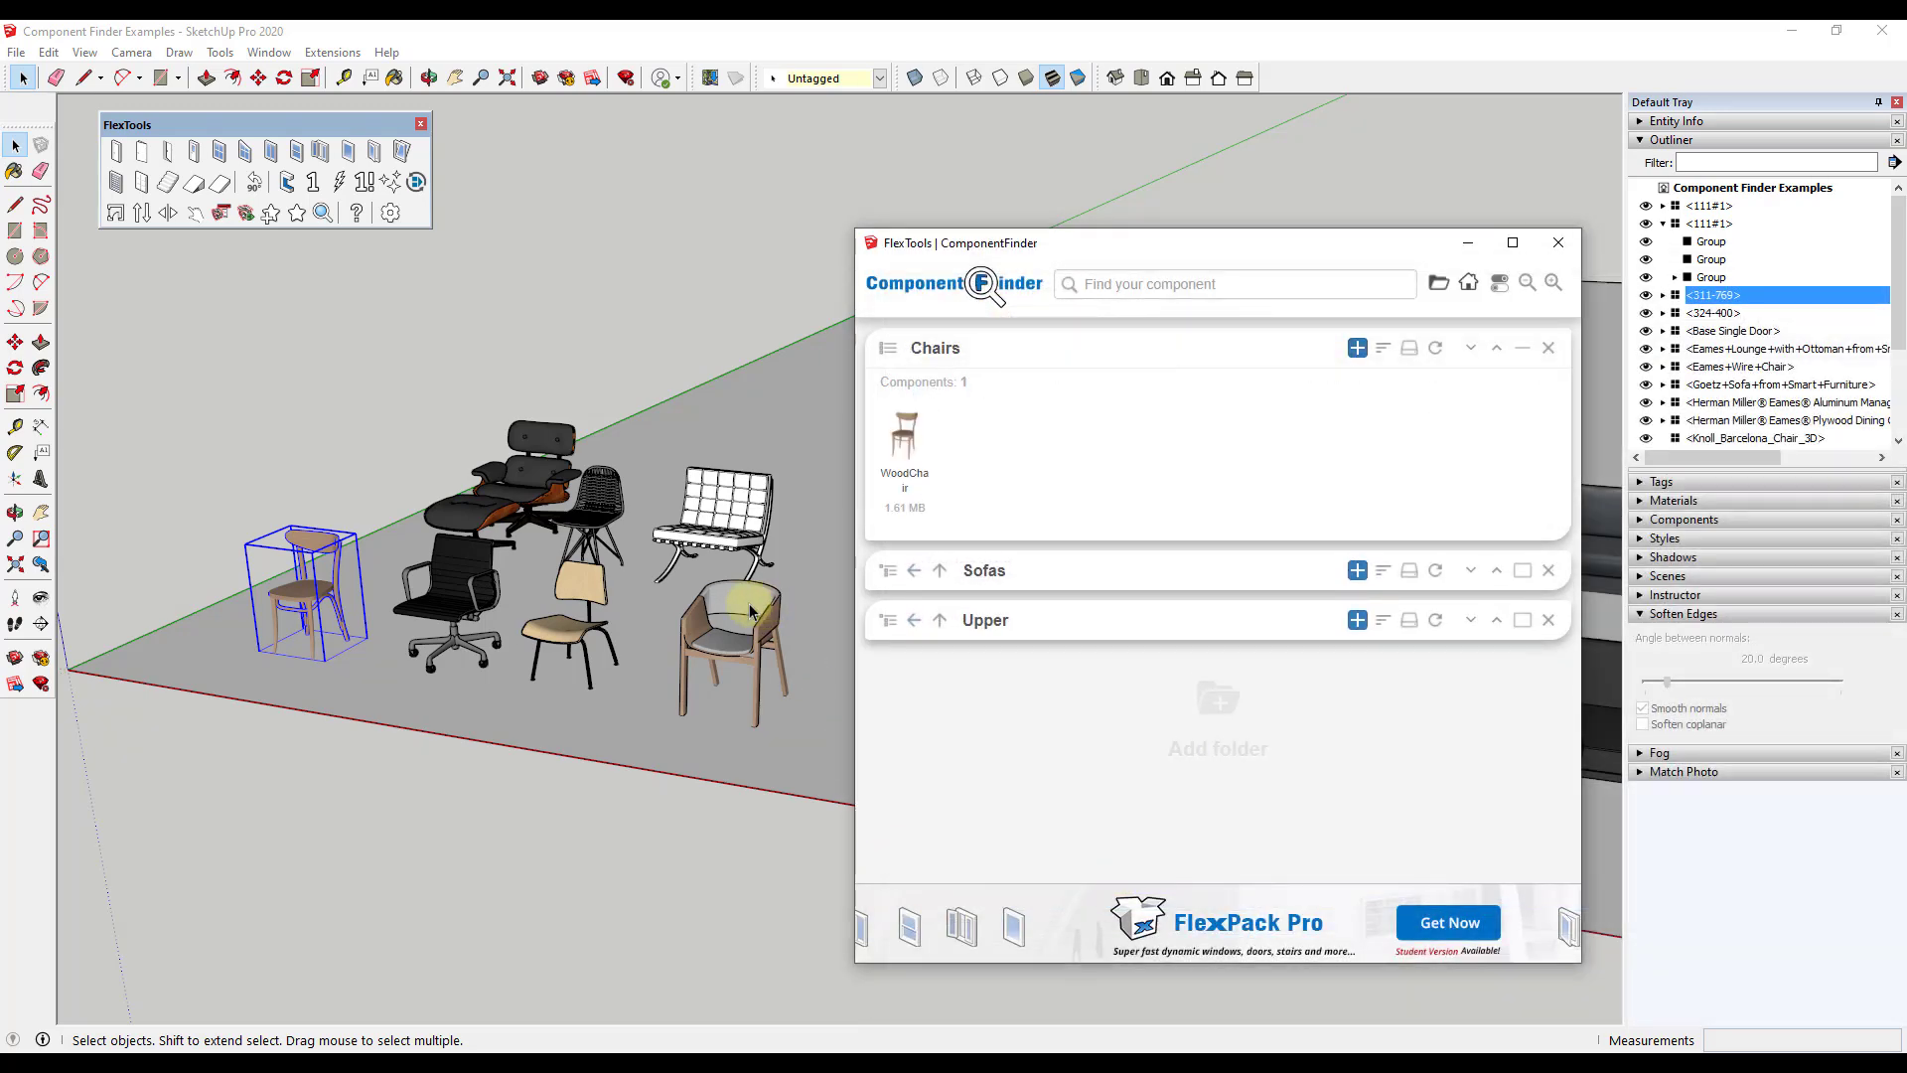
# Save the Eames office chair, Eames dining chair and the 324-400 armchair into Chairs
pyautogui.click(497, 601)
pyautogui.click(1357, 348)
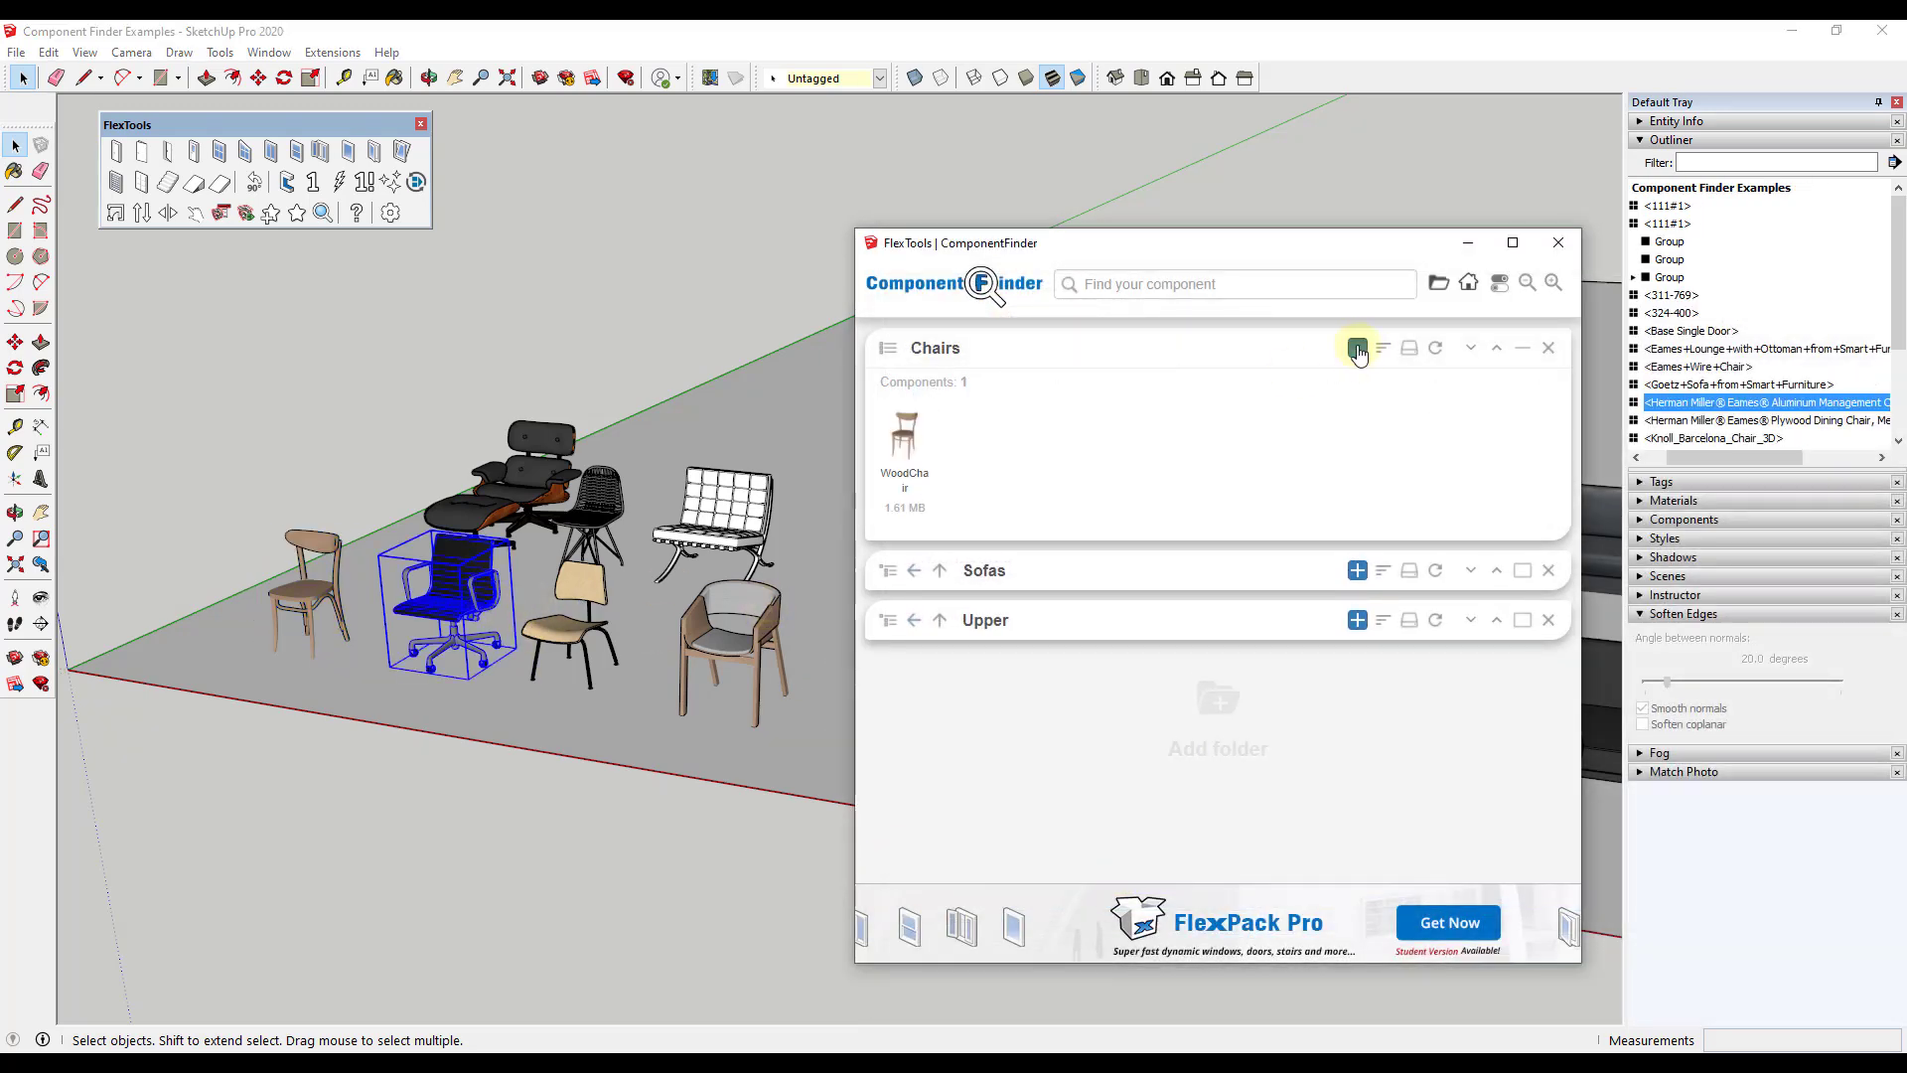
pyautogui.click(1829, 976)
pyautogui.click(574, 625)
pyautogui.click(1357, 348)
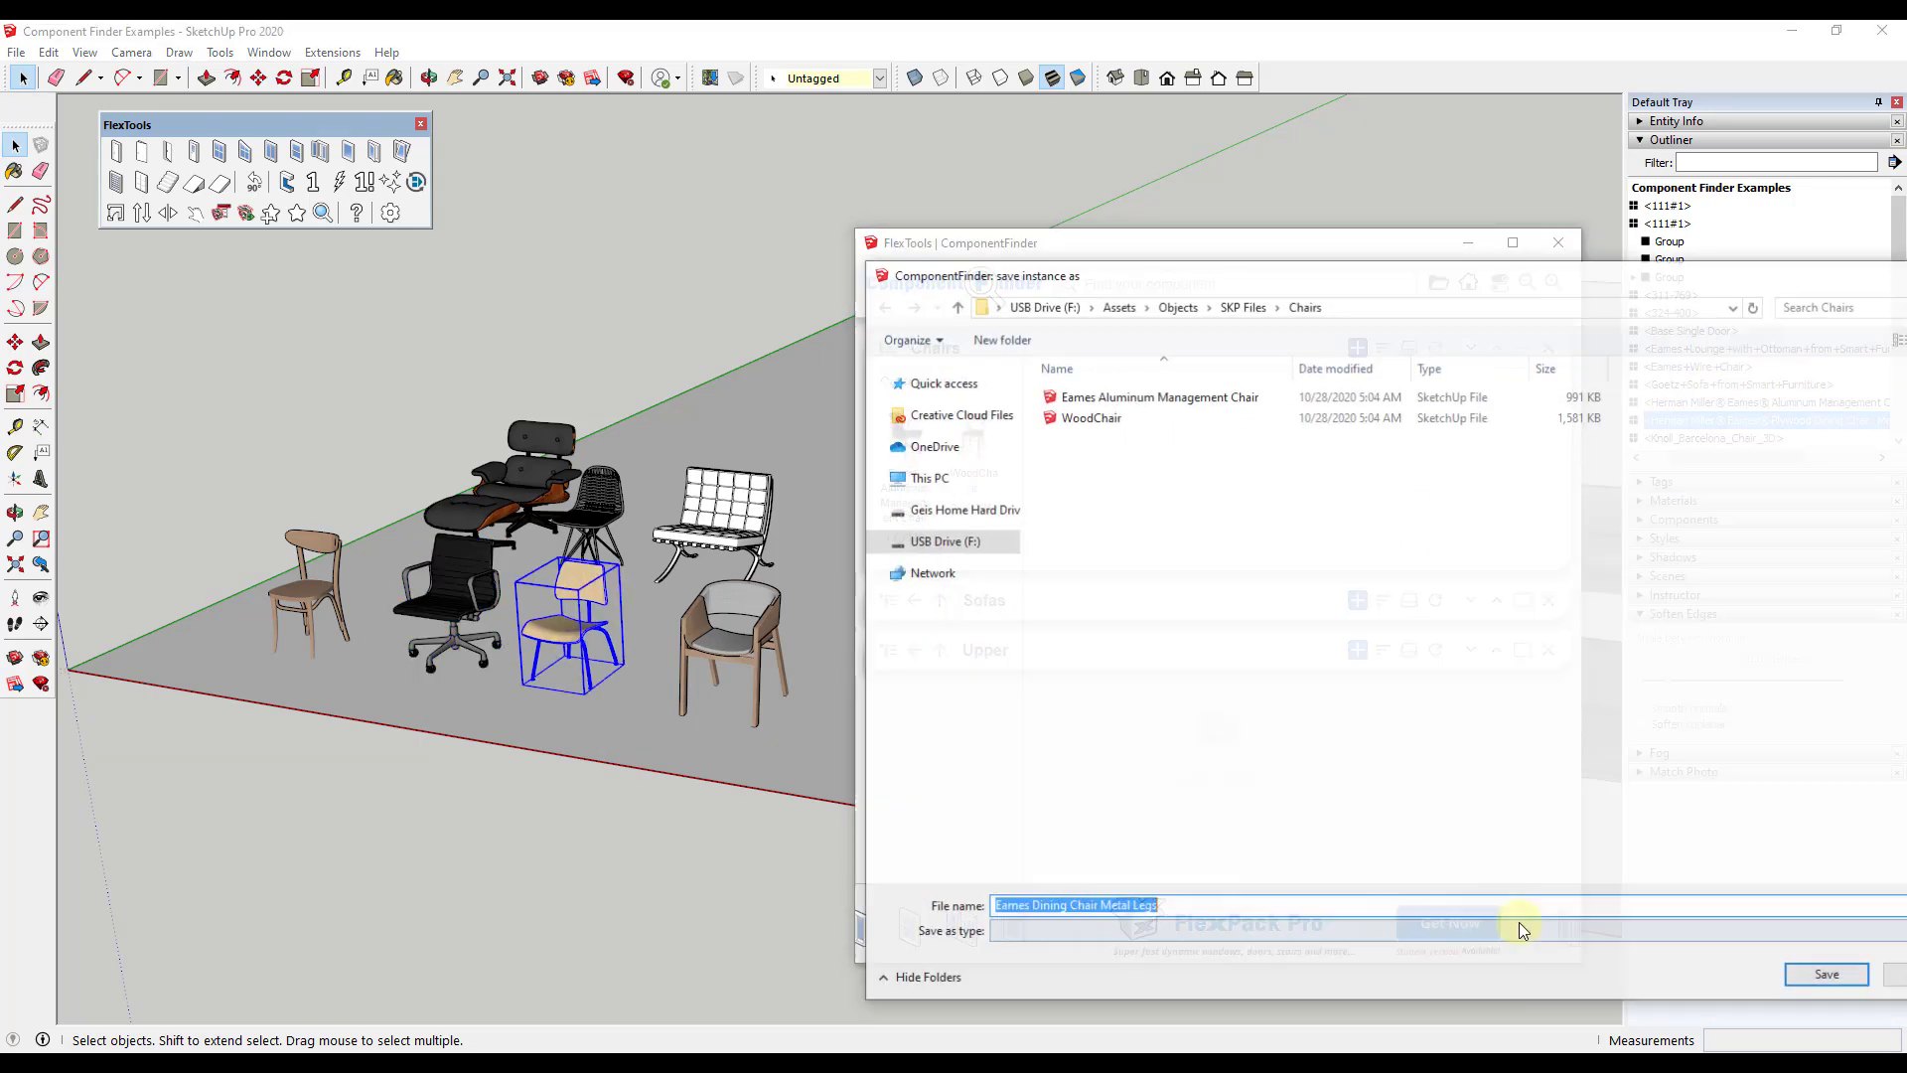
pyautogui.click(1829, 976)
pyautogui.click(752, 642)
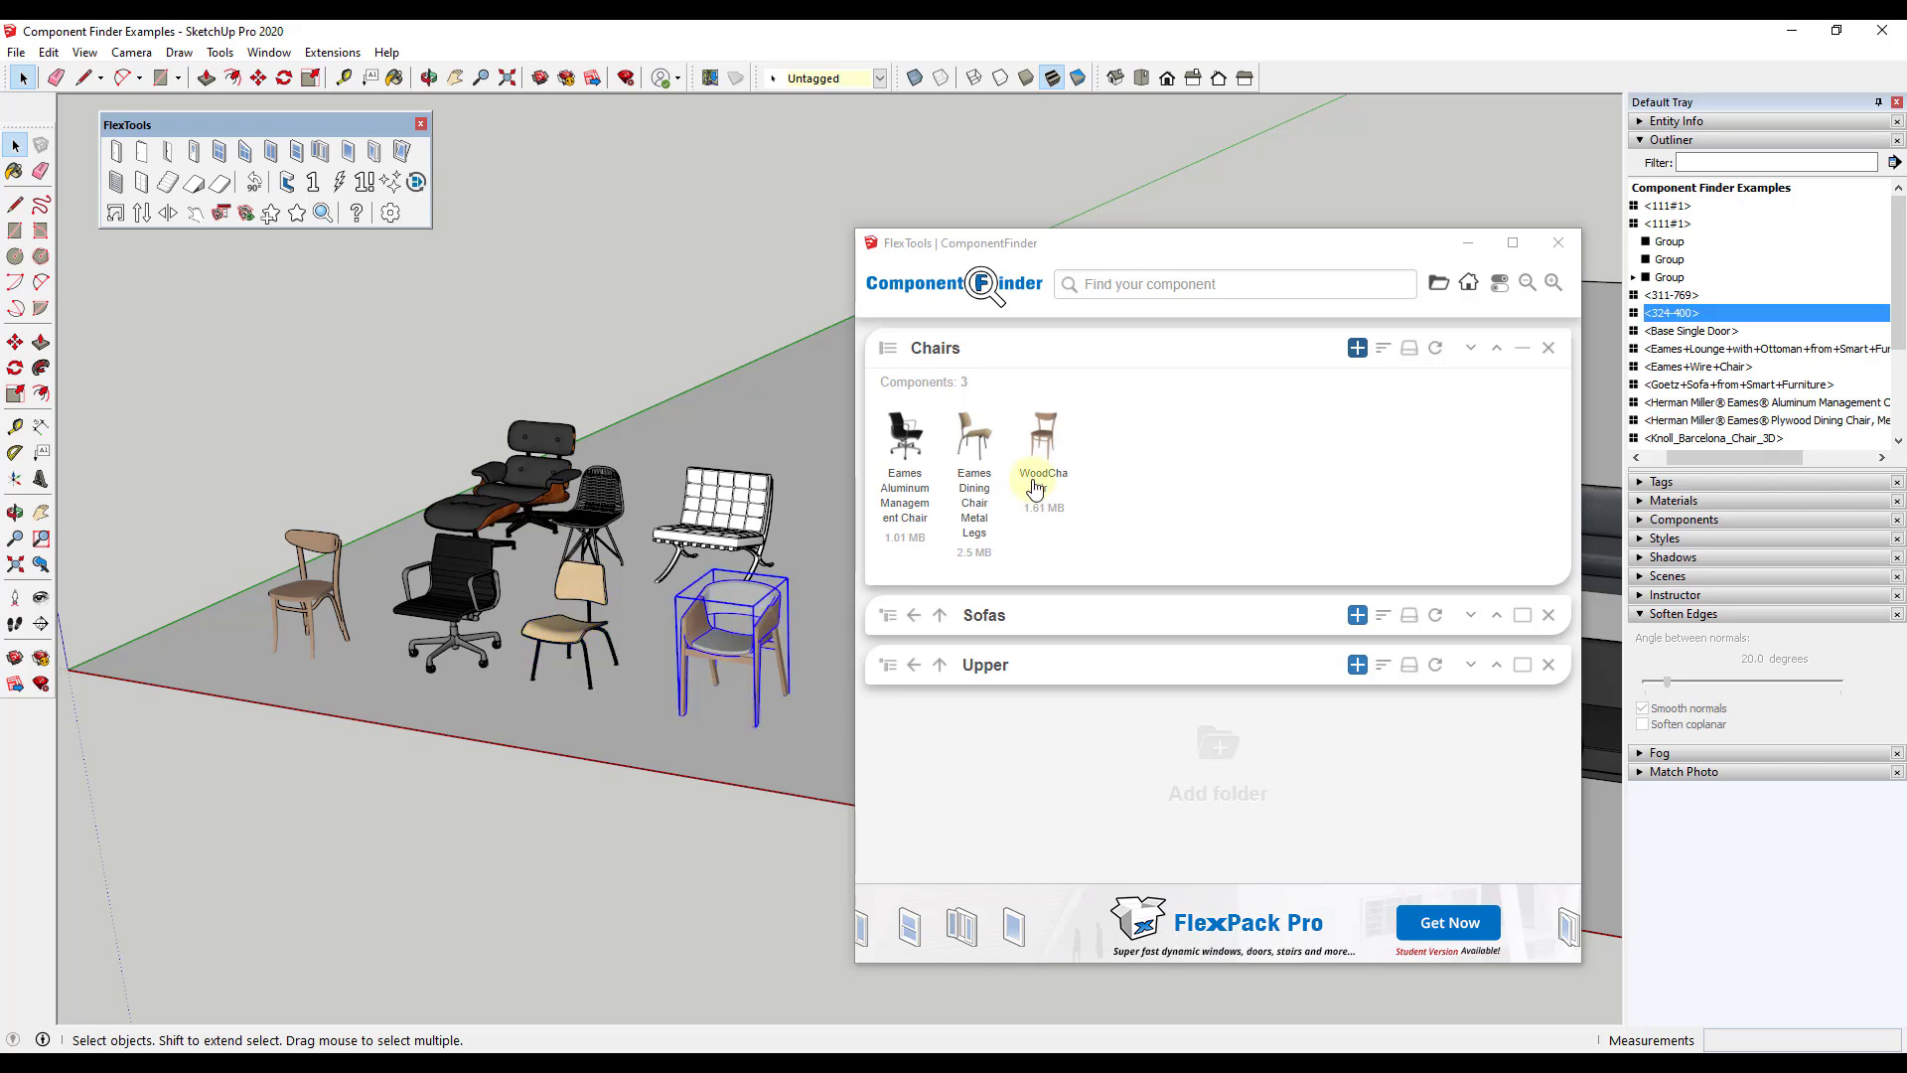
pyautogui.click(1357, 348)
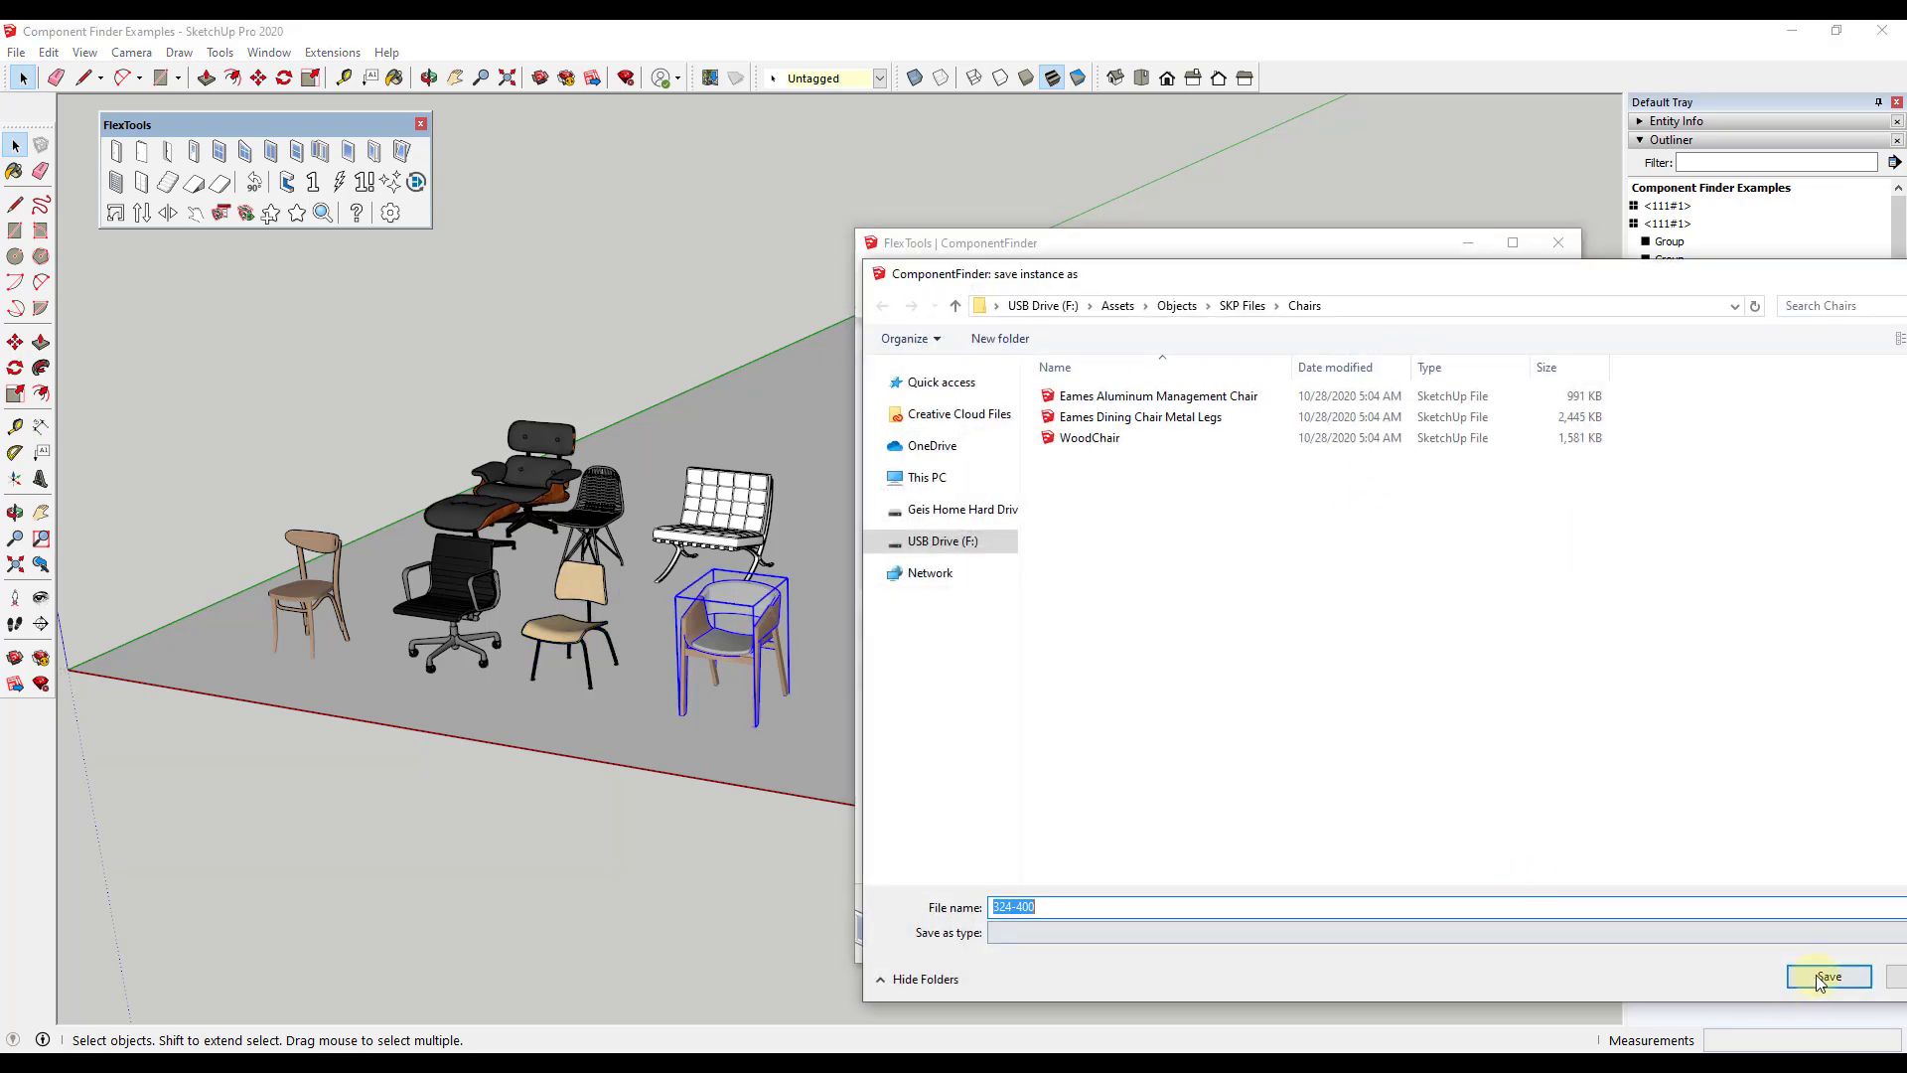
pyautogui.click(1817, 975)
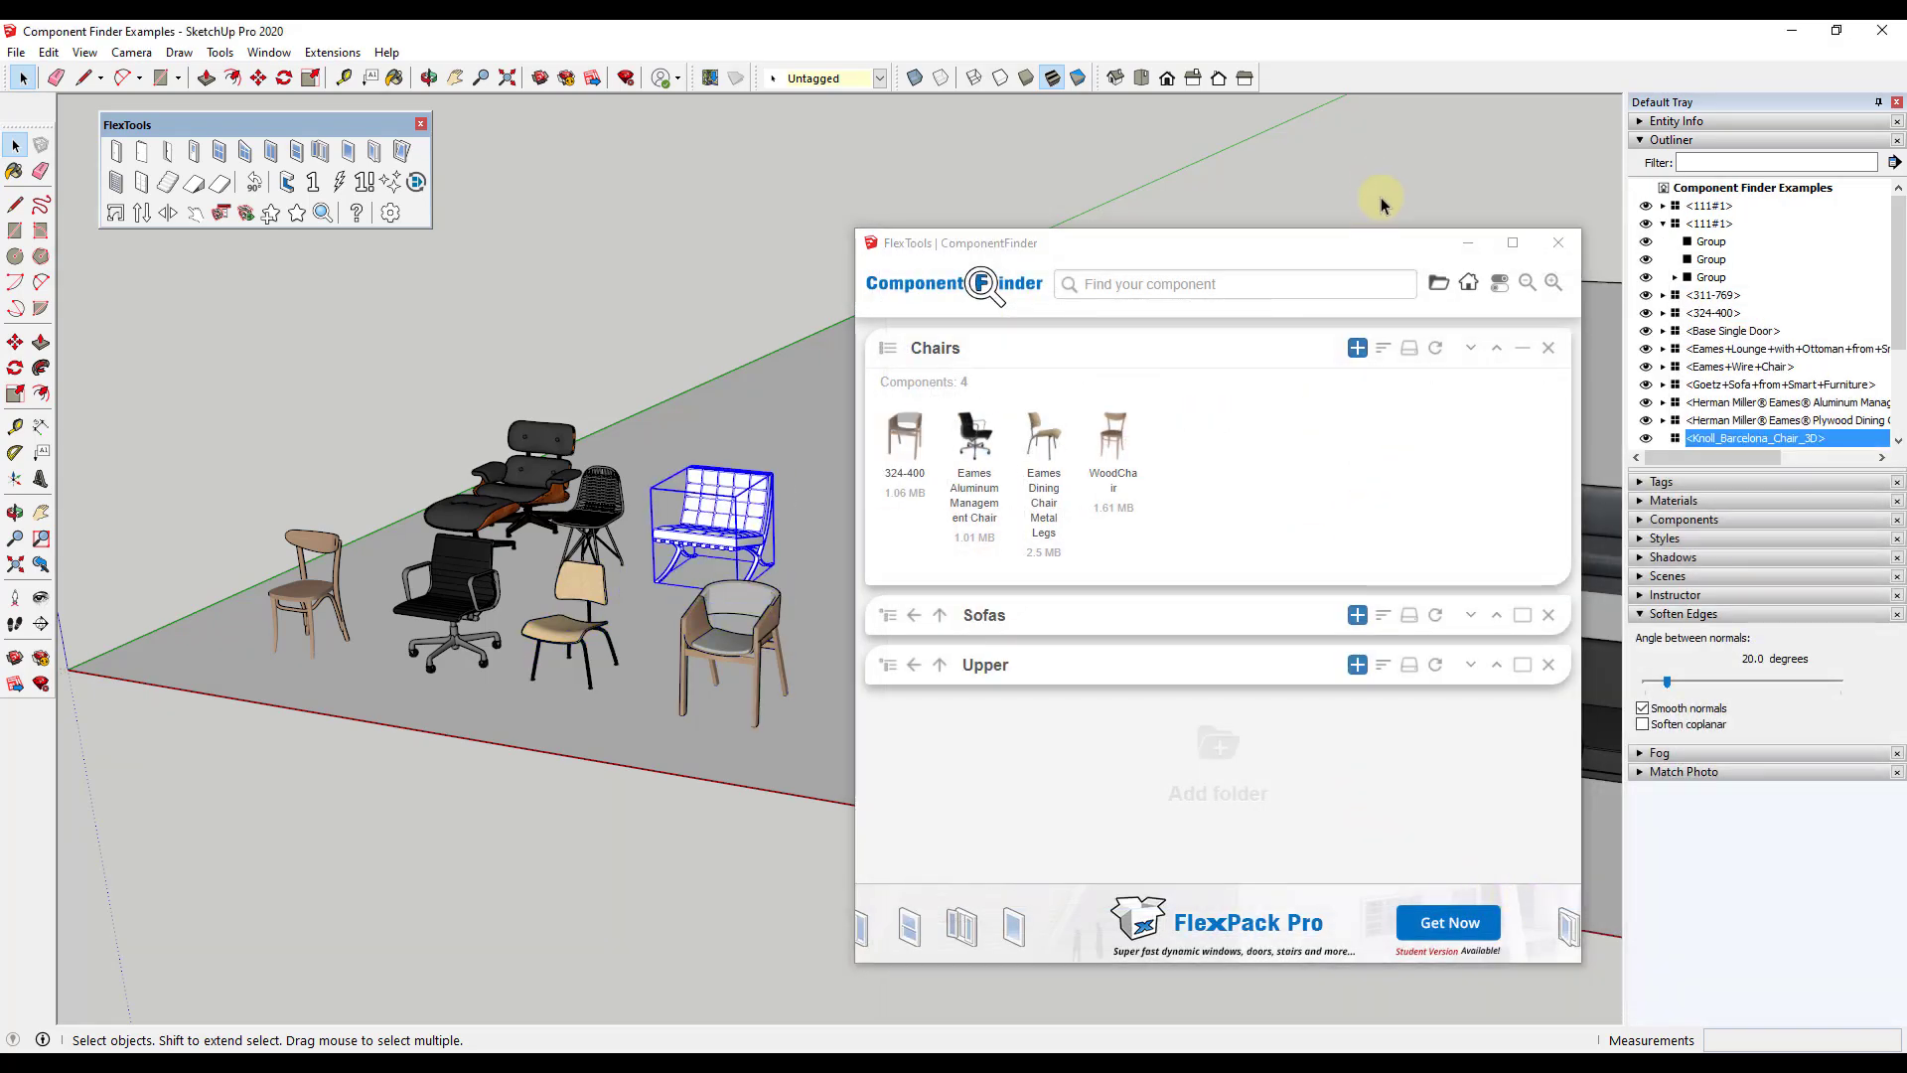
# Save Knoll_Barcelona_Chair_3D, Eames+Wire+Chair and the Eames lounge with ottoman into Chairs
pyautogui.click(1357, 348)
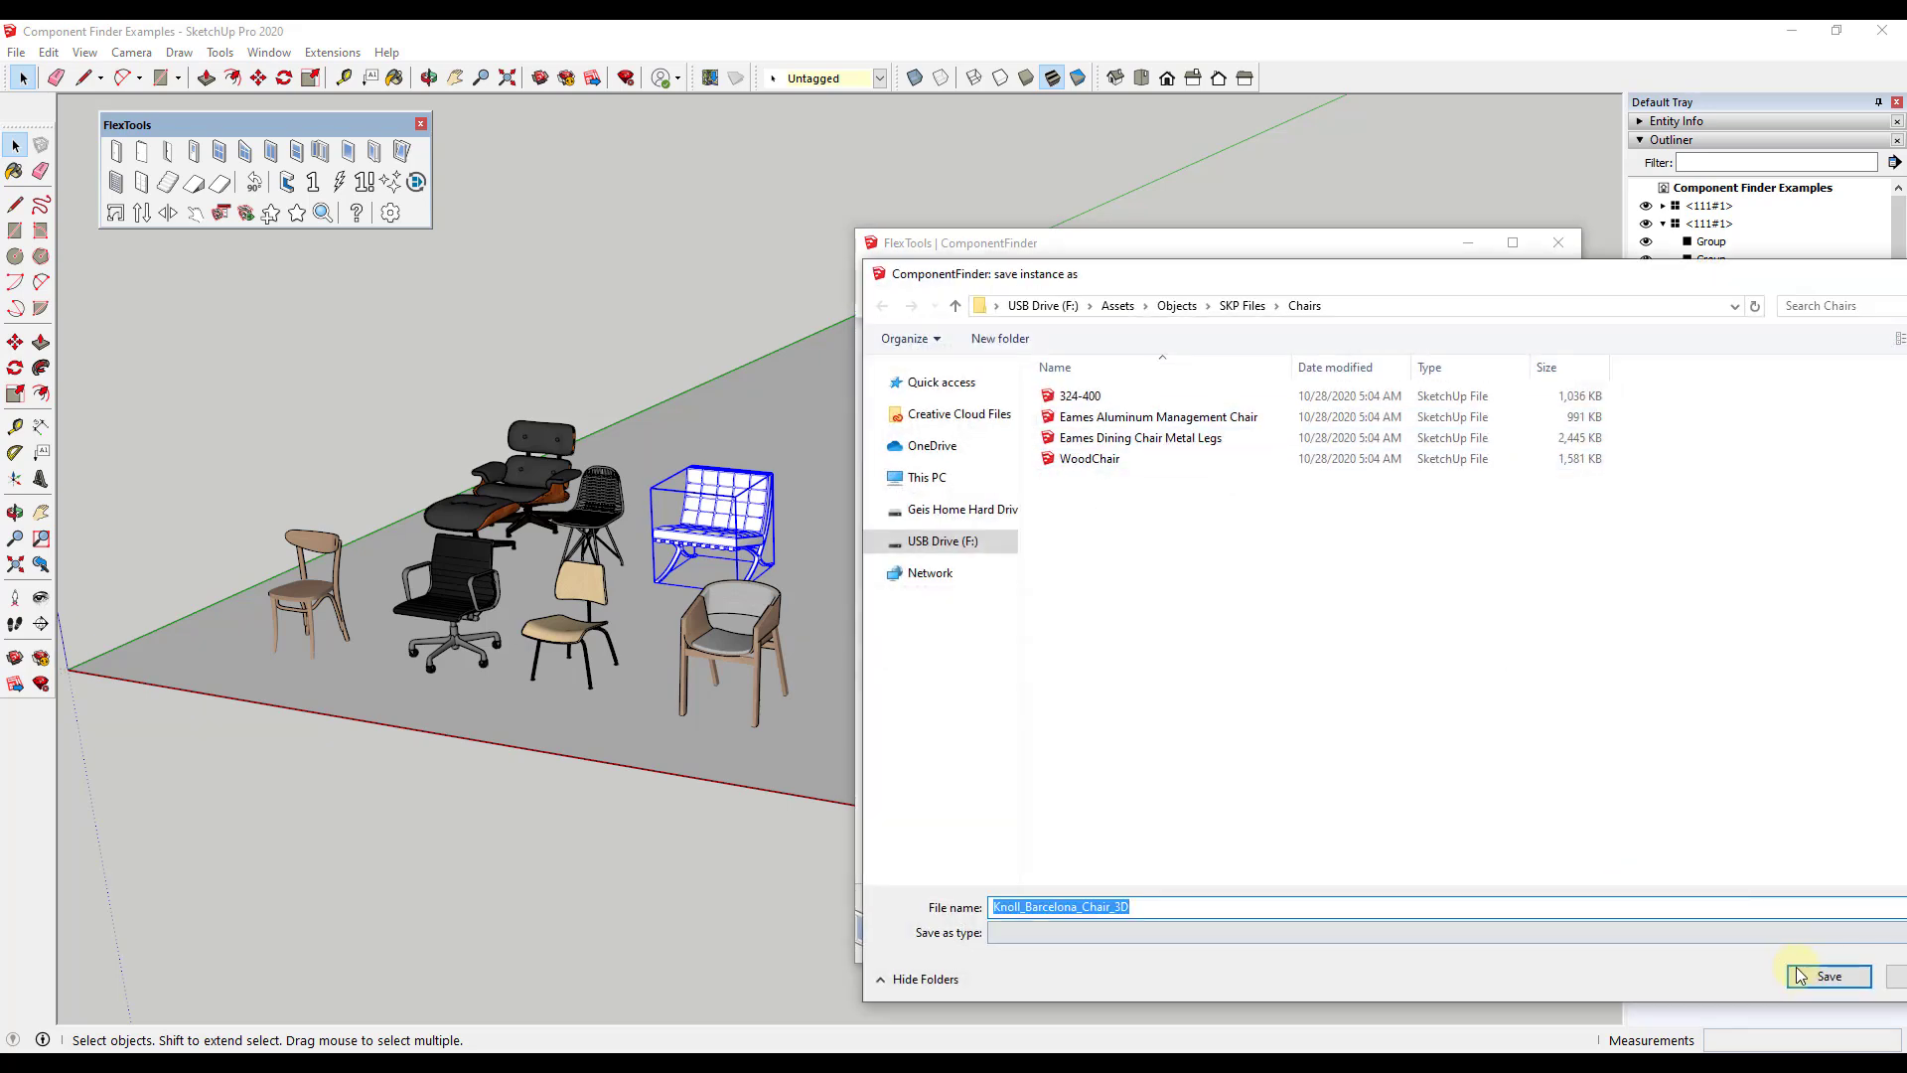
pyautogui.click(1800, 975)
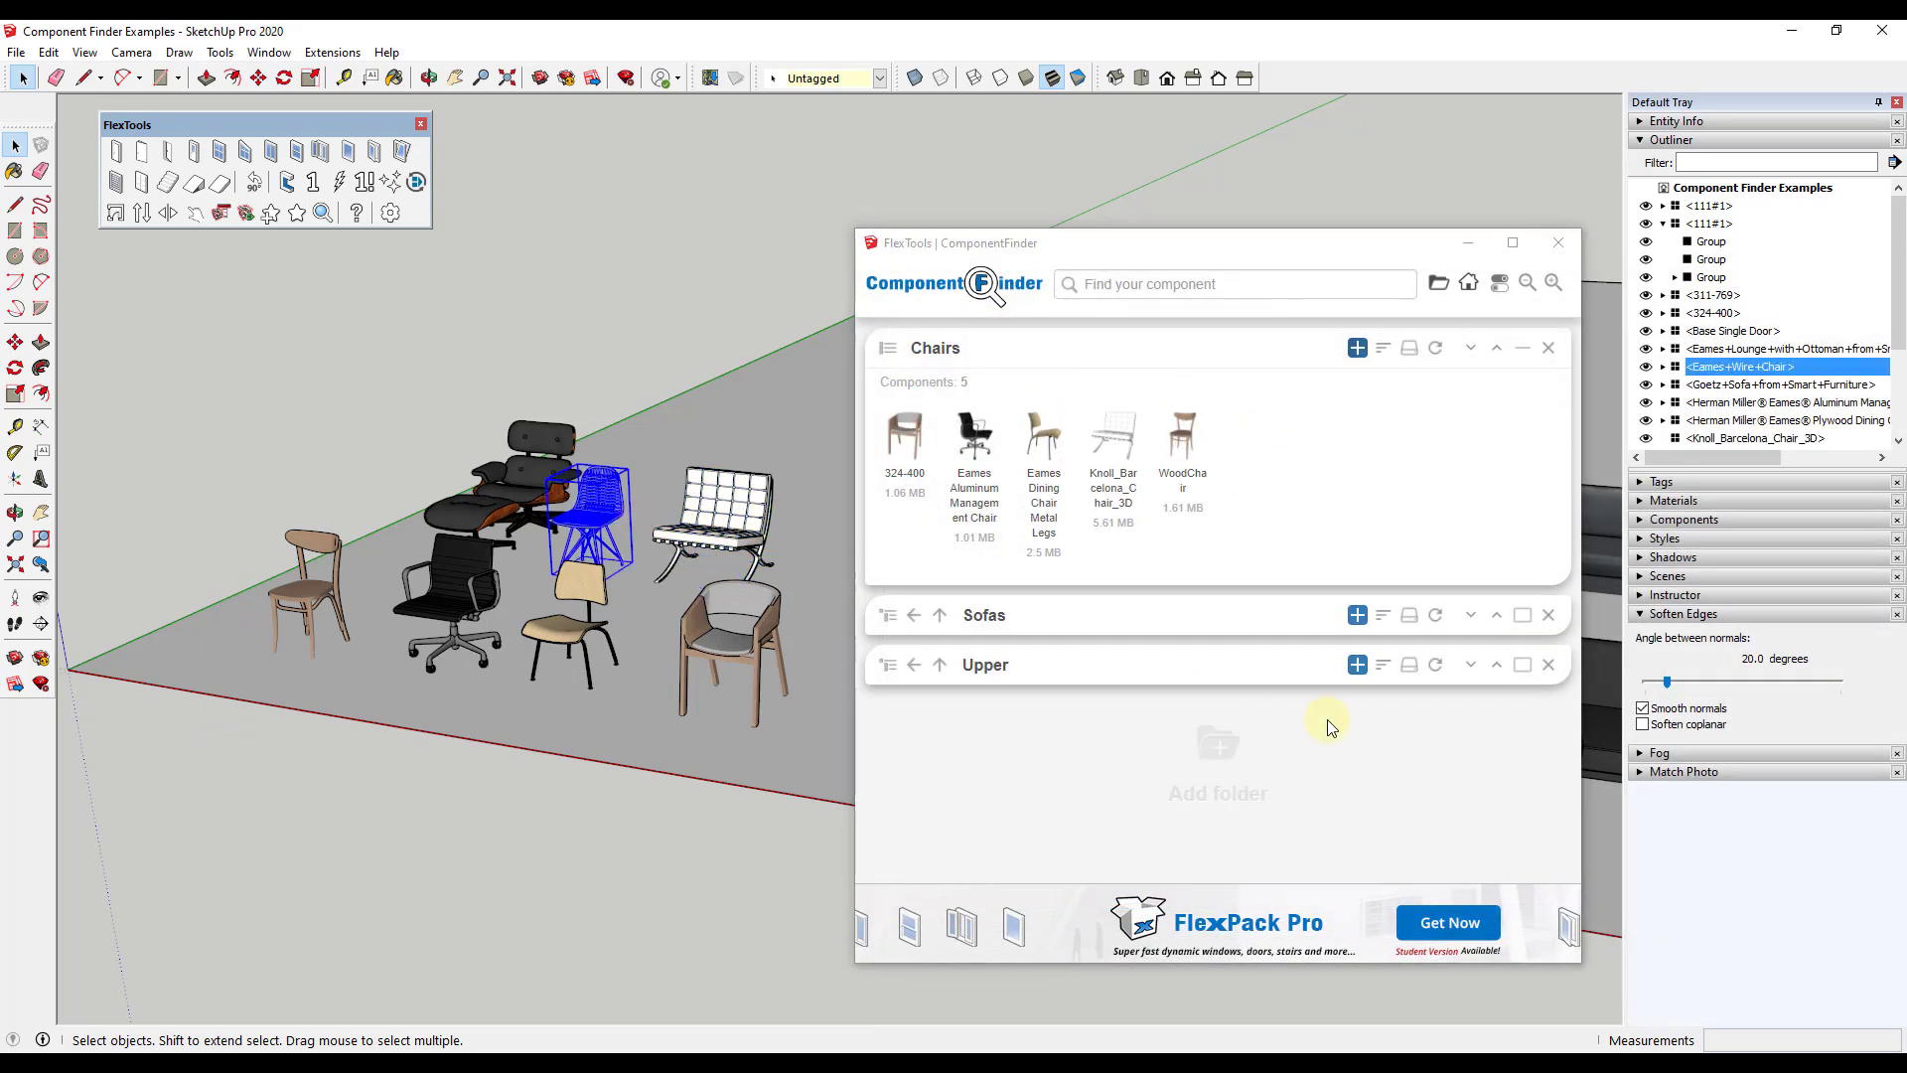
pyautogui.click(1357, 348)
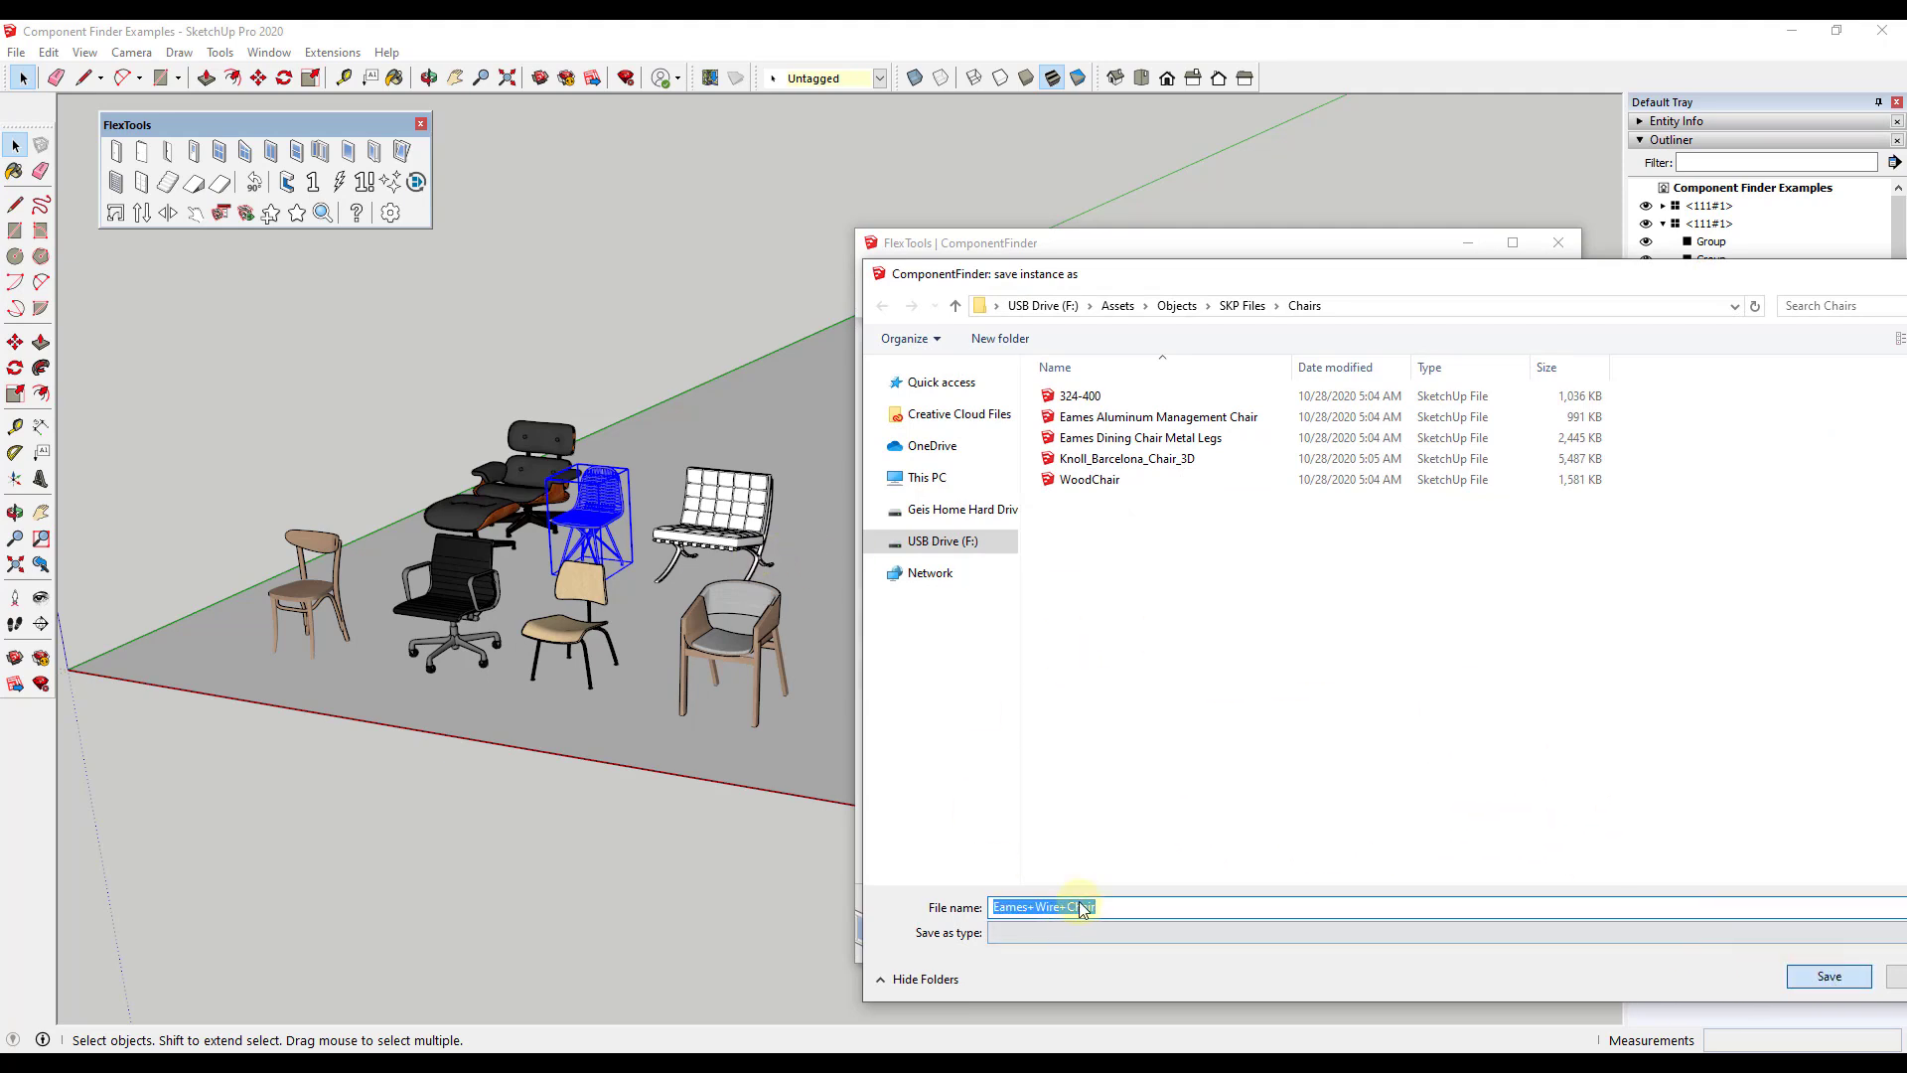
pyautogui.click(1823, 977)
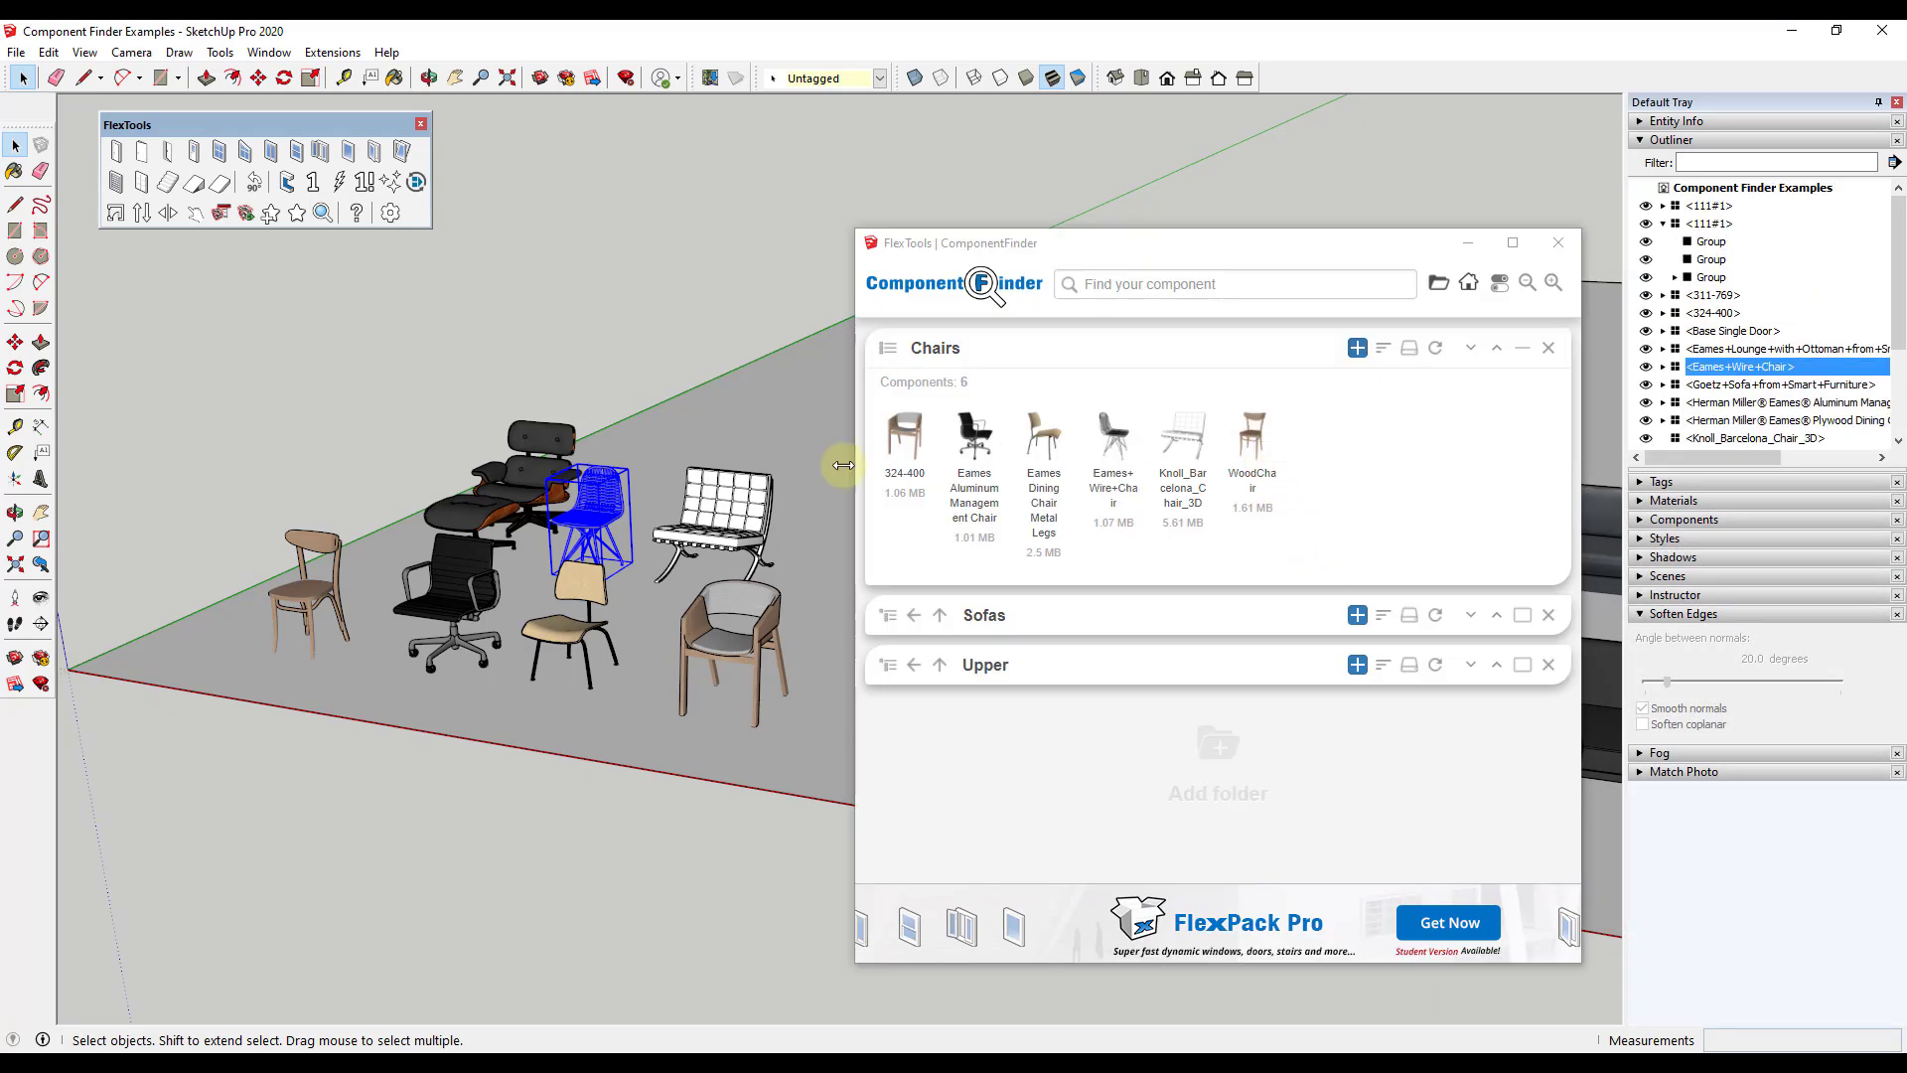
pyautogui.click(497, 497)
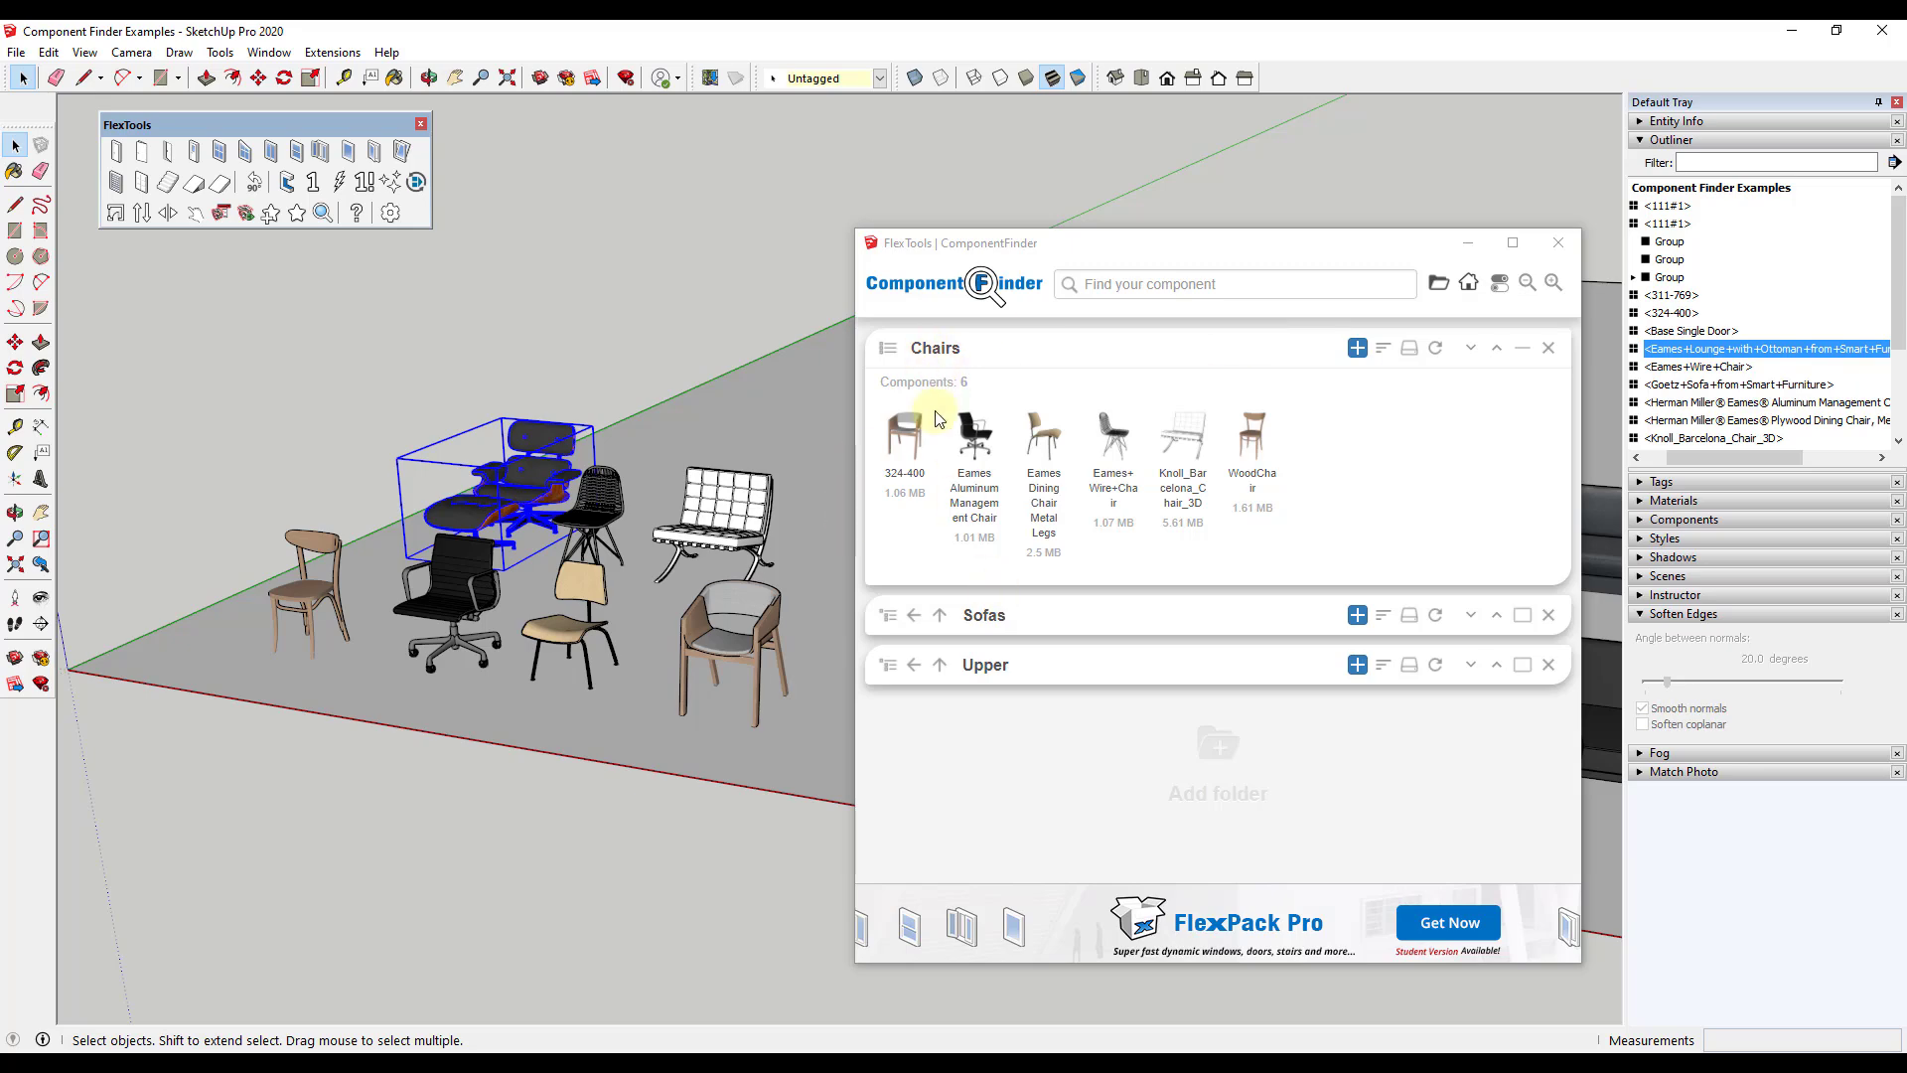
pyautogui.click(1357, 347)
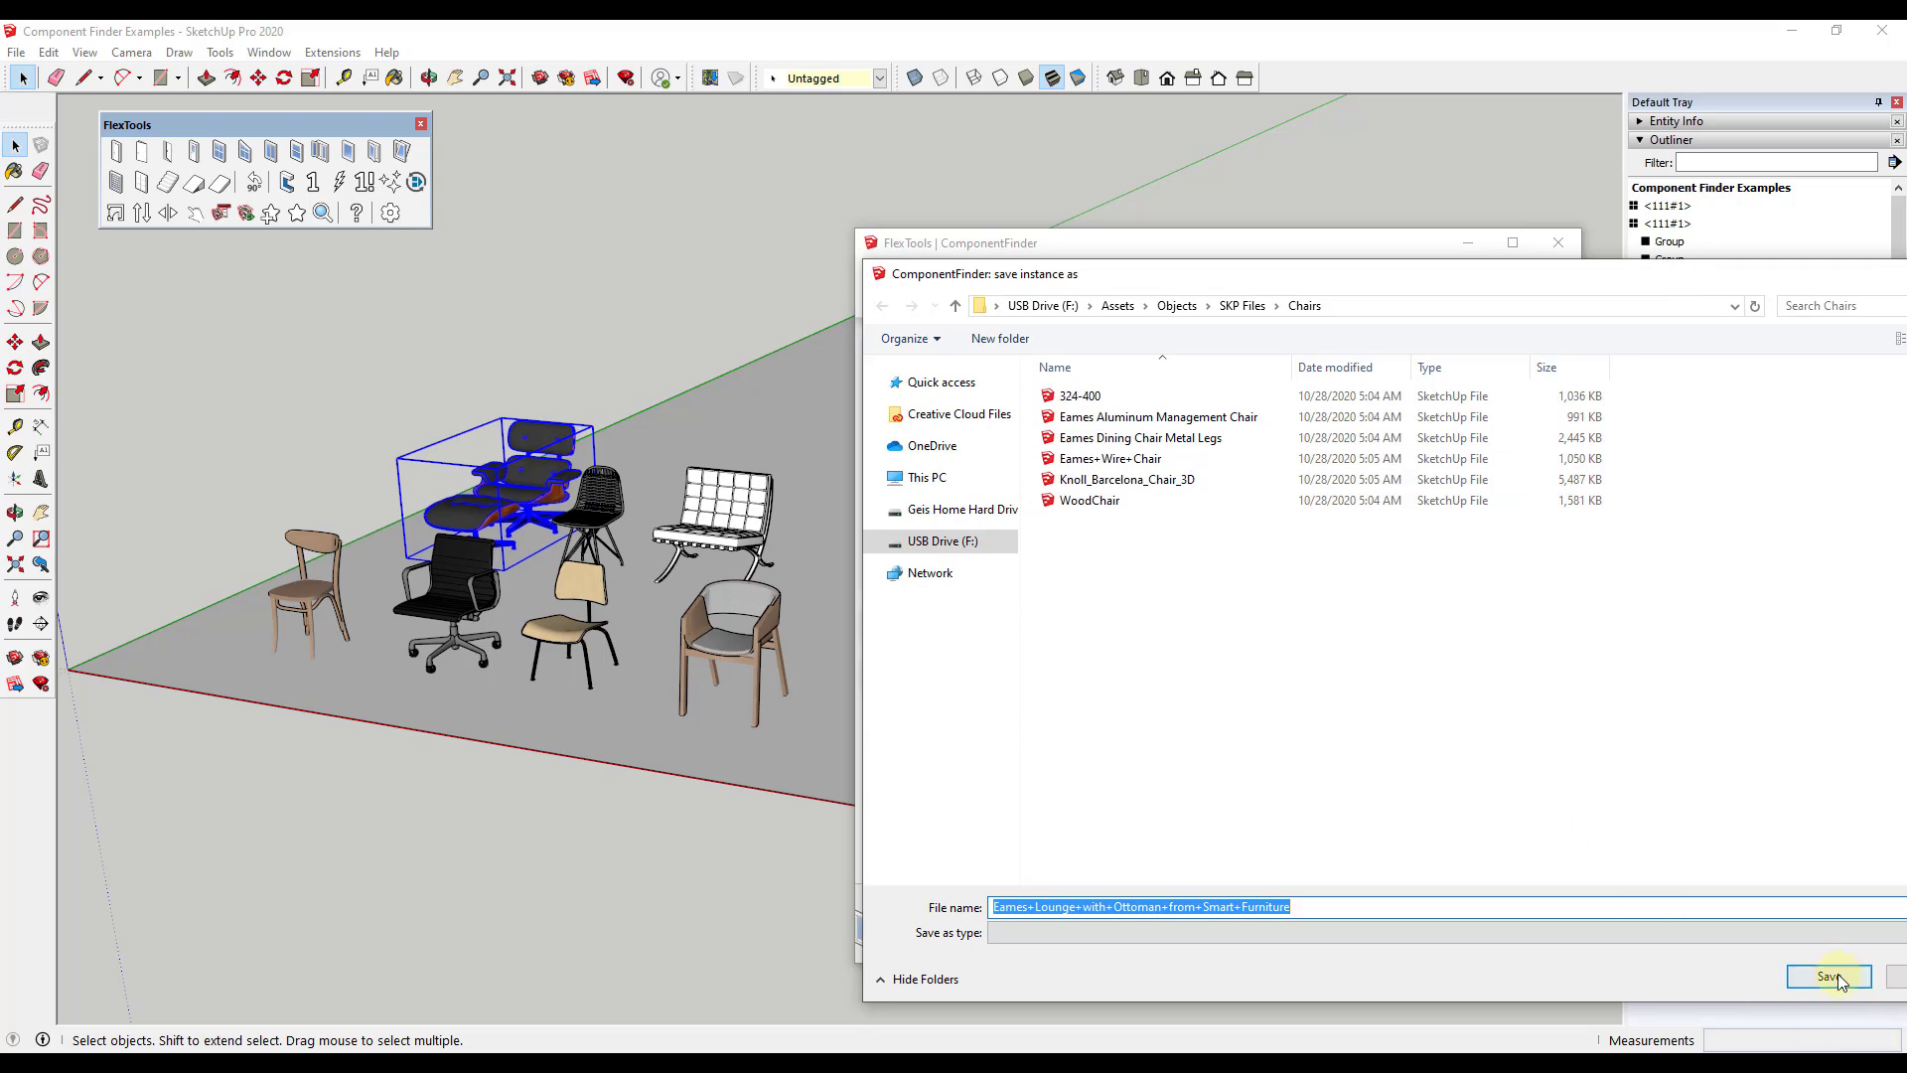
pyautogui.click(1826, 976)
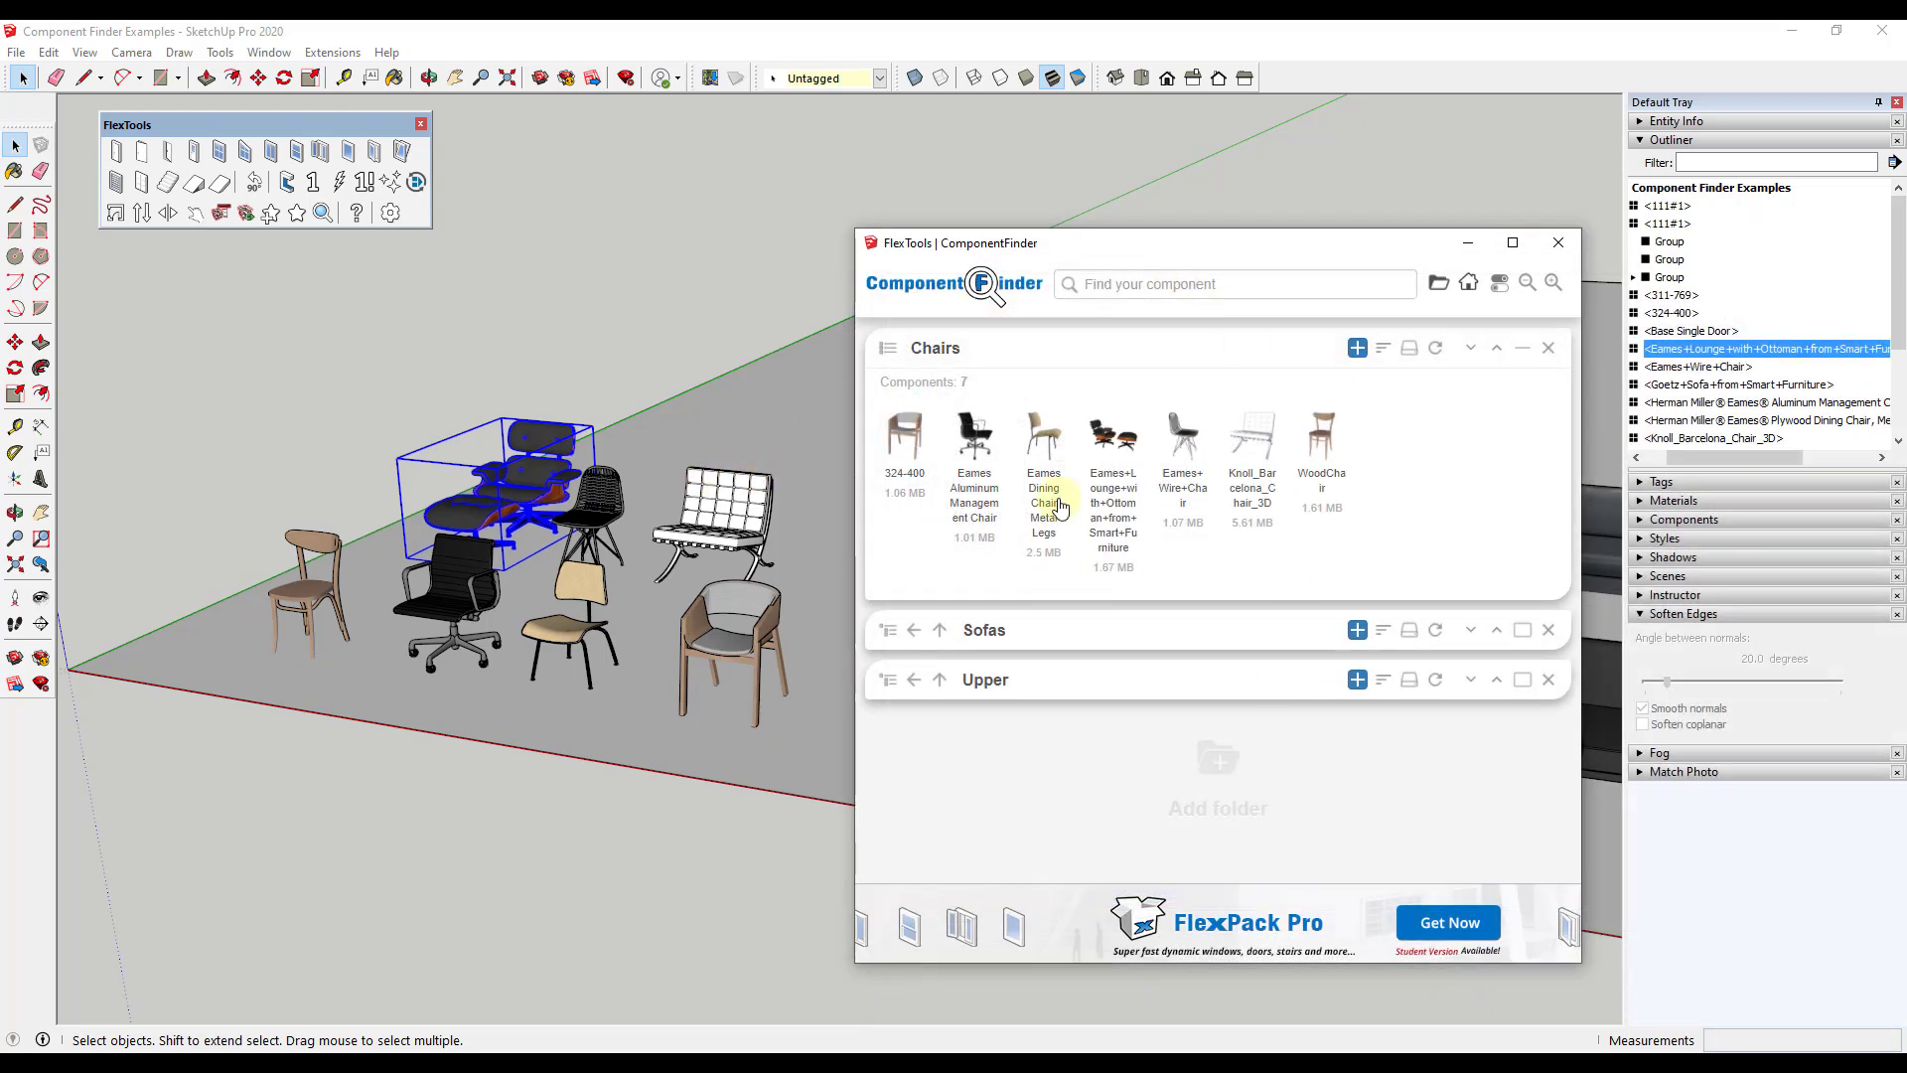
# Collapse Chairs, add SKP Files as a new tab and browse it by subfolders
pyautogui.click(1521, 350)
pyautogui.click(1522, 348)
pyautogui.click(1522, 348)
pyautogui.click(1213, 514)
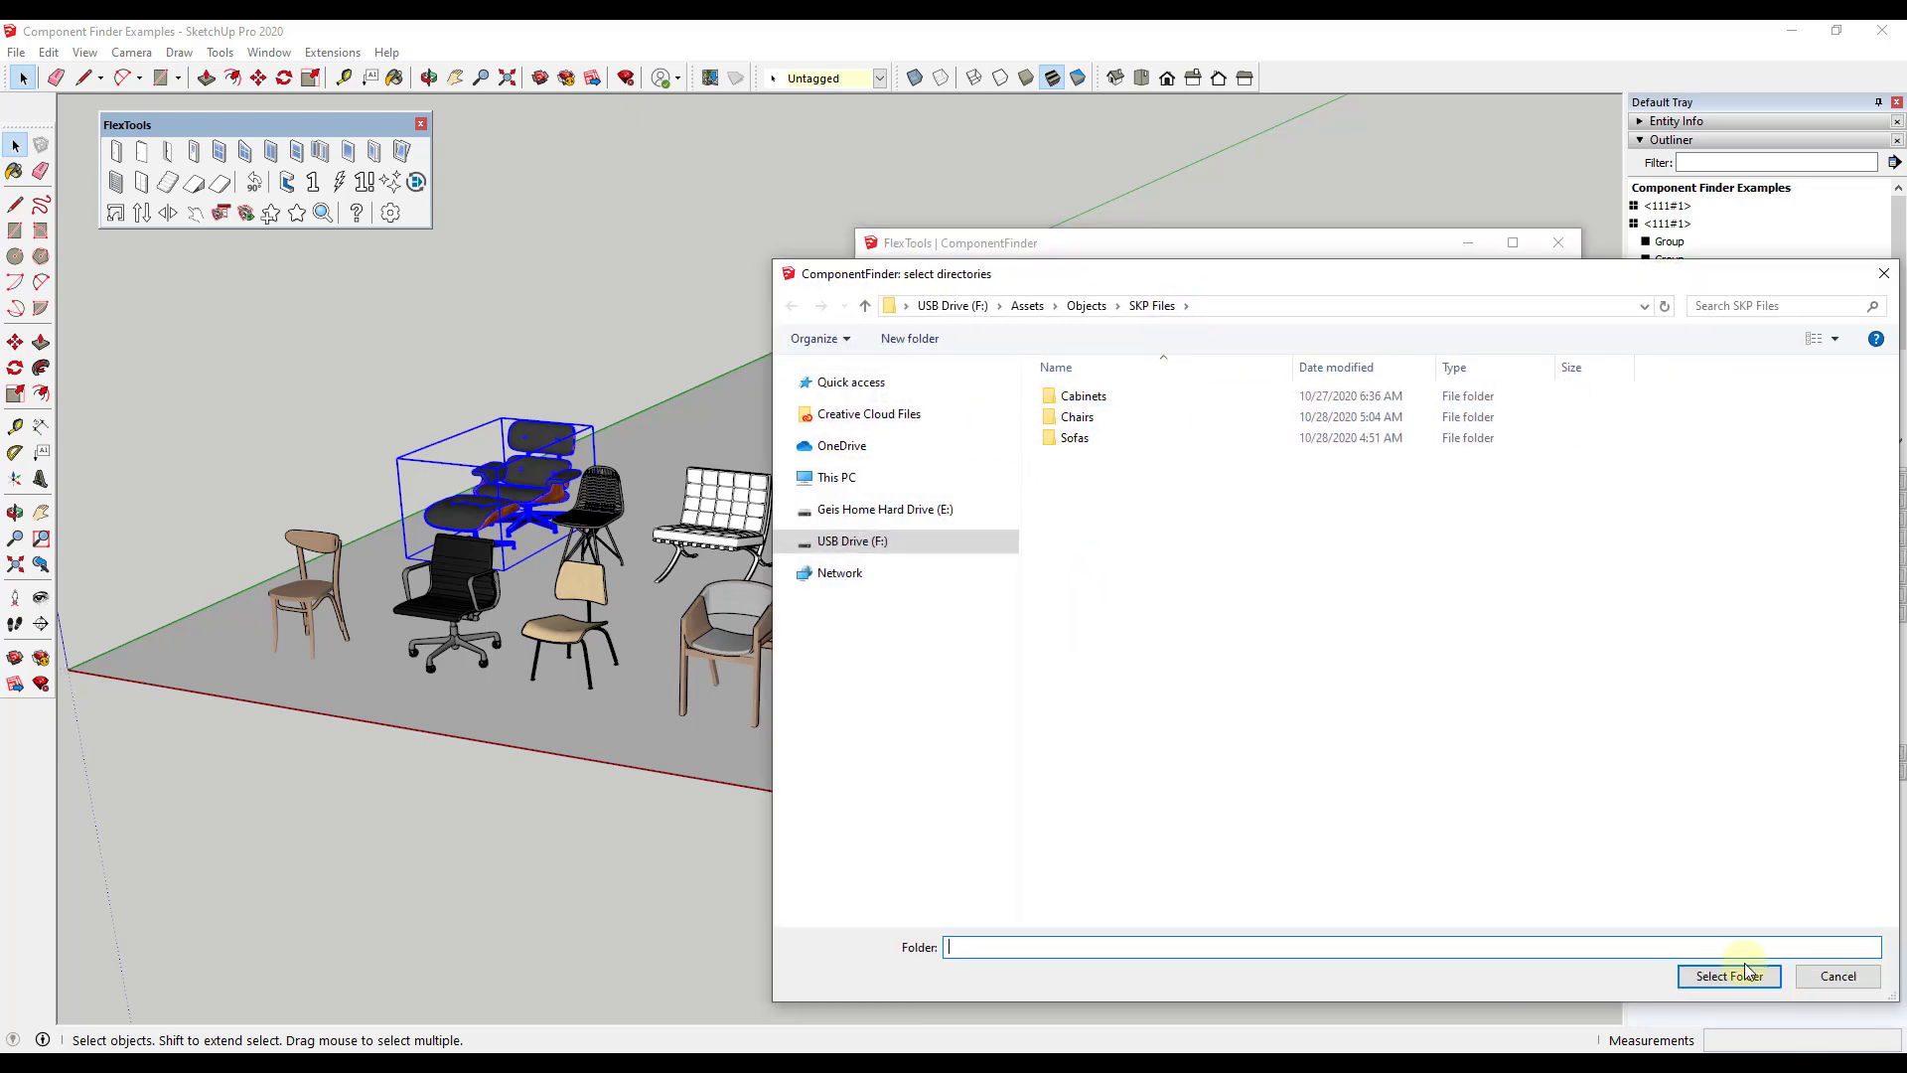
pyautogui.click(1721, 977)
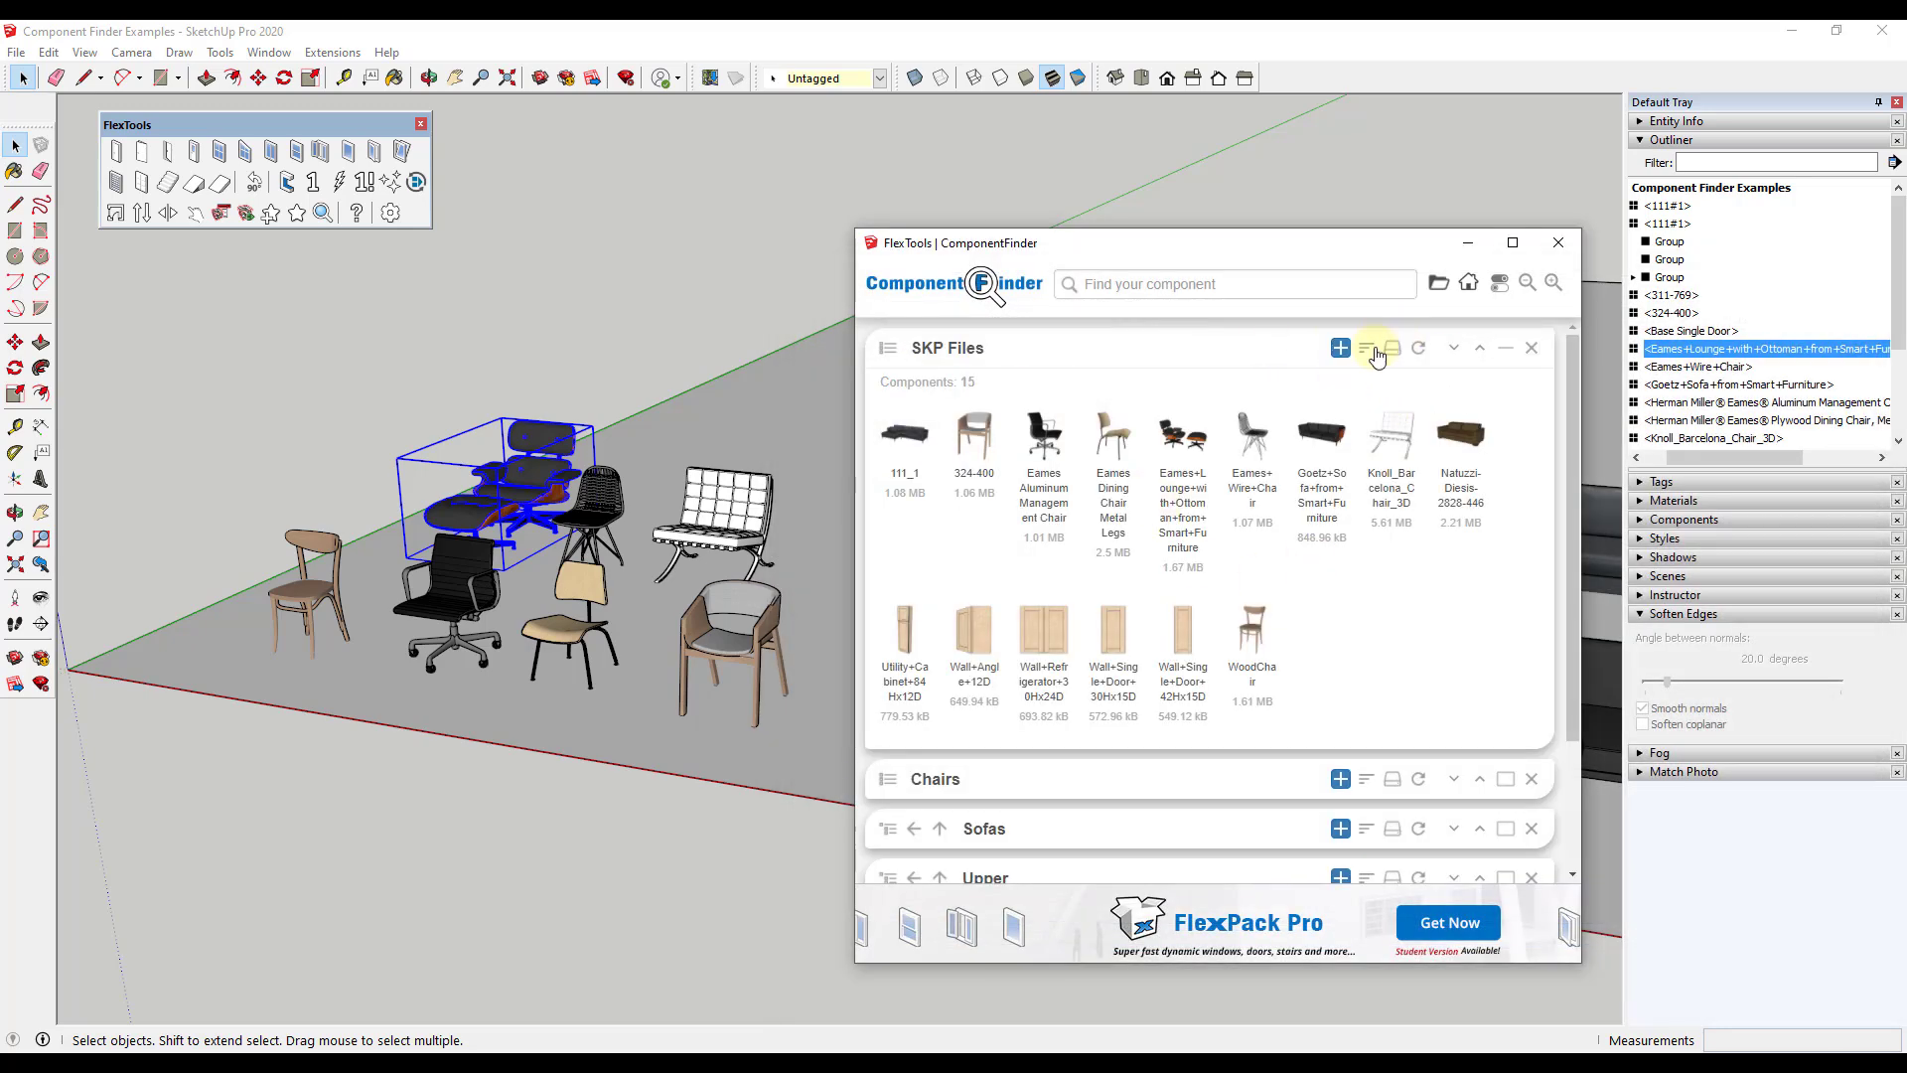
pyautogui.click(884, 353)
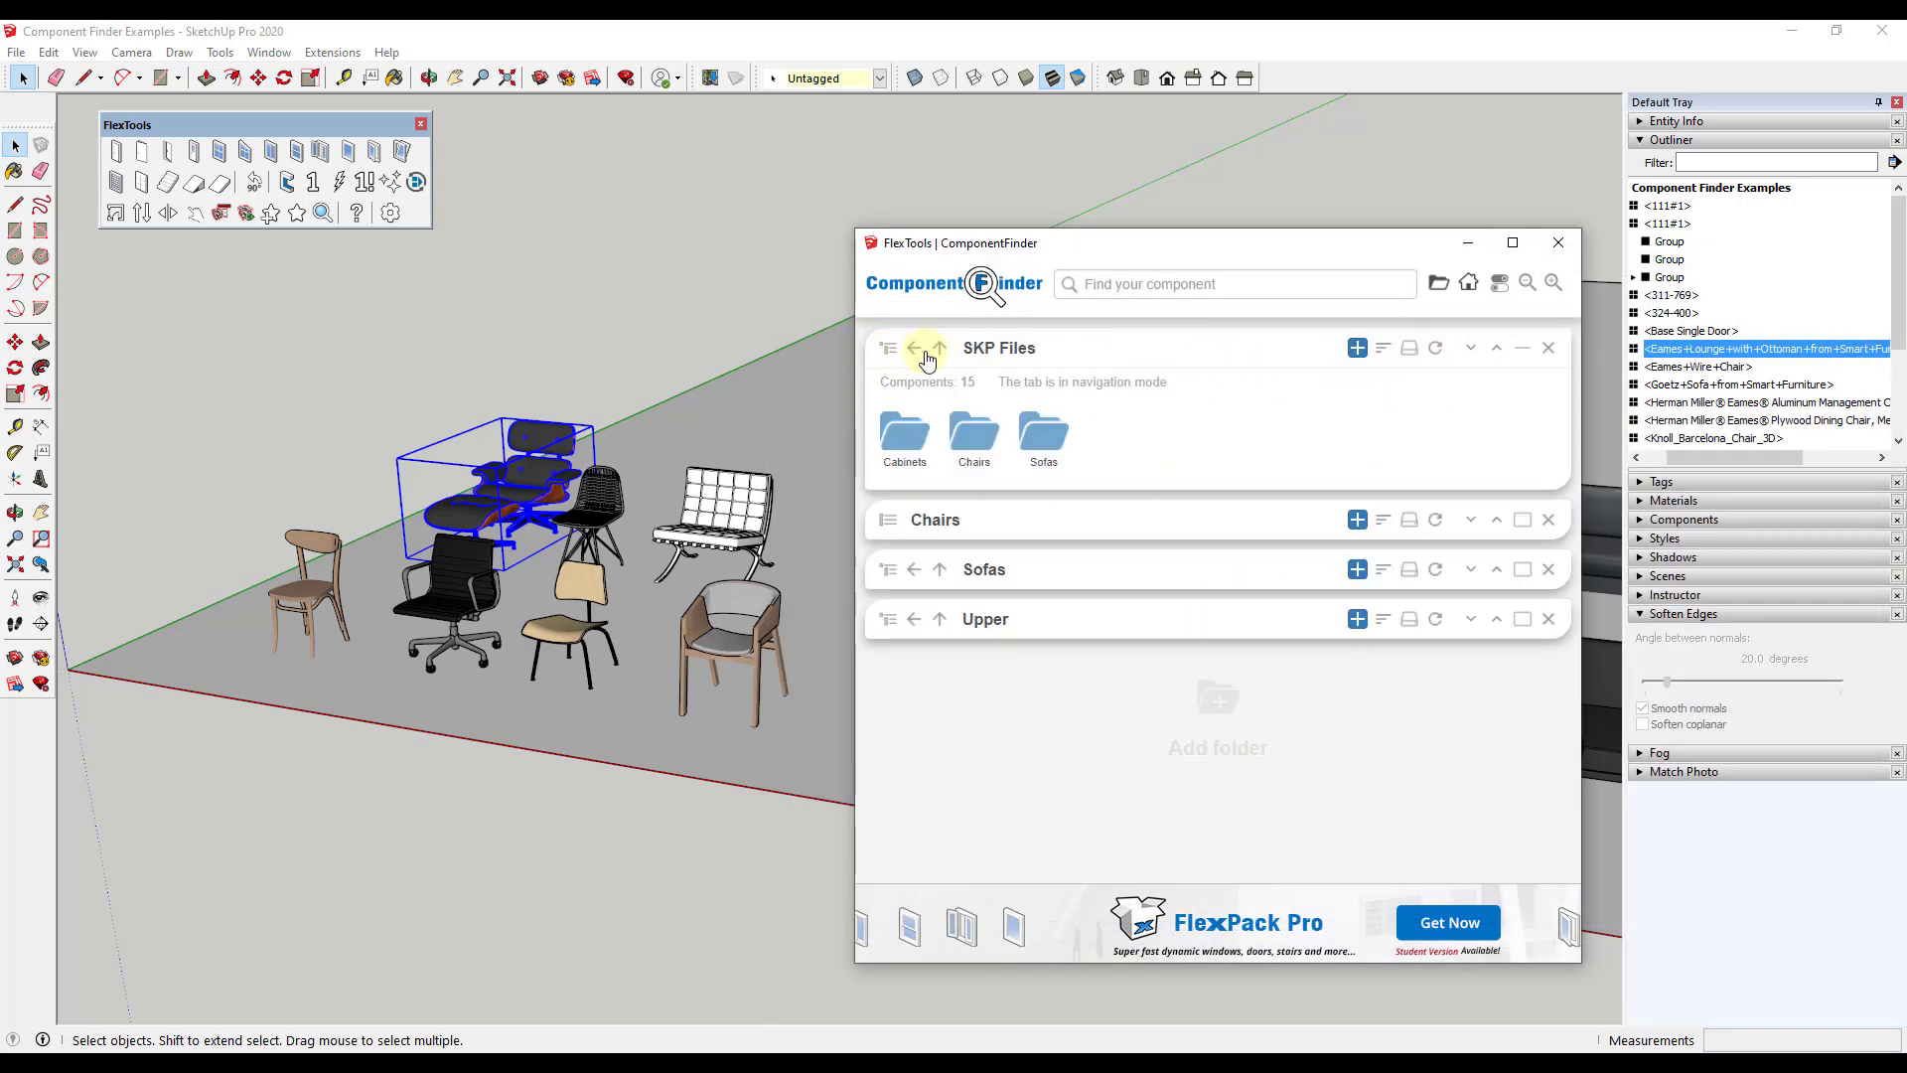
# Search 'utility', then 'chair', listing the SKP Files tab's 7 chairs of 15 components
pyautogui.click(1522, 347)
pyautogui.click(1176, 285)
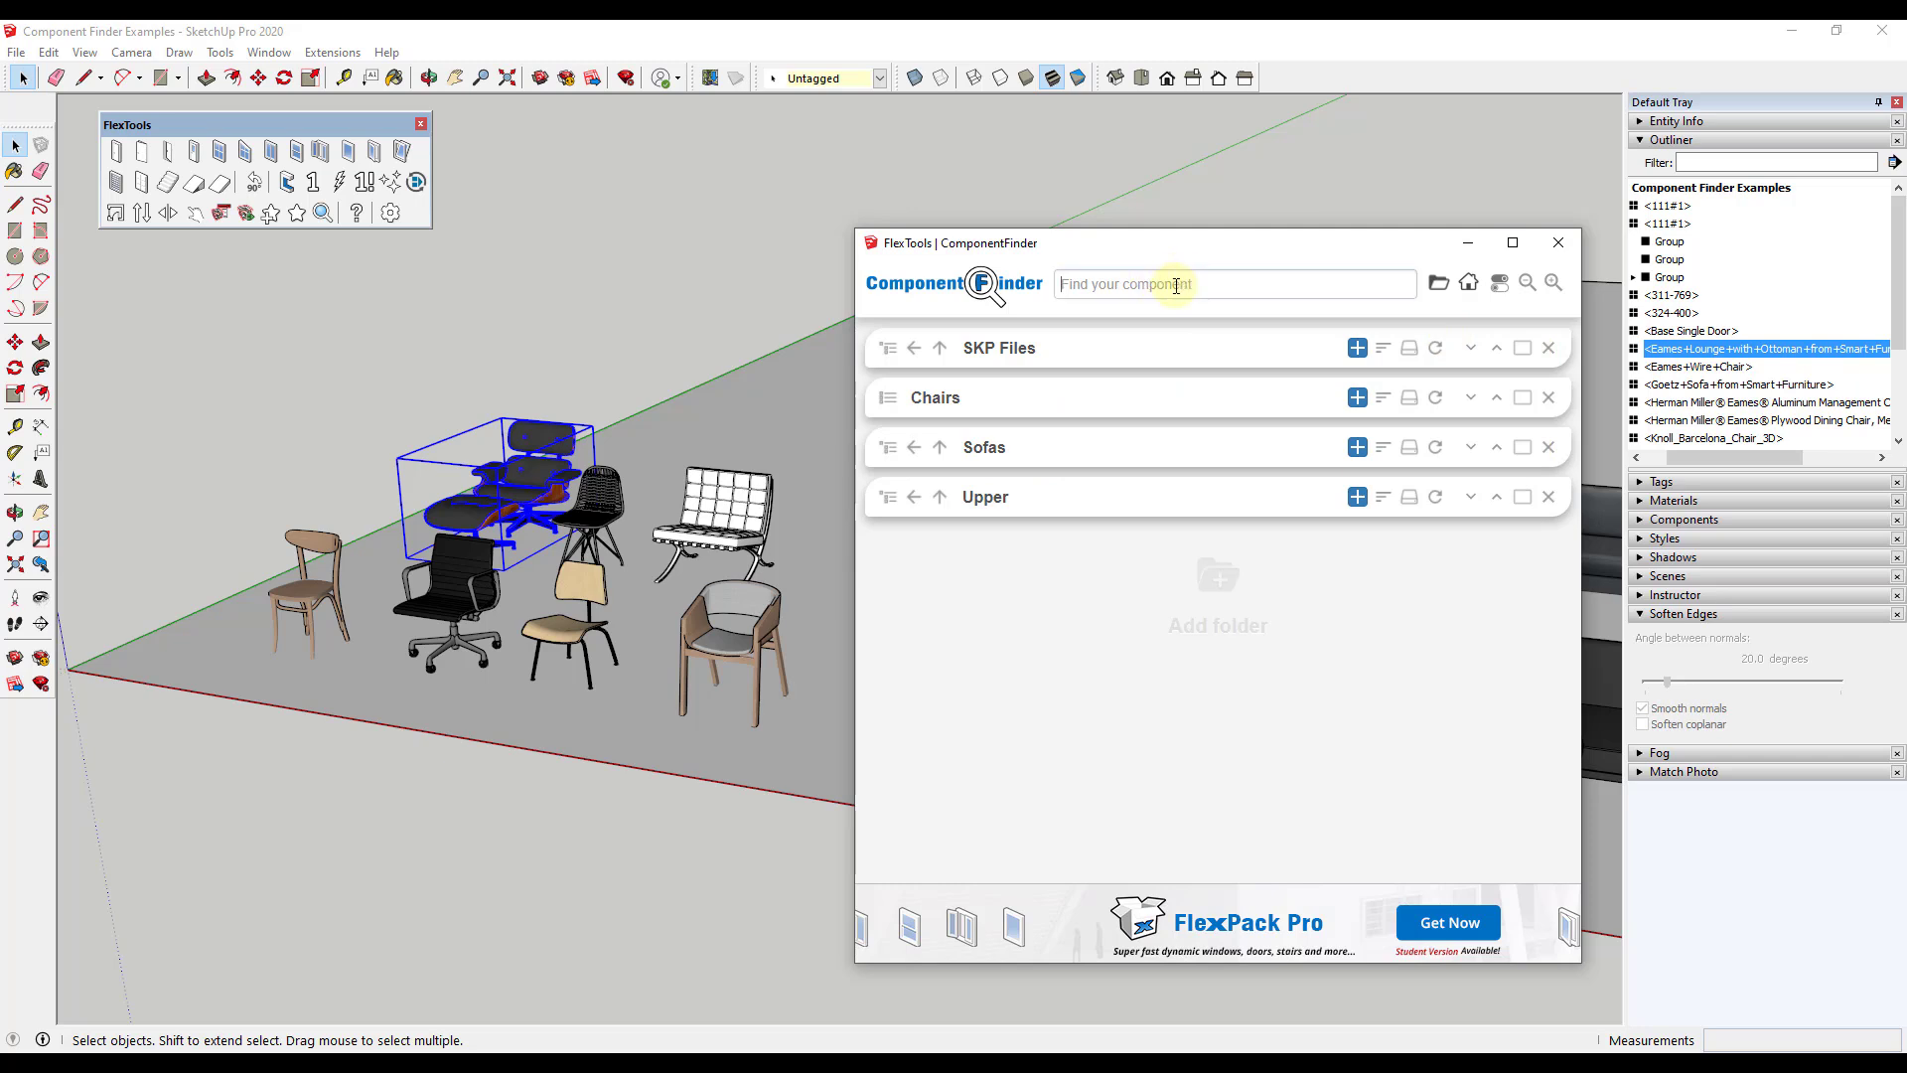
pyautogui.write('utility')
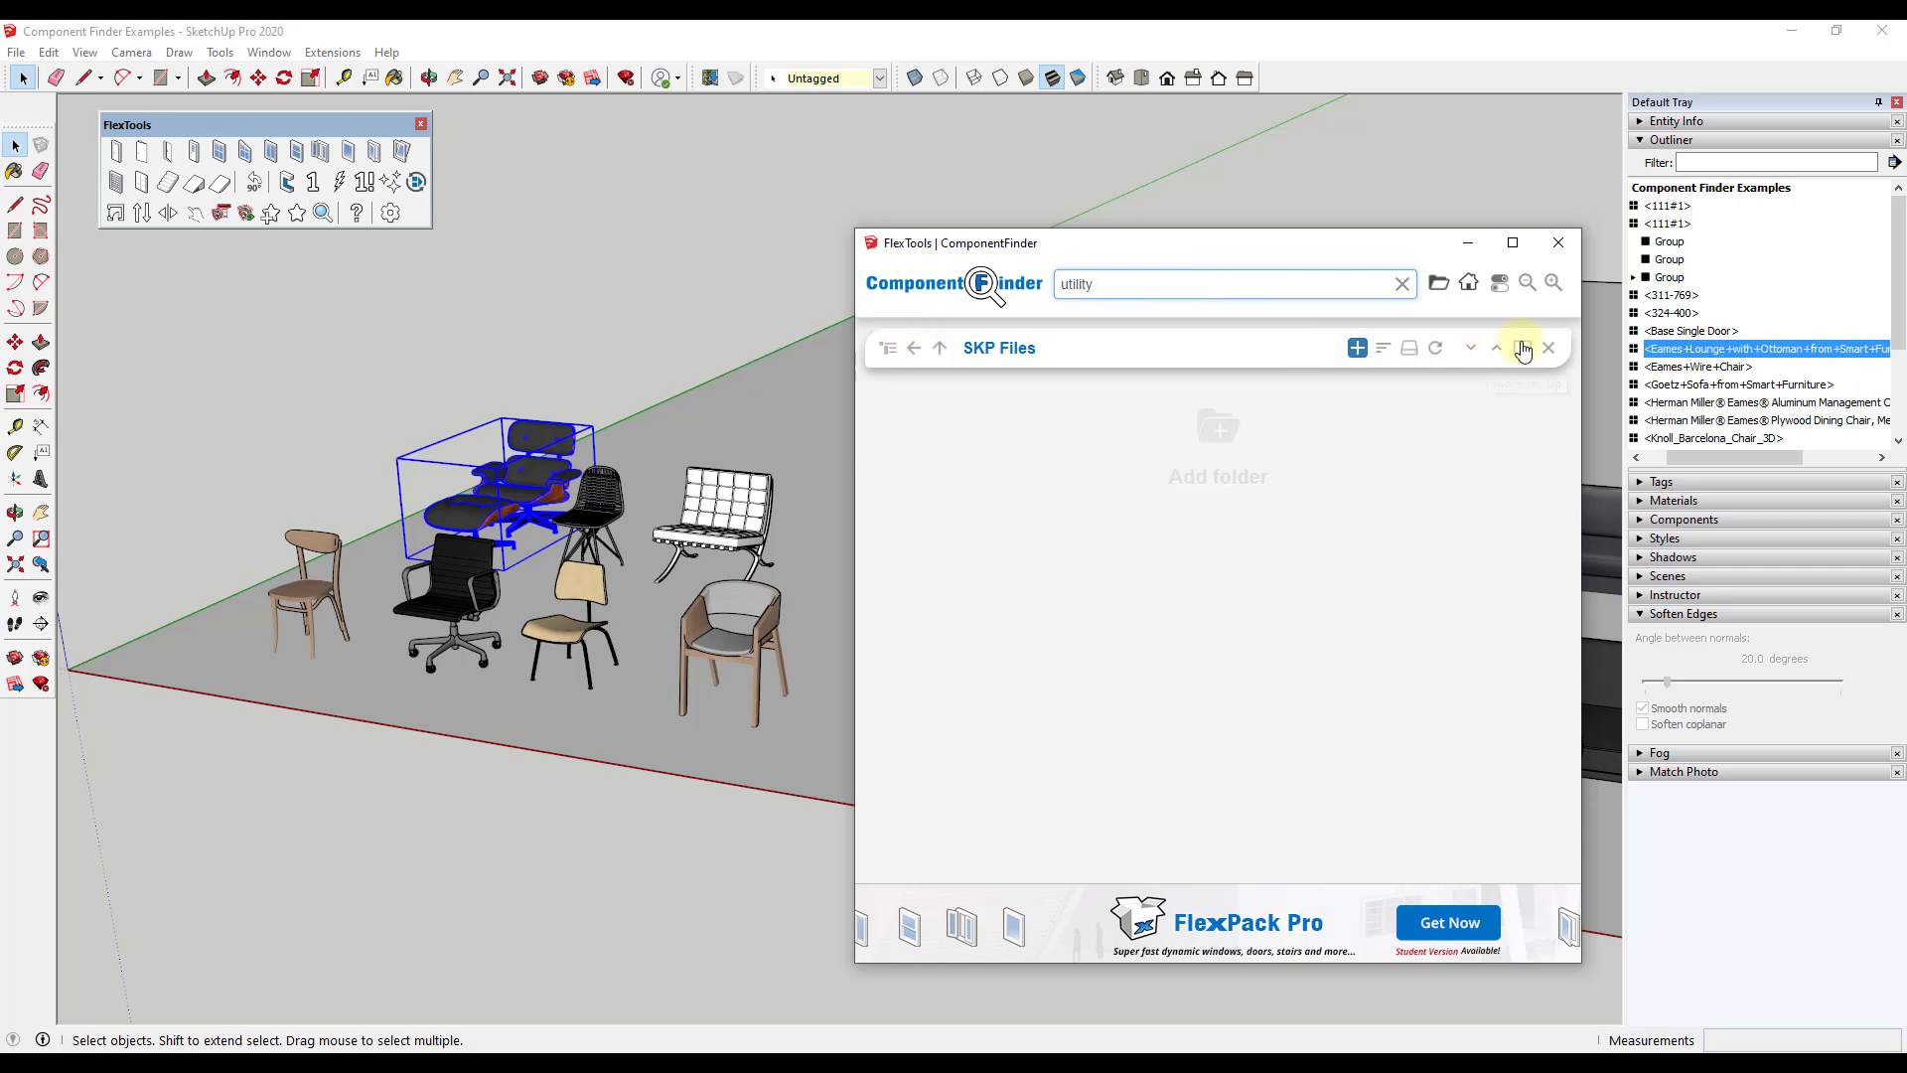
pyautogui.click(1522, 348)
pyautogui.click(889, 352)
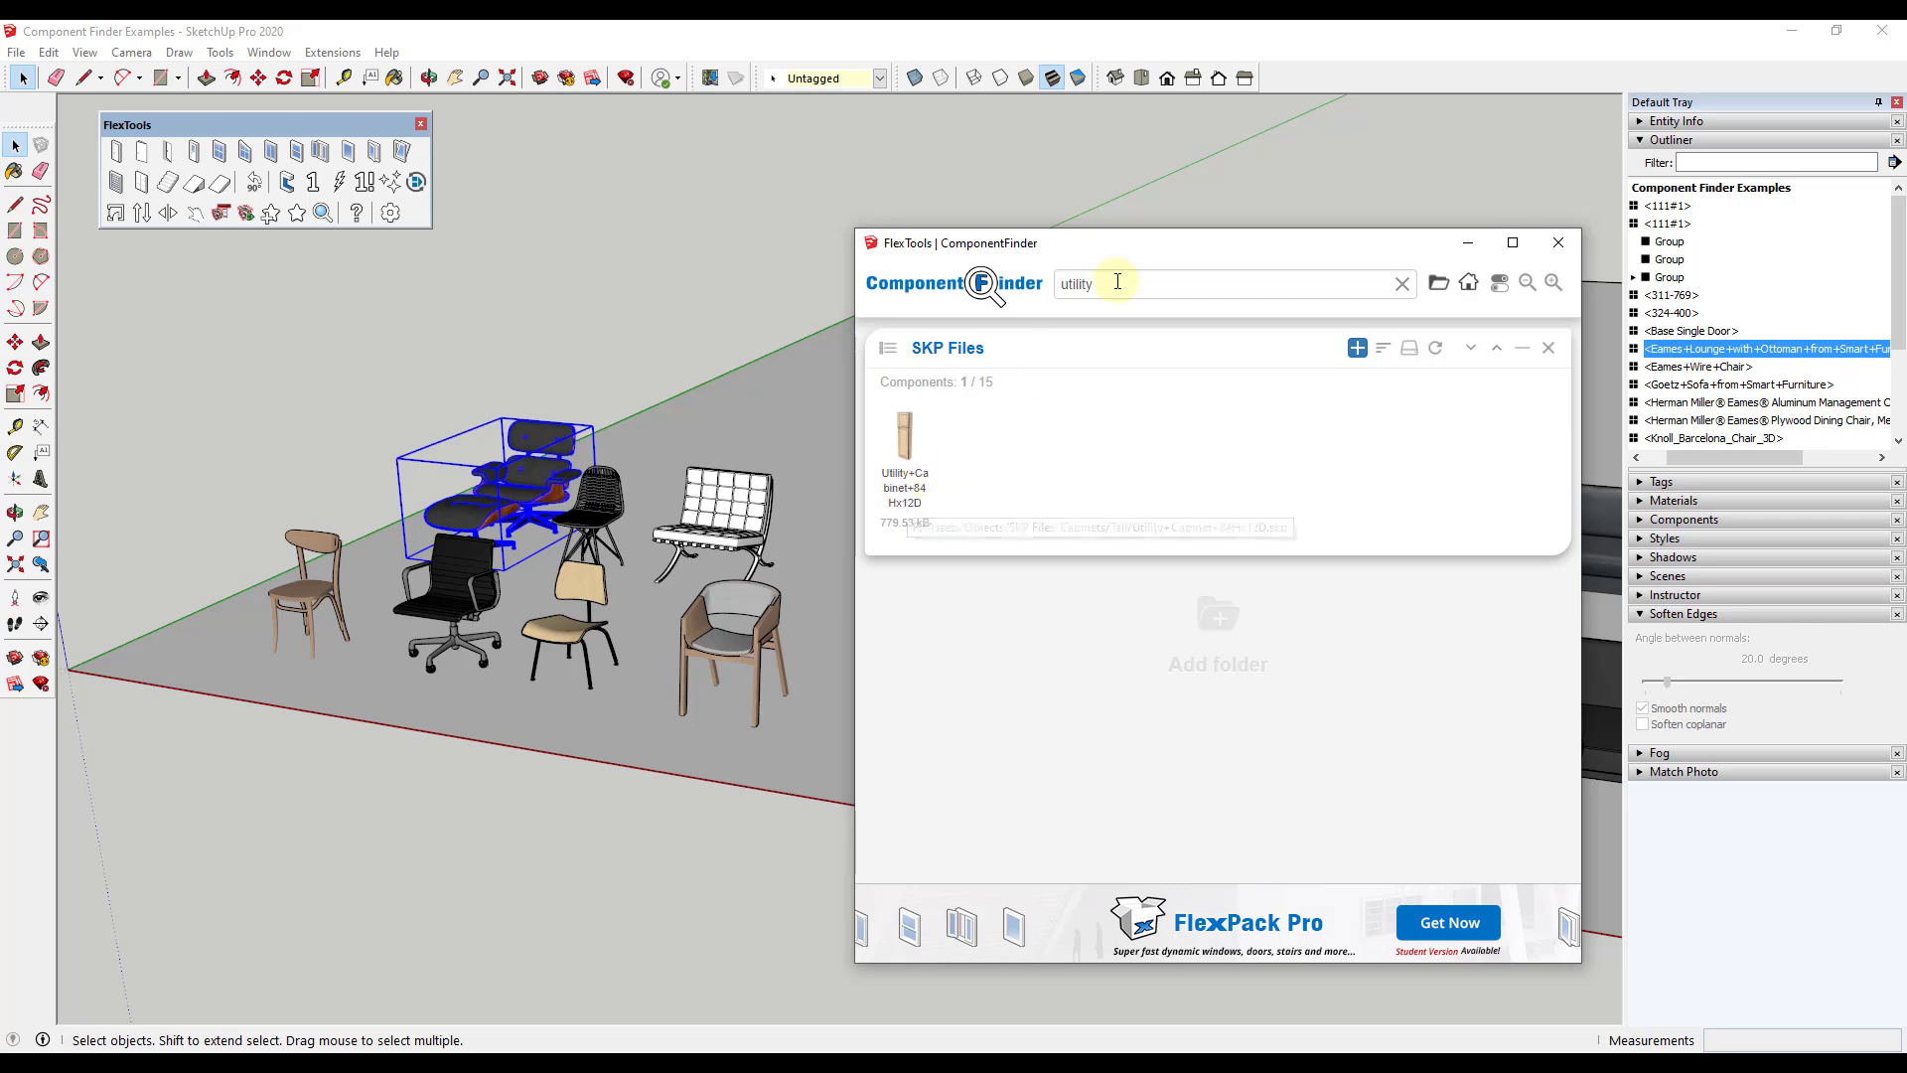
pyautogui.moveTo(1115, 283); pyautogui.dragTo(976, 289)
pyautogui.write('chair')
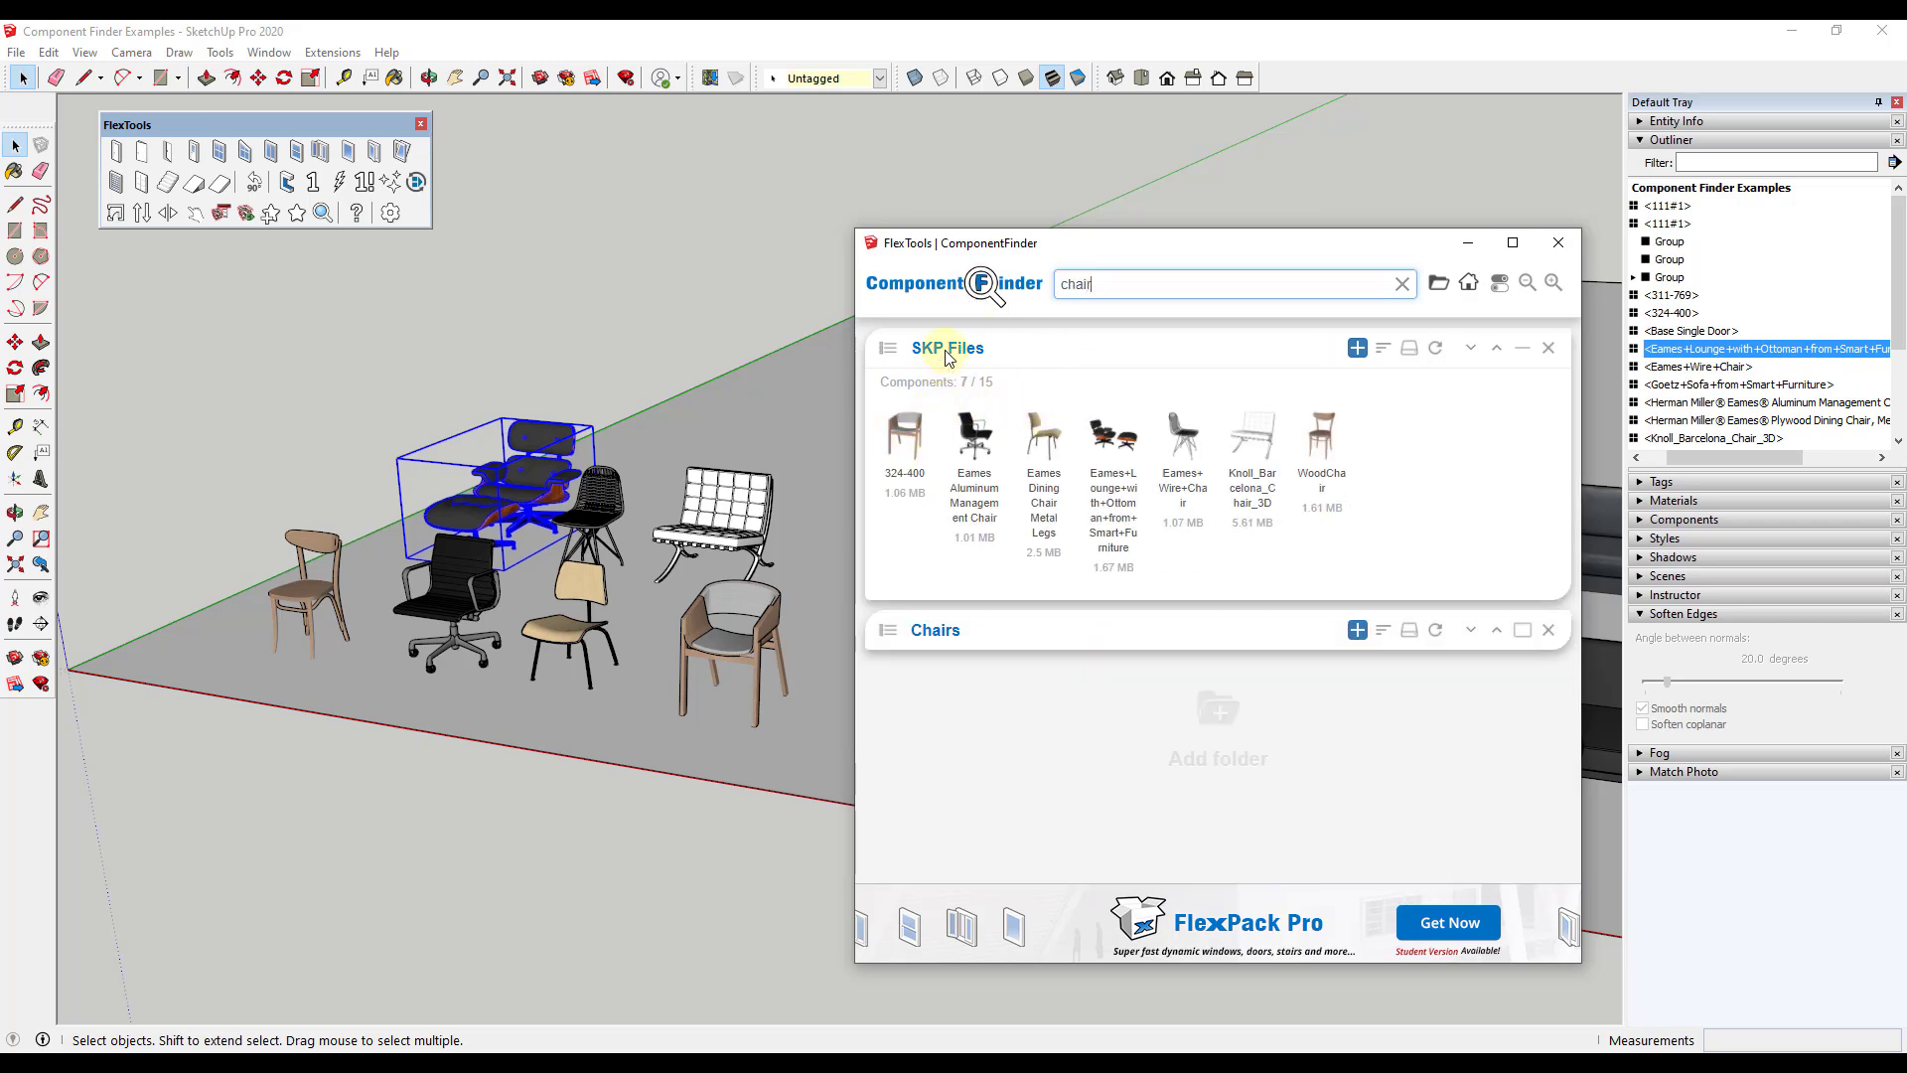
pyautogui.moveTo(1092, 285); pyautogui.dragTo(1011, 298)
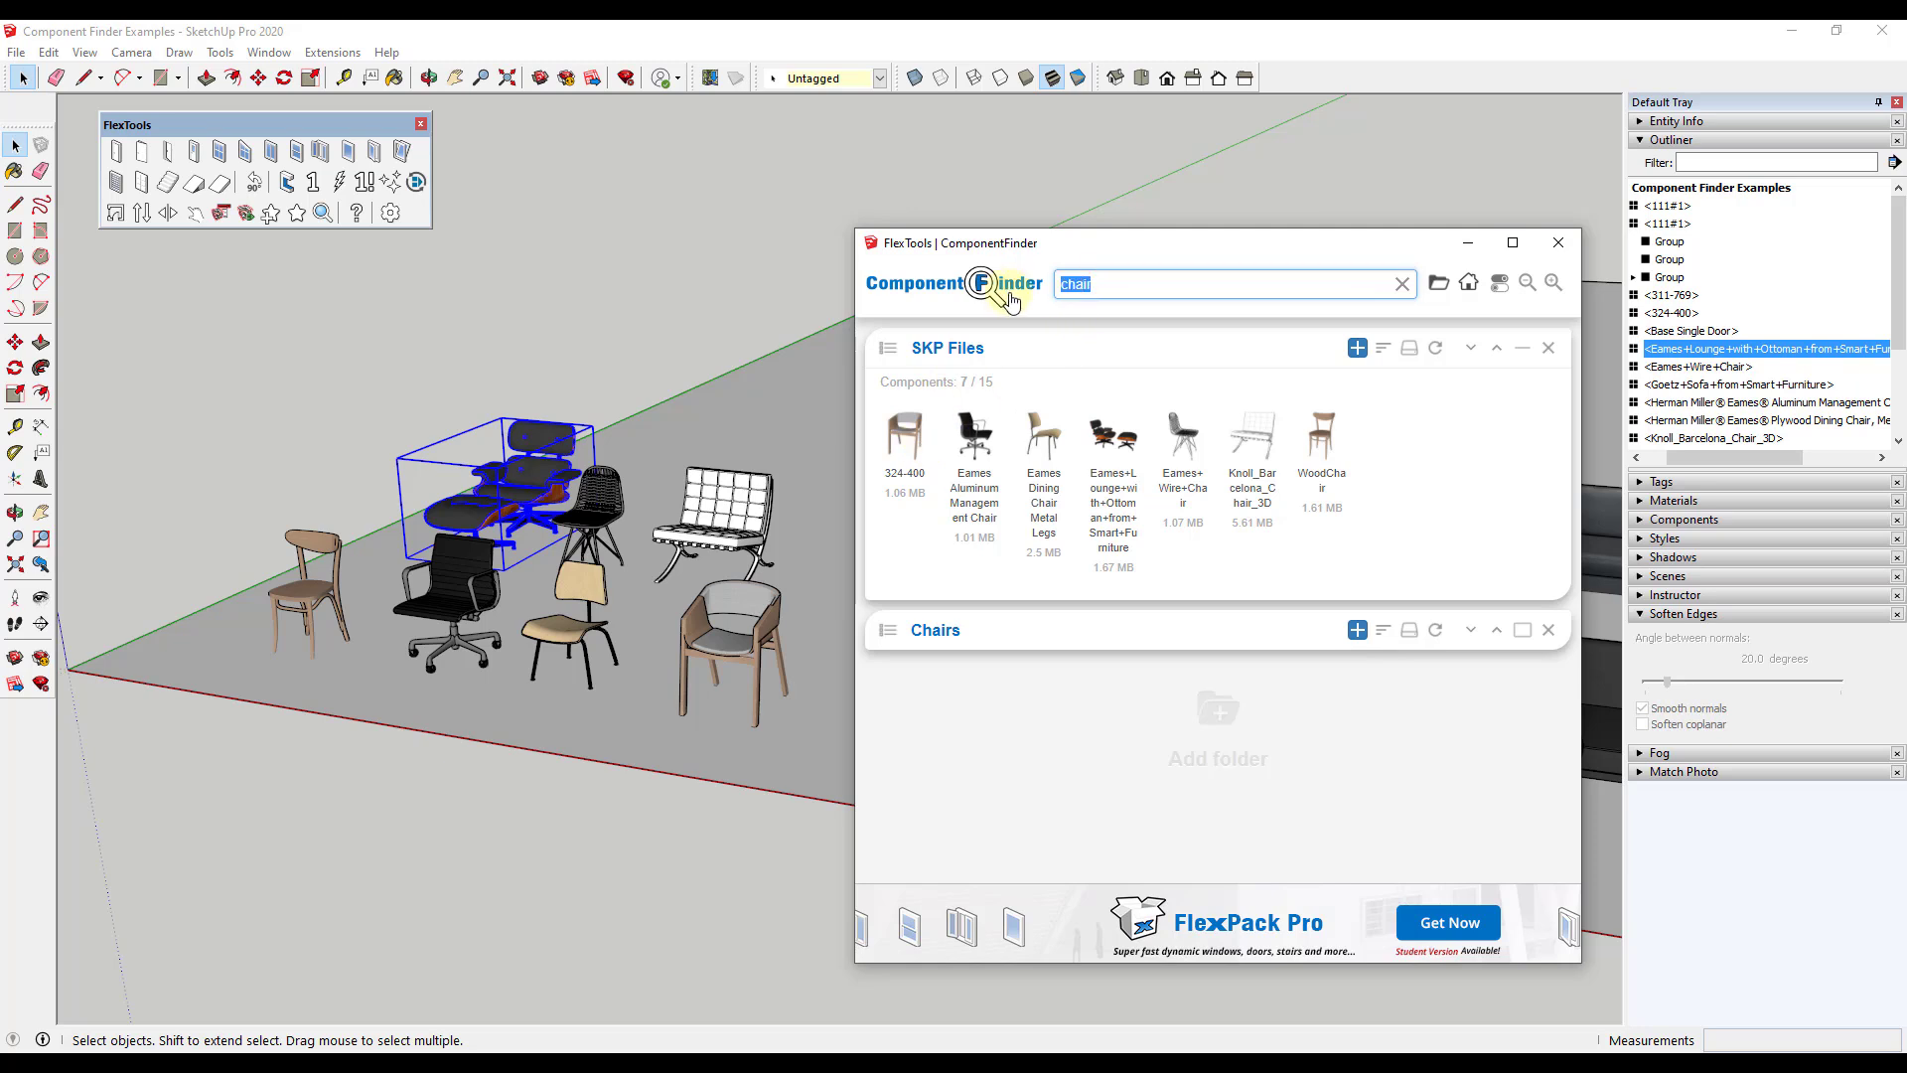